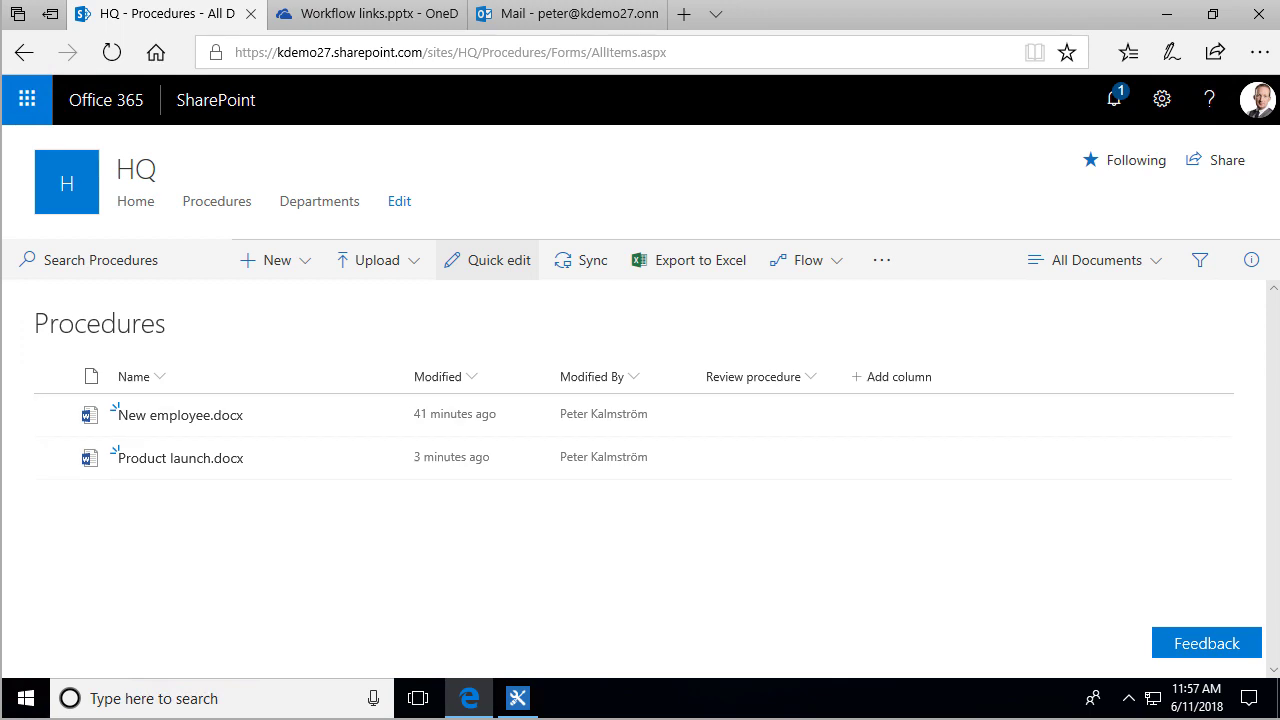
- Select New employee.docx, then switch to SharePoint Designer and open the email message of the Notify email workflow's Email action
mouse_move(155, 415)
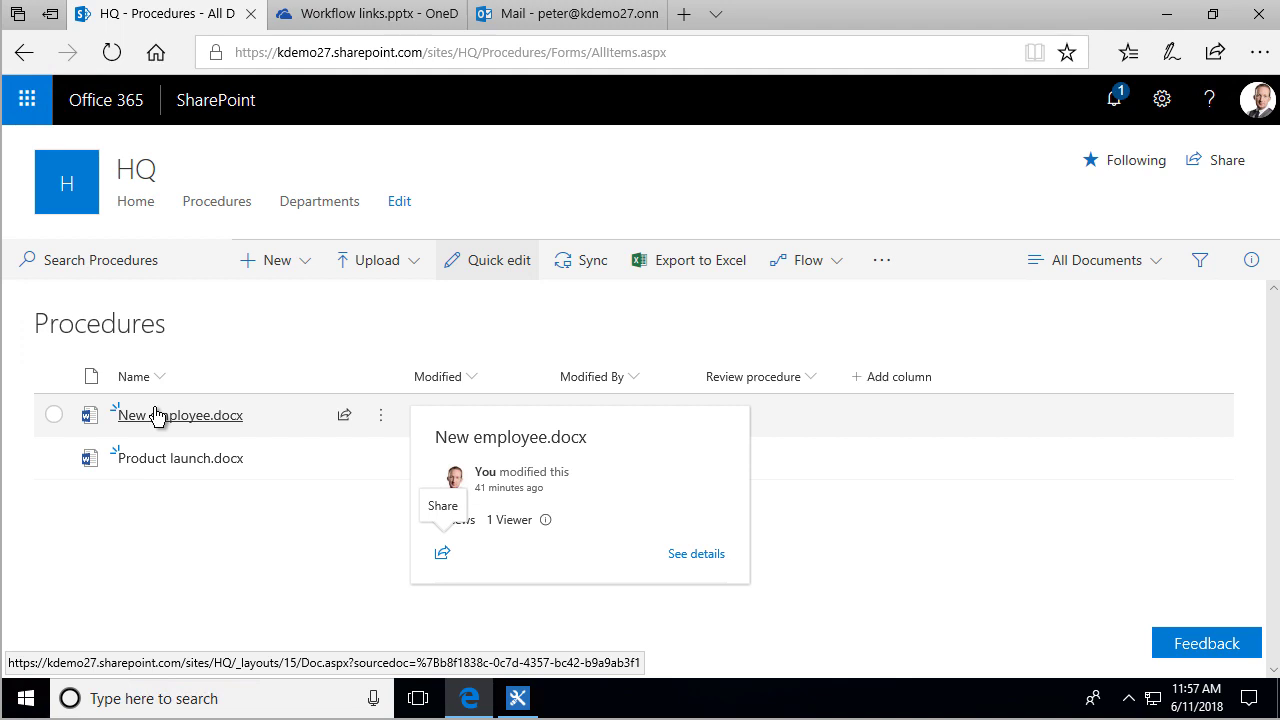
left_click(54, 415)
left_click(517, 698)
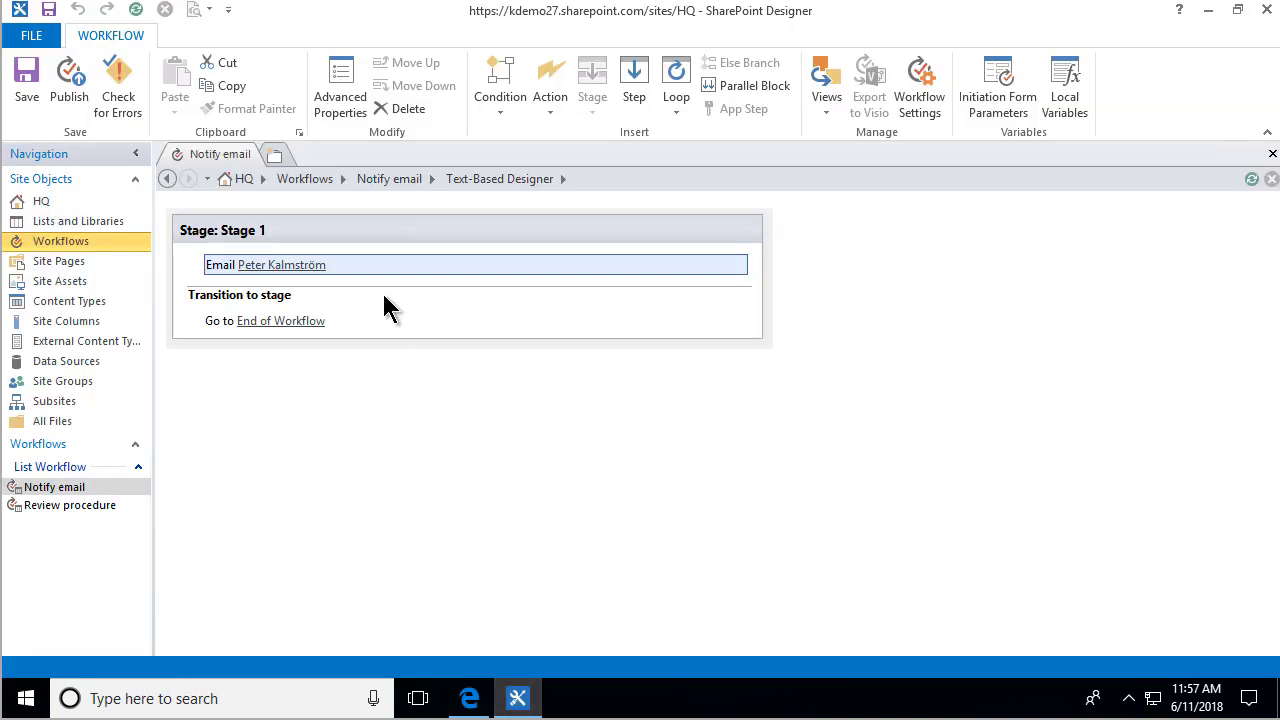
left_click(242, 265)
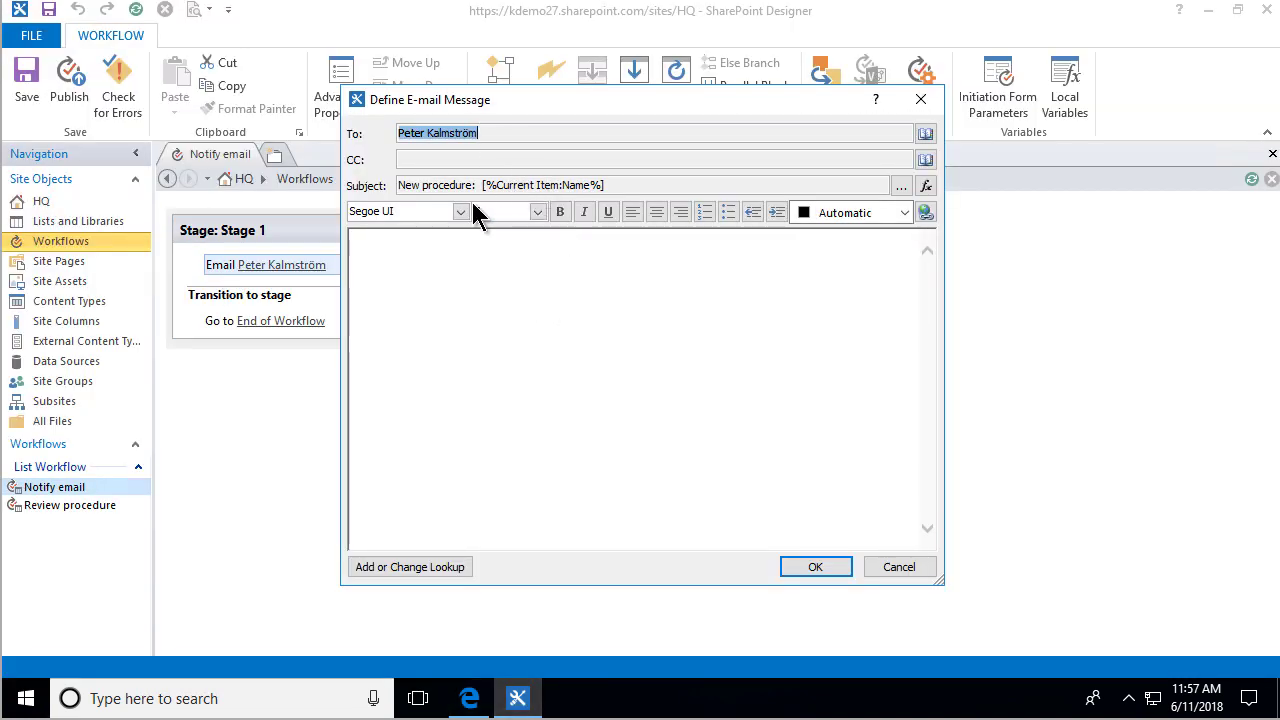
left_click(410, 280)
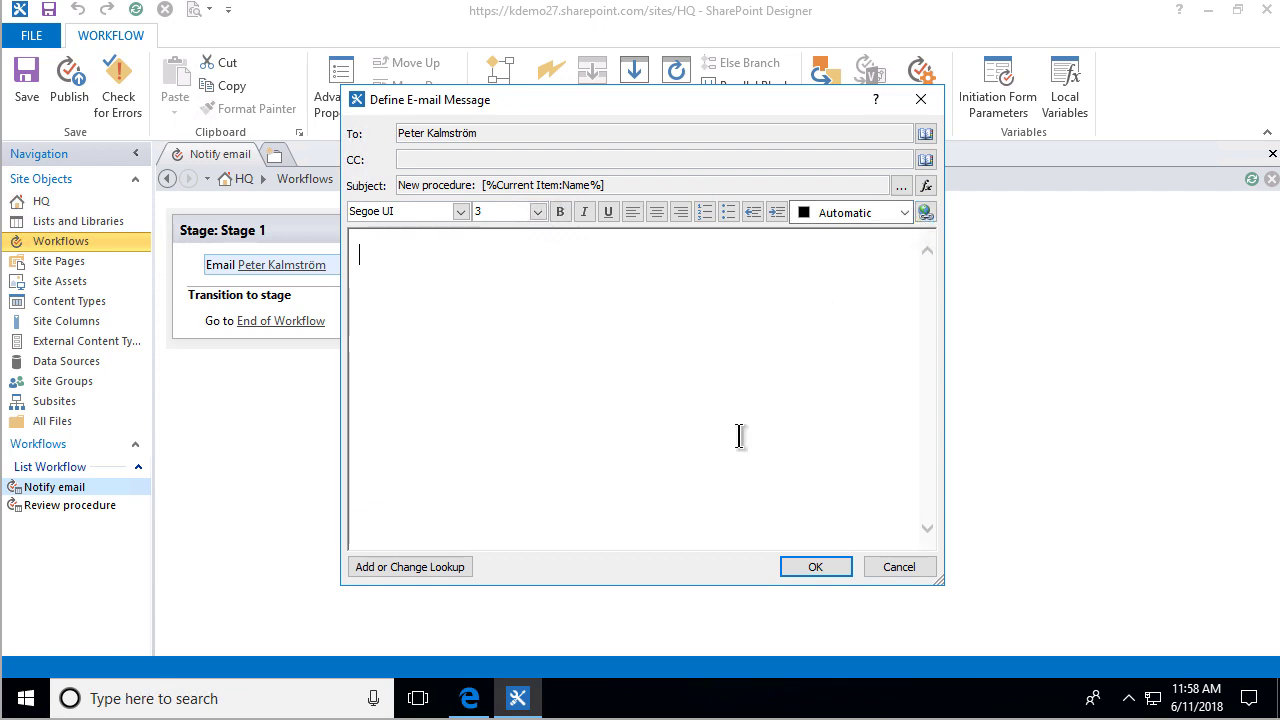
- Switch to the browser and show slide 2, Document column values, of Workflow links.pptx
left_click(470, 696)
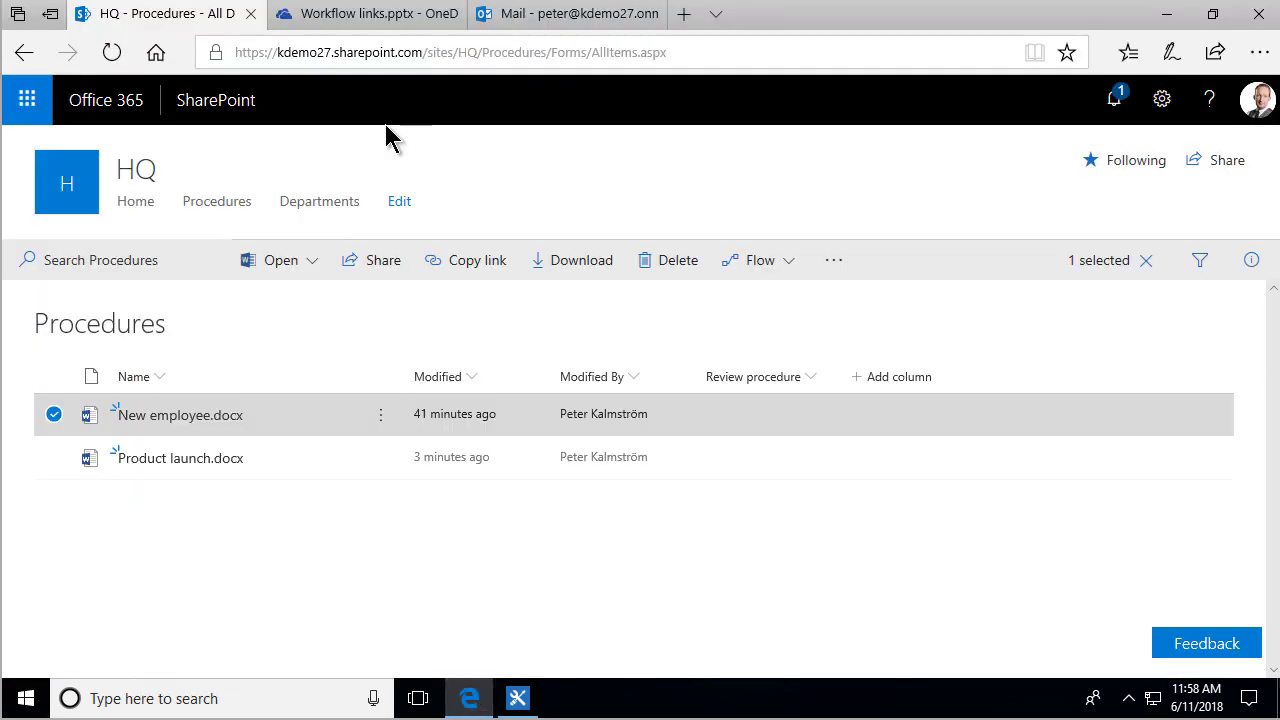
left_click(345, 15)
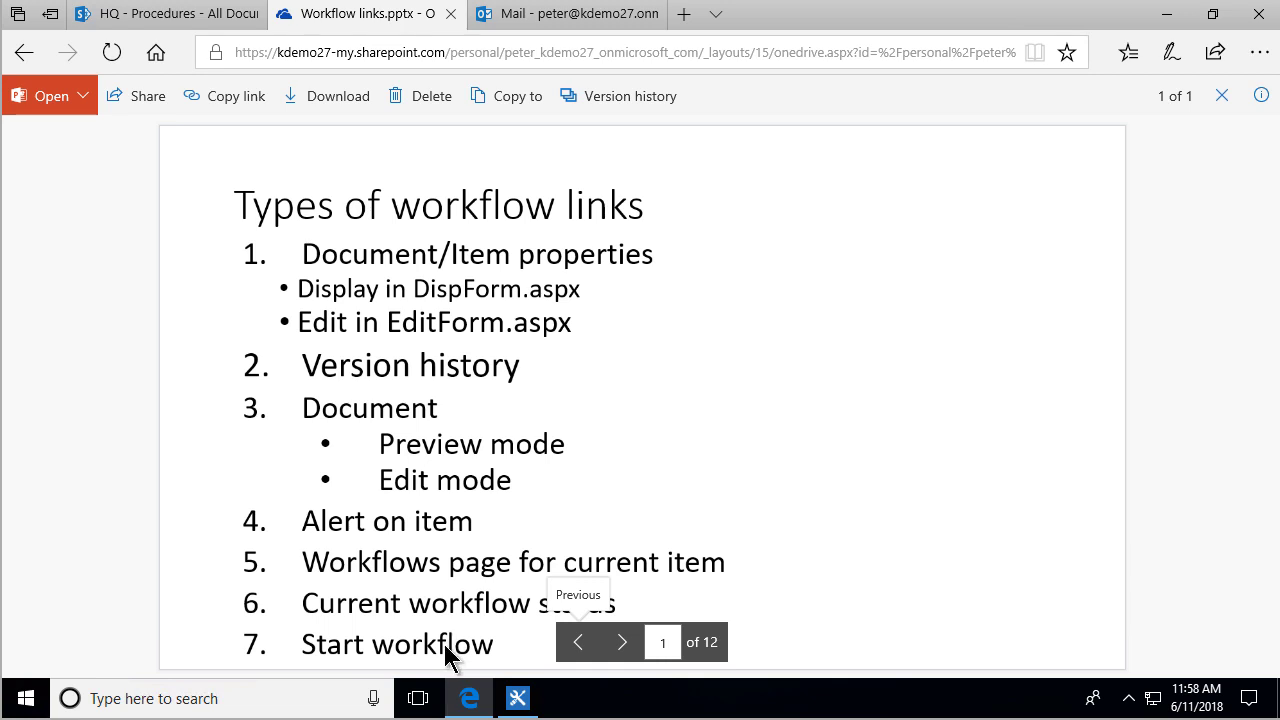
left_click(172, 16)
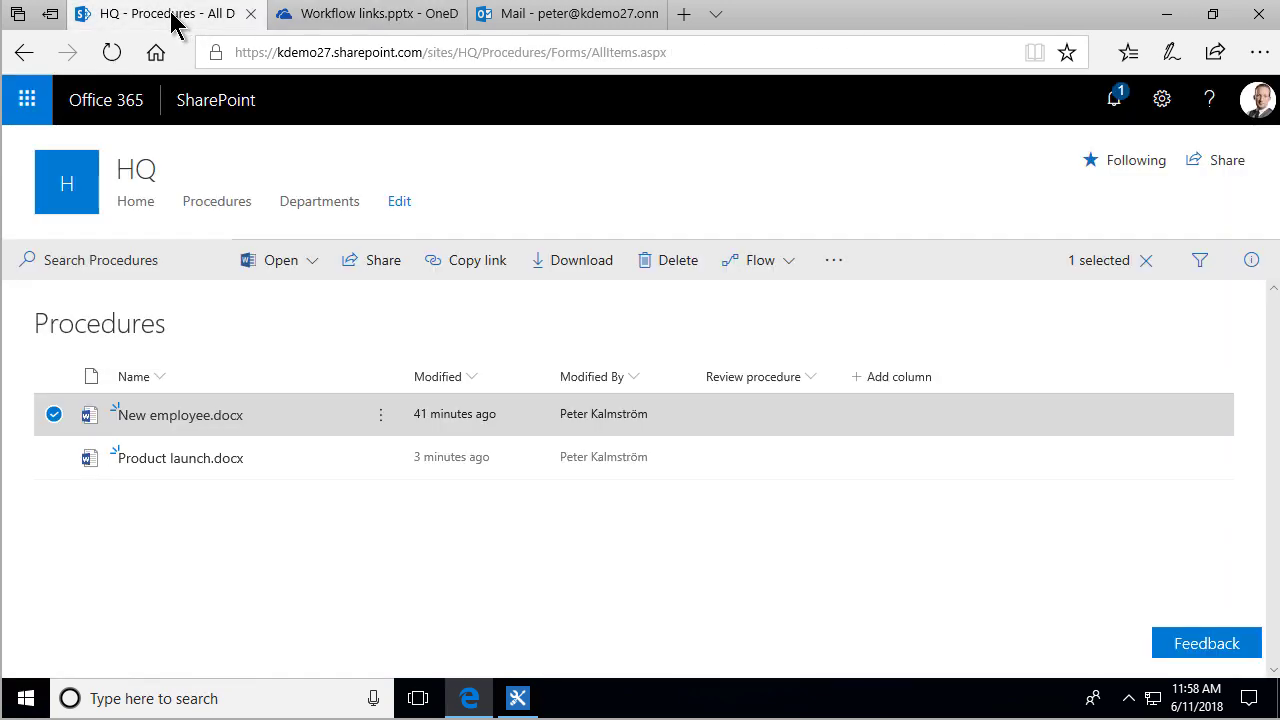
left_click(316, 16)
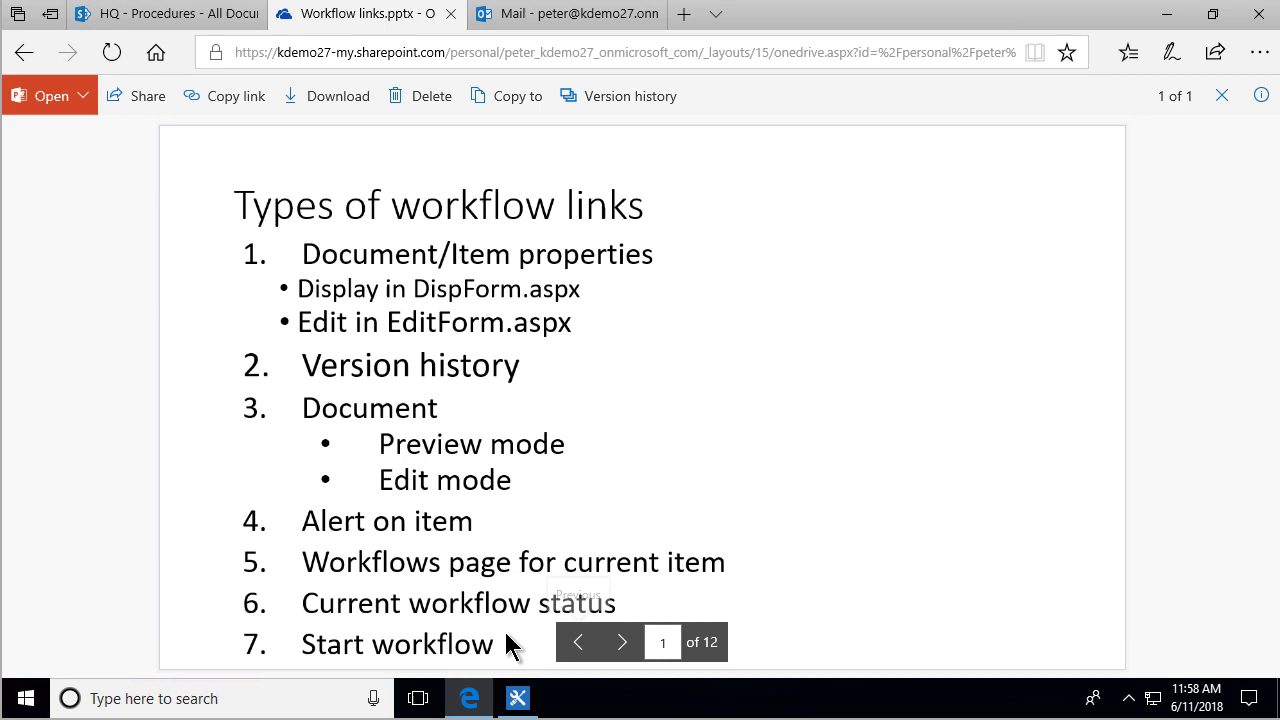
left_click(621, 645)
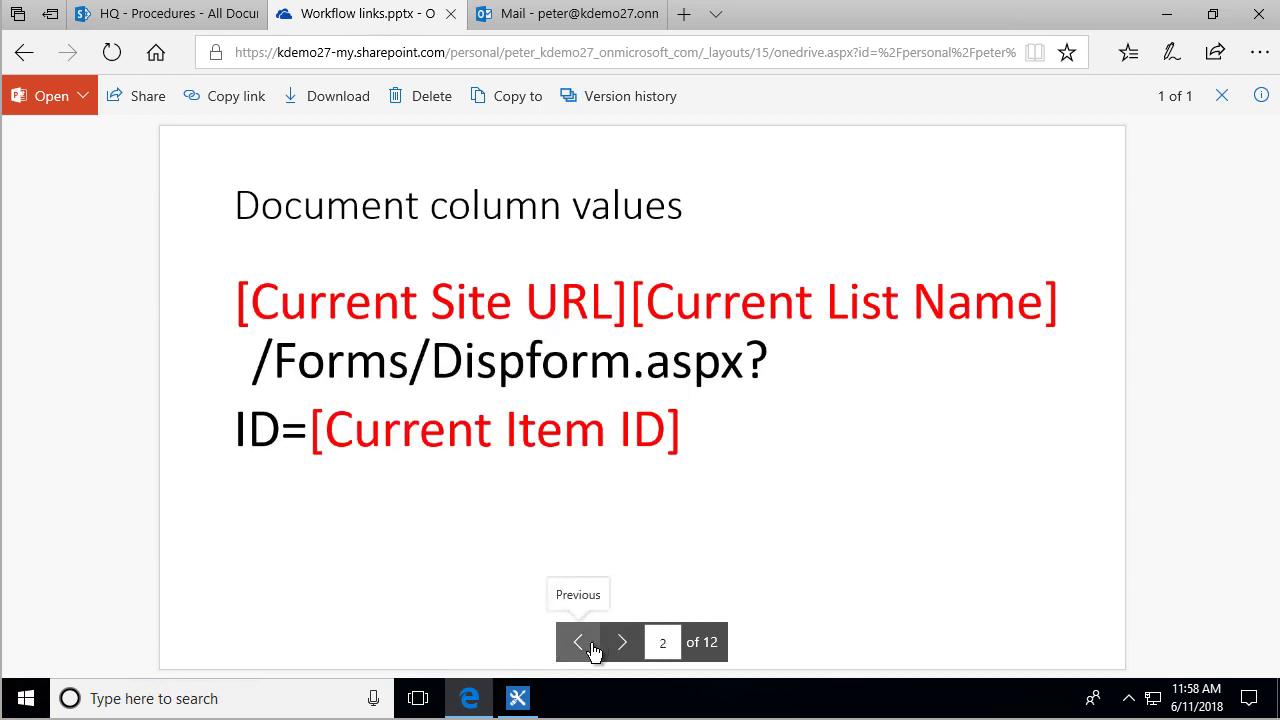
- Close the email message without saving and arrange the SharePoint Designer and browser windows side by side
key("super+Right")
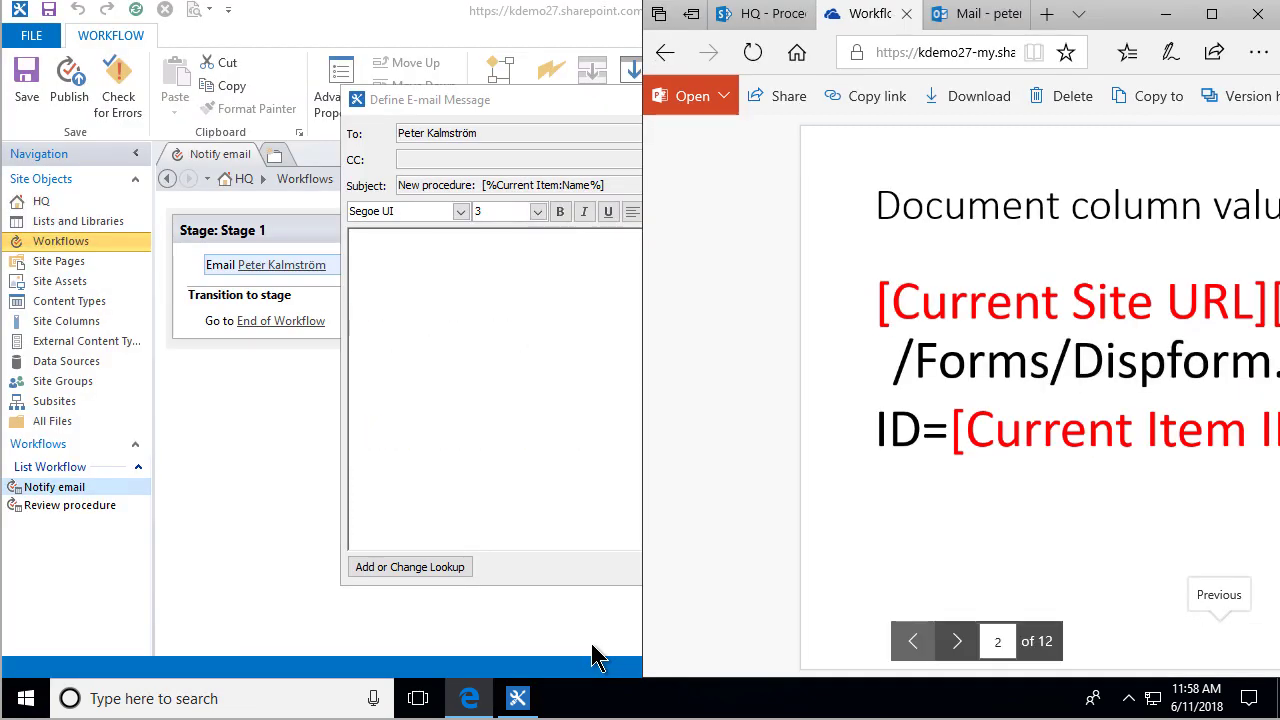
left_click(510, 358)
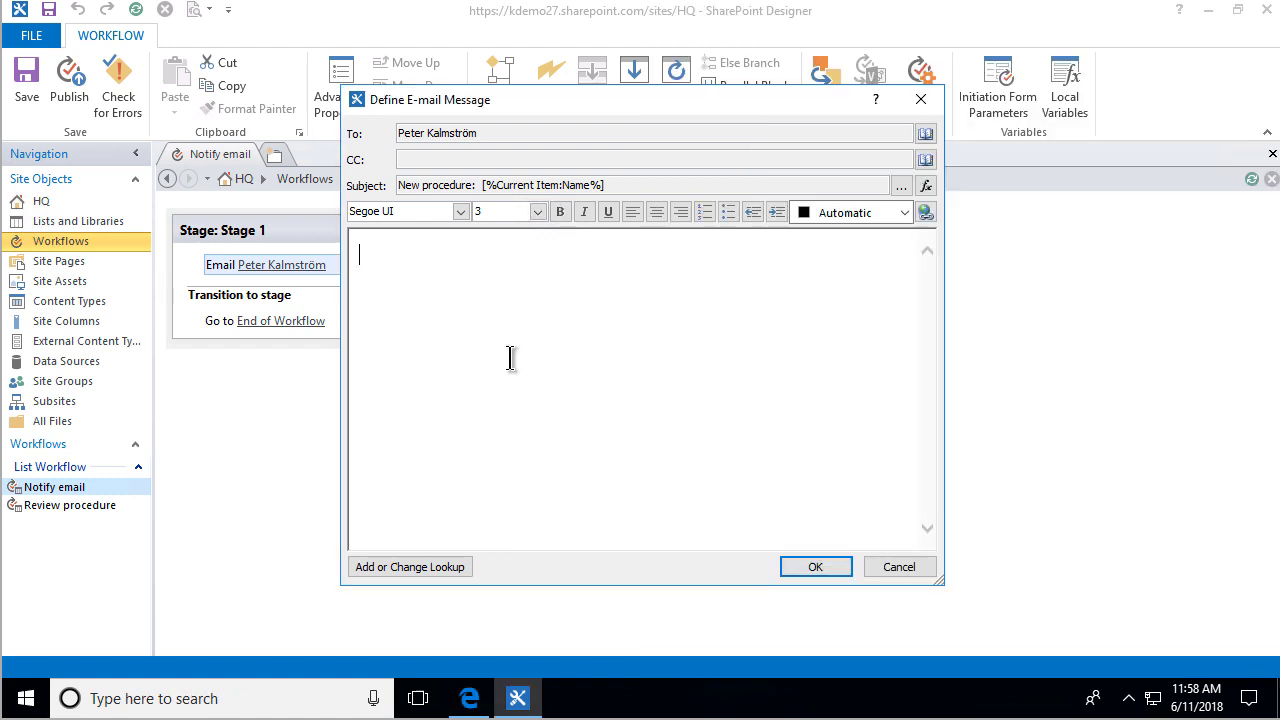
left_click(900, 569)
key("super+Left")
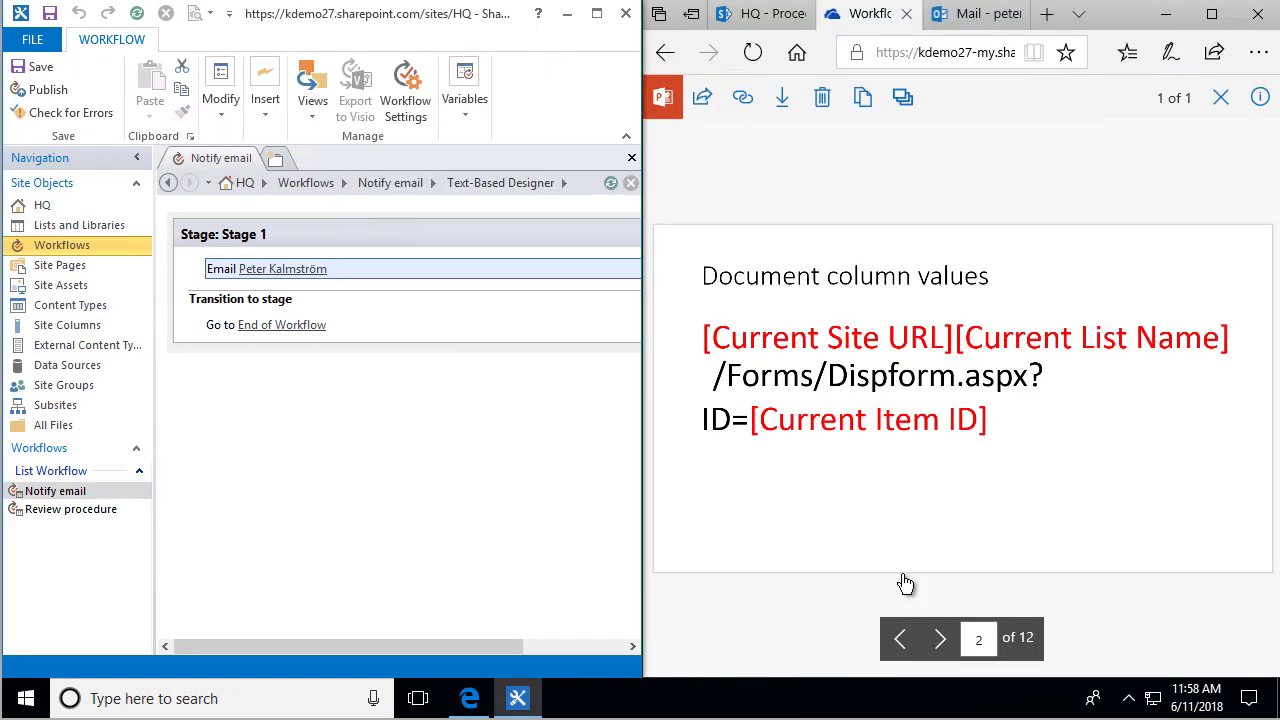
- Reopen the email message of the workflow's Email action and enter "Doc props" as the body text
left_click(320, 271)
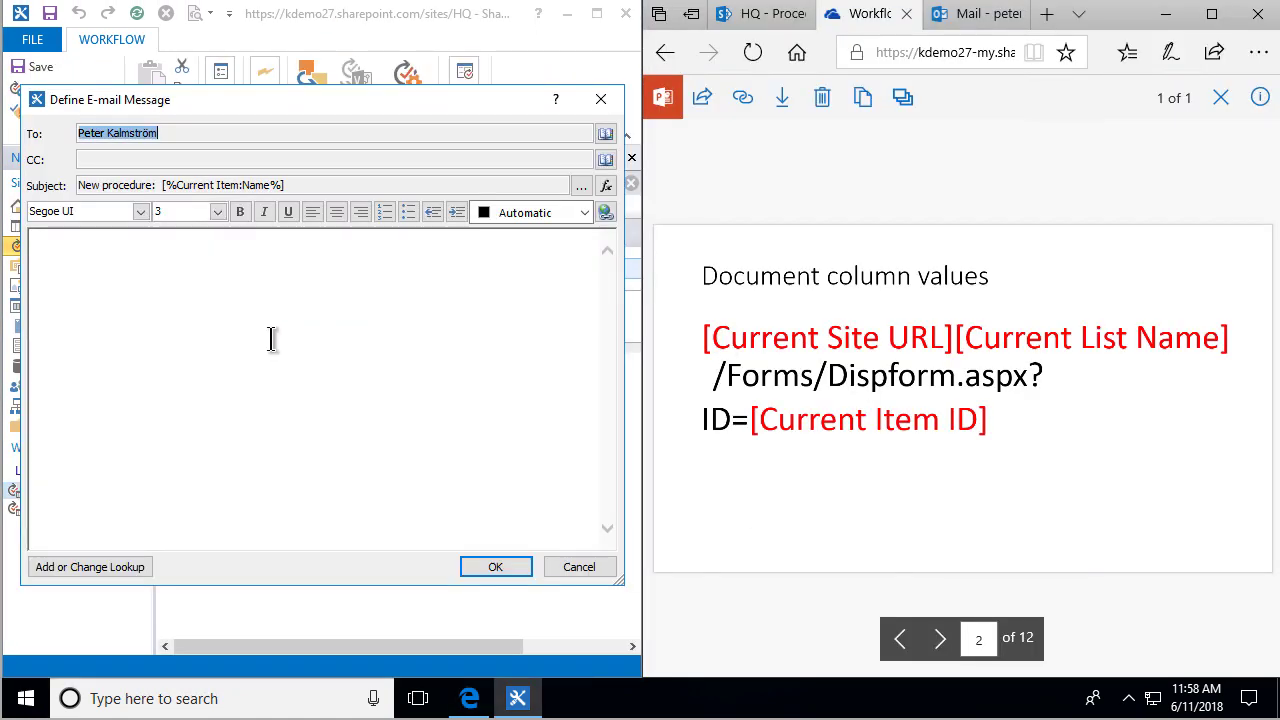
left_click(208, 290)
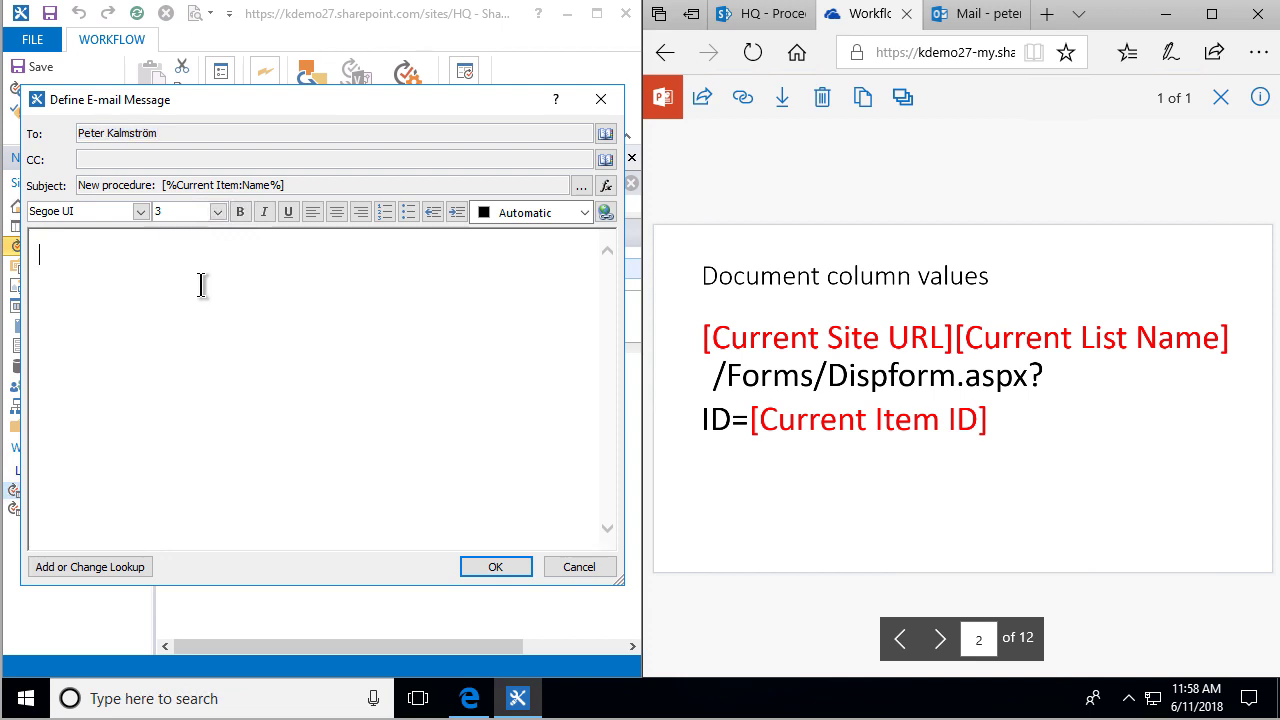
type("Doc props")
- Start a hyperlink on the whole "Doc props" text and open the String Builder for its address
key("ctrl+a")
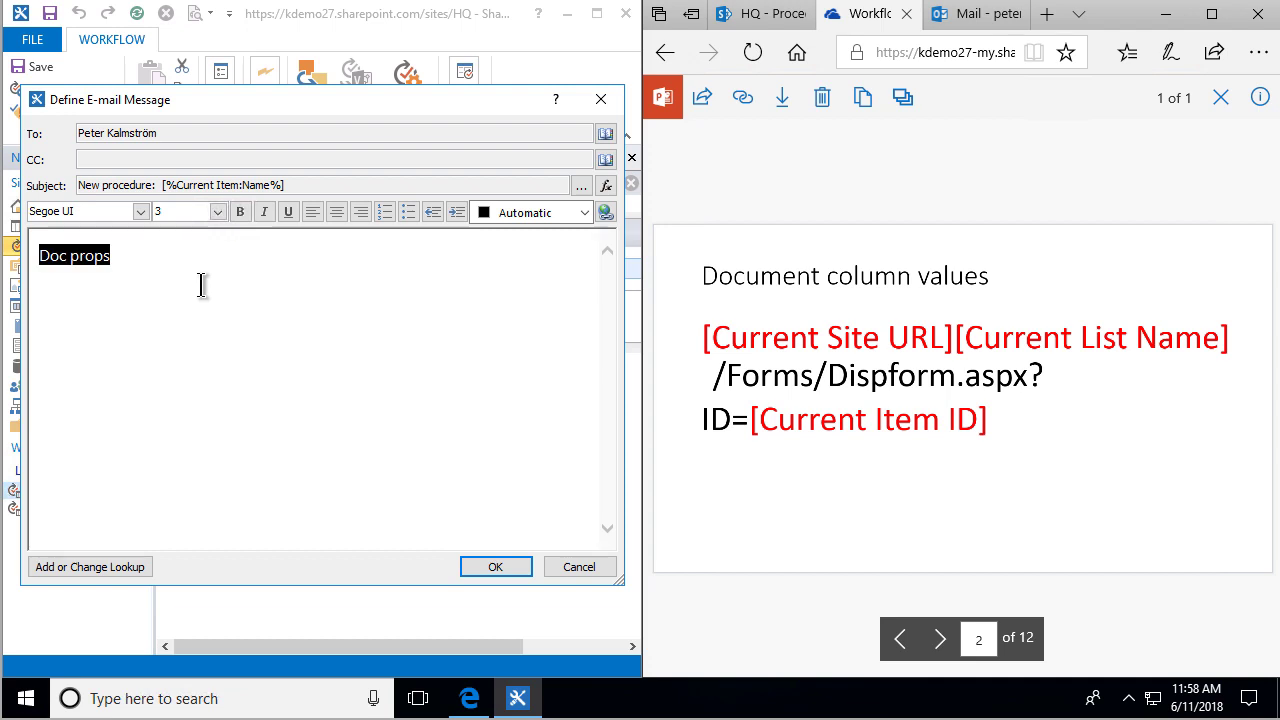
left_click(605, 214)
left_click(290, 350)
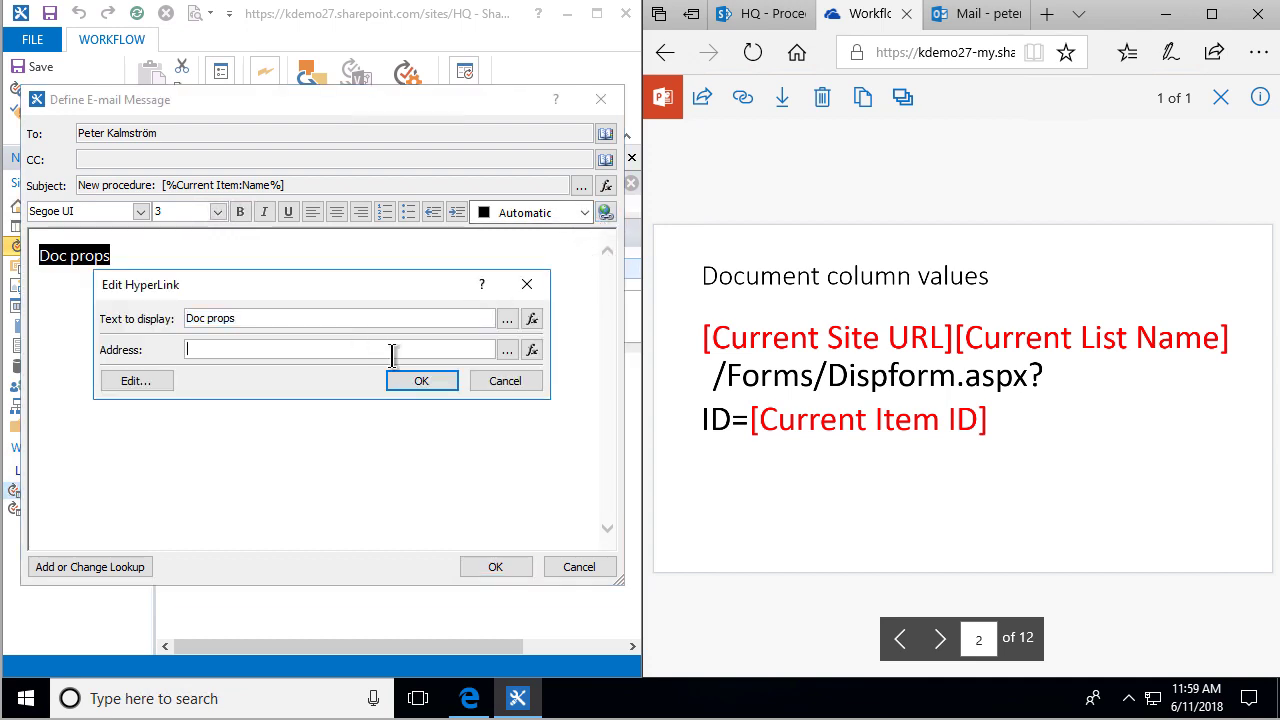
left_click(508, 350)
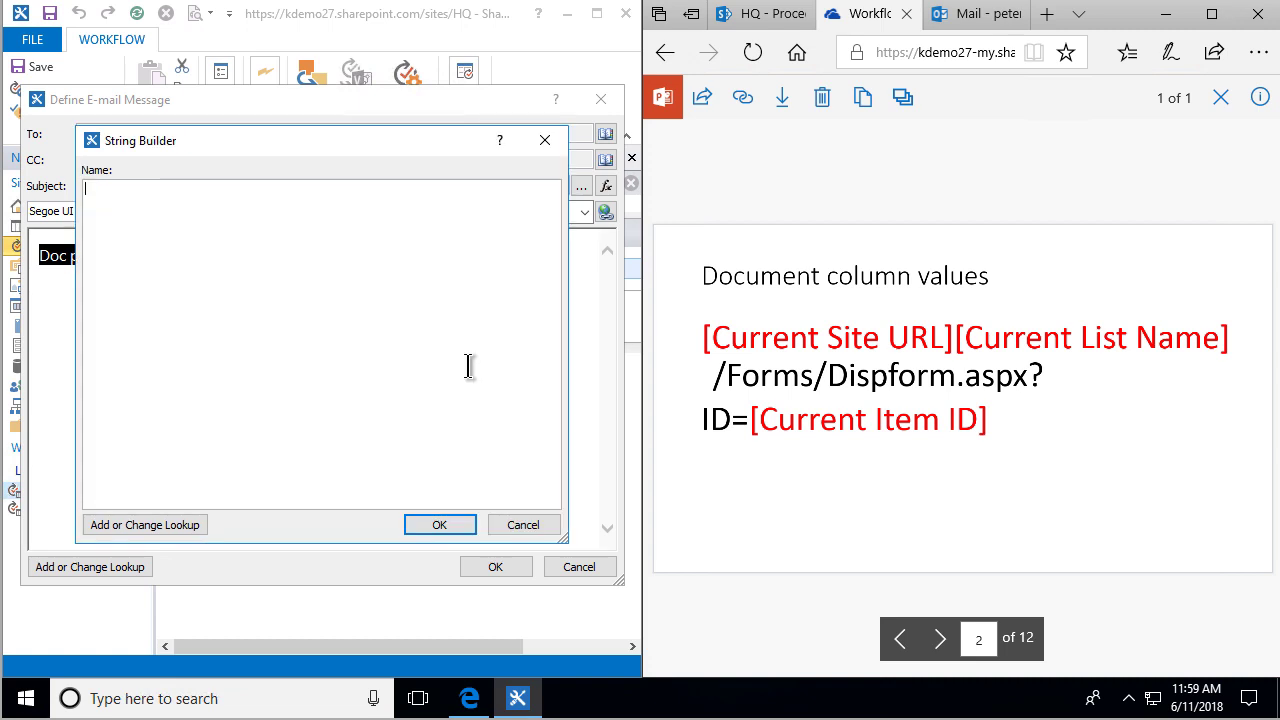
- Insert a lookup to Workflow Context: Current Site URL in the address string and remove the trailing space
left_click(150, 525)
left_click(290, 334)
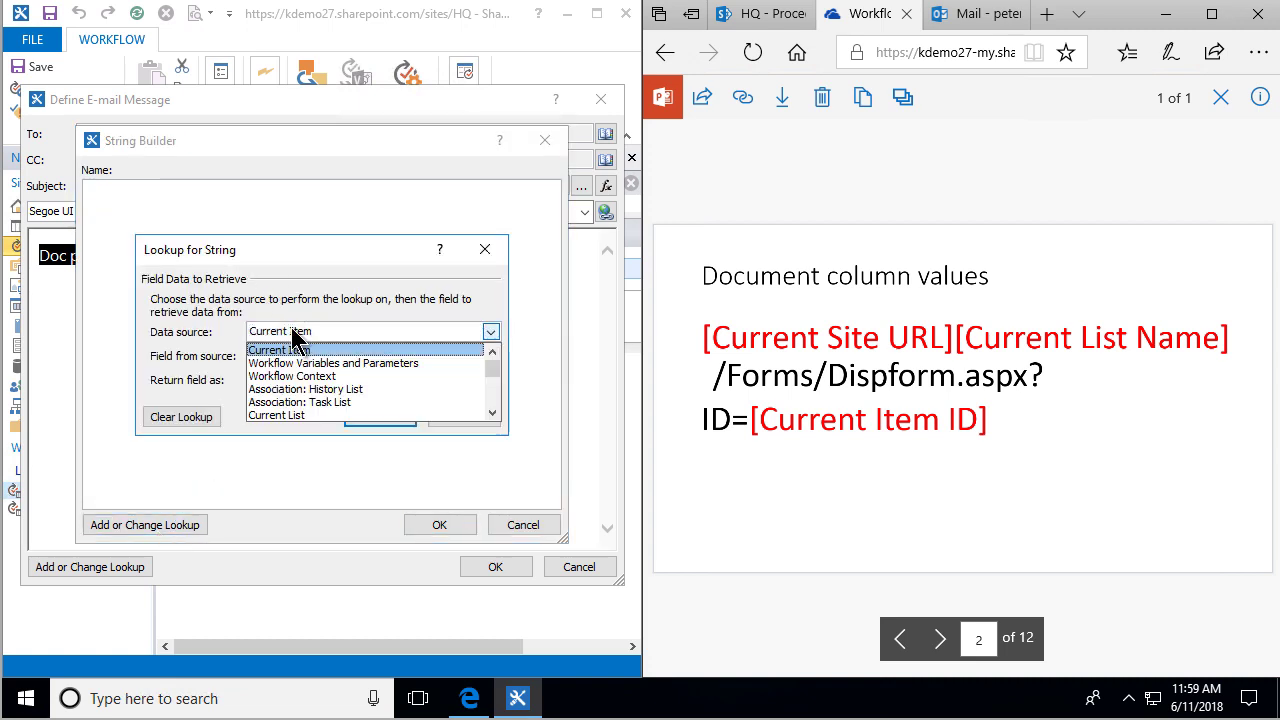
left_click(301, 376)
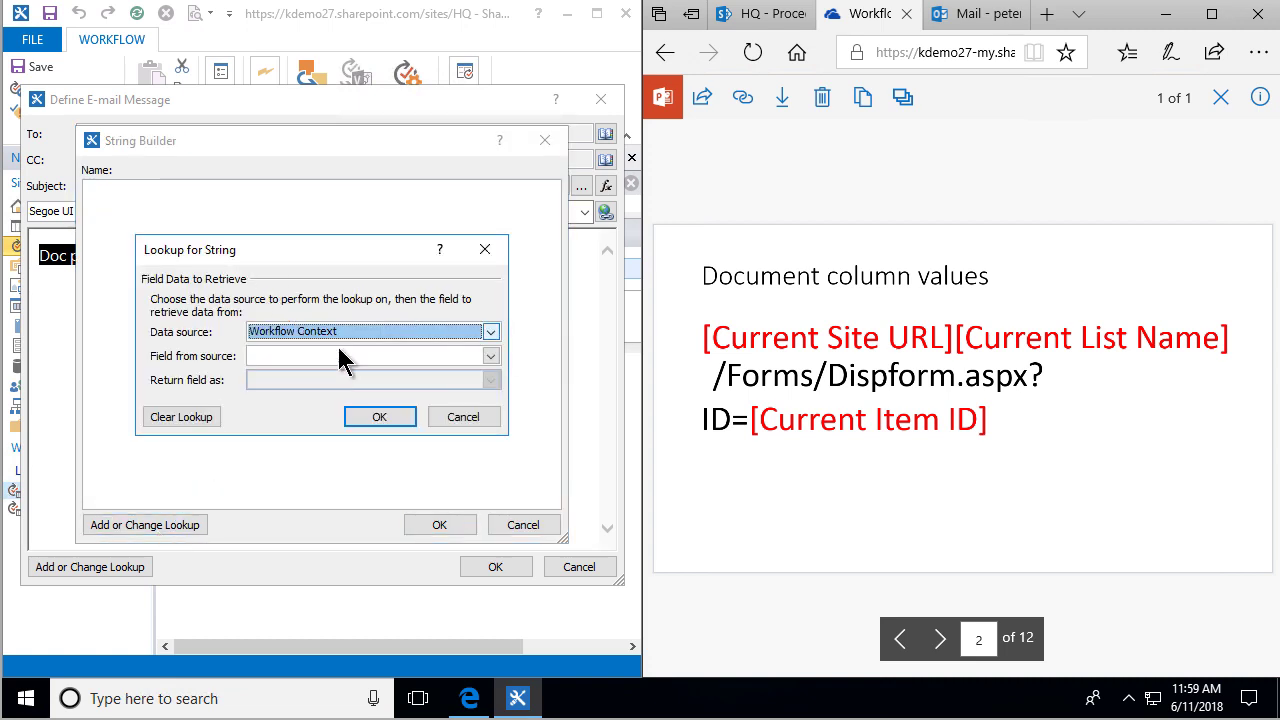
left_click(350, 360)
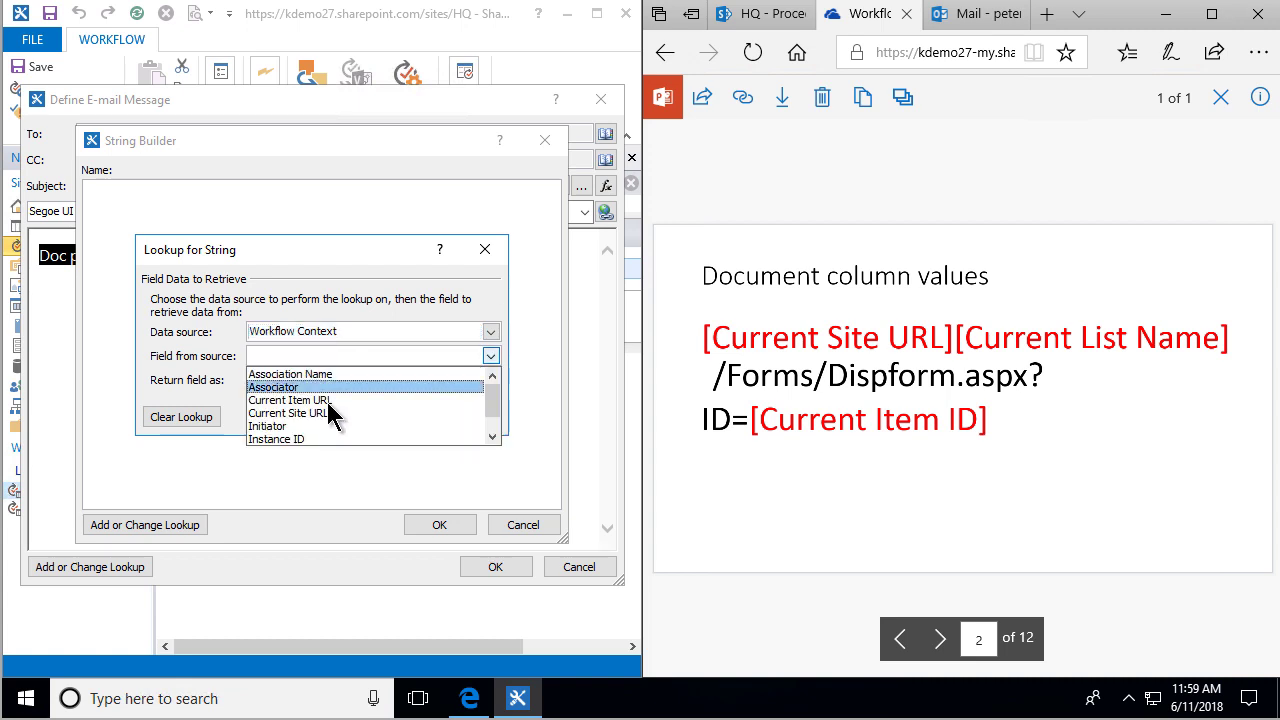
left_click(315, 413)
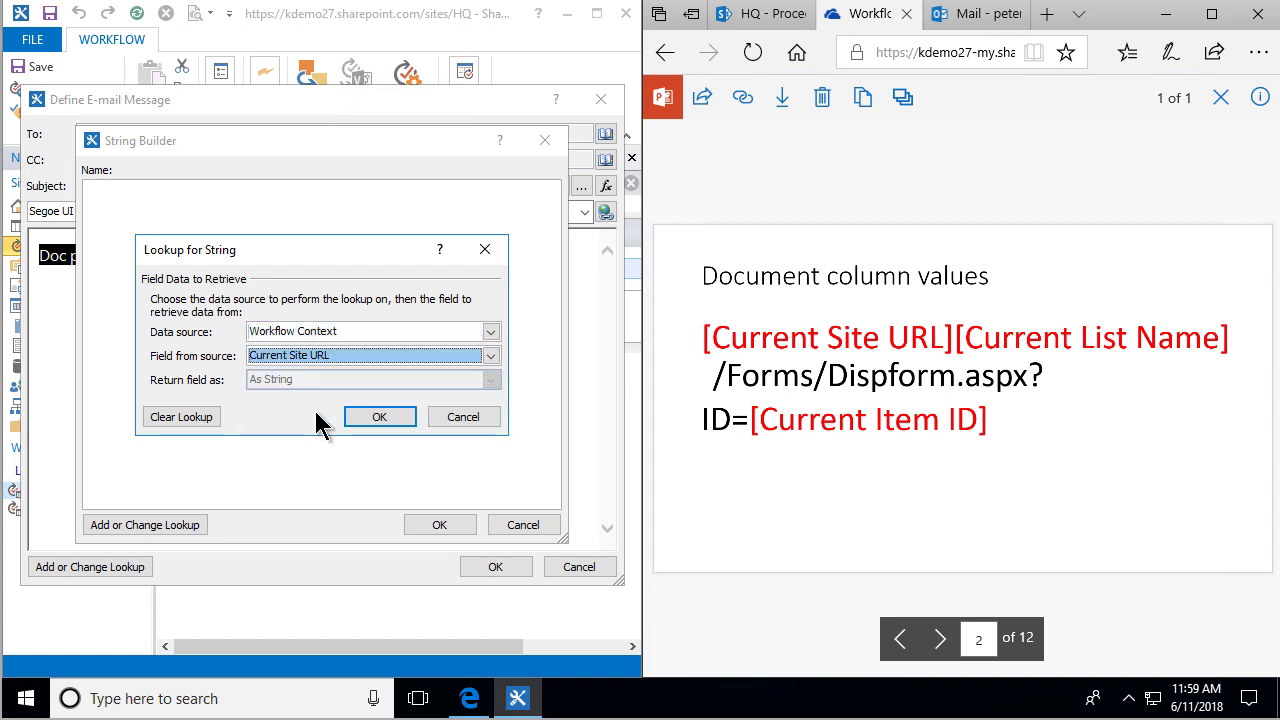
left_click(383, 414)
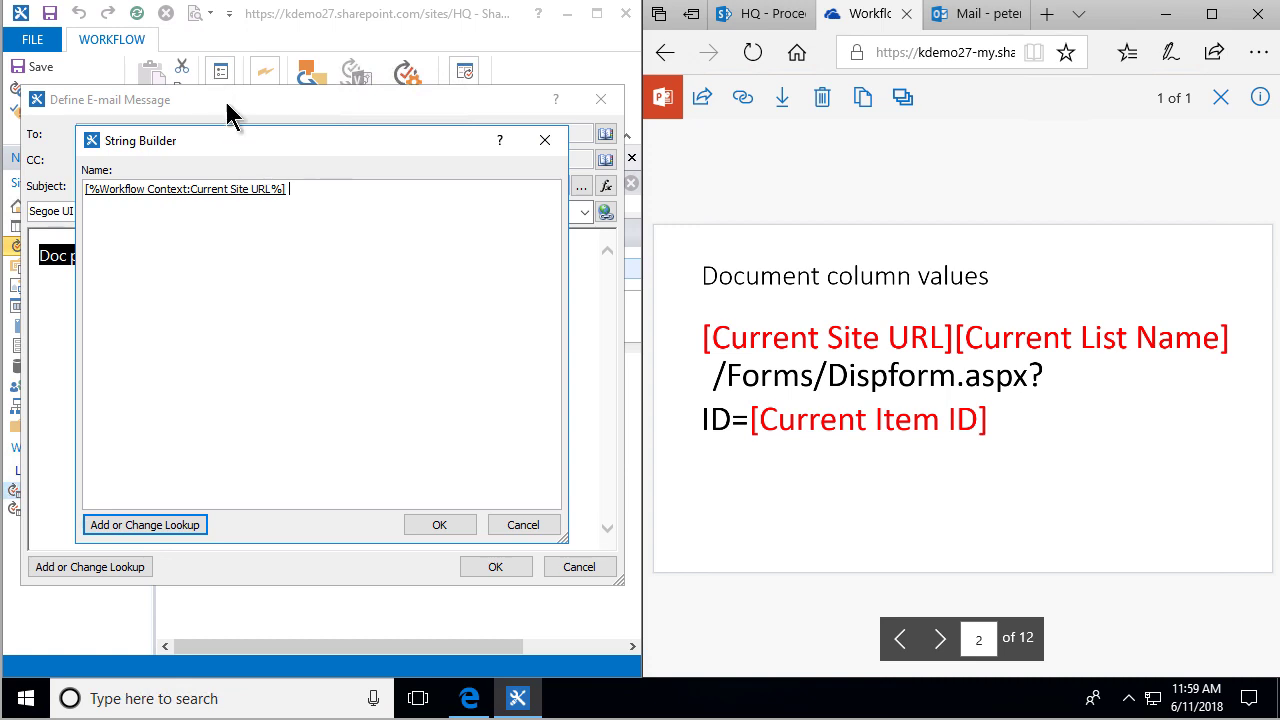
key("BackSpace")
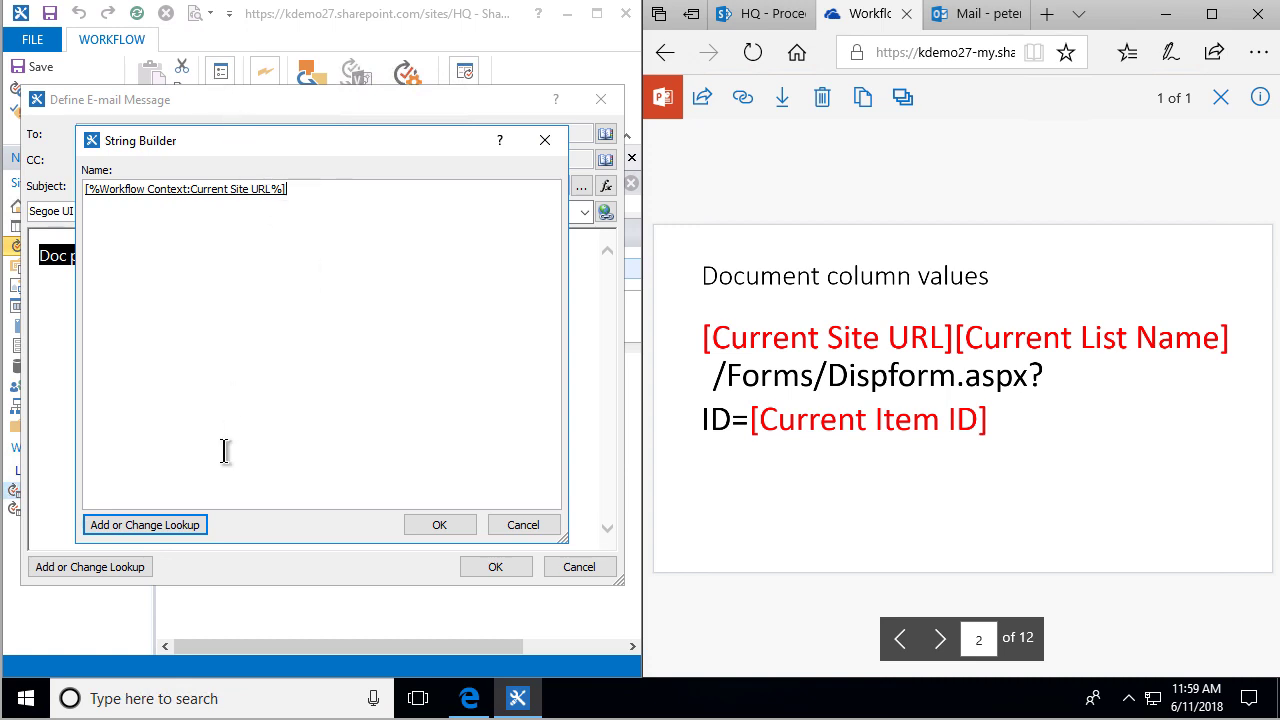
- Append a lookup to Workflow Context: List Name directly after the site URL lookup, with no space between them
left_click(167, 524)
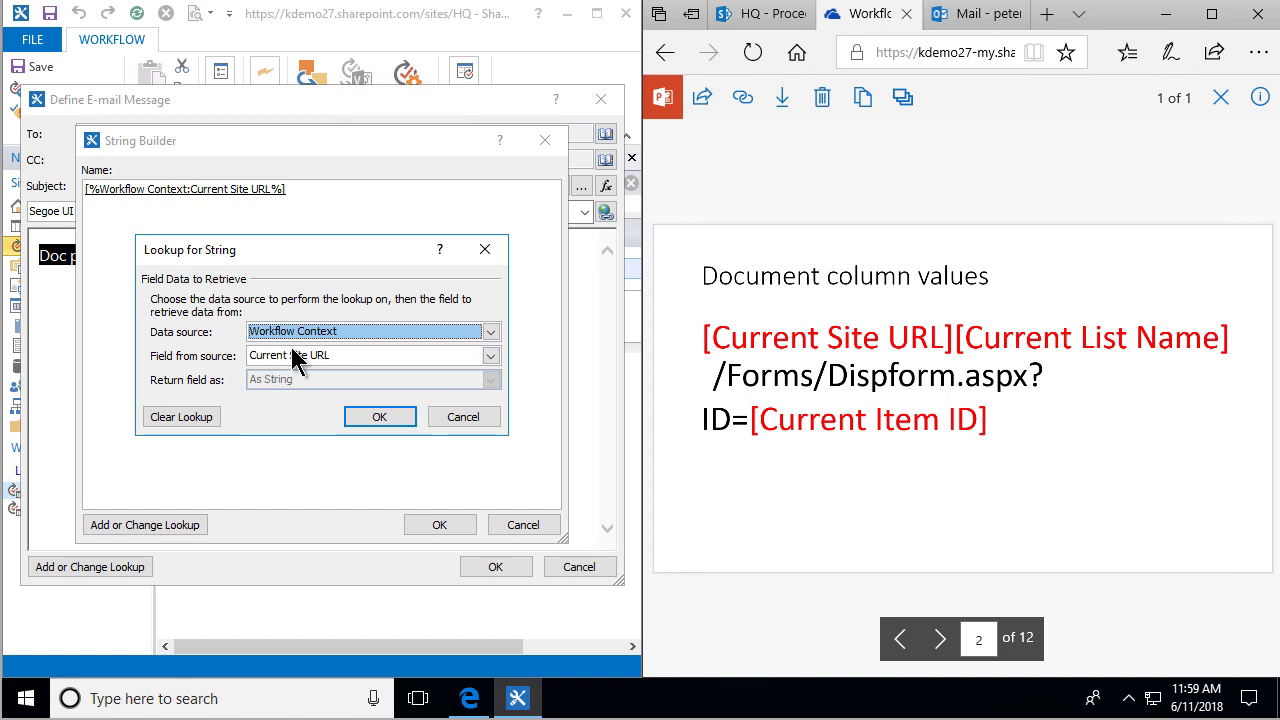
left_click(458, 419)
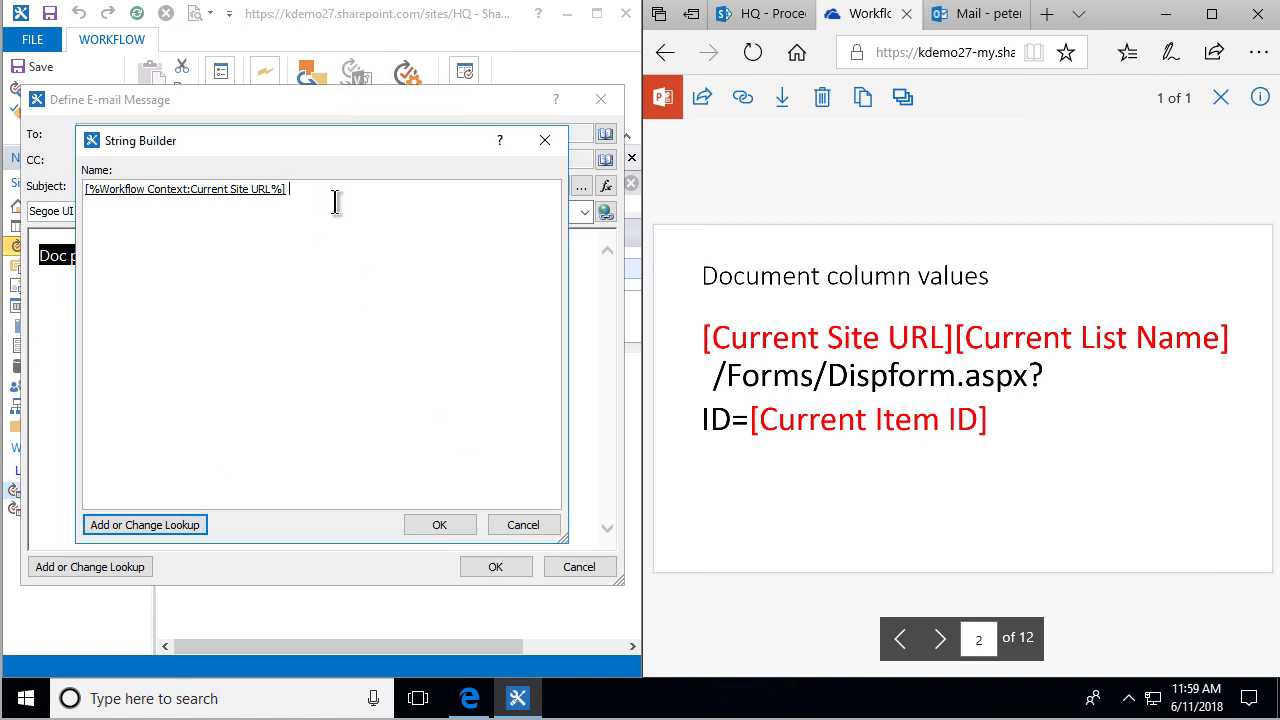
left_click(192, 527)
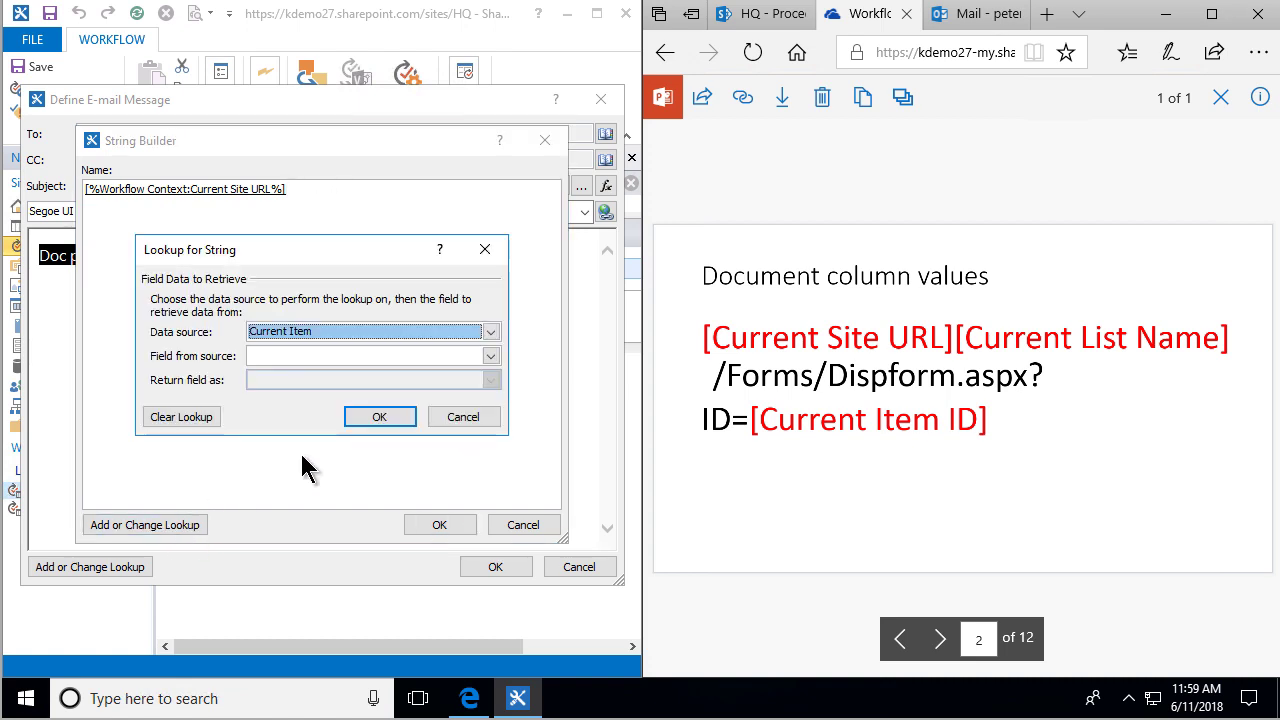
left_click(370, 332)
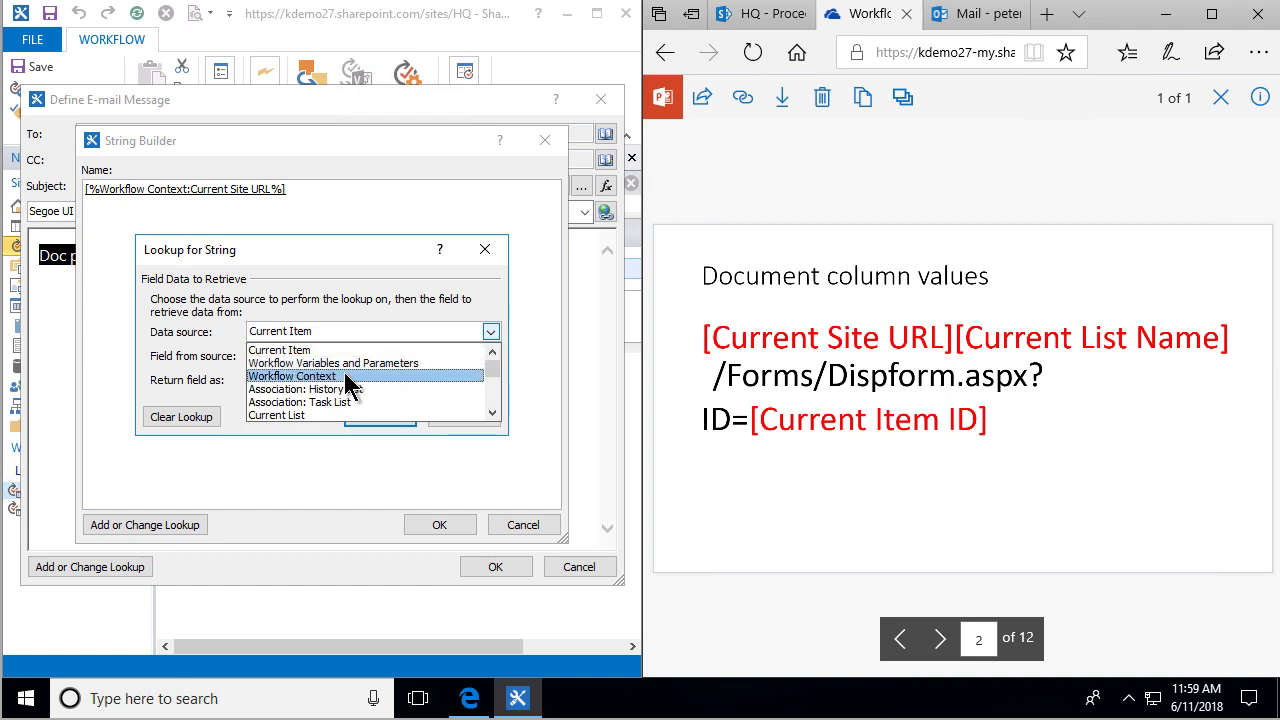
left_click(362, 375)
left_click(371, 356)
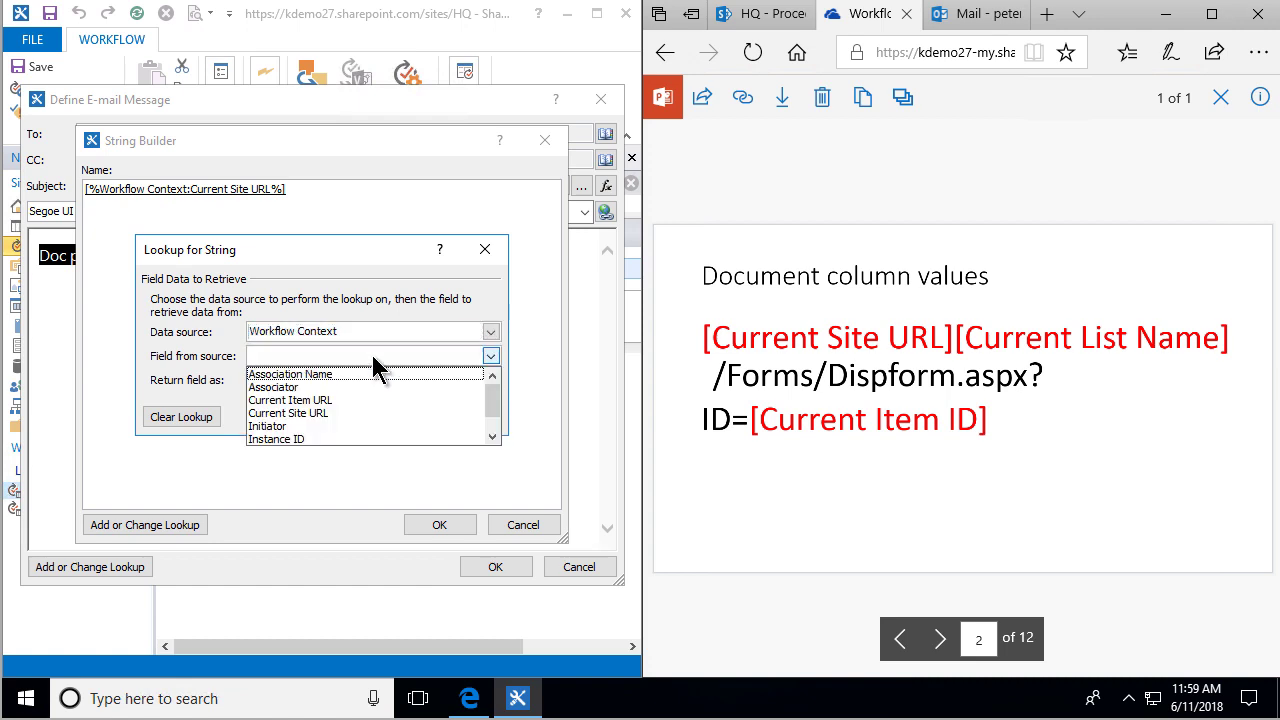
left_click(491, 437)
left_click(491, 437)
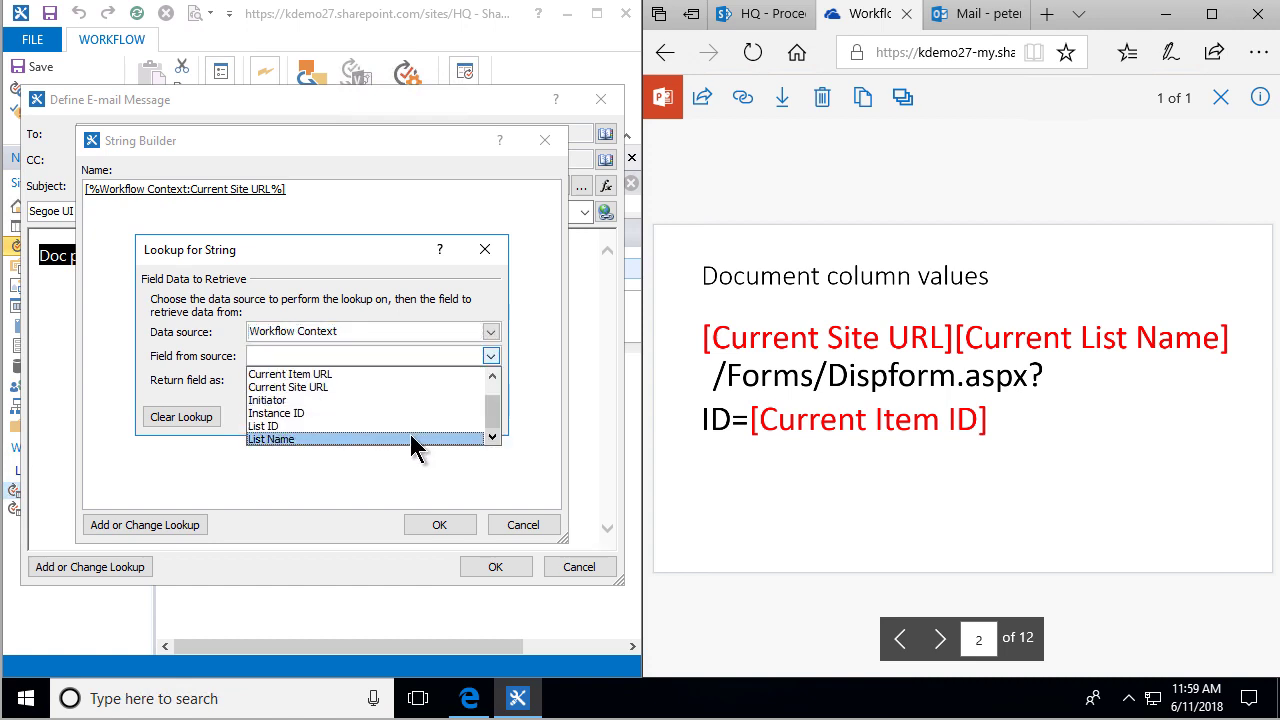
left_click(371, 442)
left_click(367, 415)
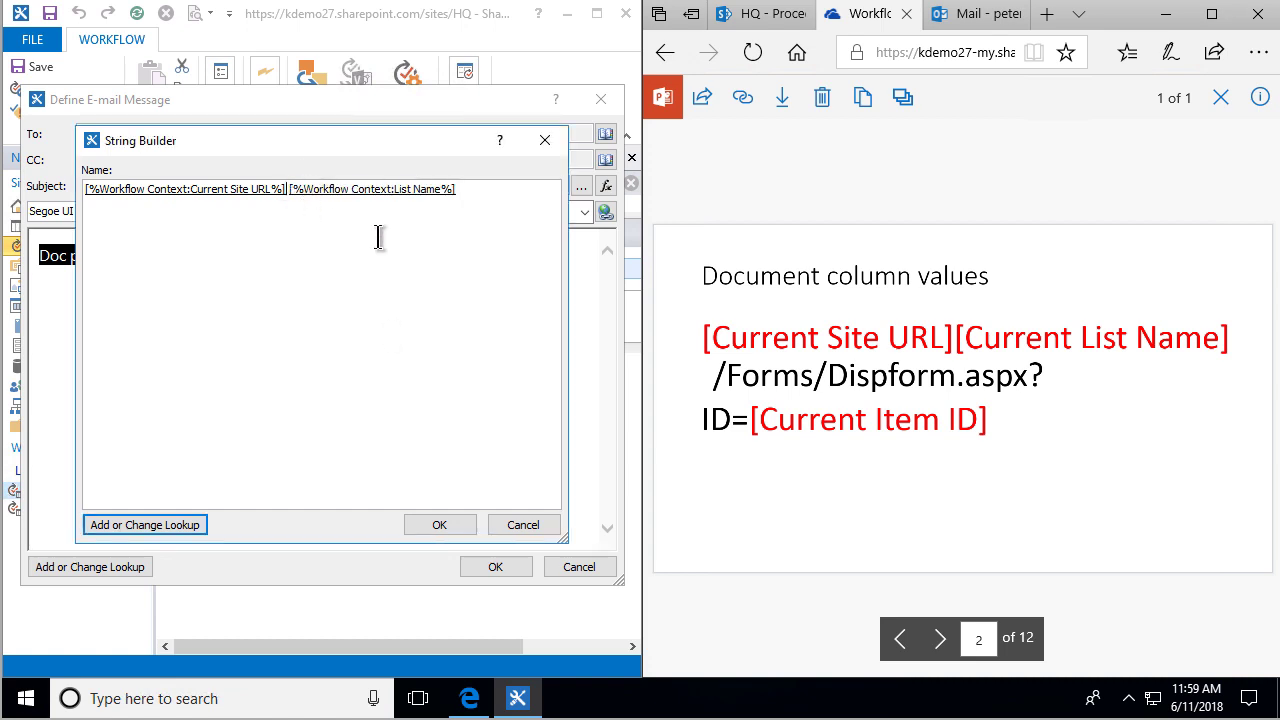
key("BackSpace")
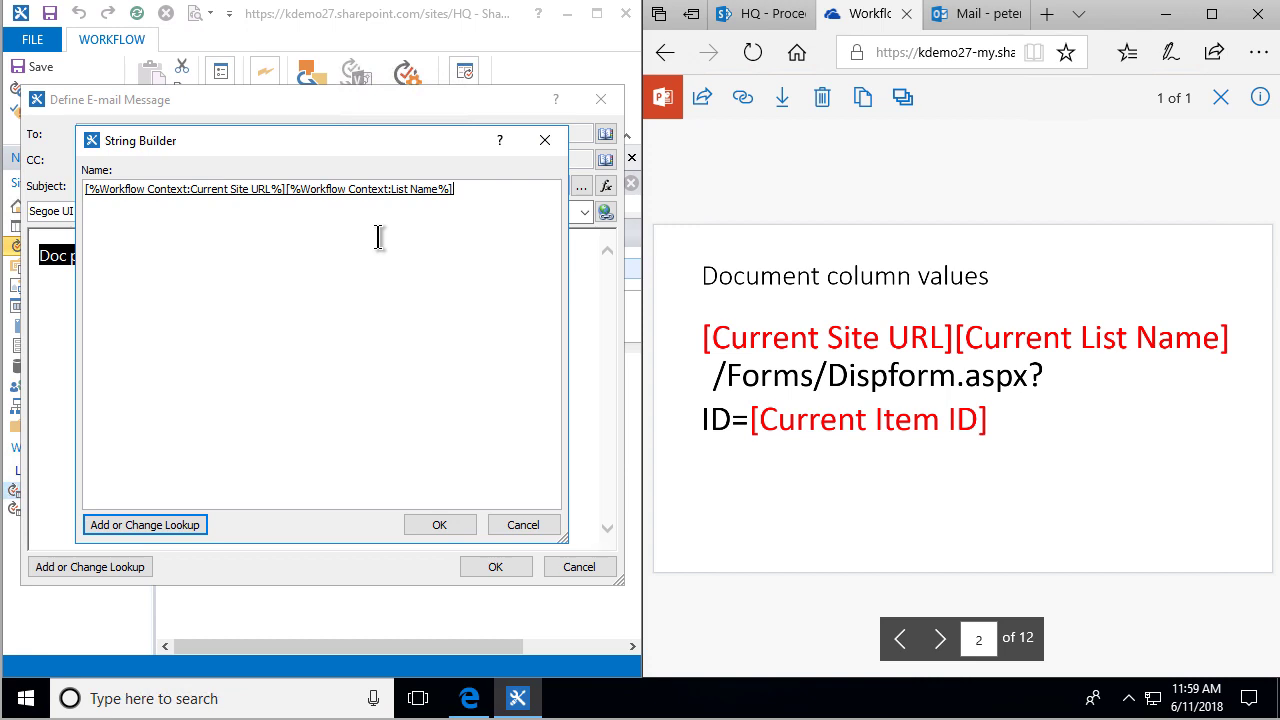
- Append "/Forms/DispForm.aspx?ID=" after the List Name lookup in the address string
type("/Forms/DispForm.")
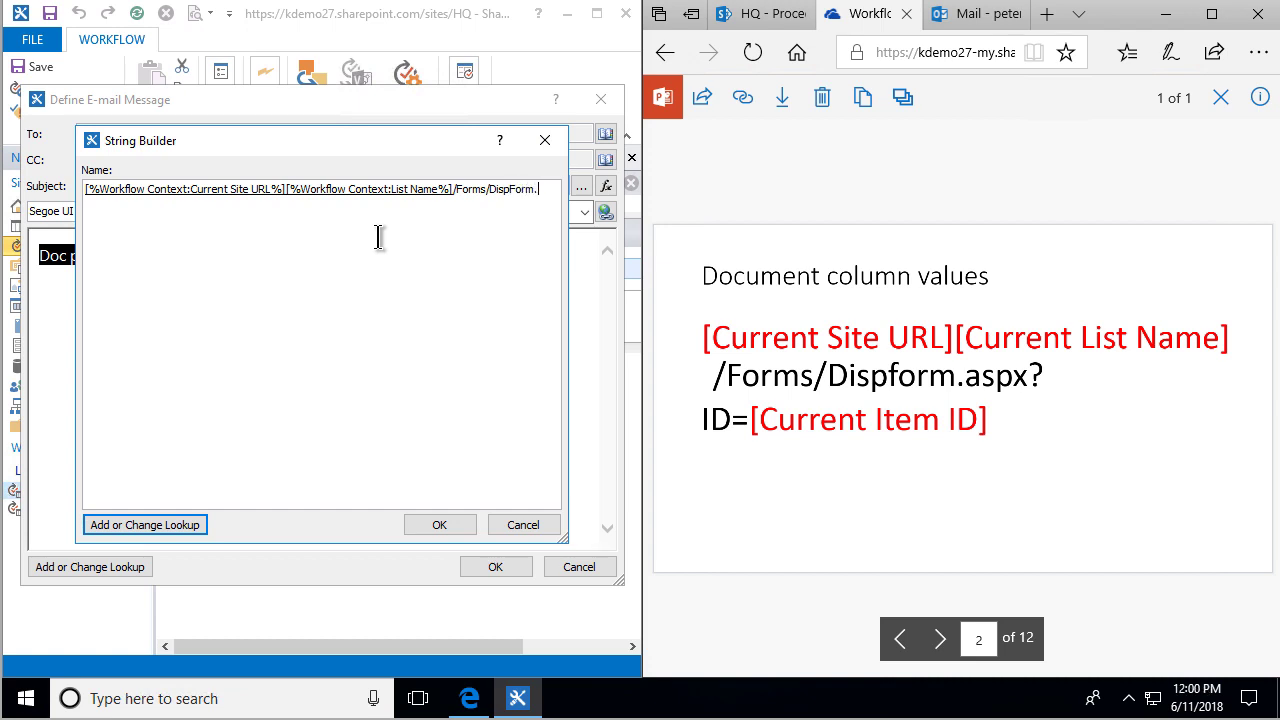
type("ax")
type("x")
key("BackSpace")
type("px.")
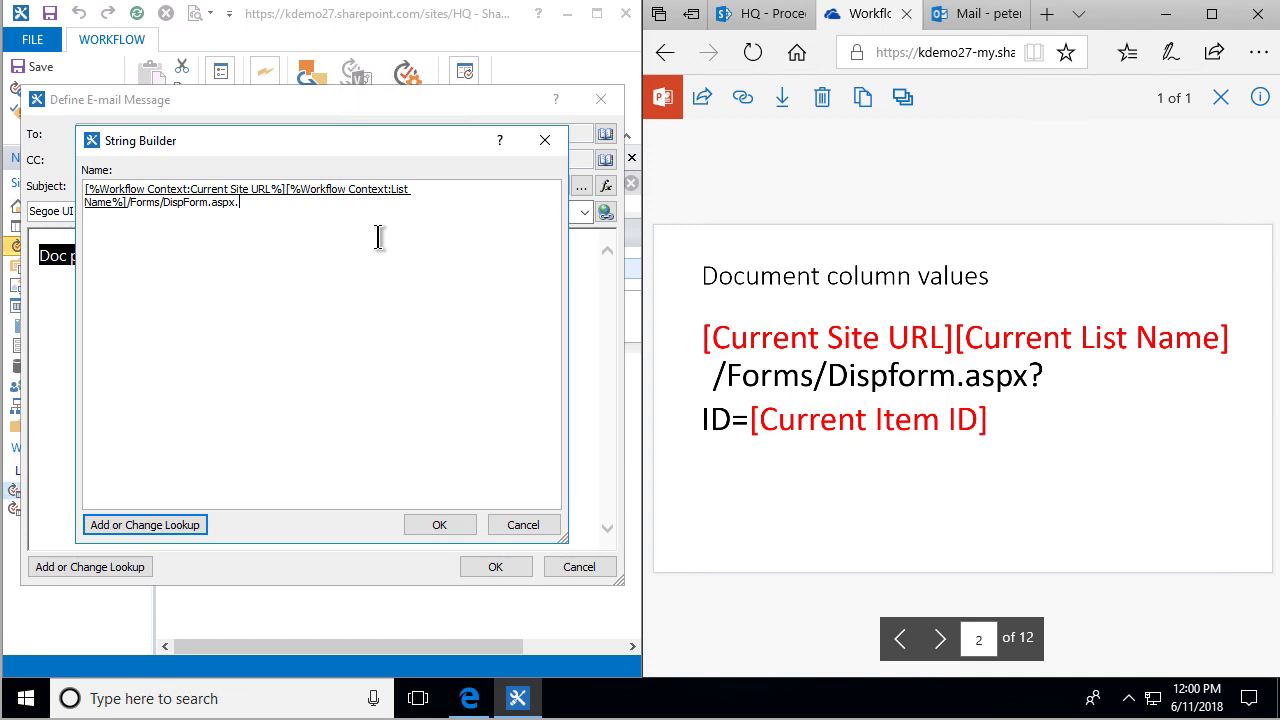
key("BackSpace")
type("?ID=")
- Append a lookup to Current Item: ID directly after "ID=" in the address string
left_click(169, 534)
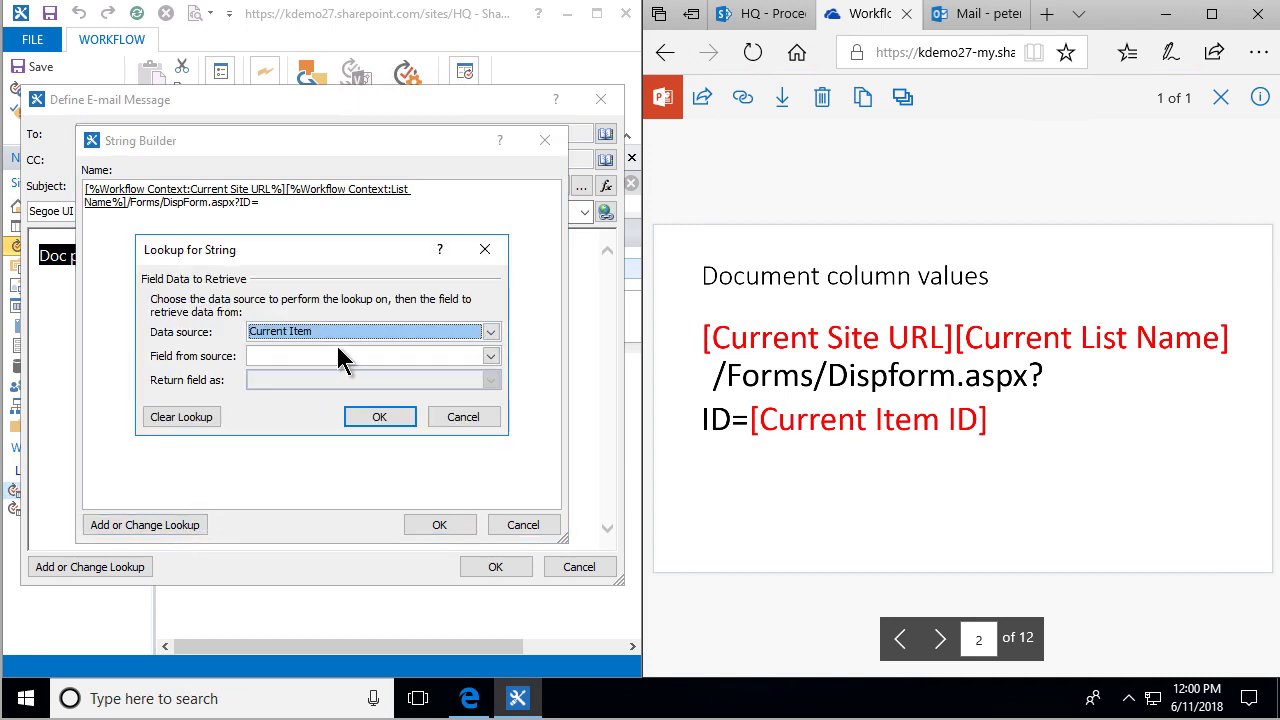
key("Down")
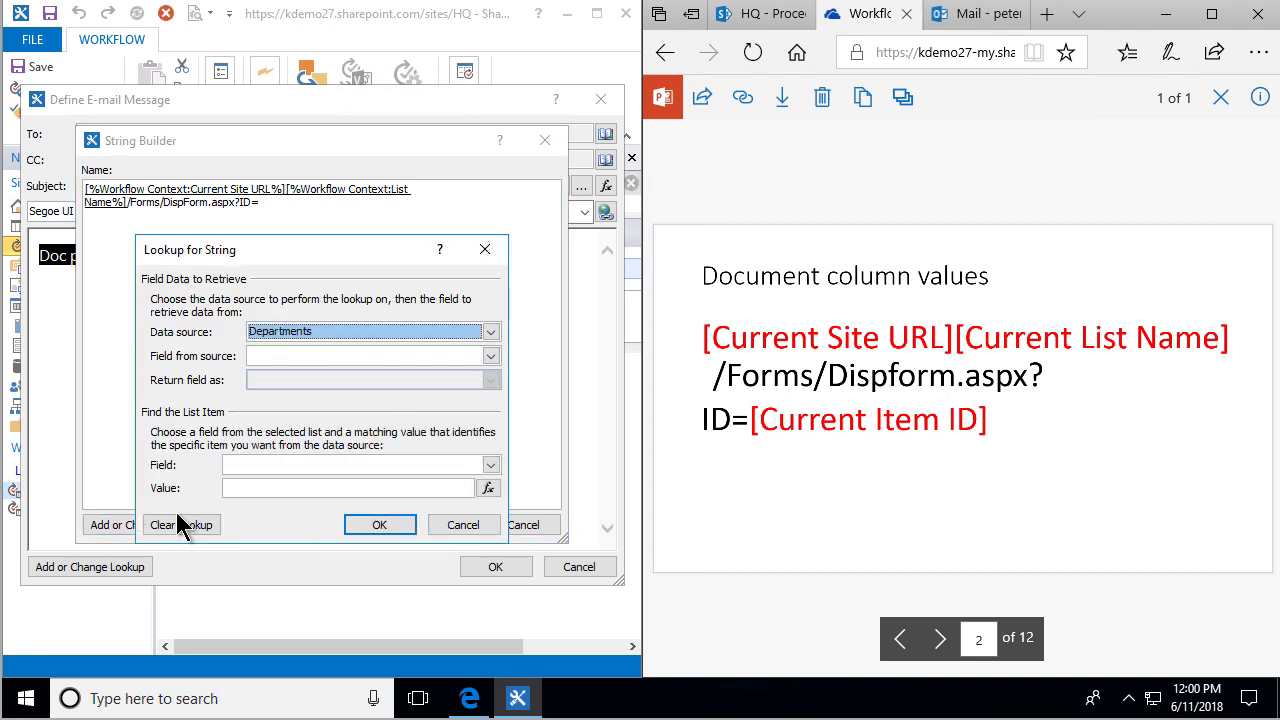
left_click(178, 525)
left_click(291, 331)
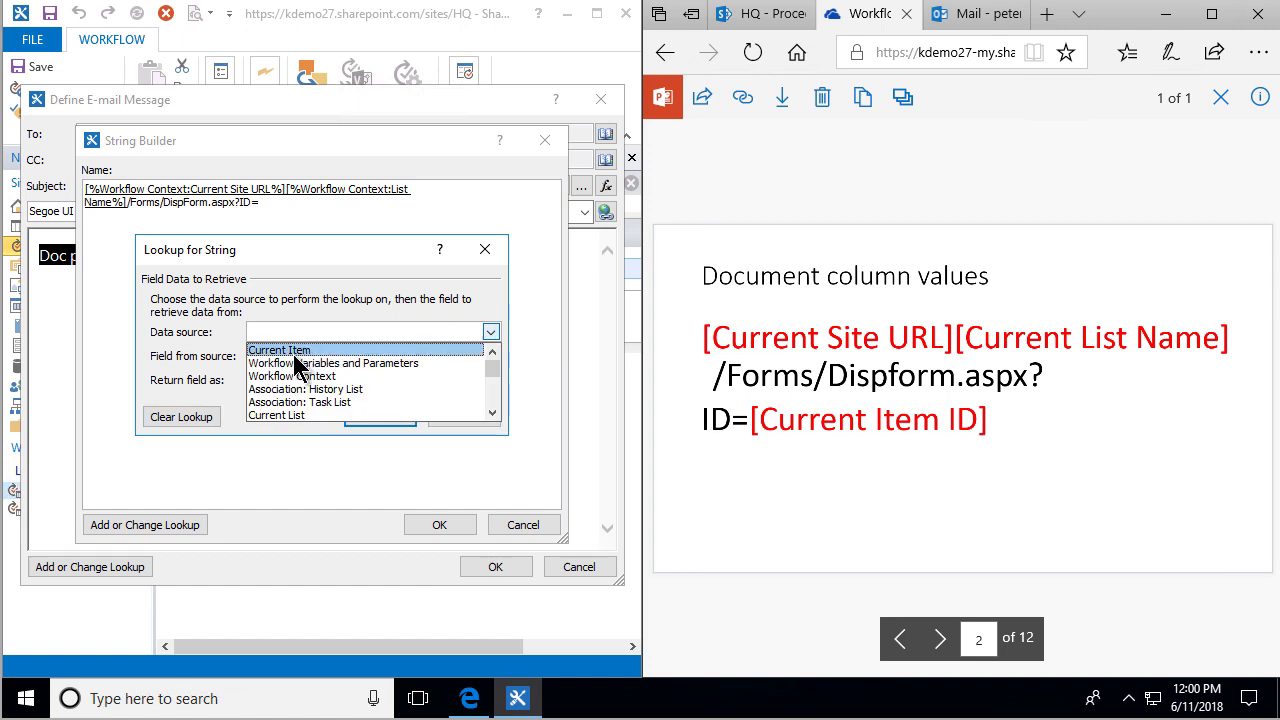
left_click(294, 352)
left_click(293, 357)
type("ID")
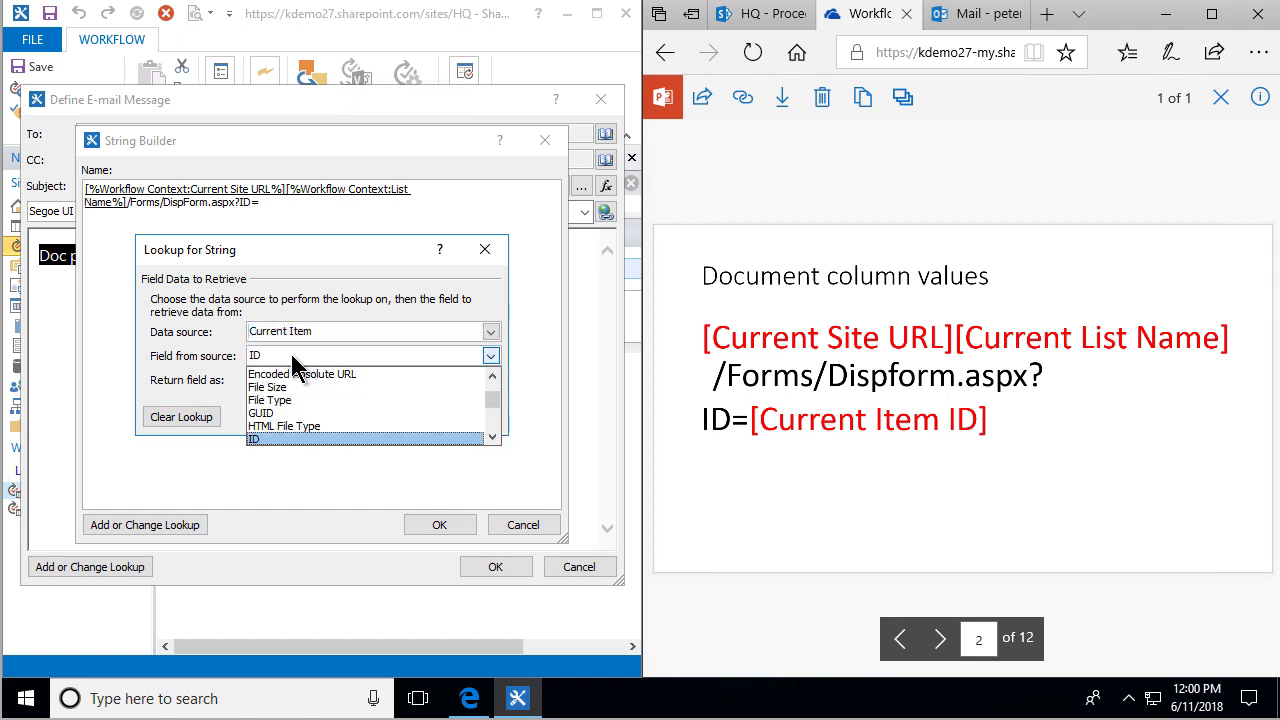
left_click(269, 438)
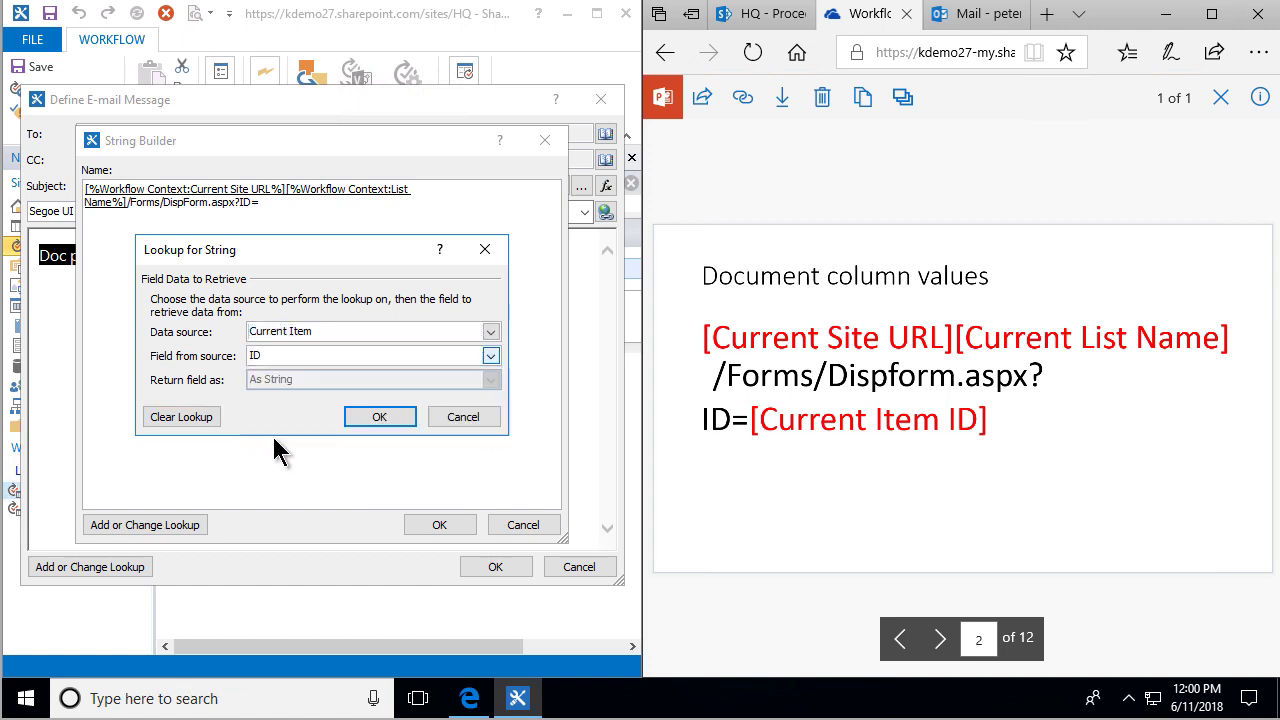
left_click(380, 419)
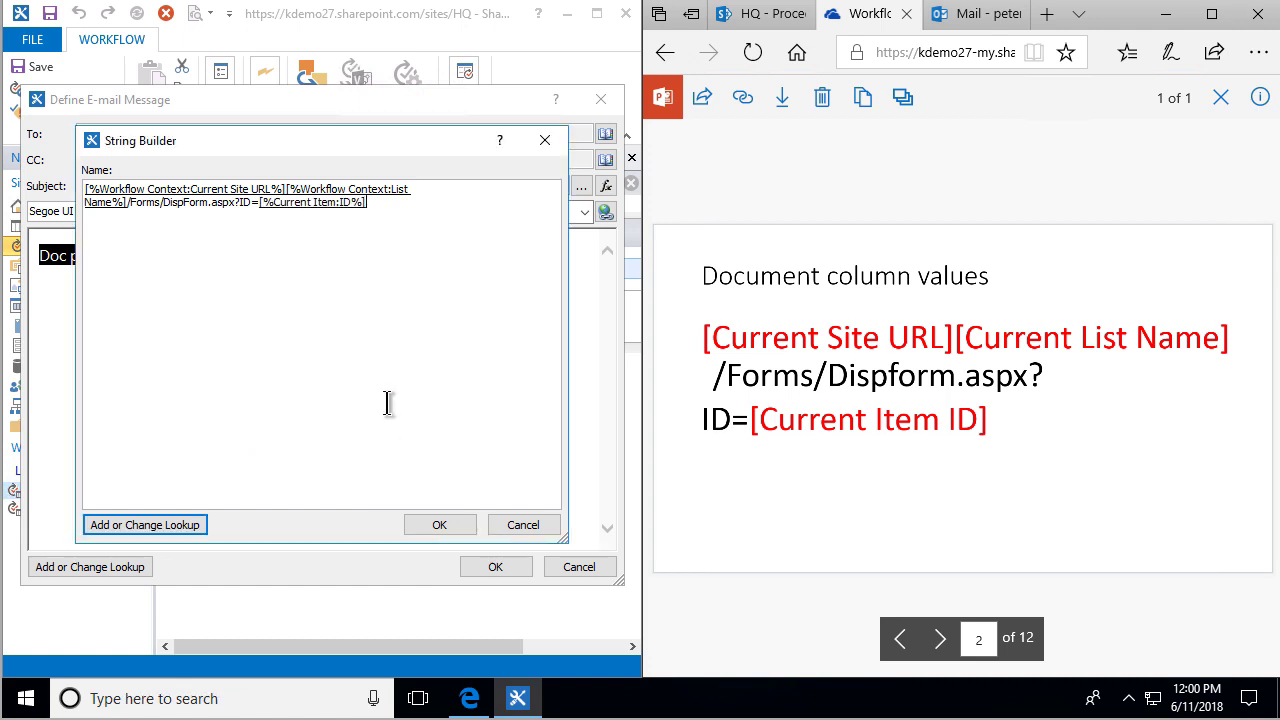
- Accept the address string, the Doc props hyperlink and the e-mail message, and publish the Notify email workflow
left_click(443, 527)
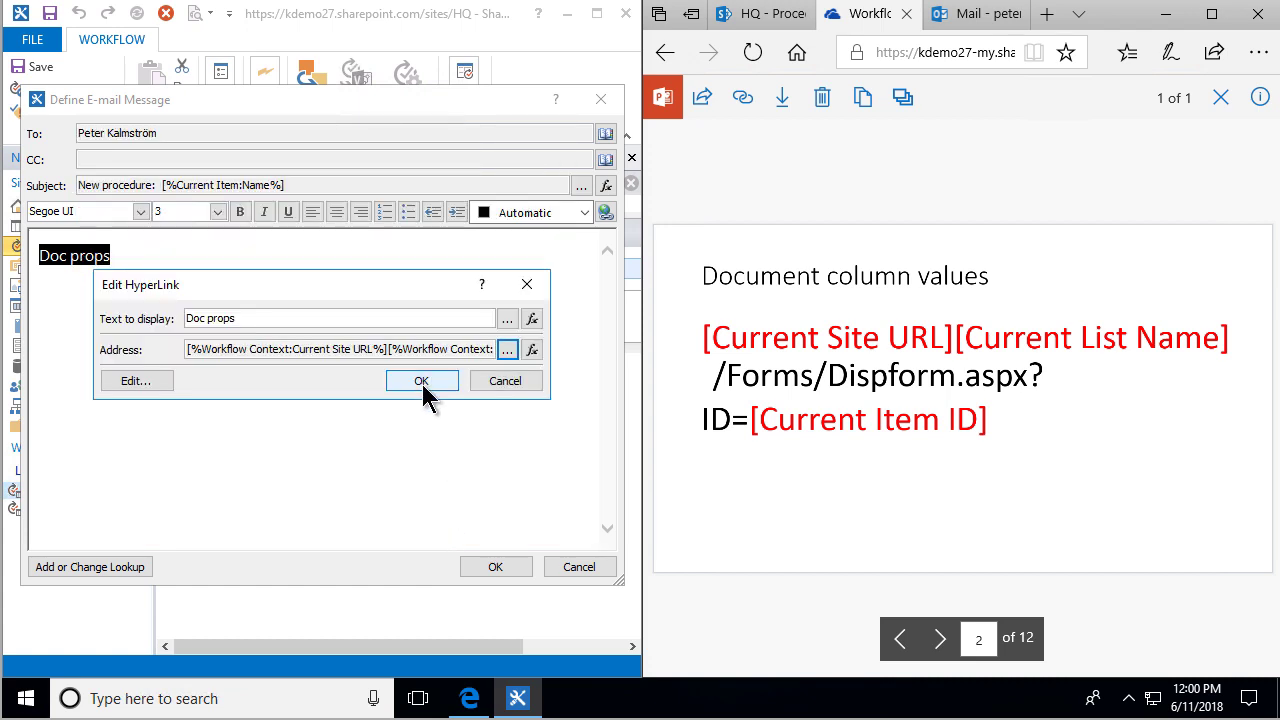
left_click(423, 391)
left_click(497, 566)
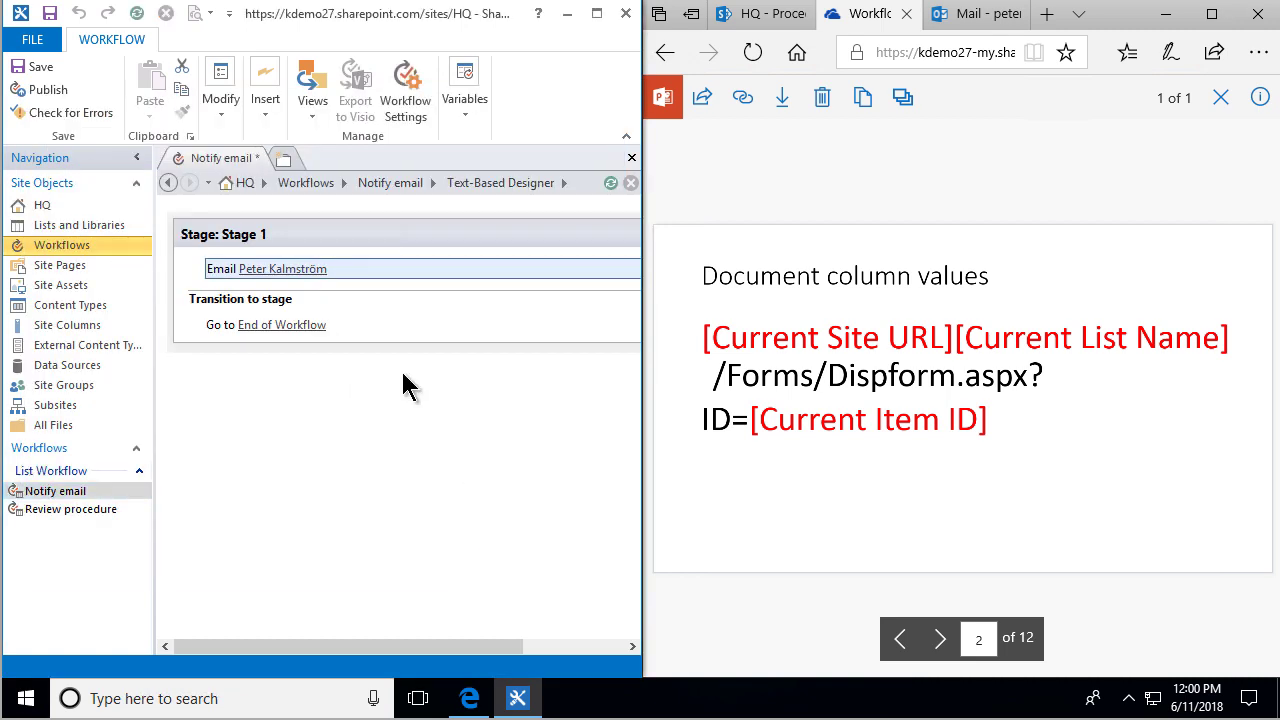
left_click(55, 92)
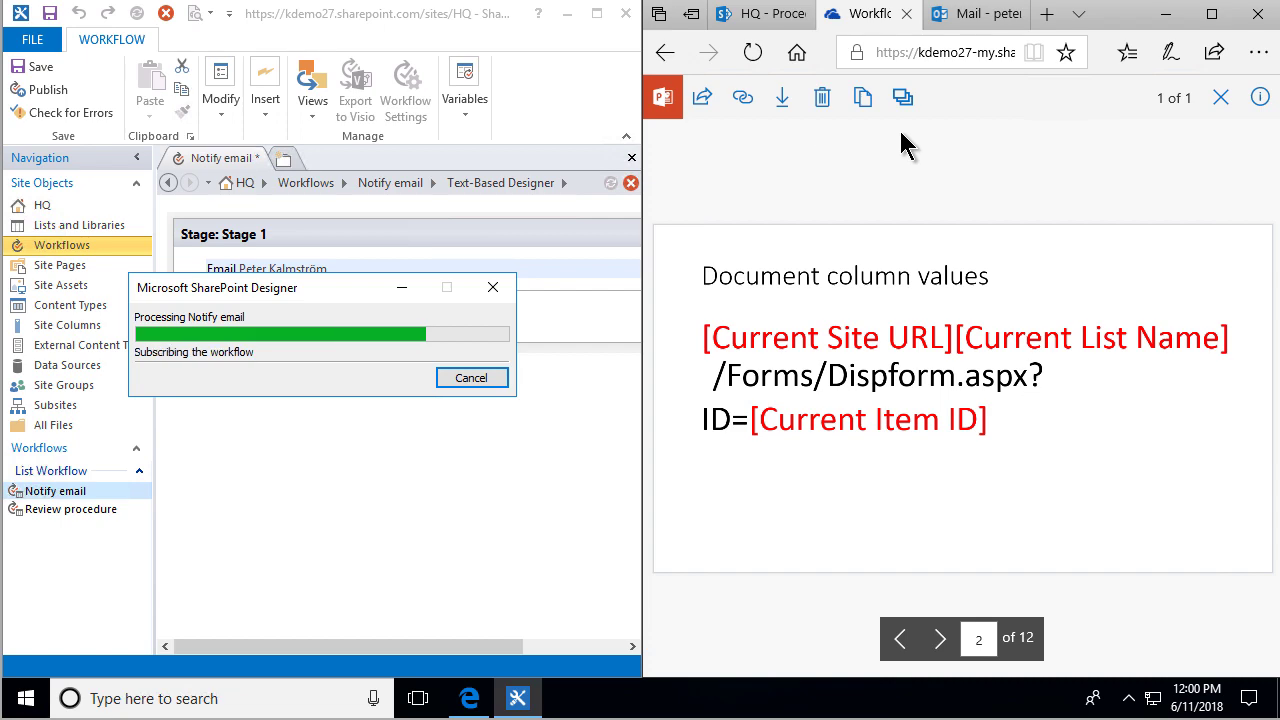
- Switch to the maximized browser's Procedures library and start the Notify email workflow on New employee.docx
left_click(1212, 14)
left_click(183, 22)
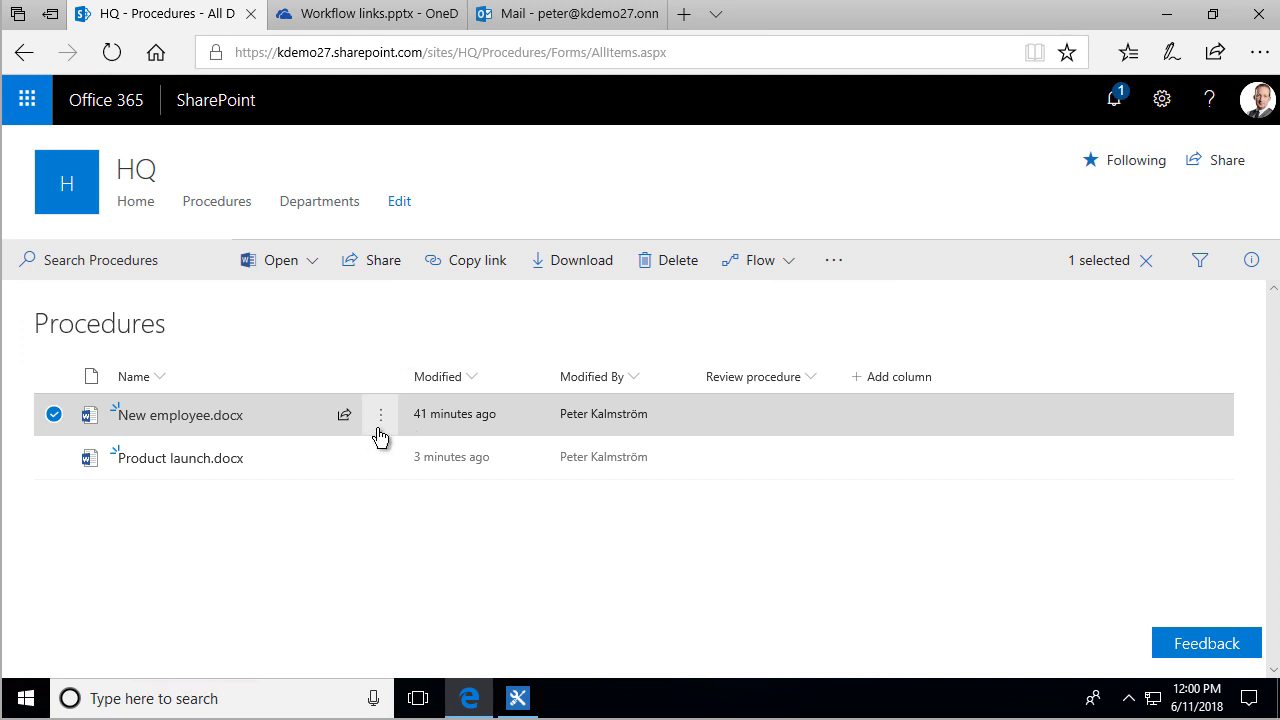
left_click(380, 430)
mouse_move(480, 620)
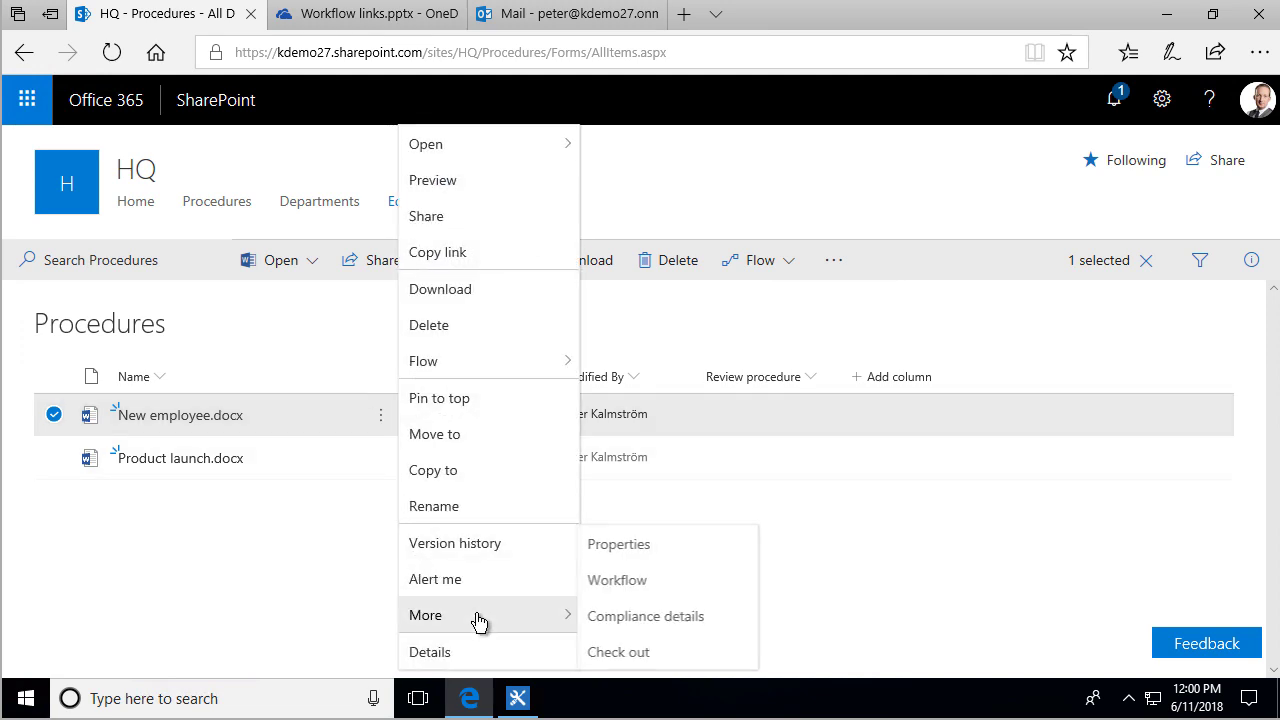
left_click(613, 590)
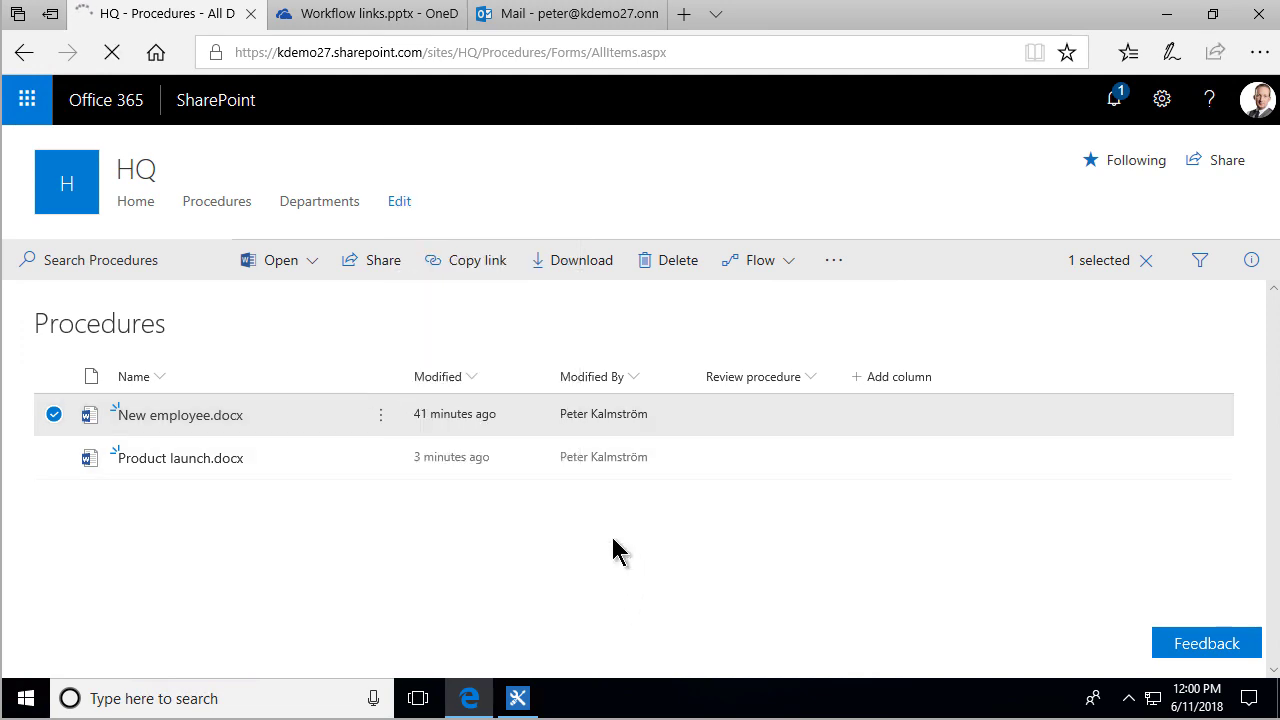
left_click(312, 332)
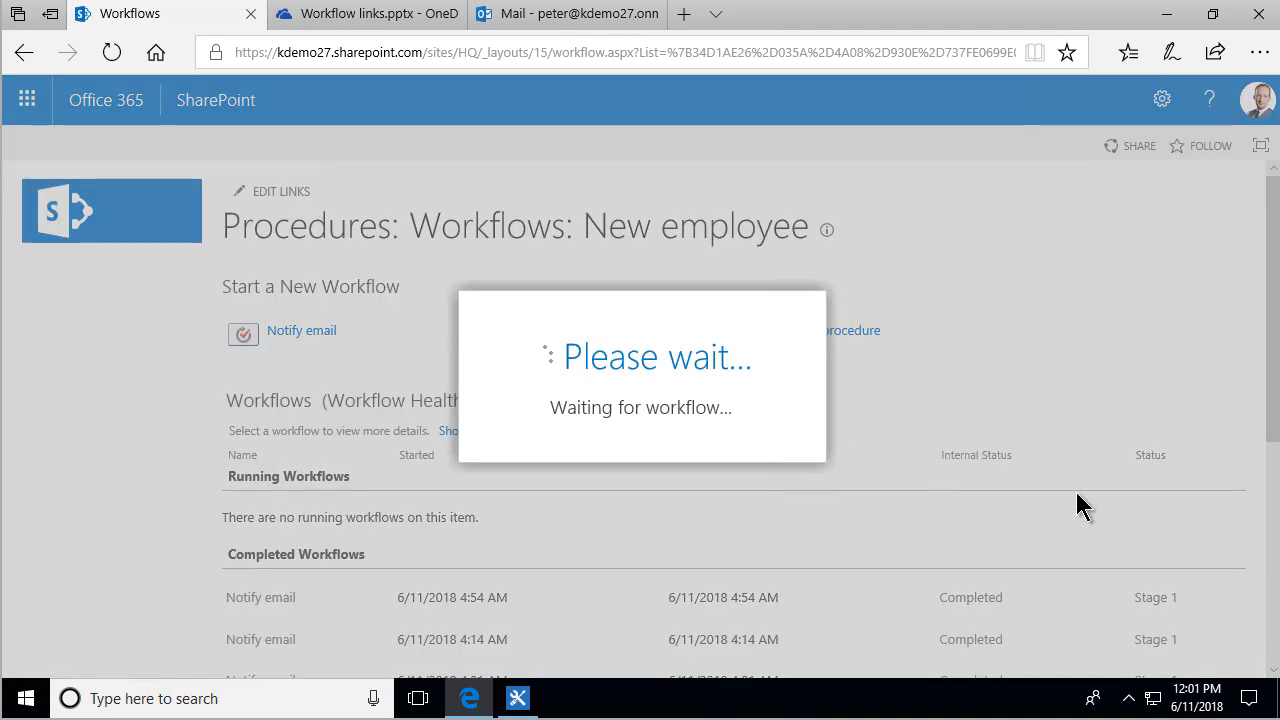
- Follow the Doc props link in the new workflow e-mail in Outlook and open the document's properties for editing
left_click(548, 18)
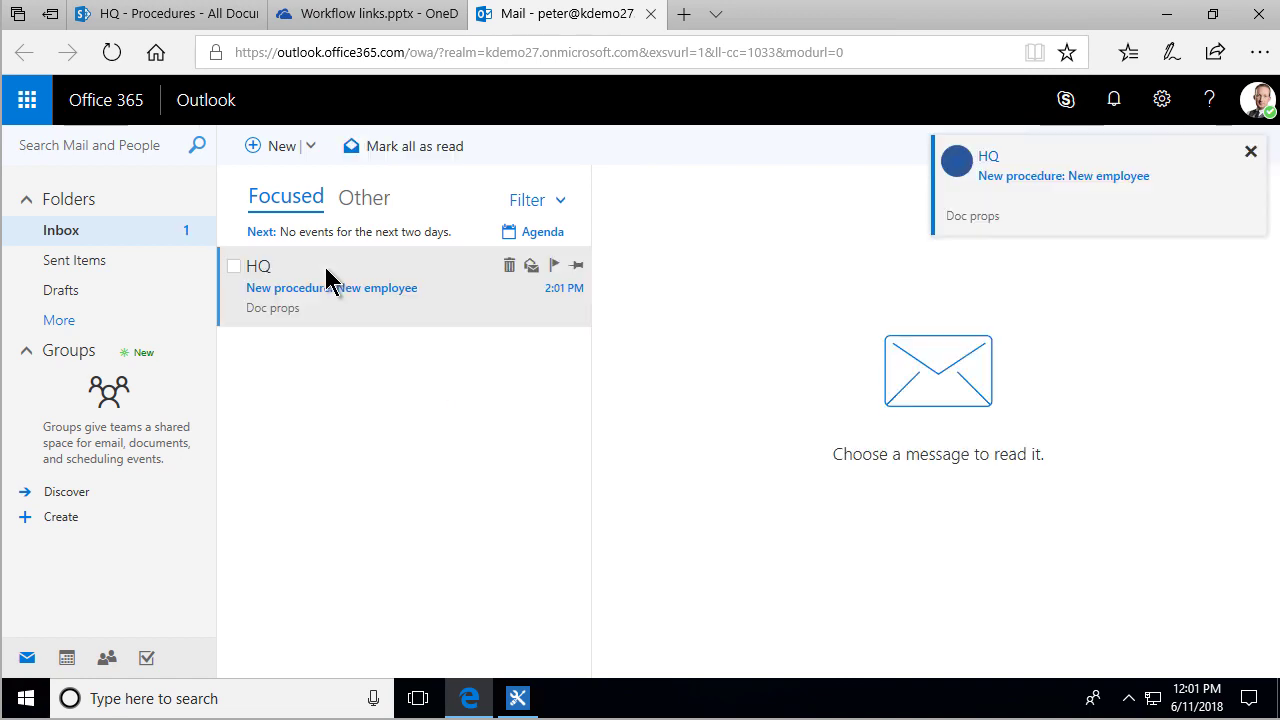
left_click(419, 295)
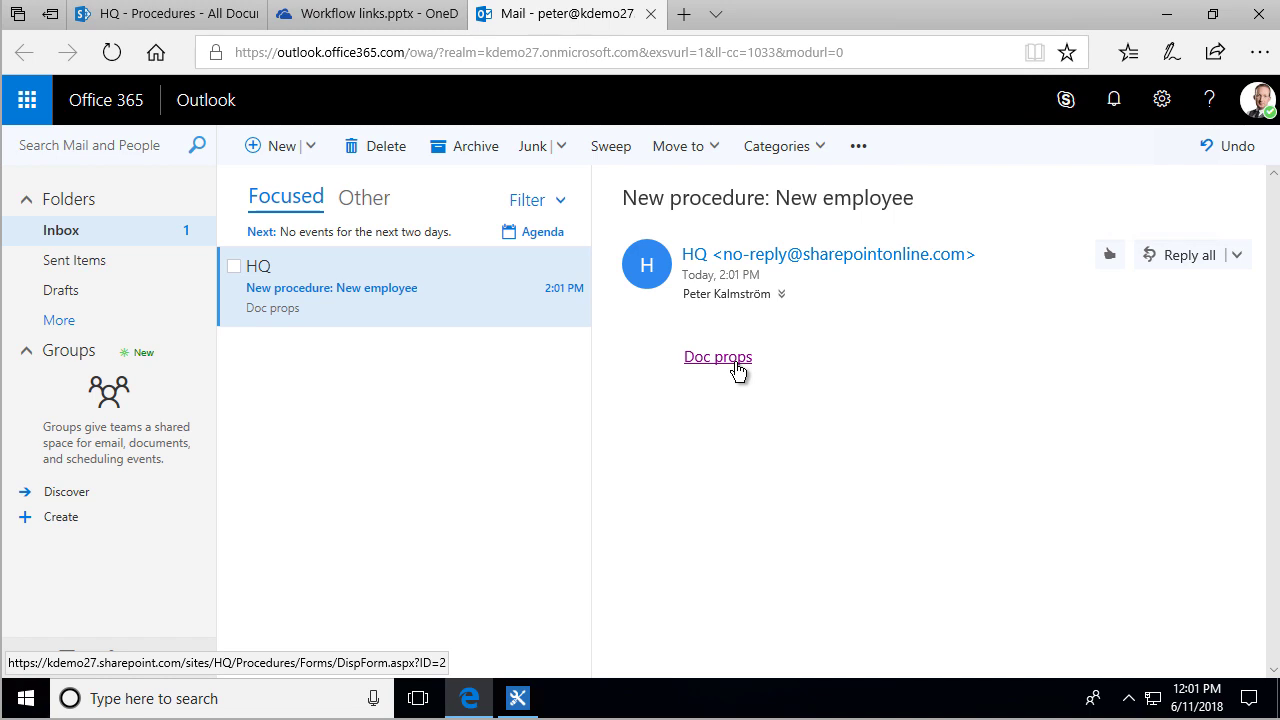
left_click(737, 368)
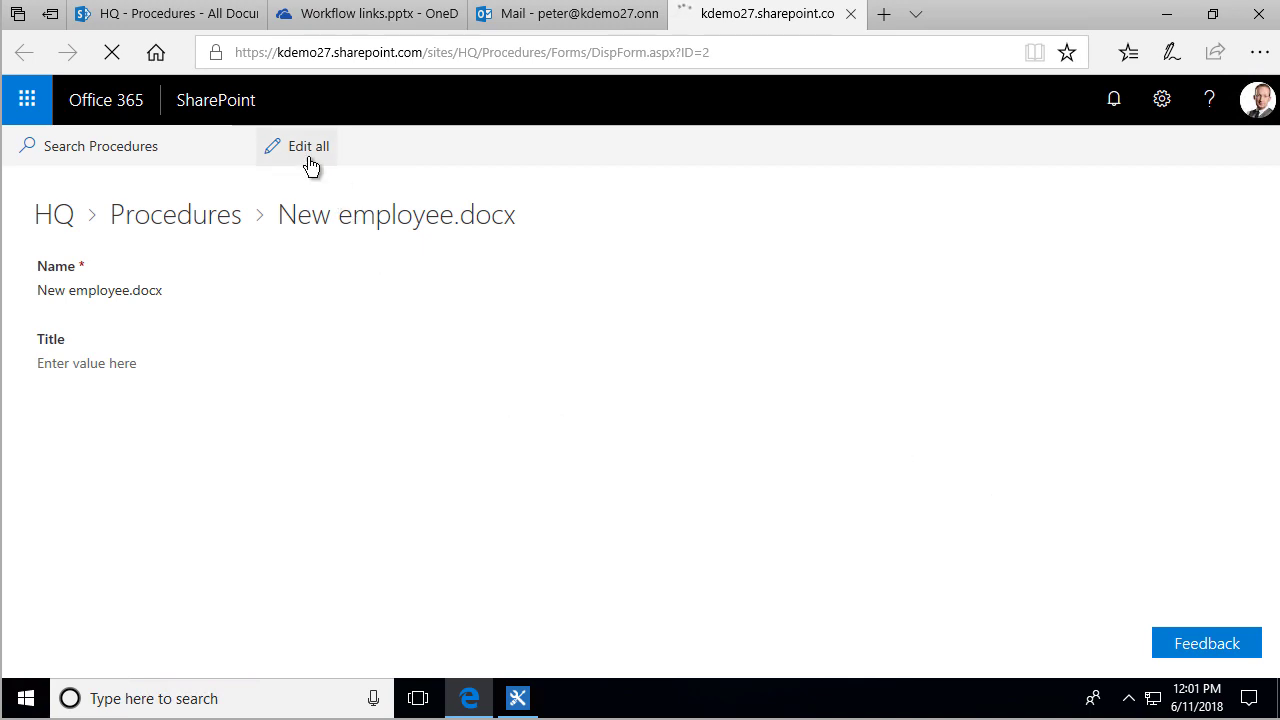
left_click(310, 146)
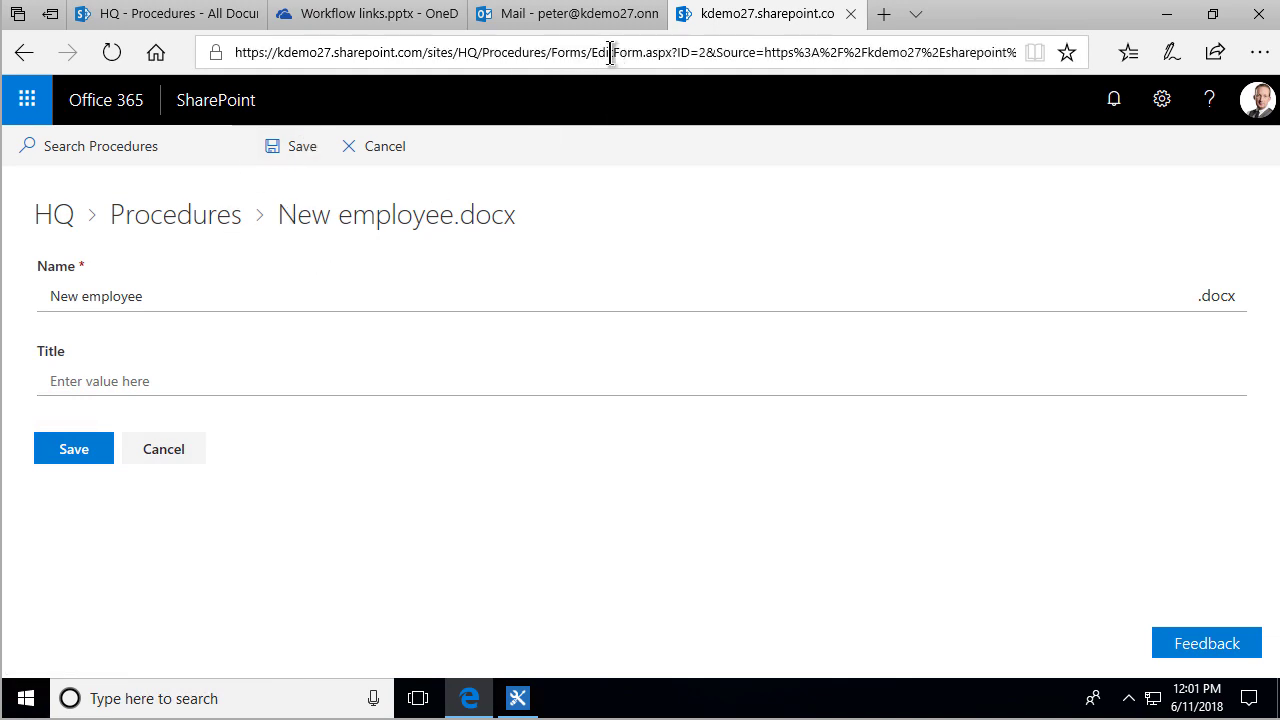
- Show the "Edit Document column values" slide in Workflow links.pptx and place the browser beside SharePoint Designer
left_click(347, 28)
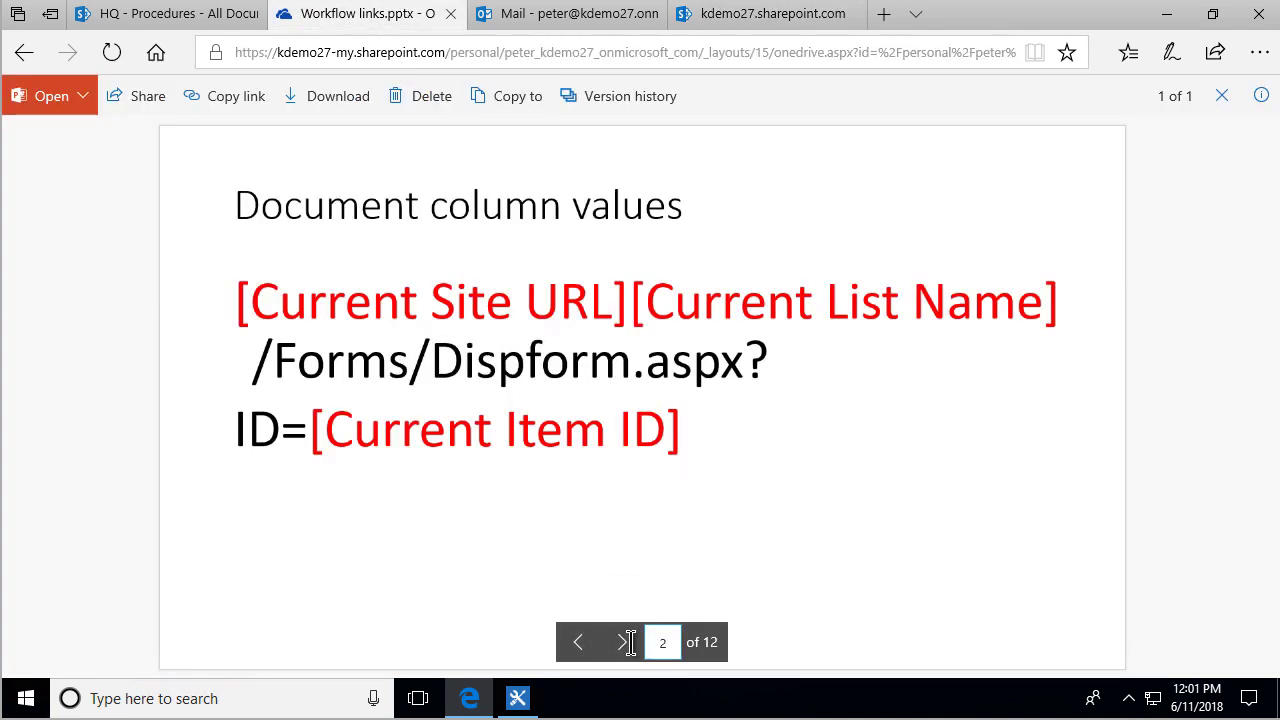
left_click(622, 642)
key("super+Right")
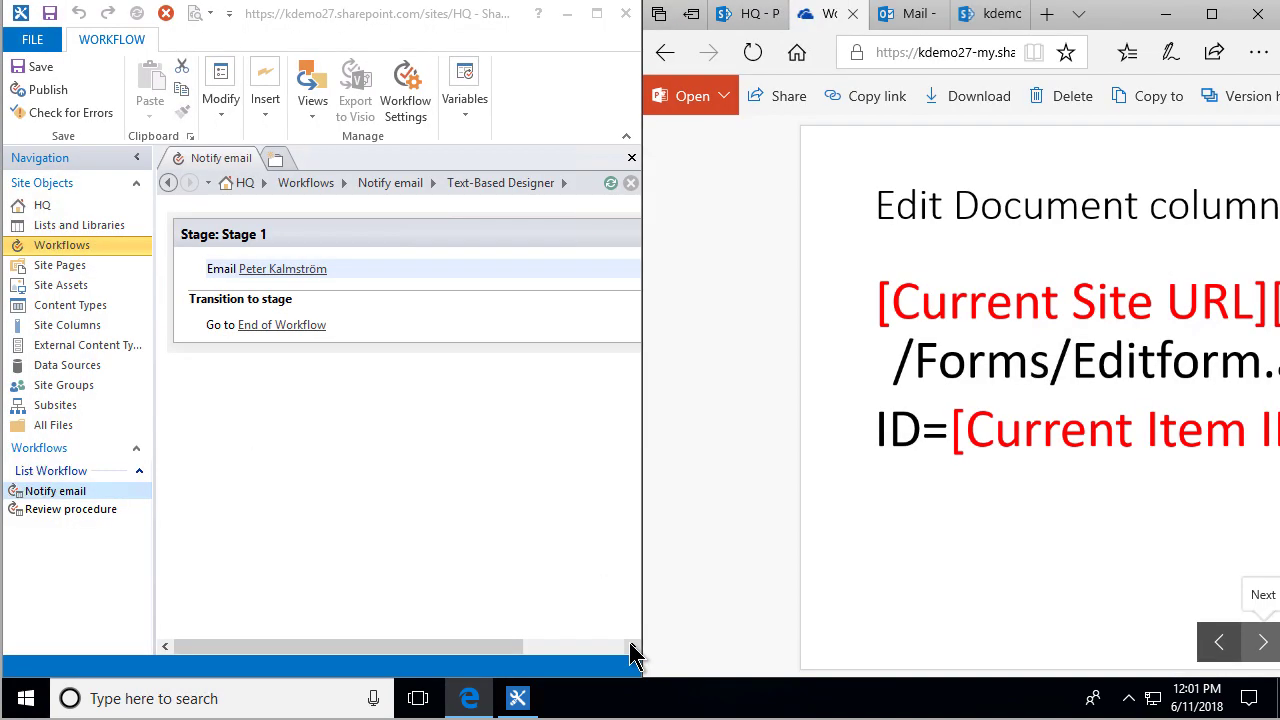
- Reopen the workflow's e-mail message and paste a copy of the Doc props link on a new line below it
left_click(284, 272)
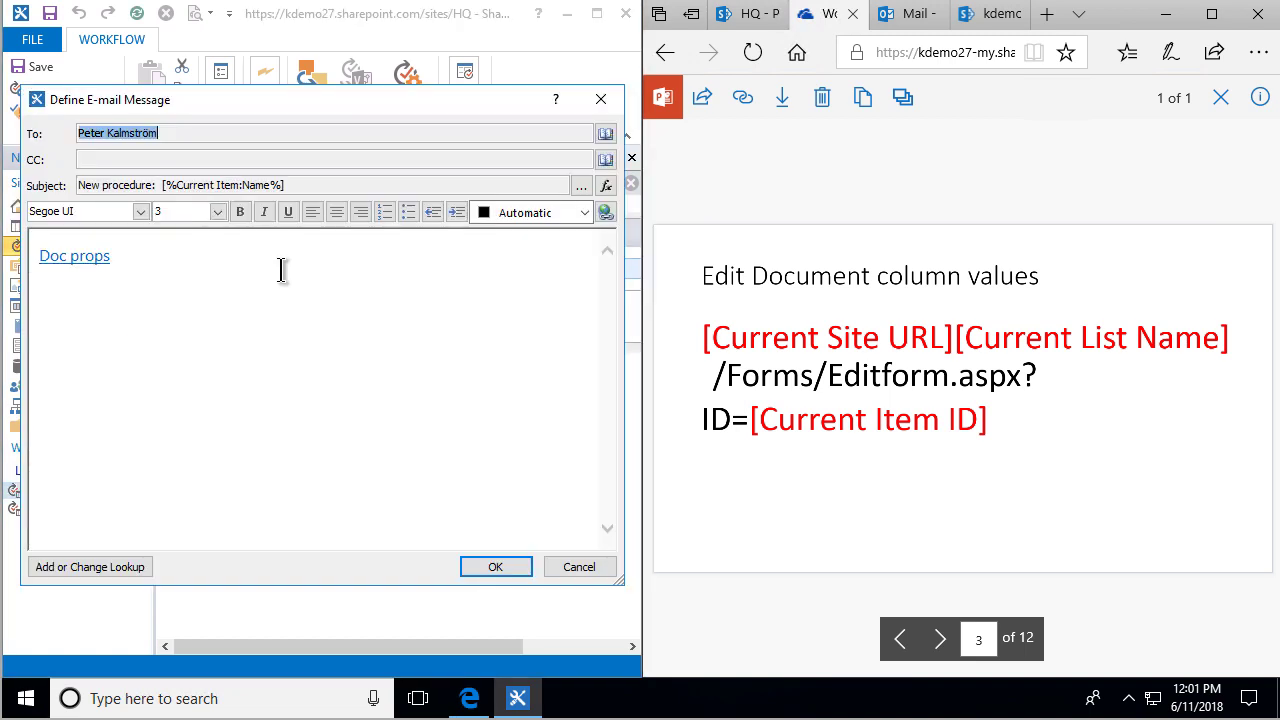
left_click_drag(165, 265, 38, 256)
key("ctrl+c")
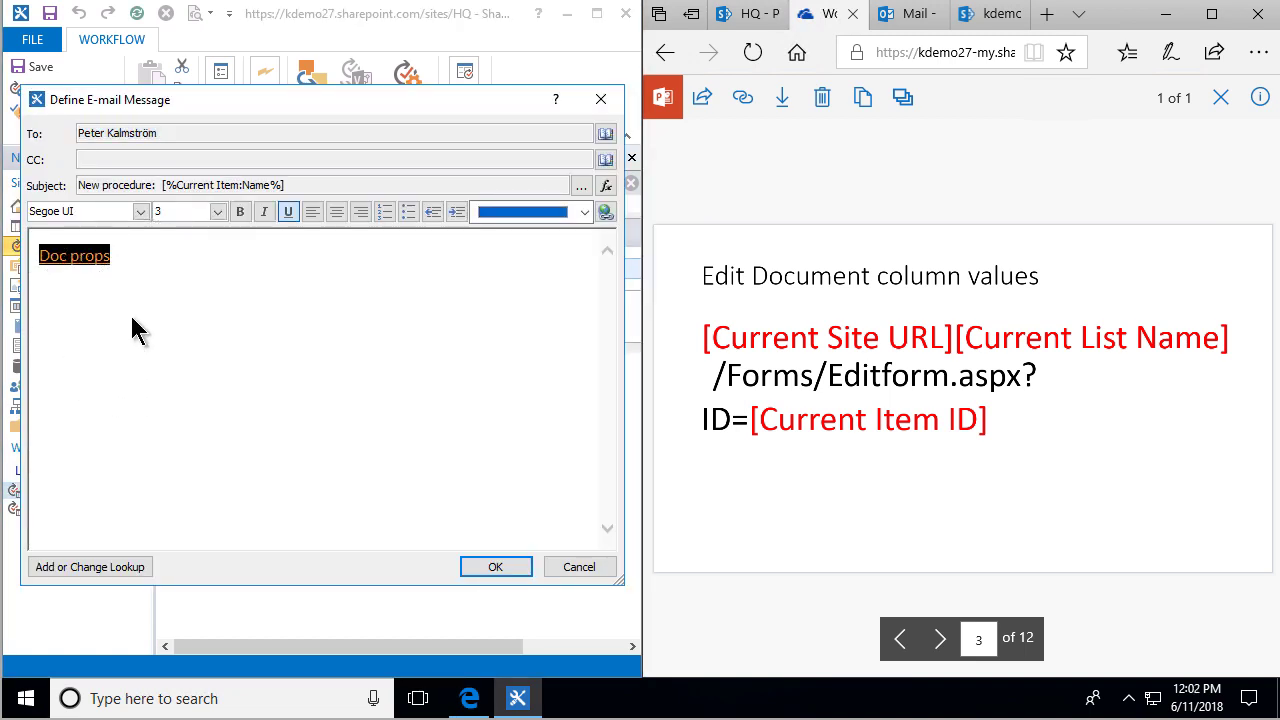
key("Right")
key("Return")
key("ctrl+v")
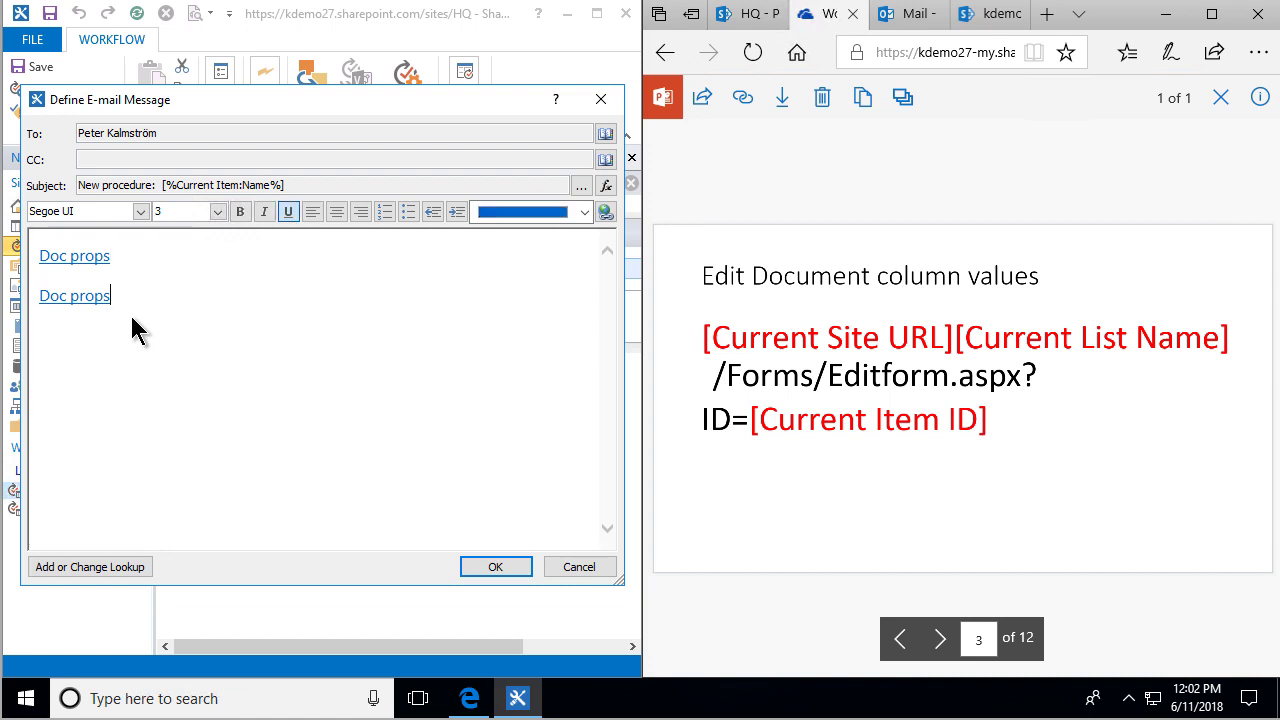
- Open the copied link's hyperlink settings and set its display text to "Edit Doc props"
left_click(85, 296)
left_click(606, 212)
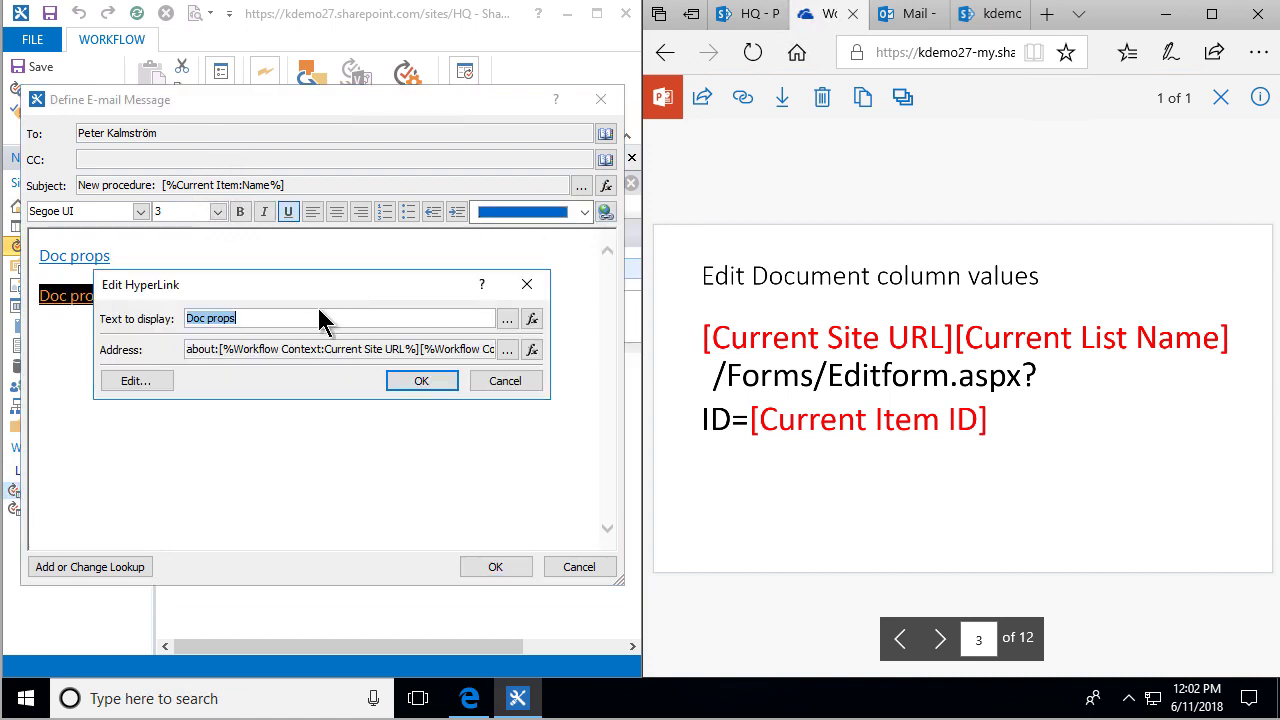
key("Home")
type("Edit")
- Open the copied link's address in the String Builder and remove the leading "about:" prefix
double_click(204, 348)
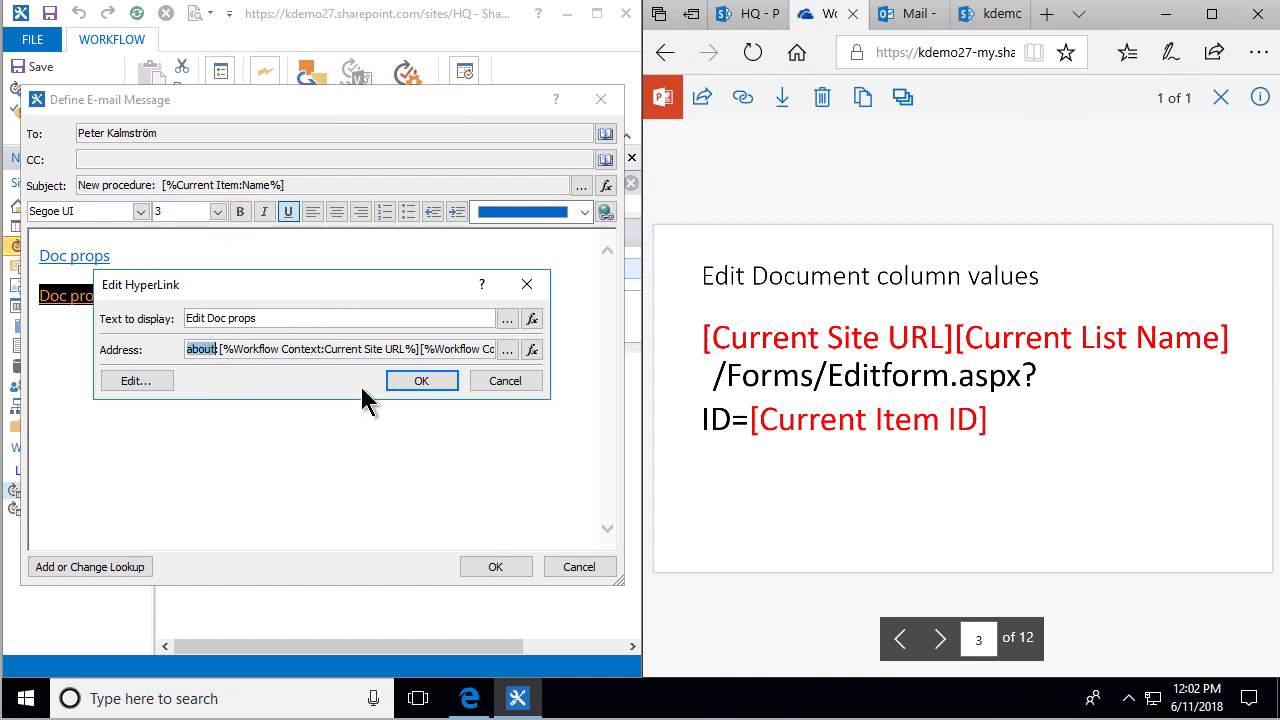
left_click(507, 349)
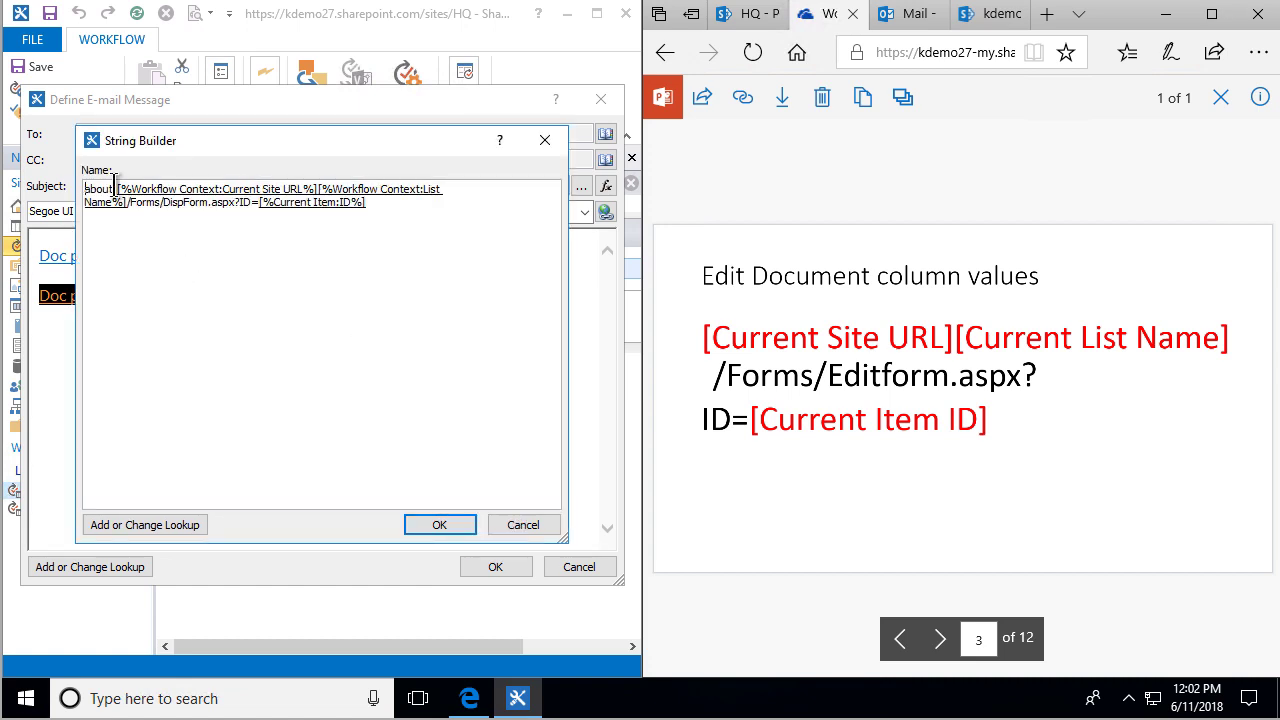
key("Delete")
key("Delete")
key("Delete")
key("Delete")
key("Delete")
key("Delete")
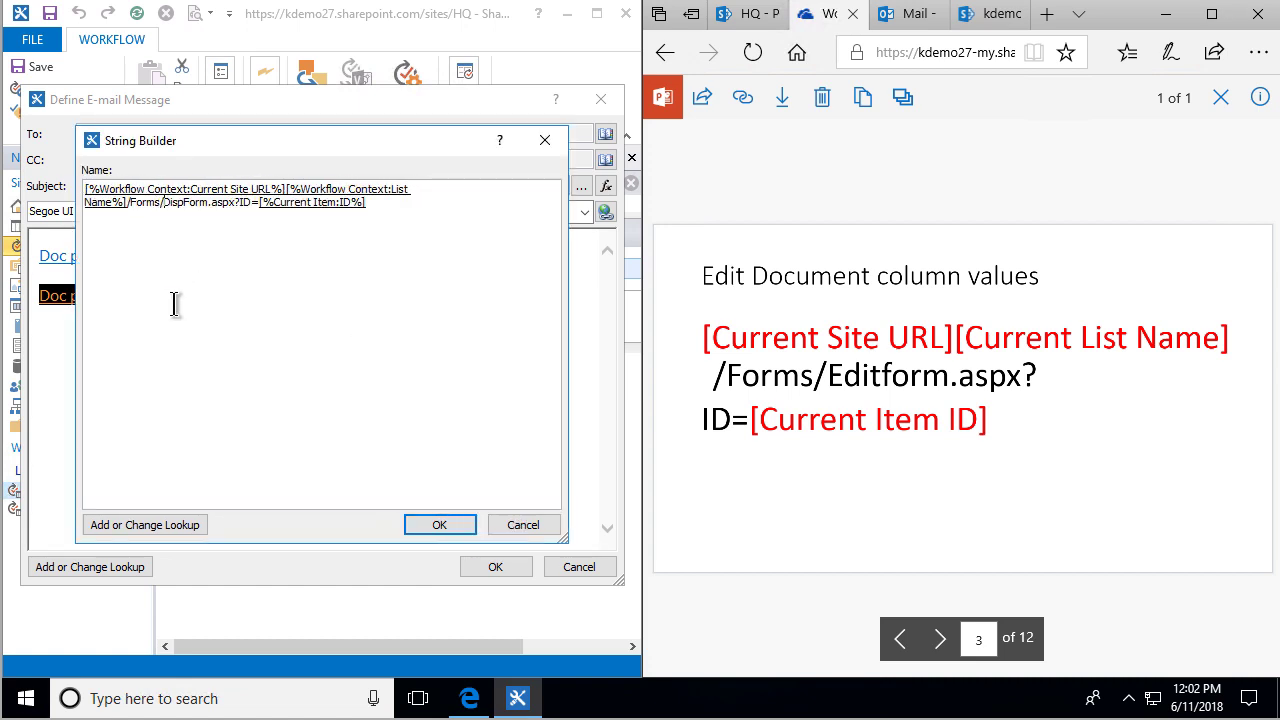
- Change DispForm.aspx to EditForm.aspx in the address string, accept the hyperlink and add an empty line below it
key("shift+Right")
key("shift+Right")
key("shift+Right")
key("shift+Right")
type("Edit")
key("End")
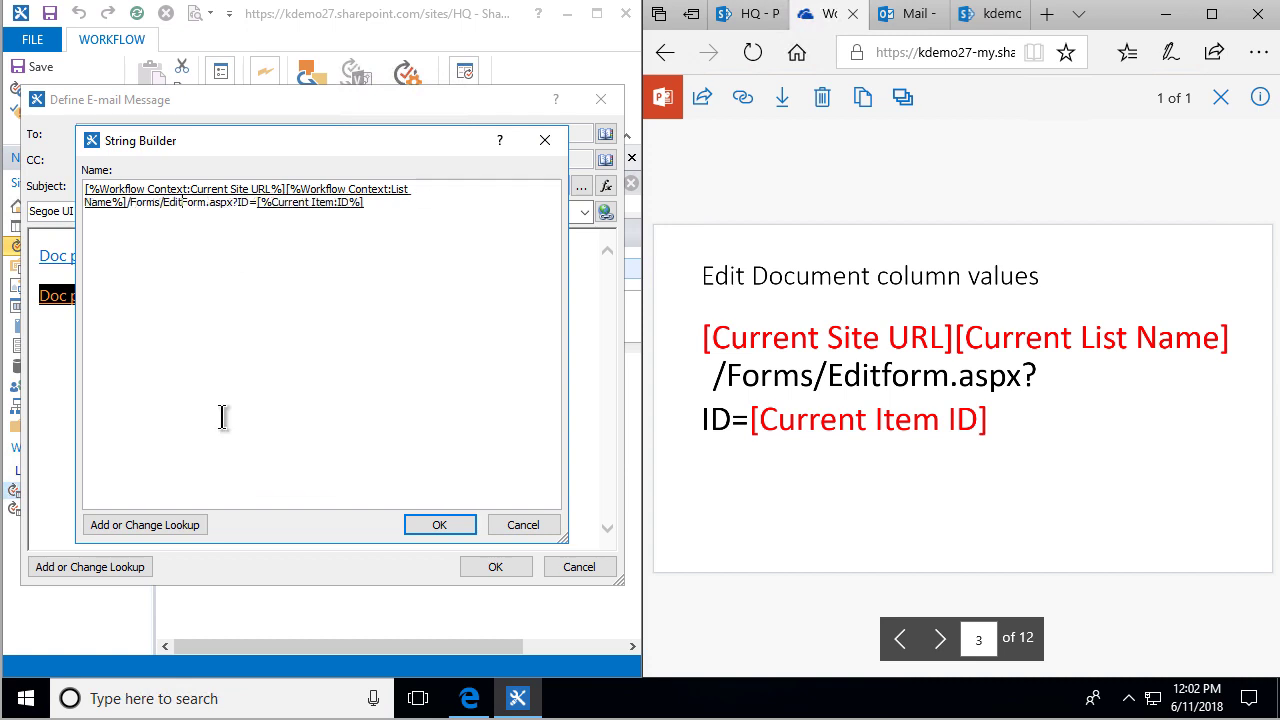
left_click(438, 525)
left_click(421, 381)
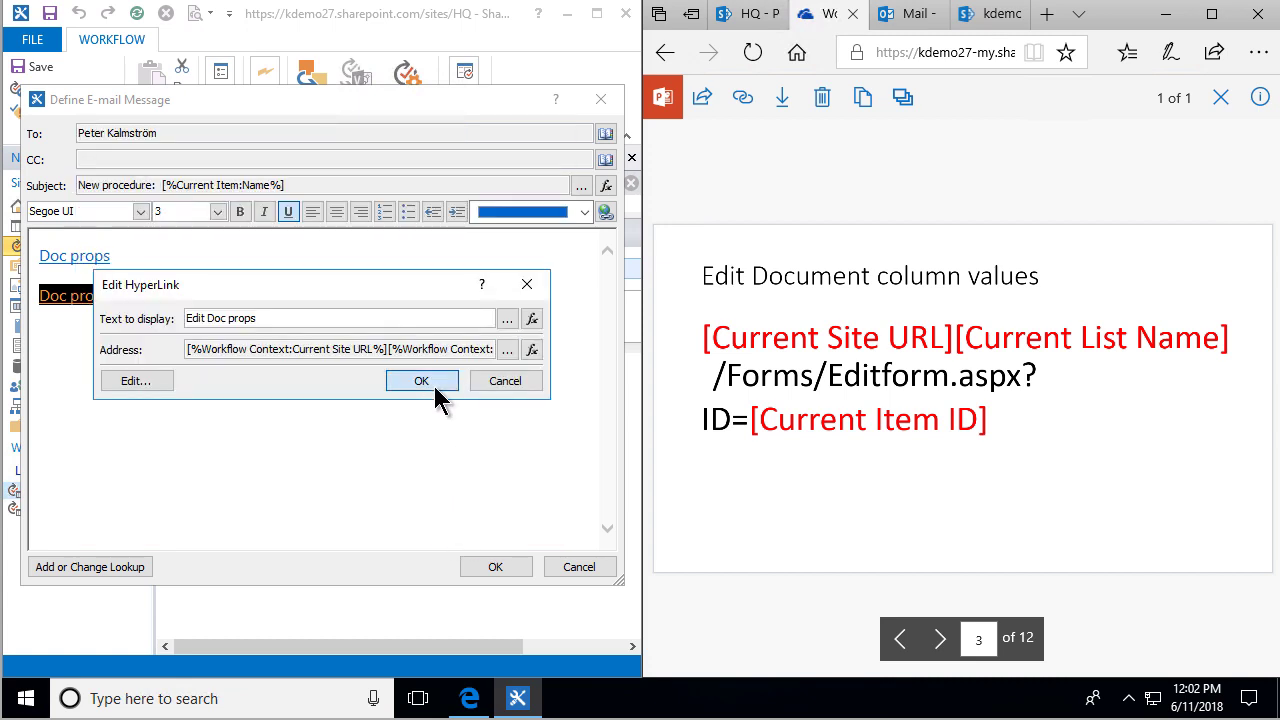
key("Return")
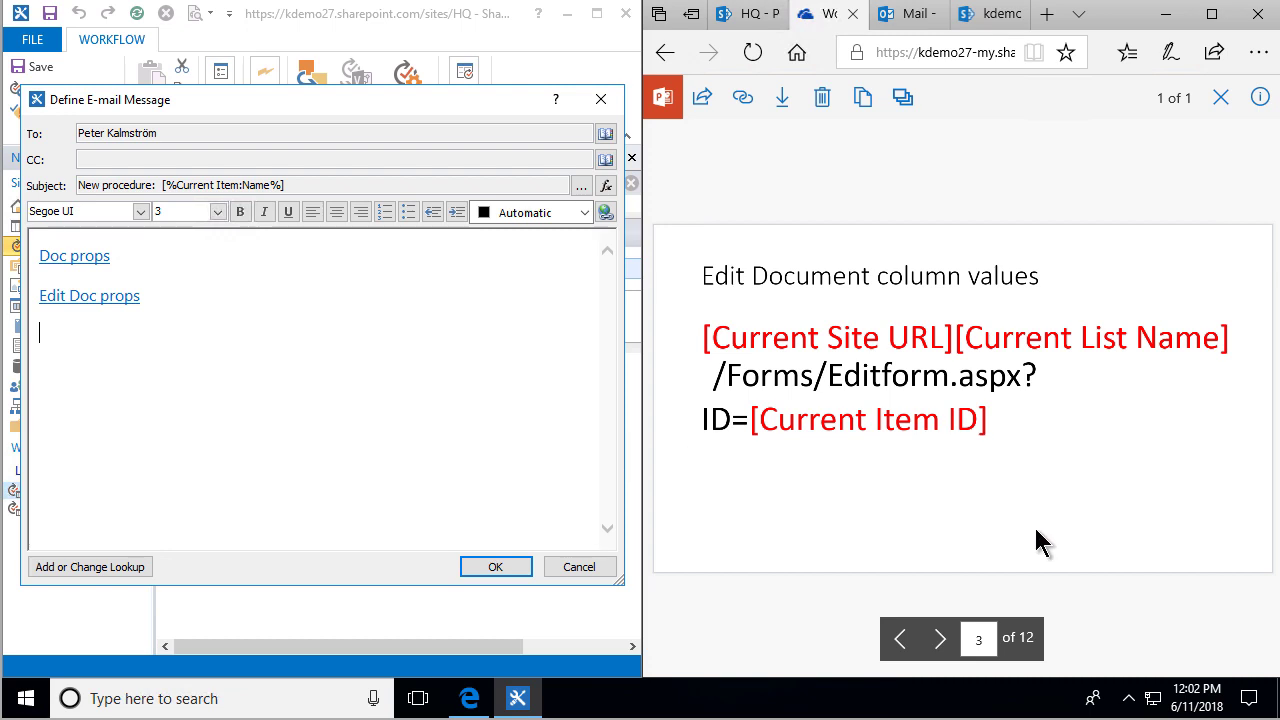
- Advance the presentation through the two list item slides to the "Version history" slide to examine its address pattern
left_click(941, 638)
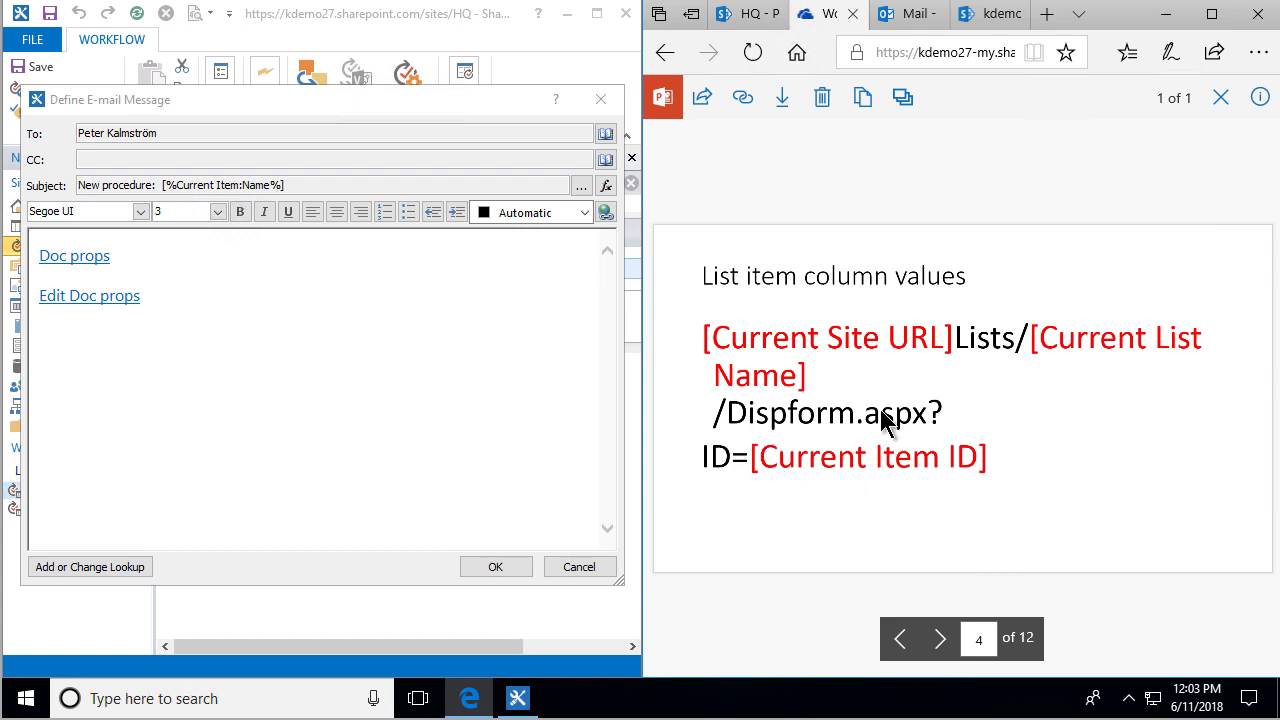
left_click(940, 640)
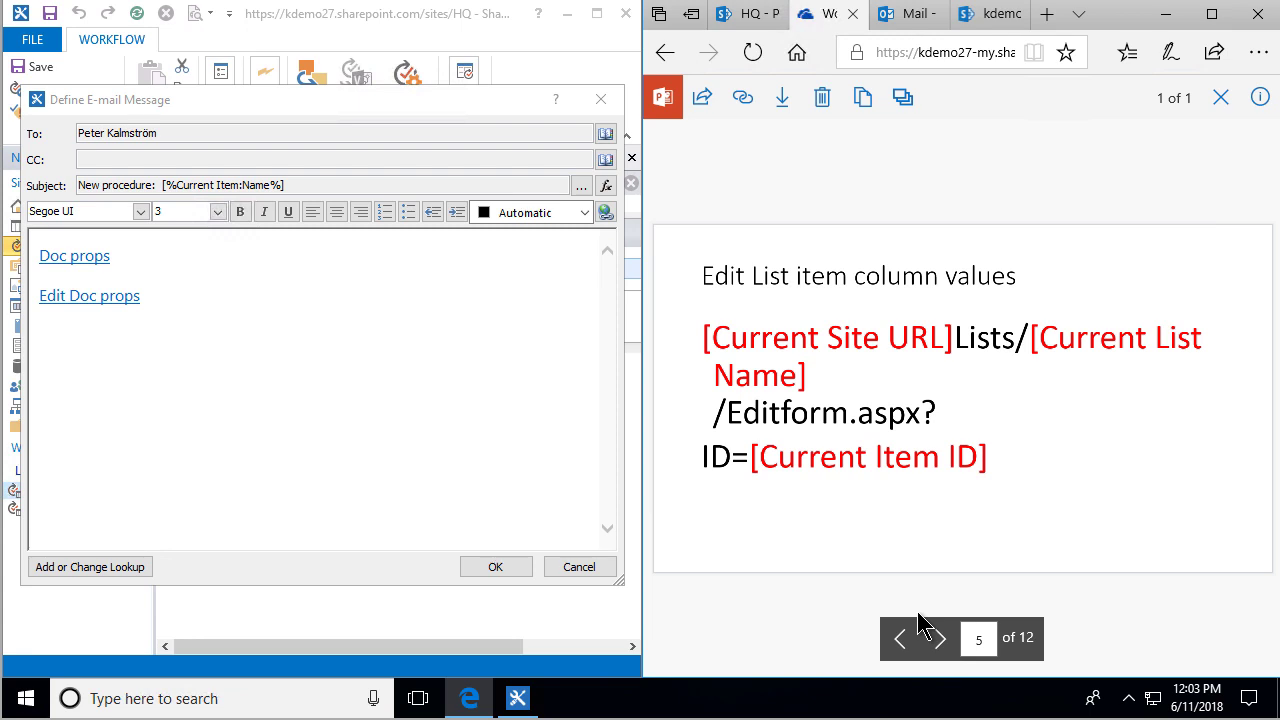
left_click(940, 640)
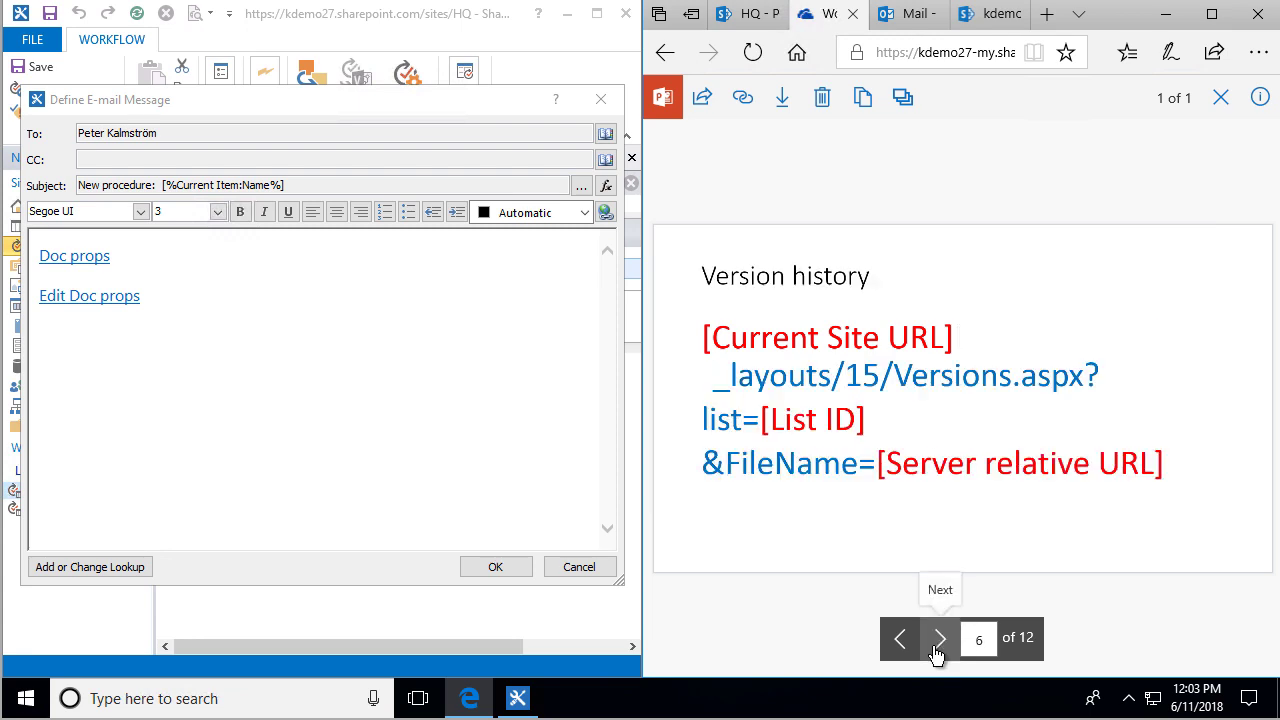
- Add the text "Version history" on the line below the Edit Doc props link and select the whole text
left_click(181, 307)
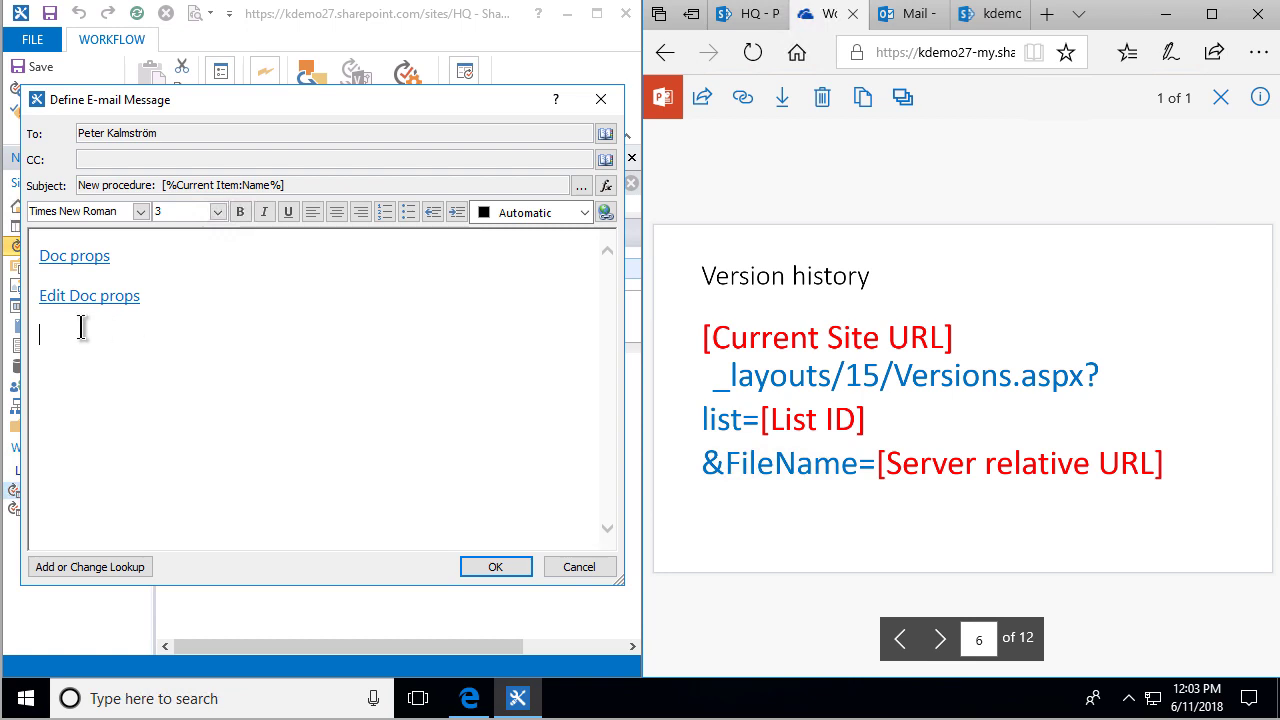
type("Version his")
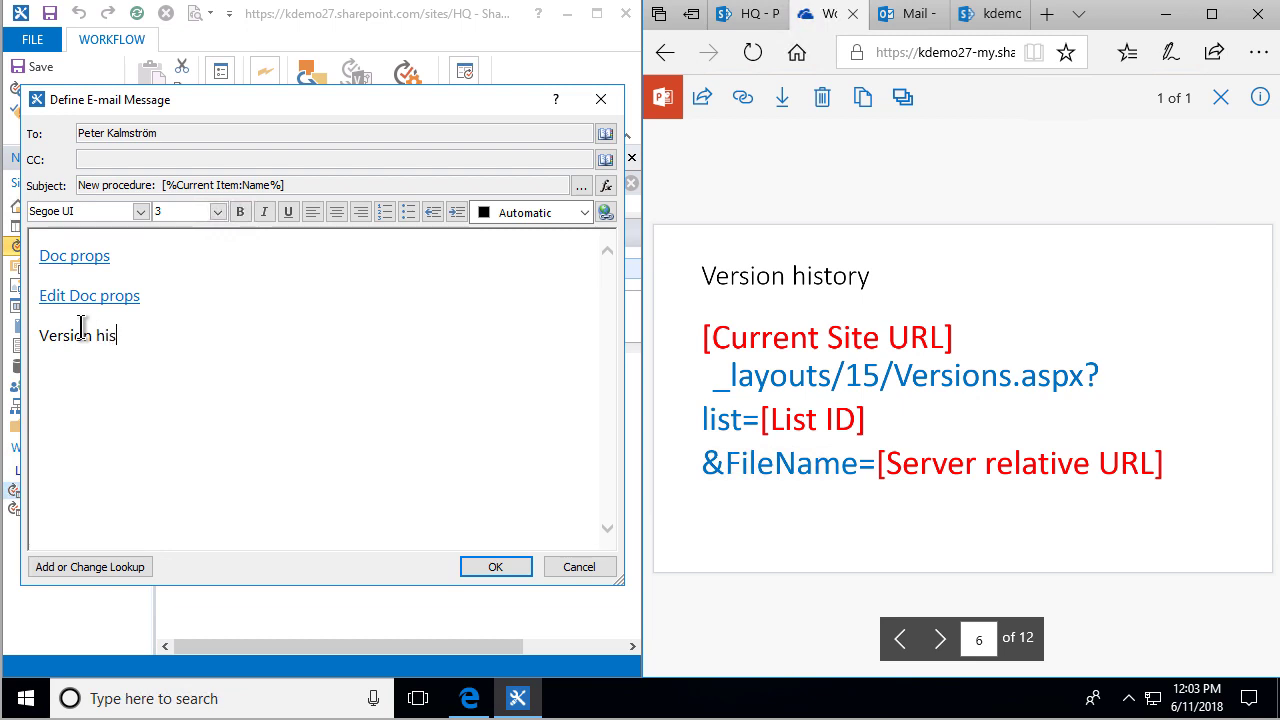
type("tory")
key("shift+Home")
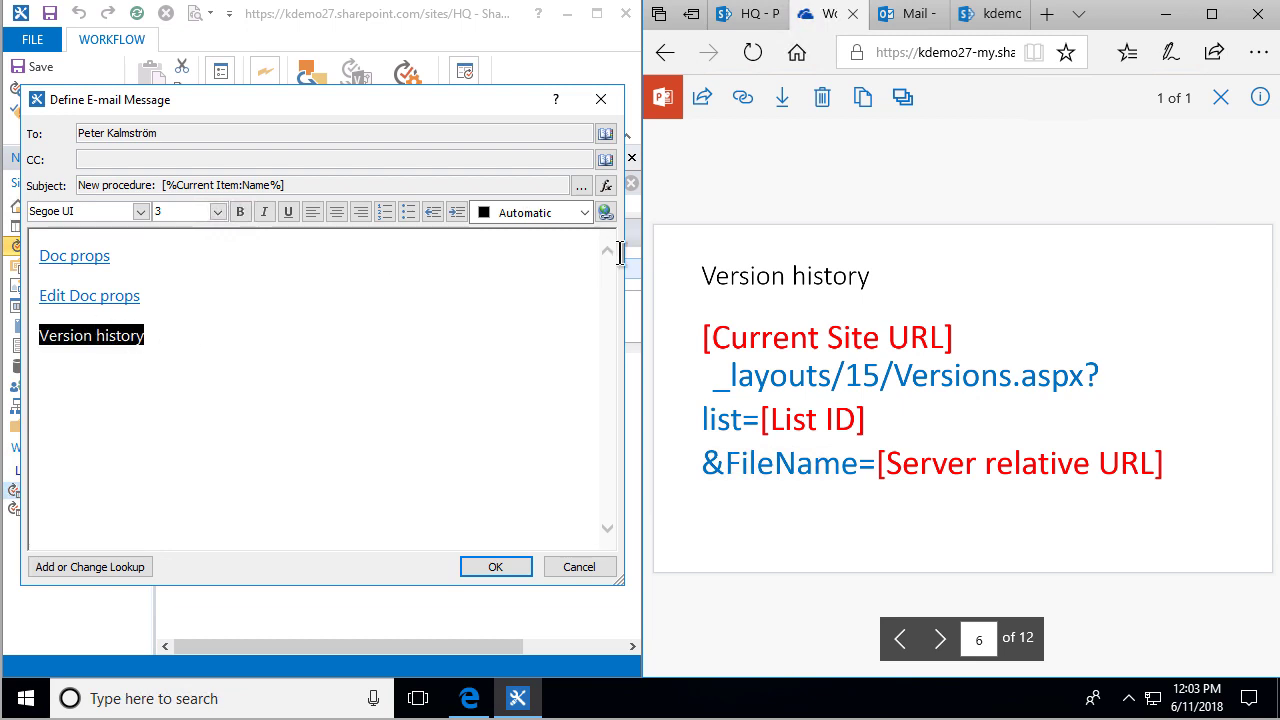
- Open the hyperlink settings for the selected Version history text and start its address string with the Workflow Context lookup Current Site URL
left_click(604, 216)
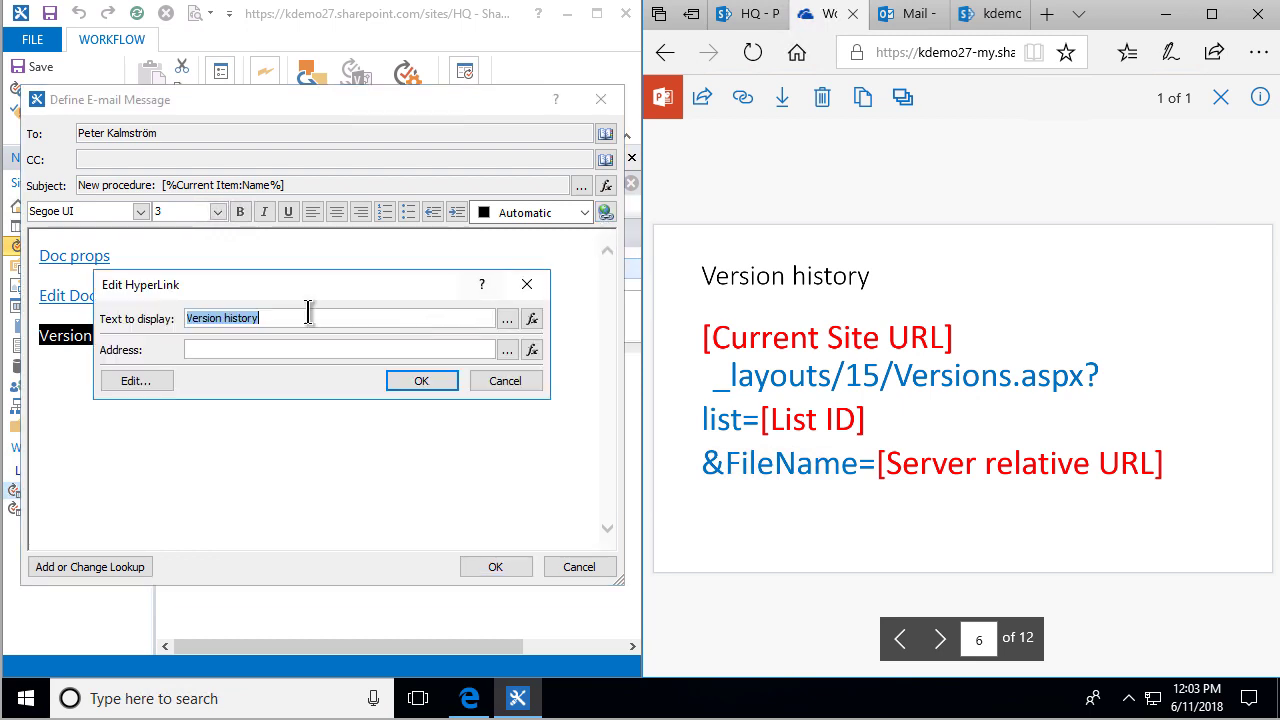
left_click(507, 350)
left_click(147, 524)
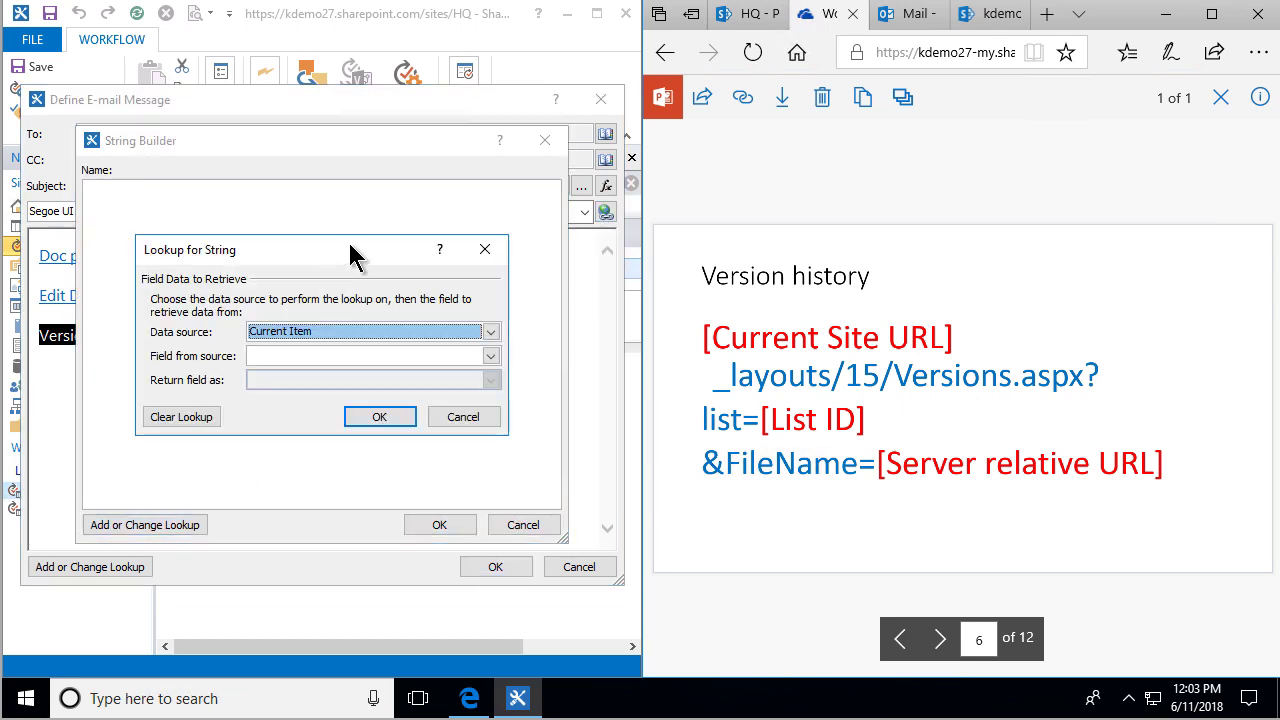
left_click(336, 333)
left_click(330, 367)
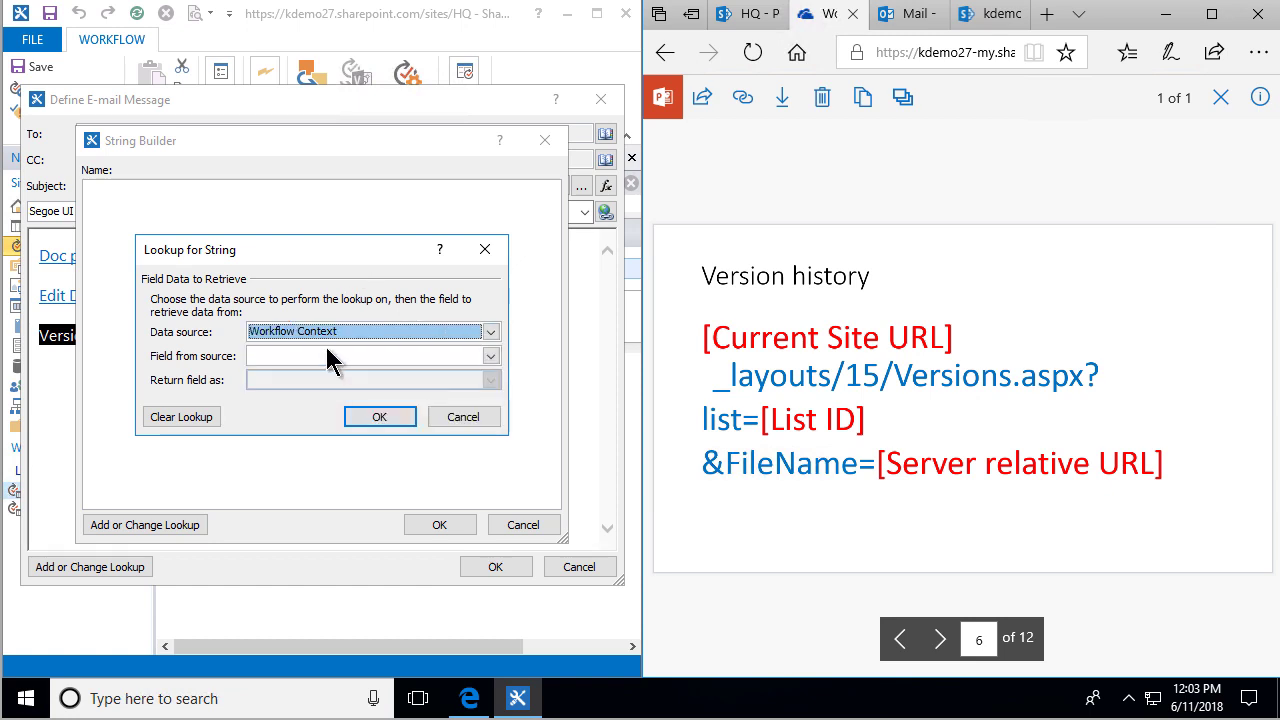
left_click(336, 358)
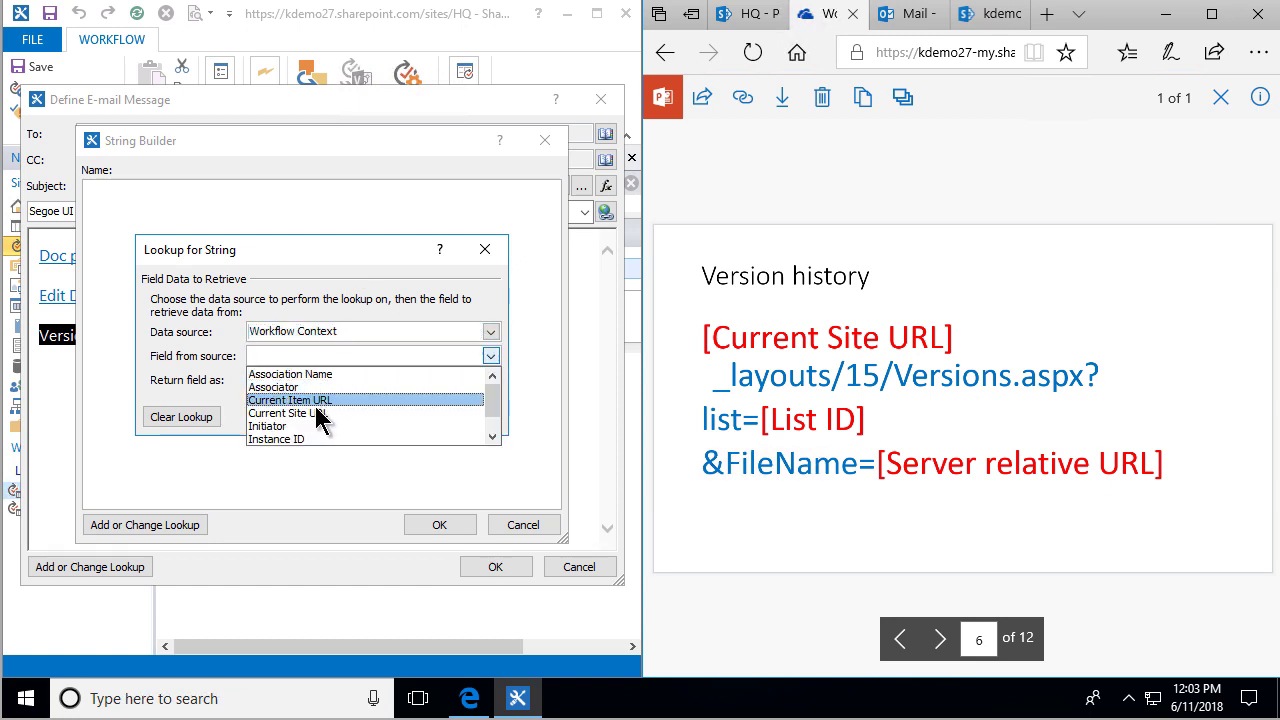
left_click(320, 413)
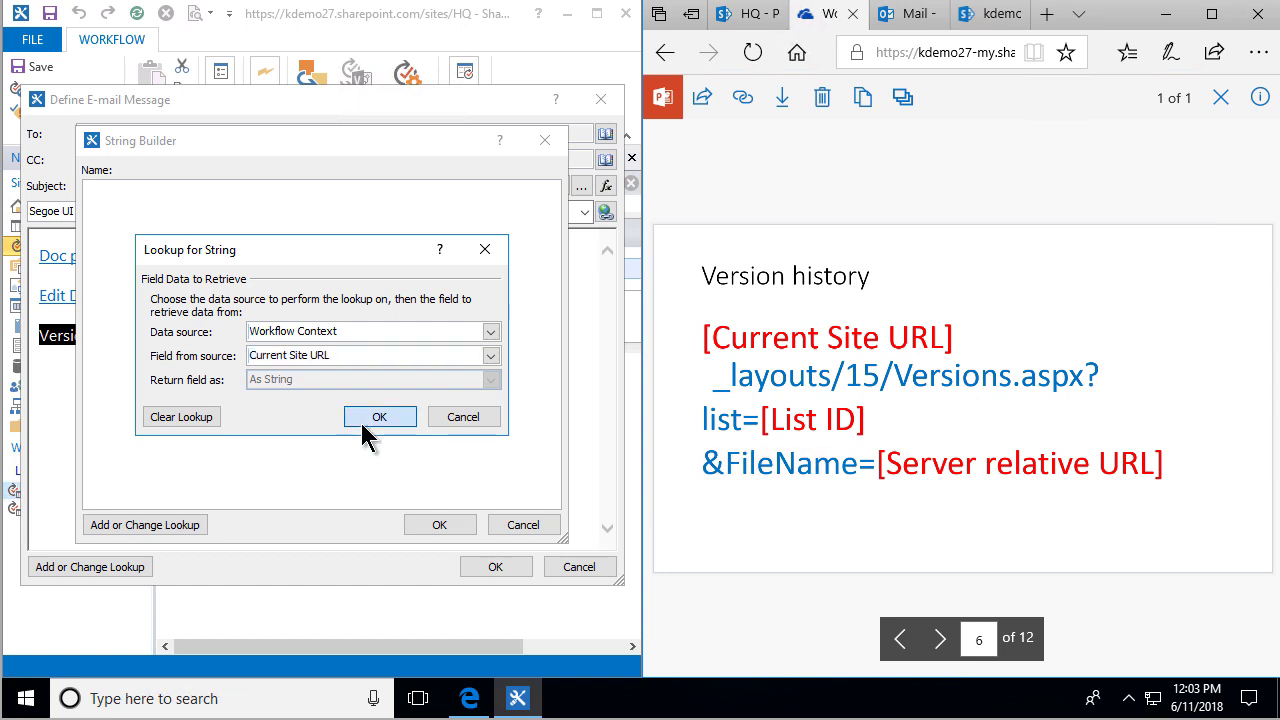
left_click(369, 420)
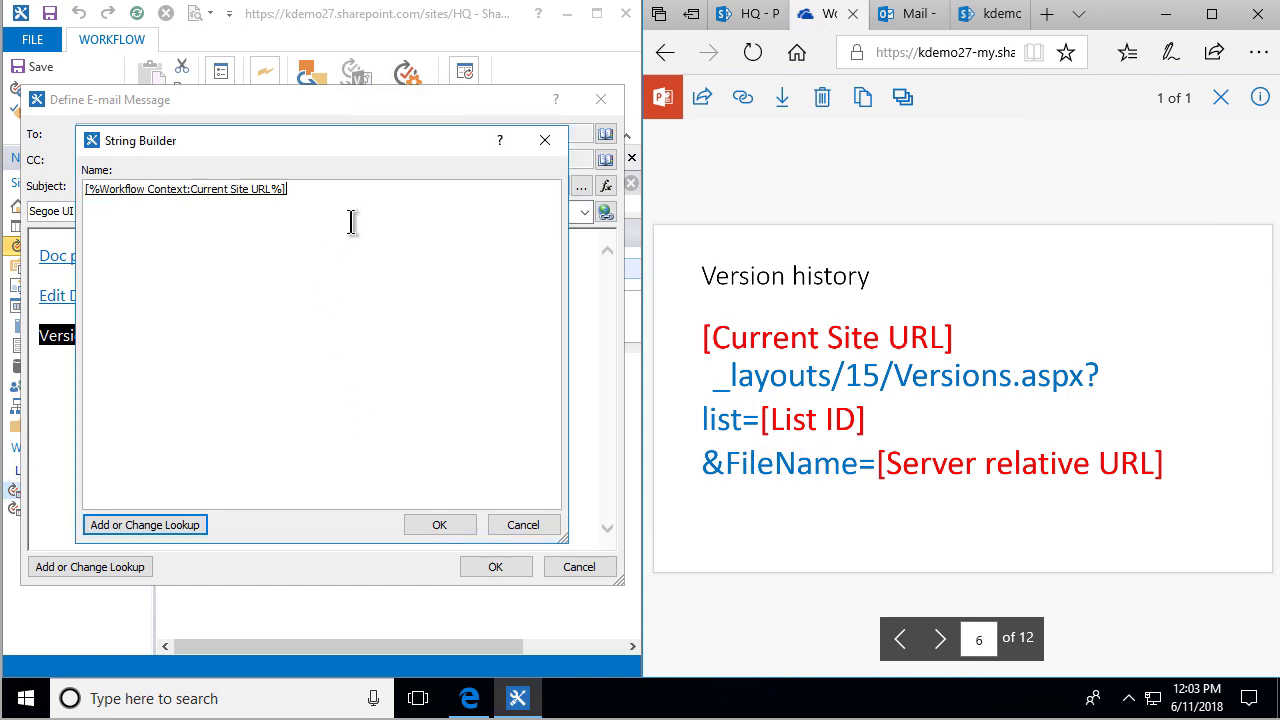
- Append "_layouts/15/Versions.aspx?list=" to the address string, followed by the Workflow Context lookup List ID
type("_layouts/15/Versio")
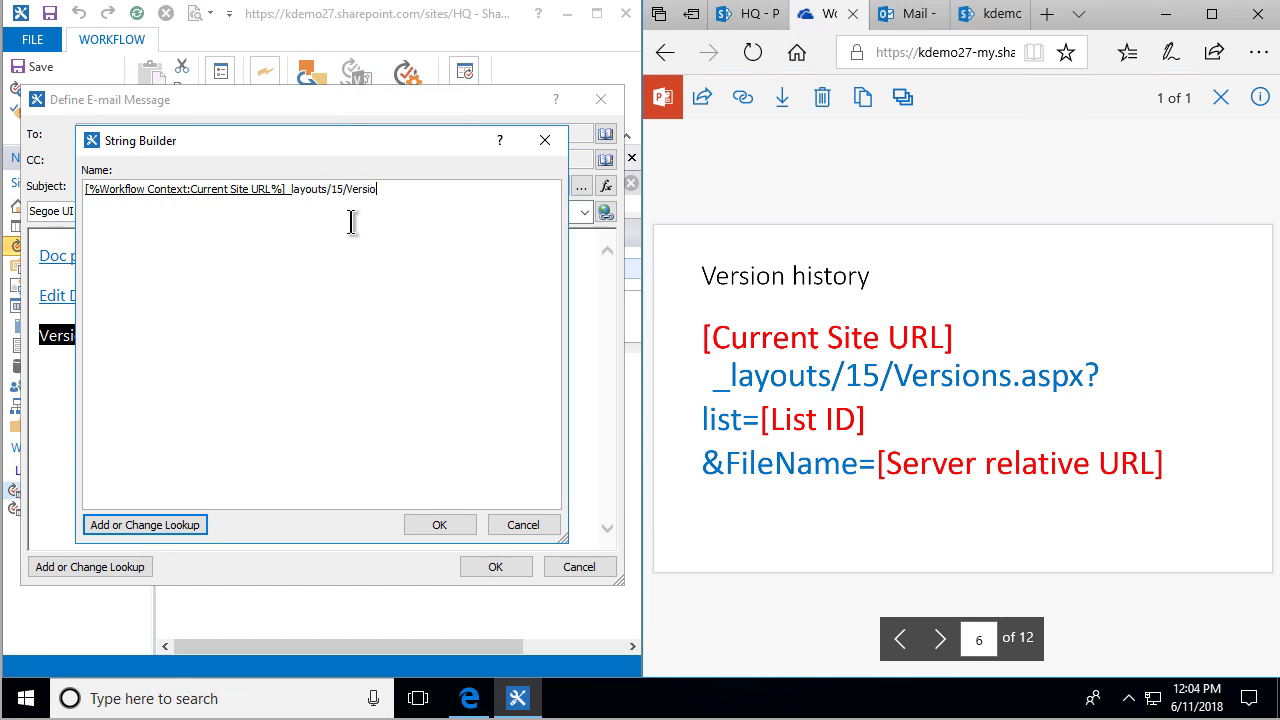
type("ns.aspx?list=")
left_click(173, 525)
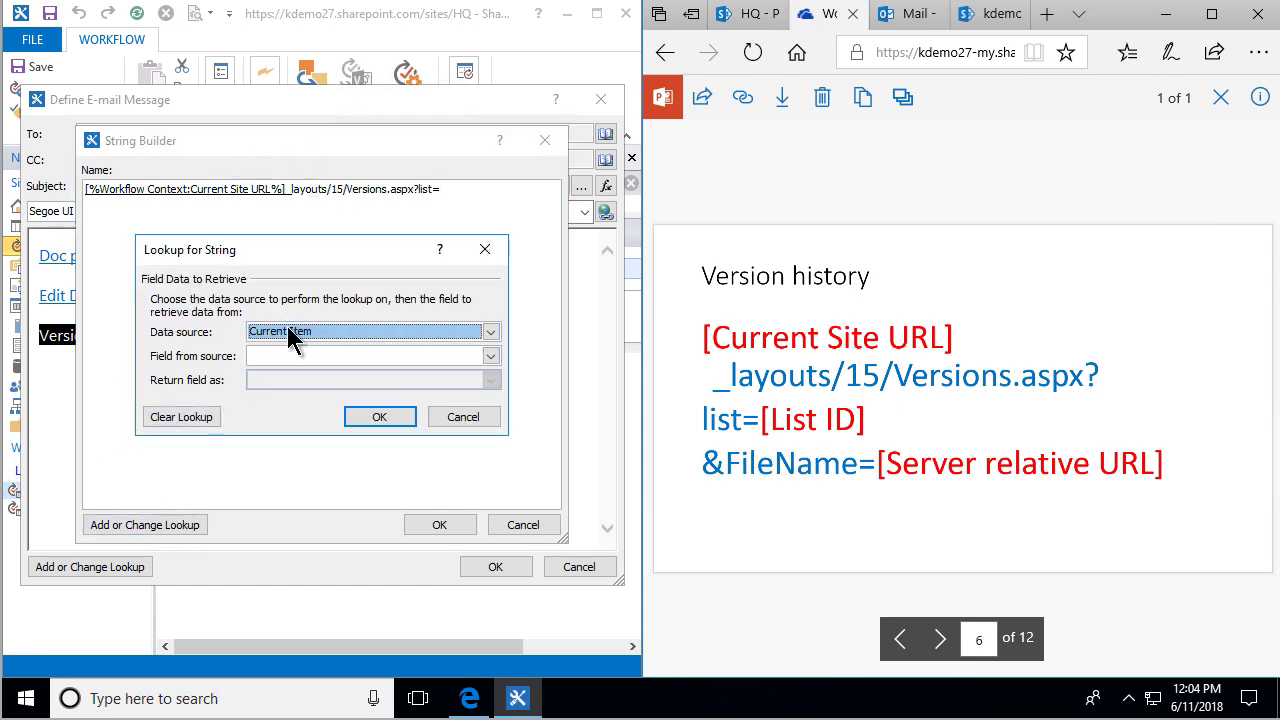
left_click(317, 332)
left_click(316, 378)
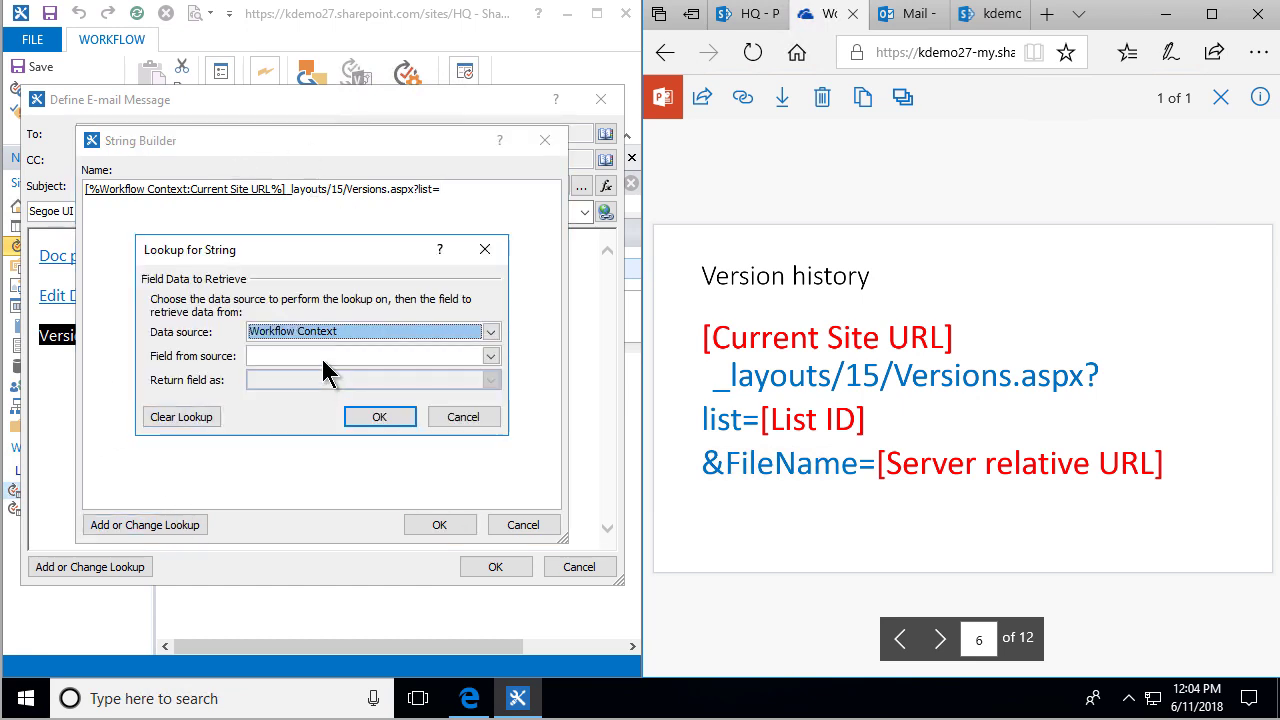
left_click(323, 357)
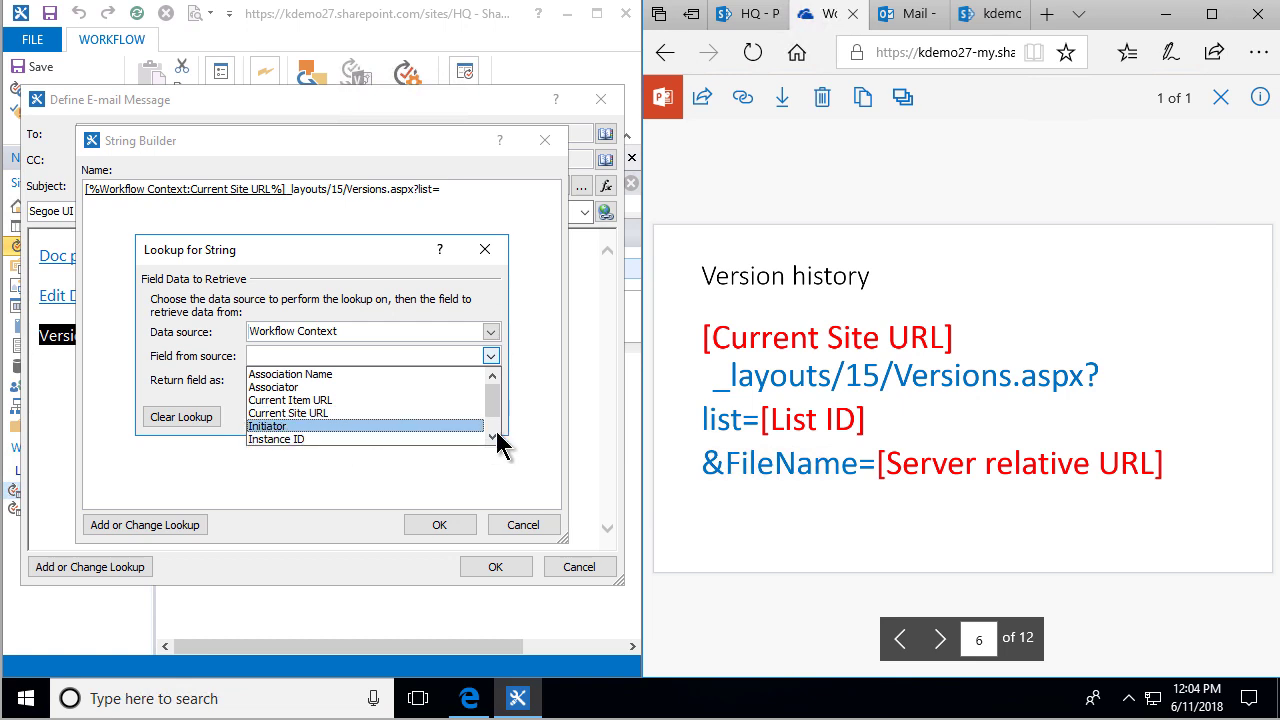
left_click(492, 437)
left_click(492, 437)
left_click(350, 426)
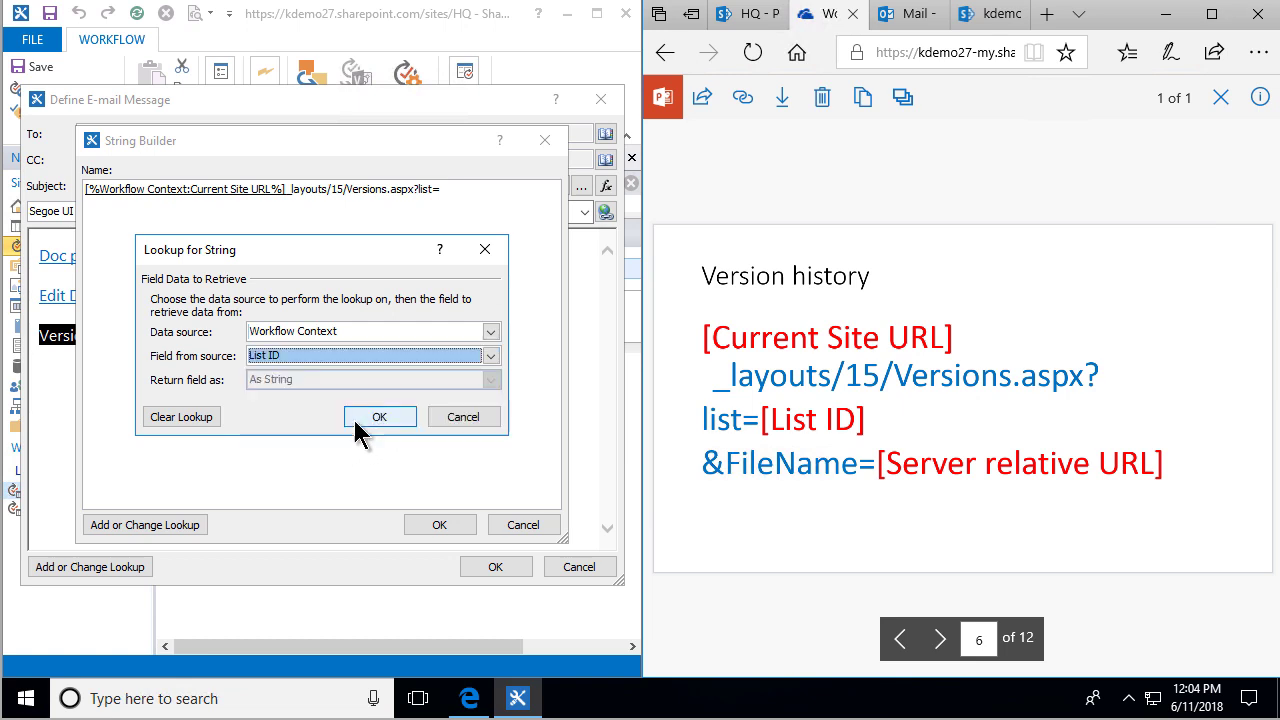
left_click(378, 417)
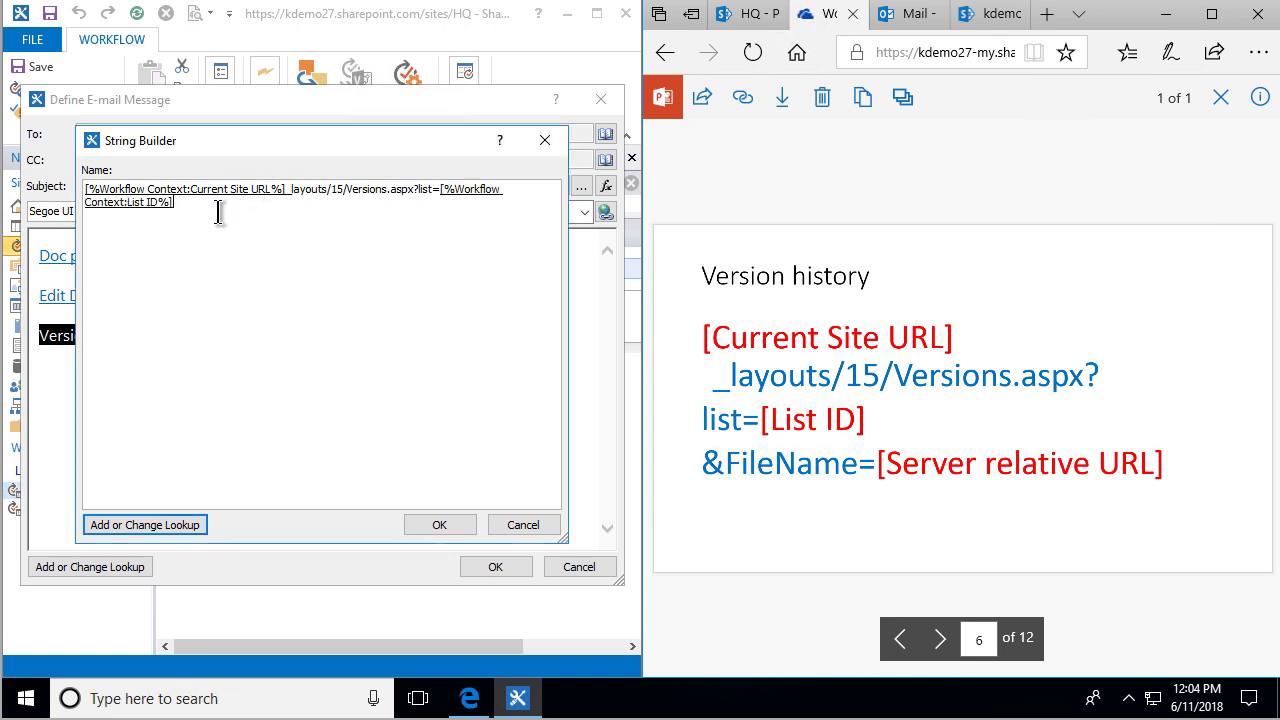
- Append "&FileName=" after the List ID lookup, with capital F and N
type("&filename=")
key("Left")
key("Left")
key("Left")
key("BackSpace")
type("F")
key("shift+Right")
type("N")
- Insert the Current Item lookup Server Relative URL at the end of the string and accept the finished Version history address
left_click(168, 524)
left_click(350, 355)
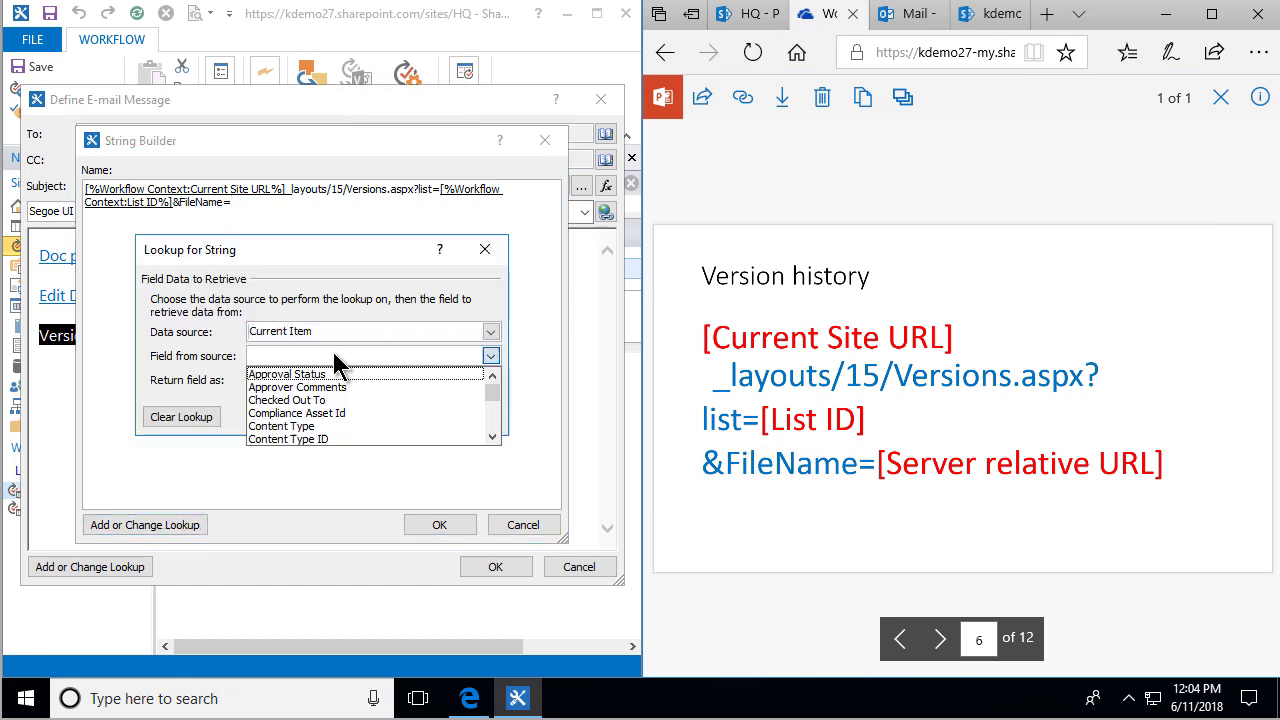
key("s")
left_click(332, 440)
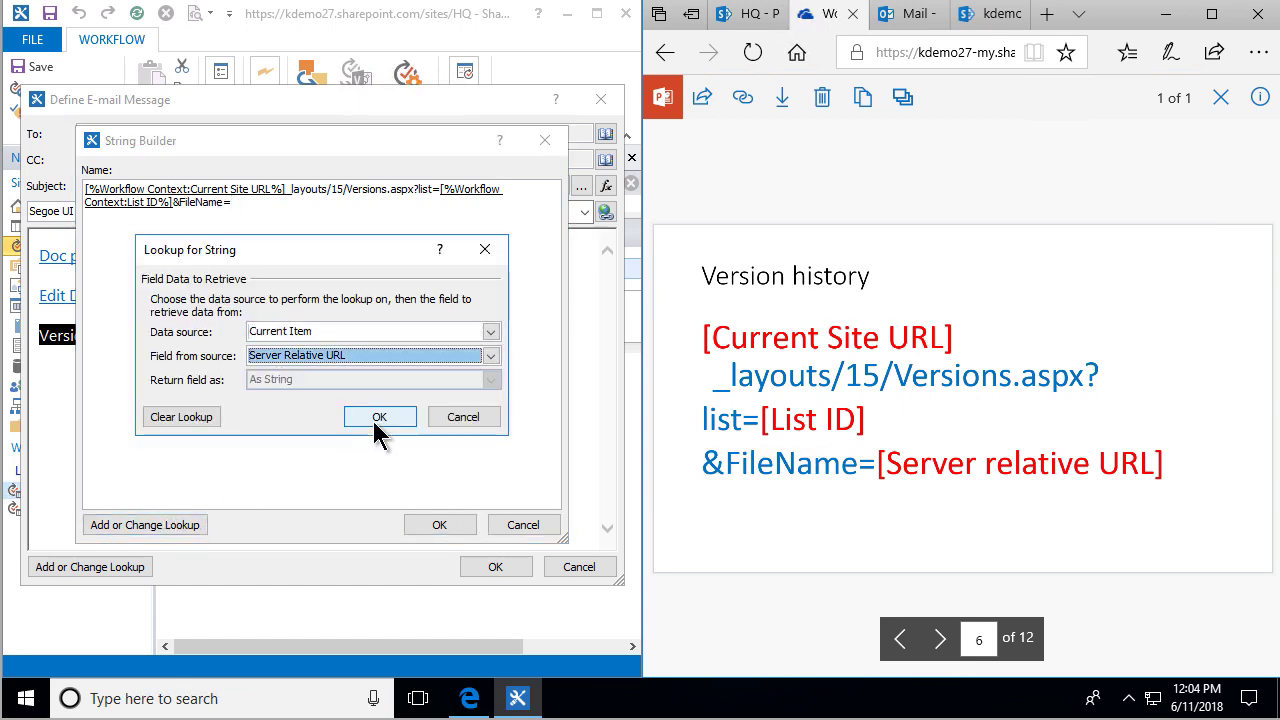
left_click(378, 418)
left_click(440, 526)
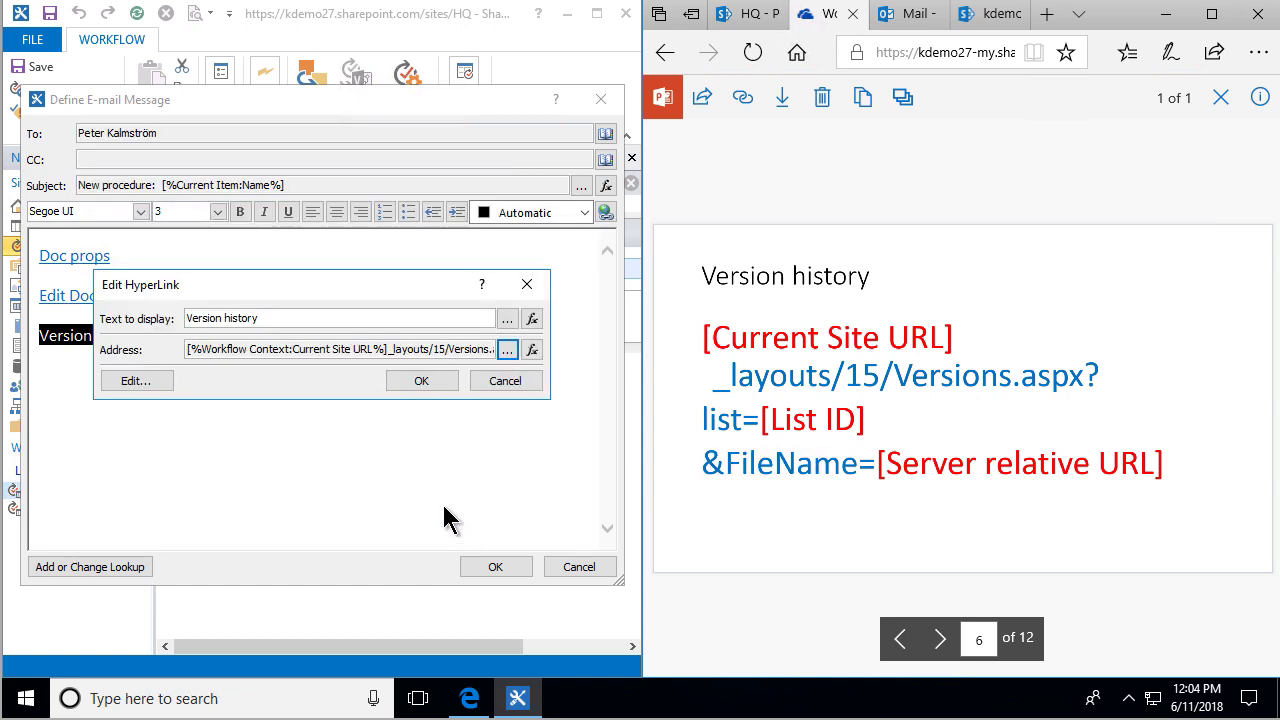
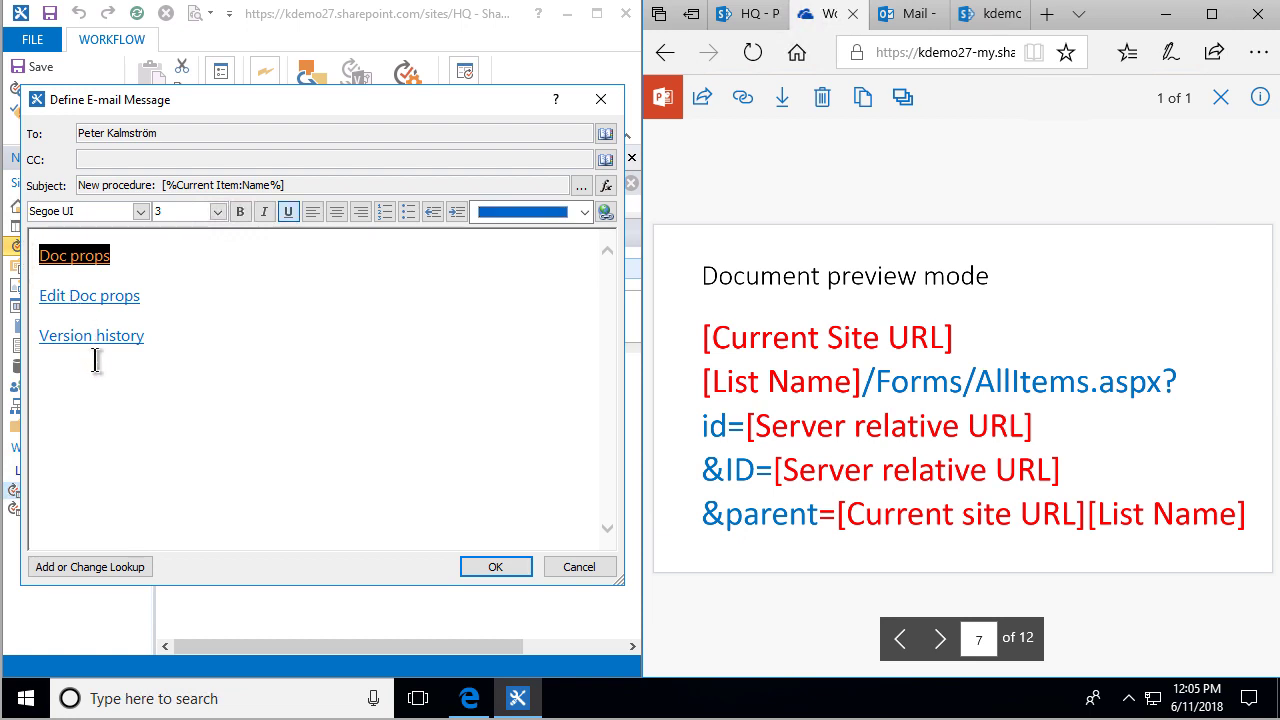
- Paste the copied Doc props link on the line below Version history and set its display text to "Read Doc"
left_click(72, 377)
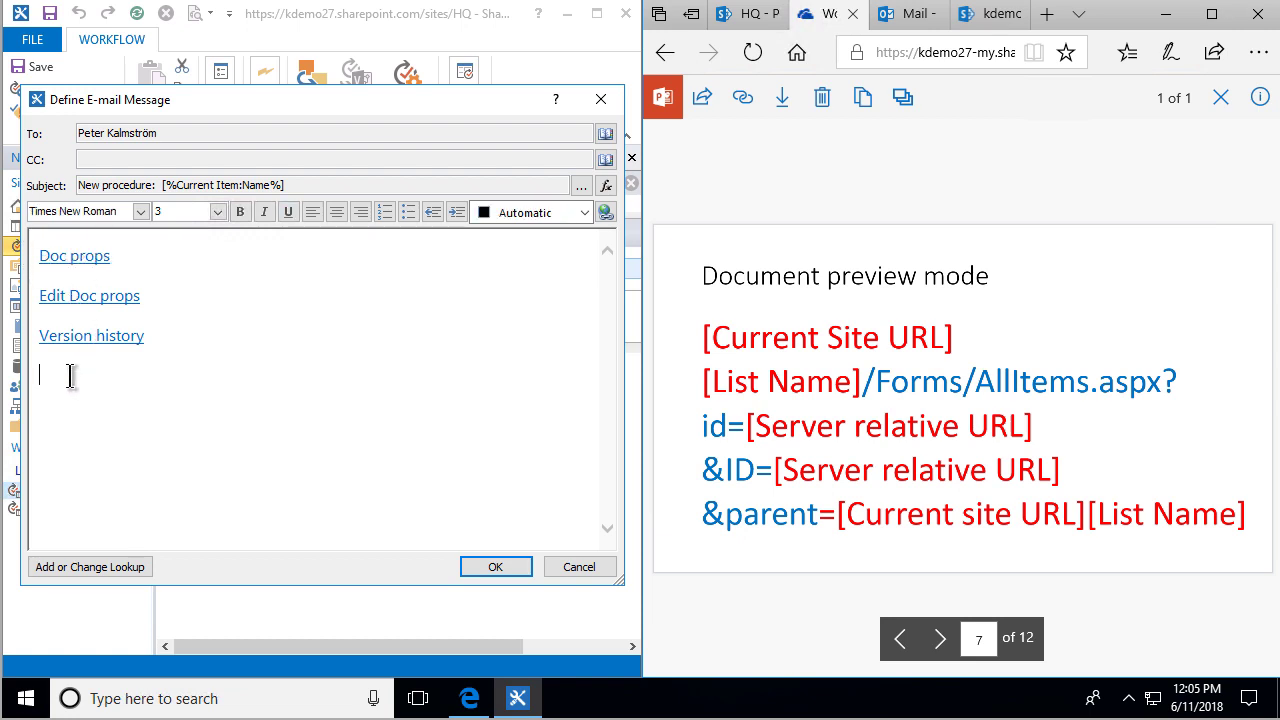
type("Doc props")
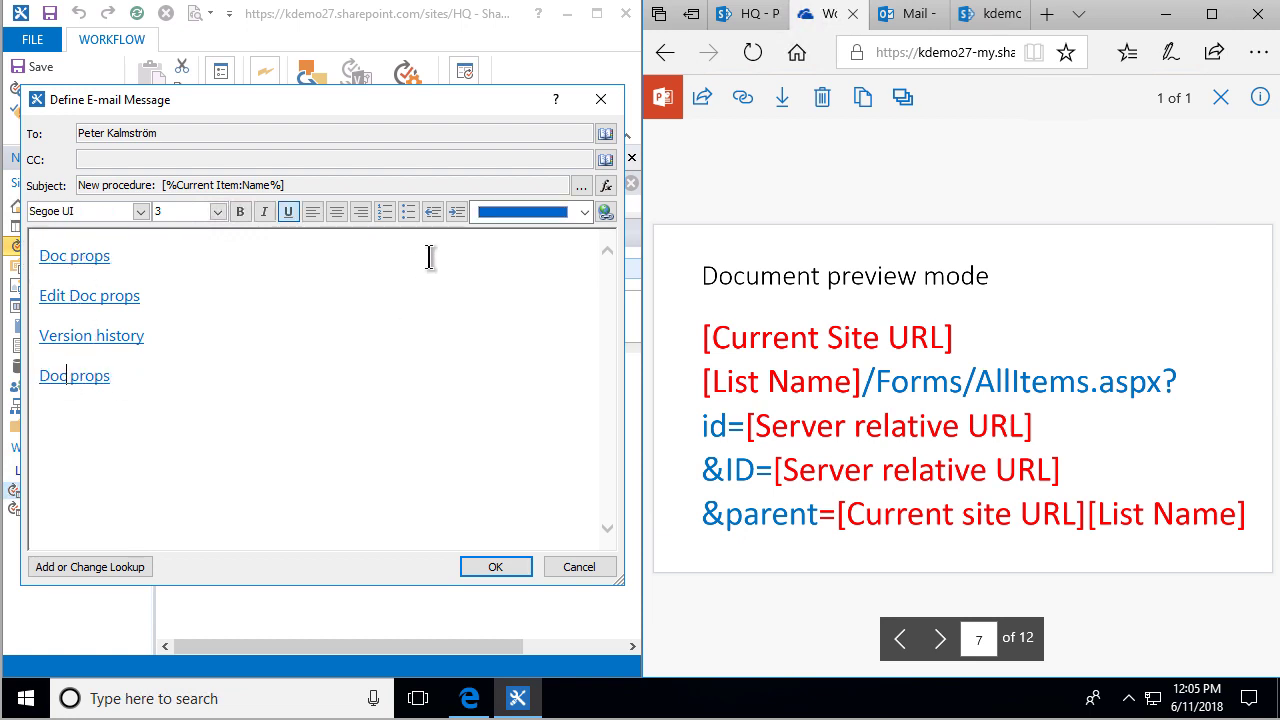
left_click(606, 212)
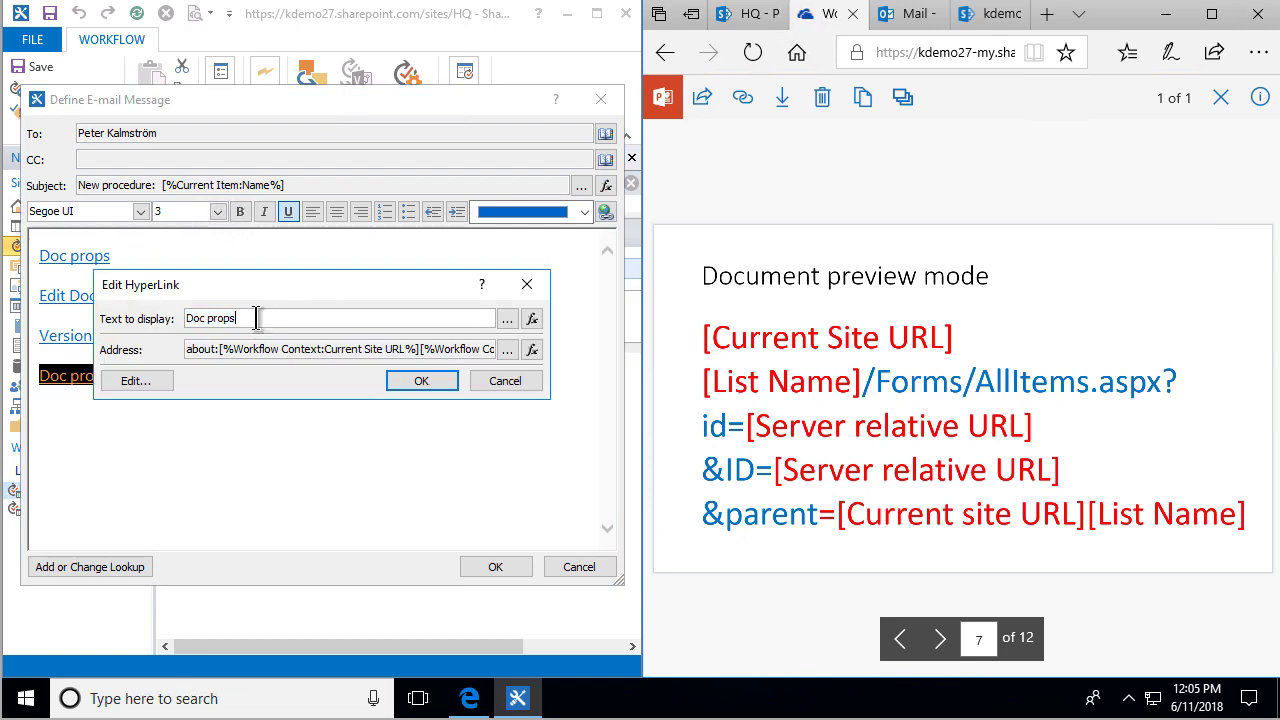
type("Read Doc")
- Open the Read Doc link's address in the String Builder and delete the "about:" prefix
left_click(510, 349)
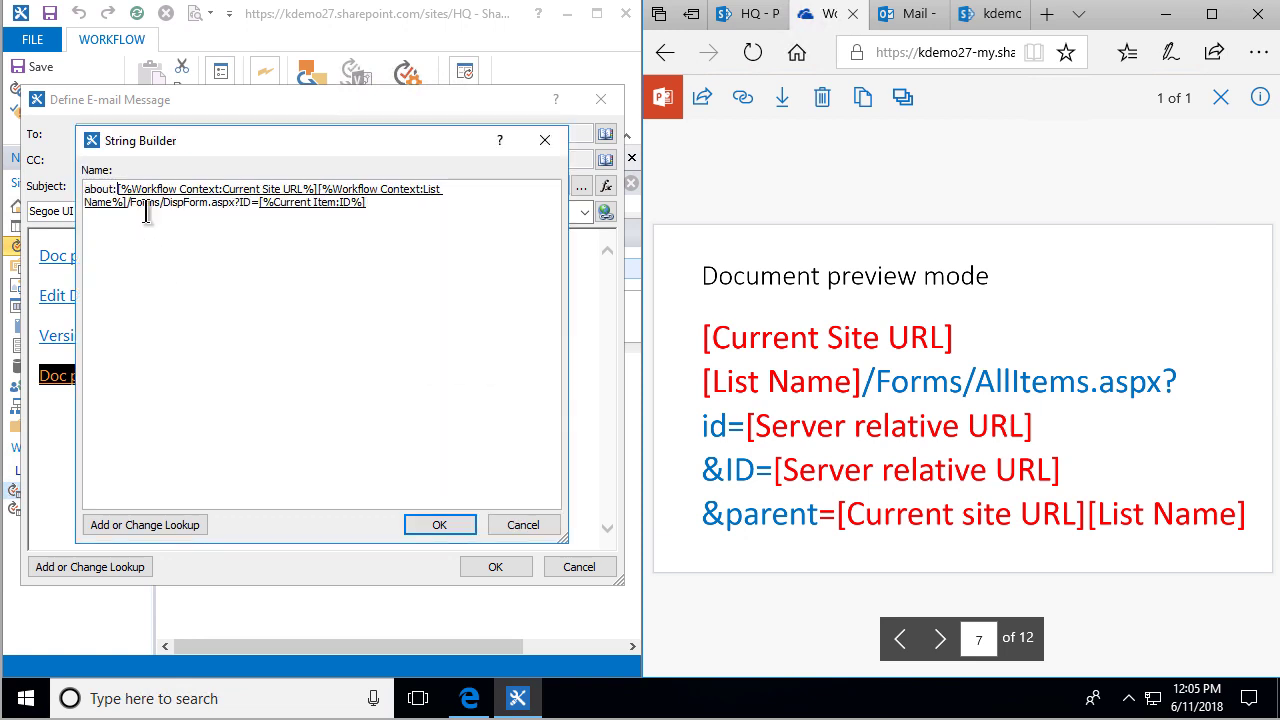
key("BackSpace")
key("BackSpace")
key("BackSpace")
key("BackSpace")
key("BackSpace")
key("BackSpace")
- Check the Current Site URL and List Name lookups against the slide and replace DispForm with AllItems in the address string
key("shift+Right")
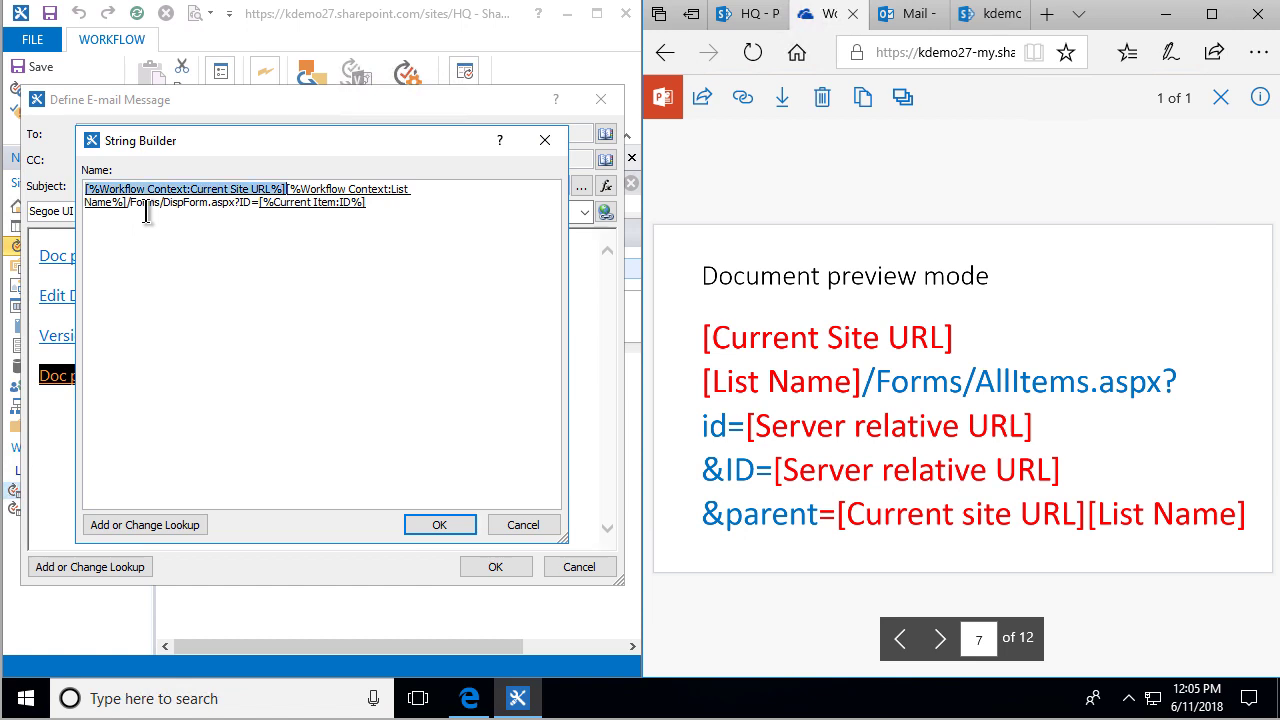
key("Right")
key("shift+Left")
left_click(346, 196)
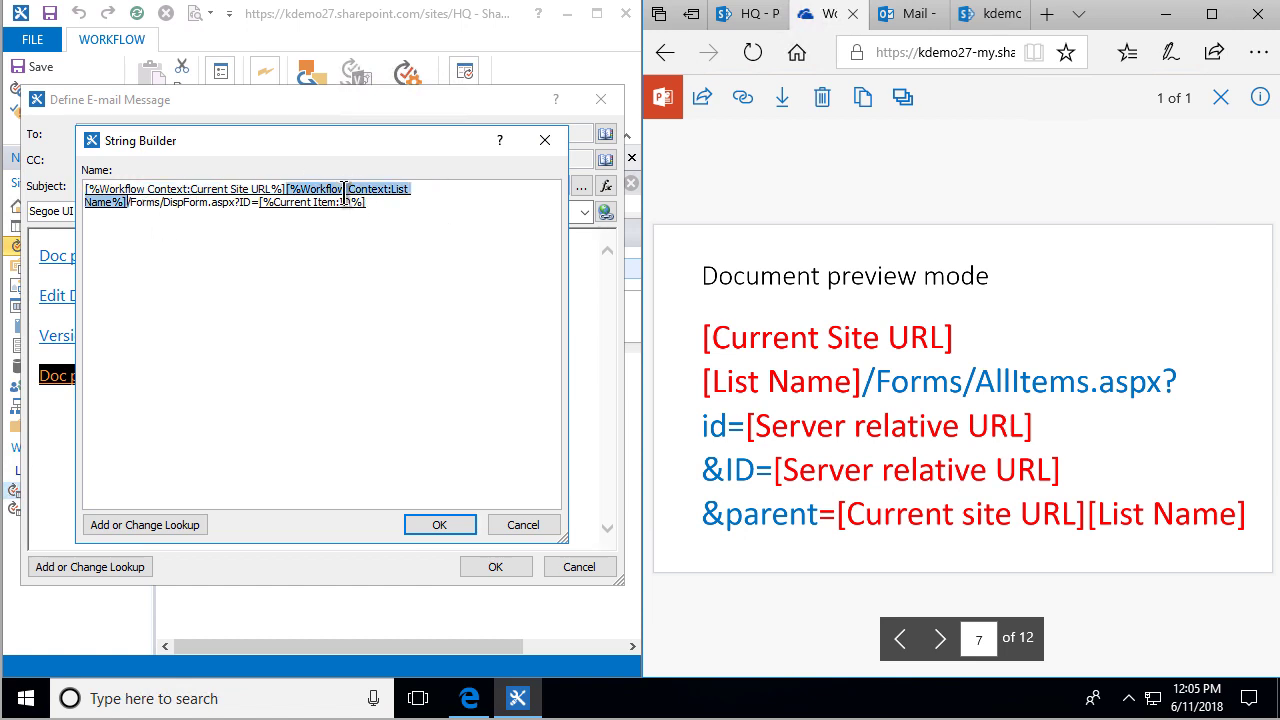
double_click(188, 202)
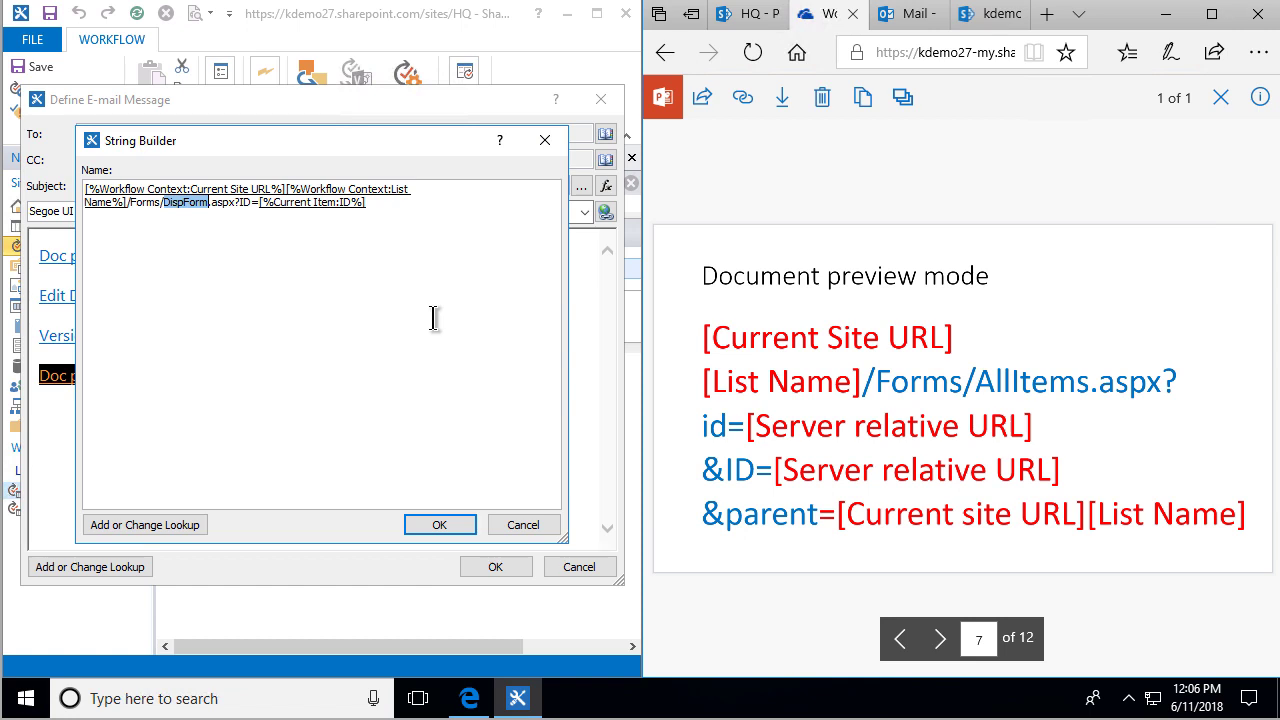
type("AllItems")
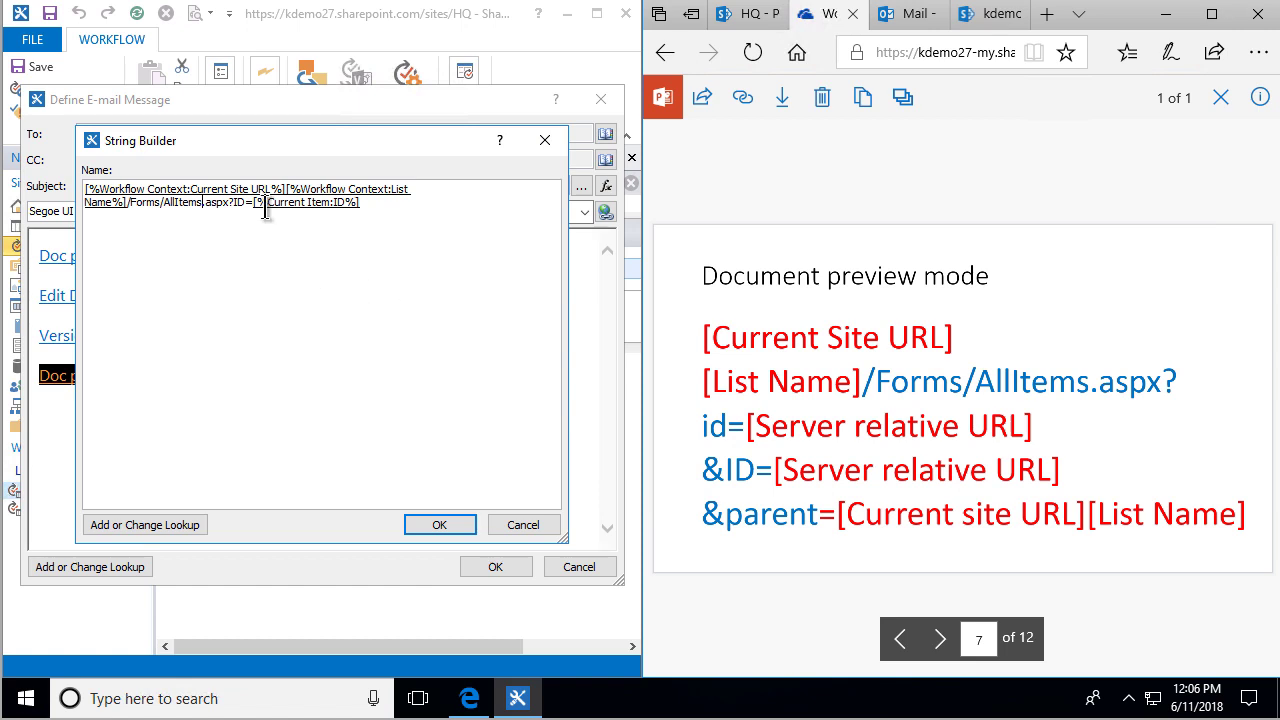
- Delete the Current Item:ID lookup from the end of the address and change the ID parameter name to lowercase "id"
left_click_drag(256, 202, 382, 208)
left_click(382, 208)
double_click(384, 208)
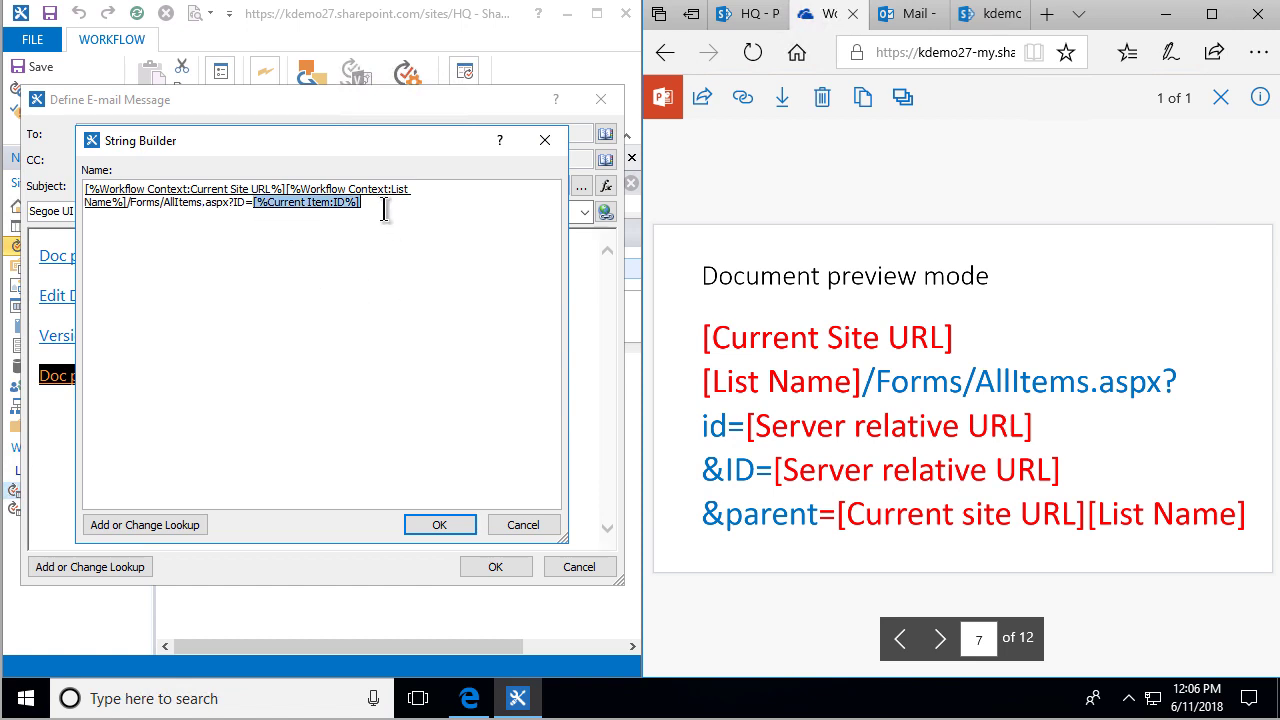
key("BackSpace")
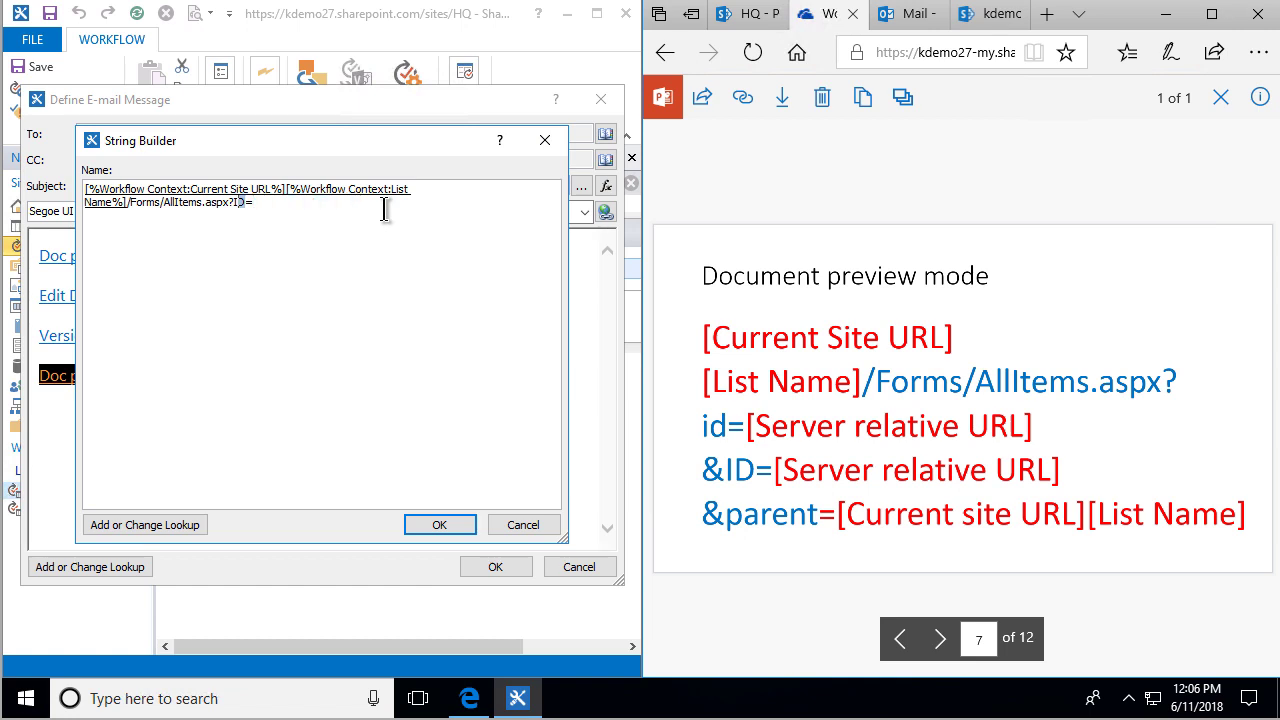
type("id")
- Insert the Current Item lookup Server Relative URL as the value of the id parameter
left_click(190, 525)
left_click(341, 358)
scroll(360, 410, "down", 5)
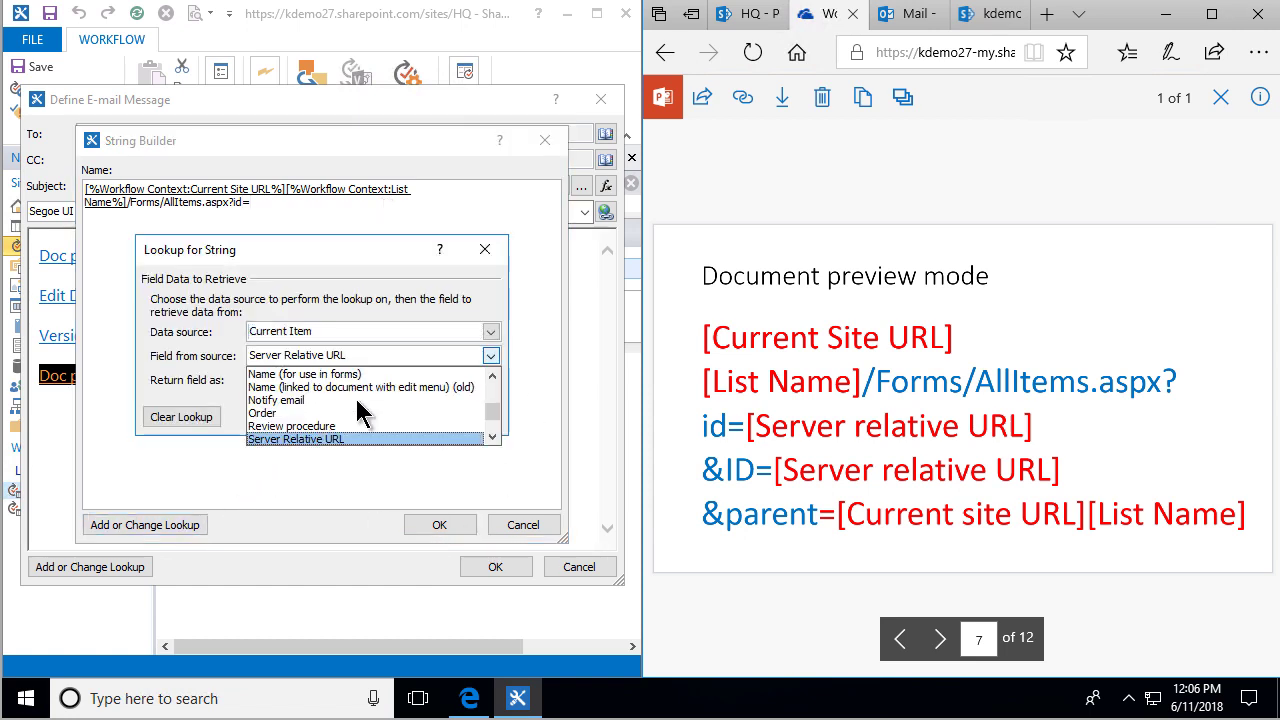
left_click(323, 440)
left_click(370, 418)
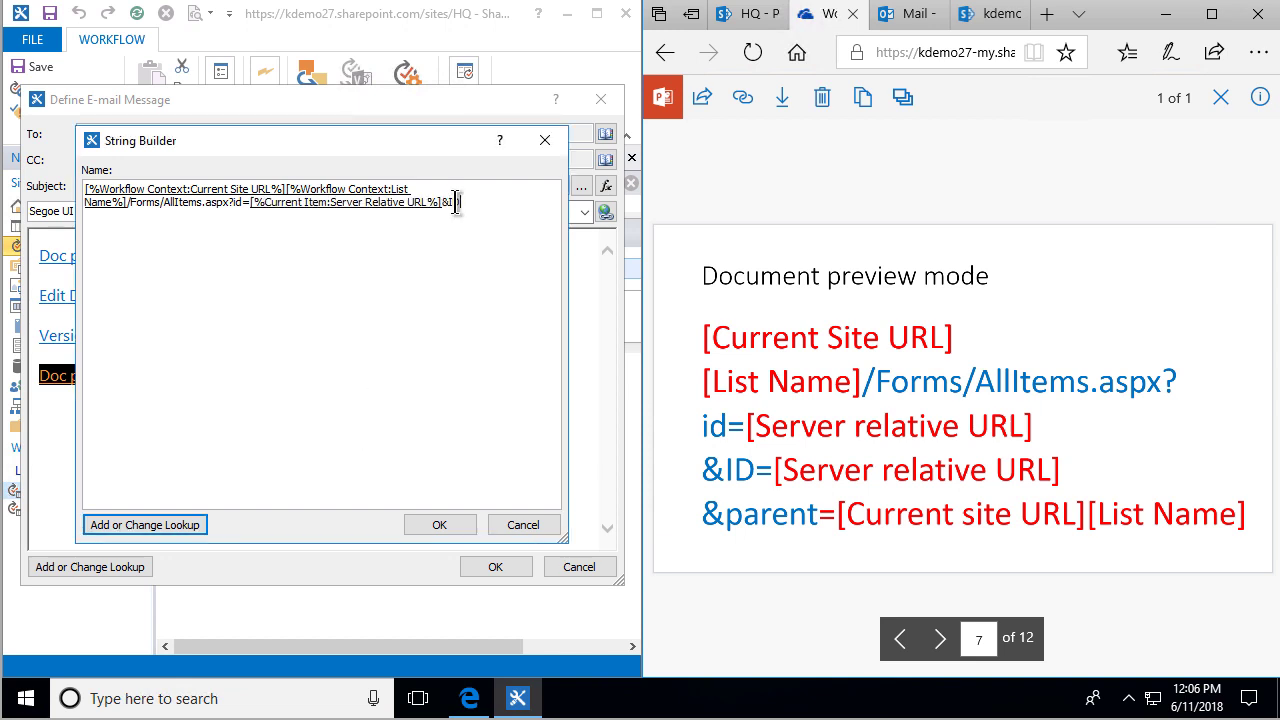
- Append "&ID=" to the address string, followed by another Current Item lookup for Server Relative URL
type("&ID=")
left_click(168, 522)
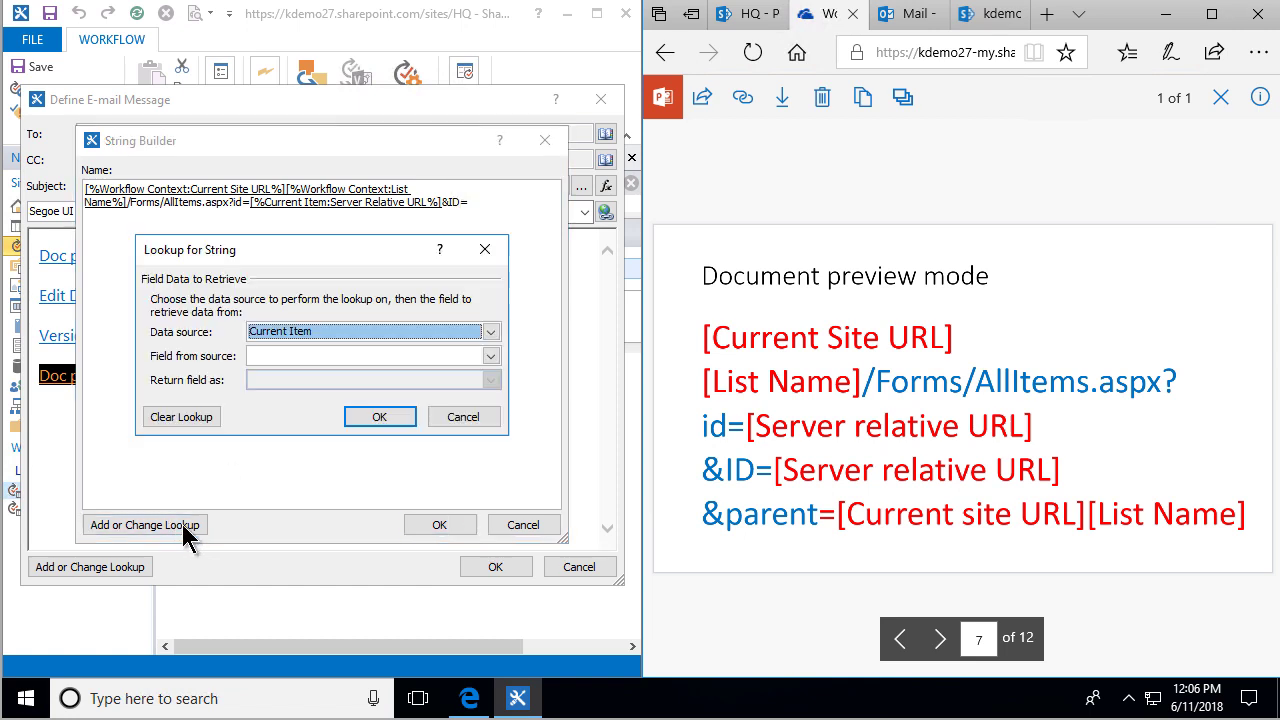
left_click(272, 357)
scroll(300, 410, "down", 5)
left_click(304, 438)
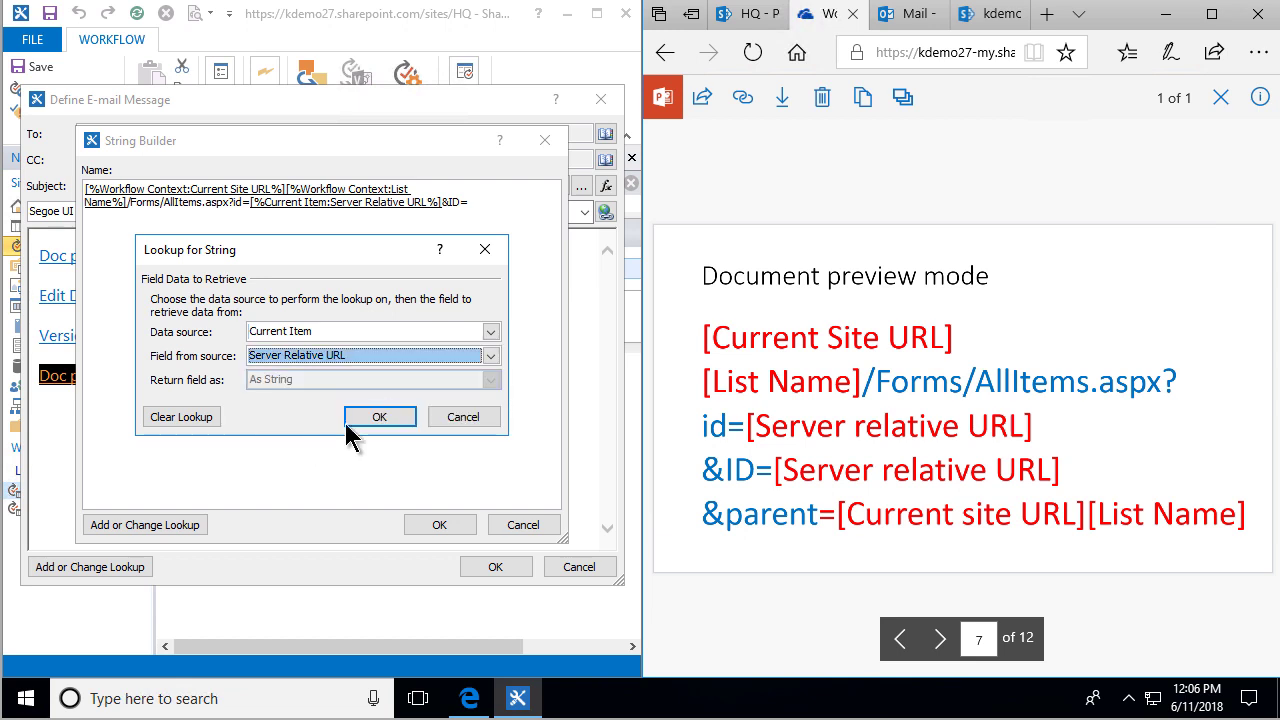
left_click(374, 420)
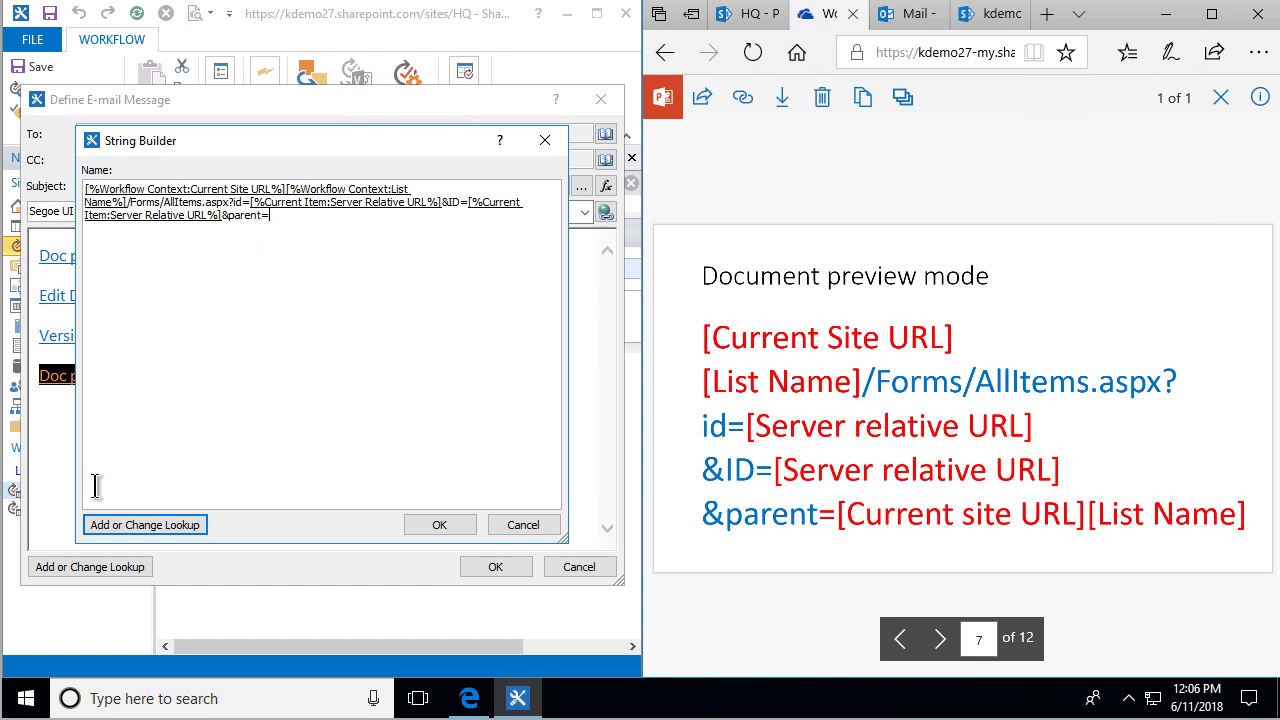
- Append "&parent=" to the address string, followed by the Workflow Context lookup Current Site URL
left_click(149, 522)
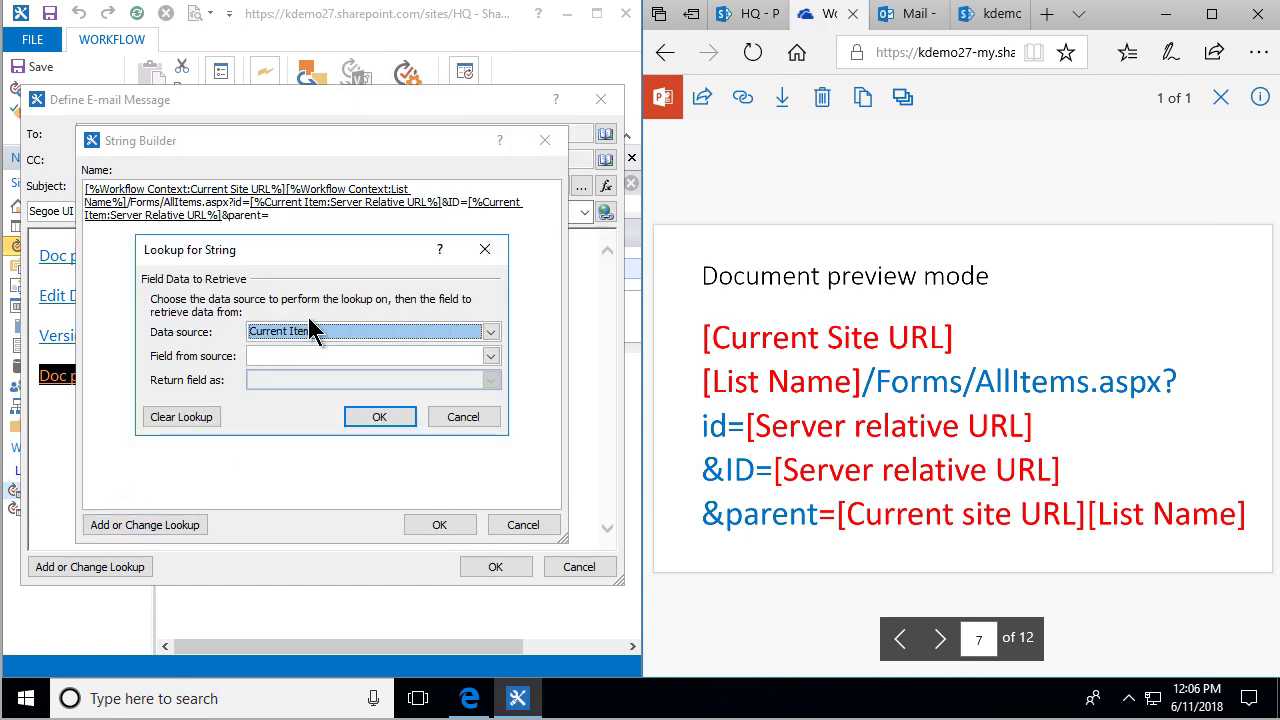
left_click(310, 330)
left_click(308, 377)
left_click(320, 357)
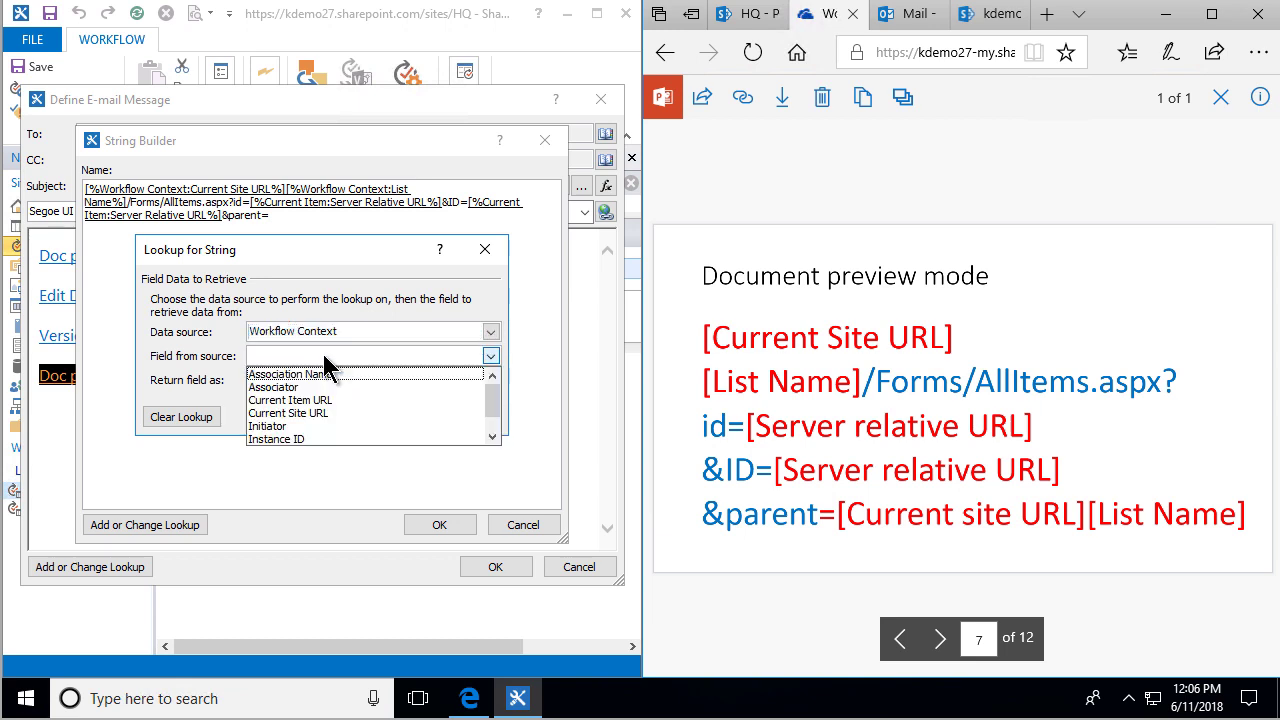
left_click(318, 413)
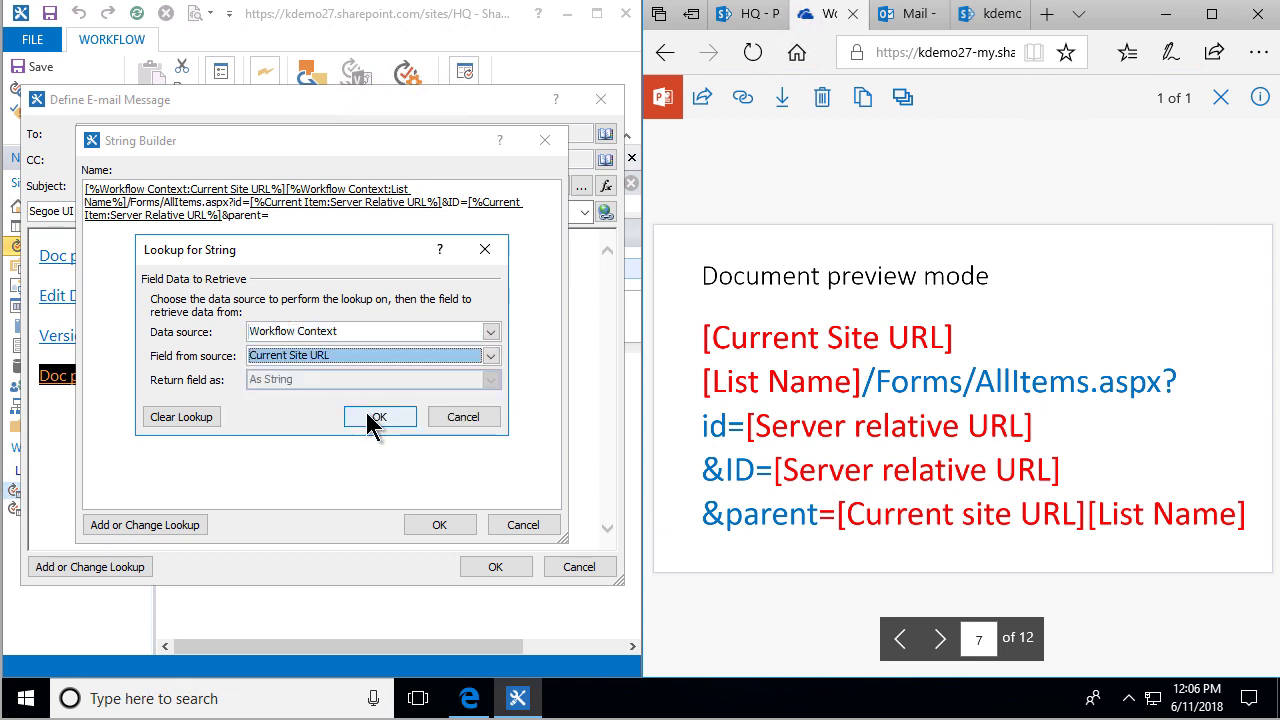
left_click(365, 414)
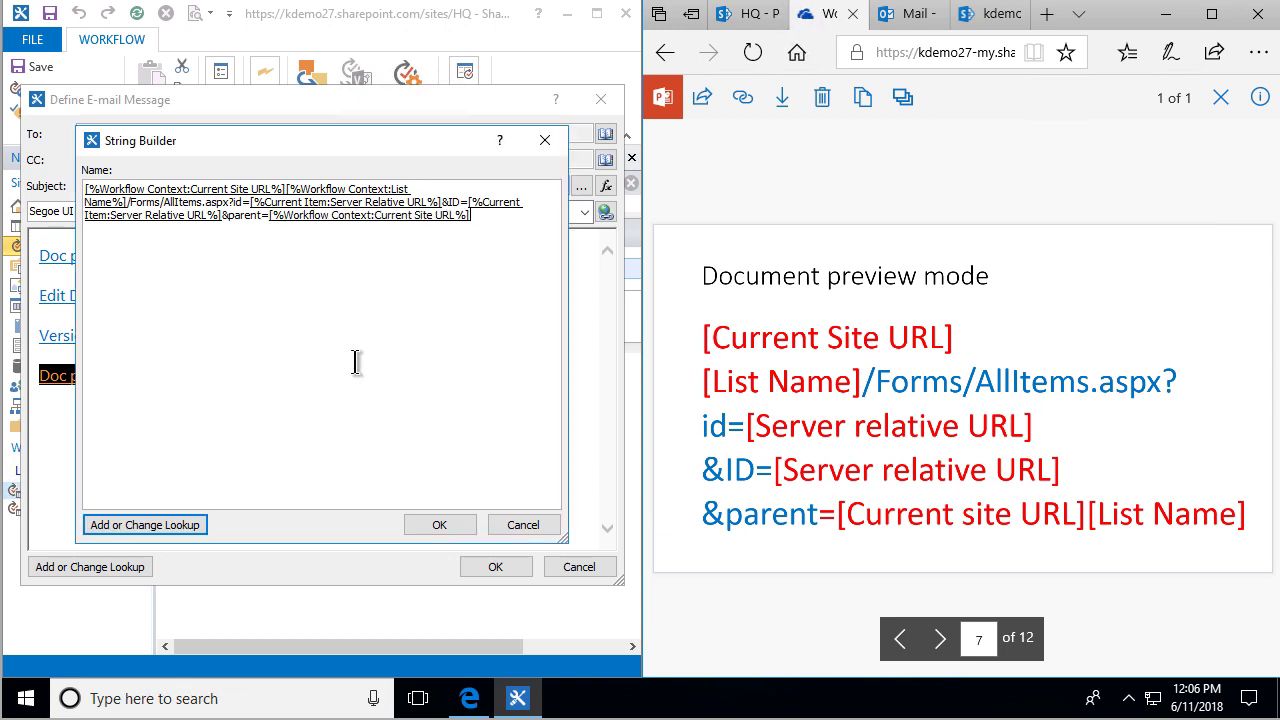
- Append the Workflow Context lookup List Name to the address string and remove the space before it
left_click(196, 525)
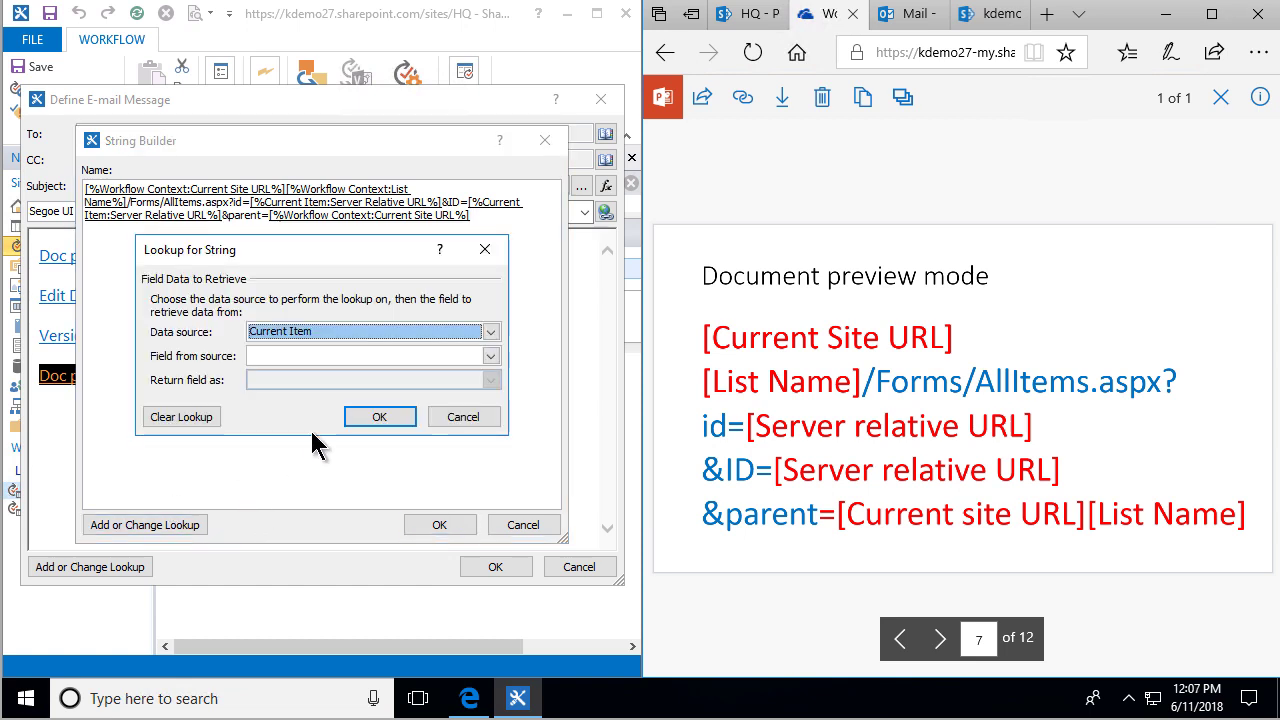
left_click(352, 356)
left_click(344, 332)
left_click(344, 332)
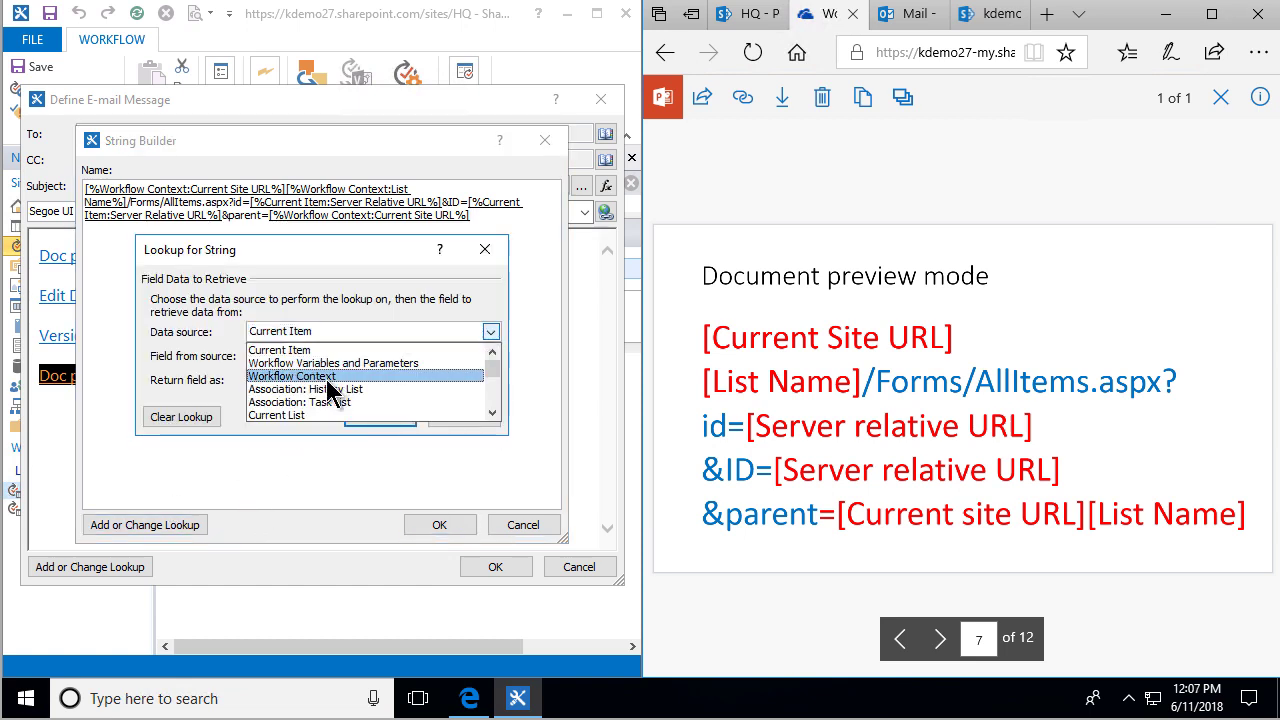
left_click(337, 374)
left_click(328, 357)
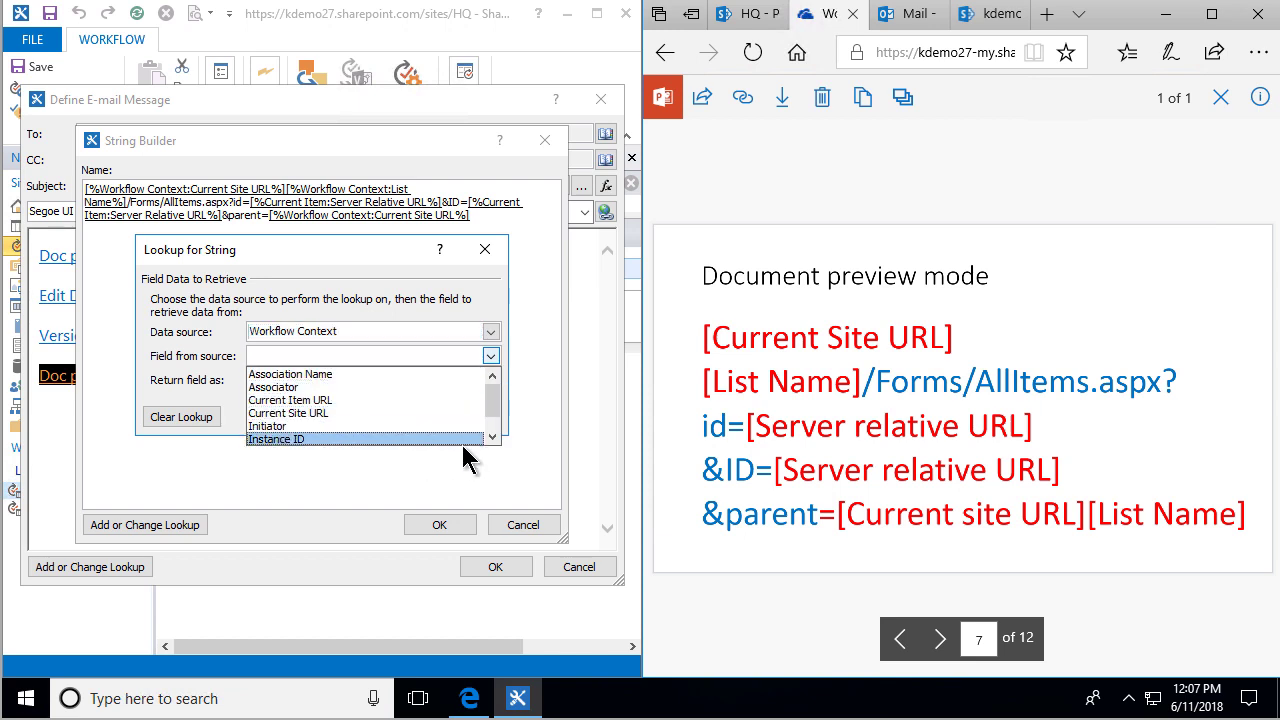
left_click(492, 438)
left_click(492, 438)
left_click(347, 438)
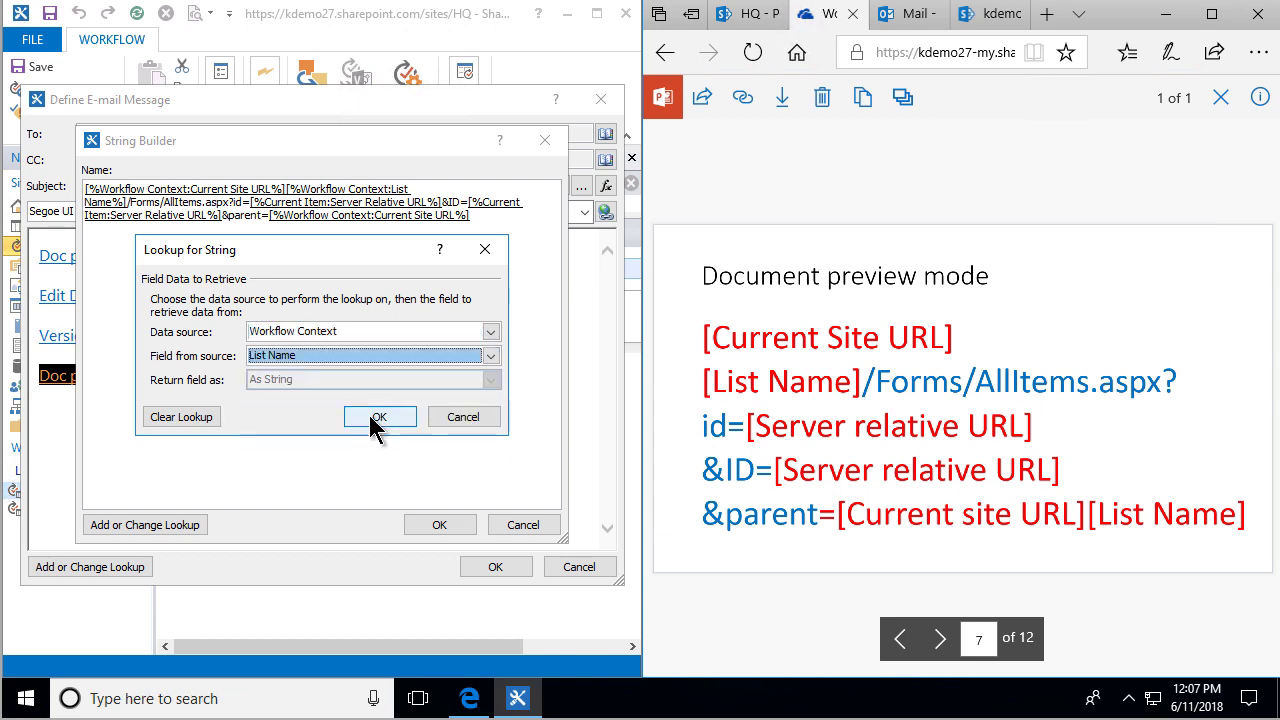
left_click(371, 418)
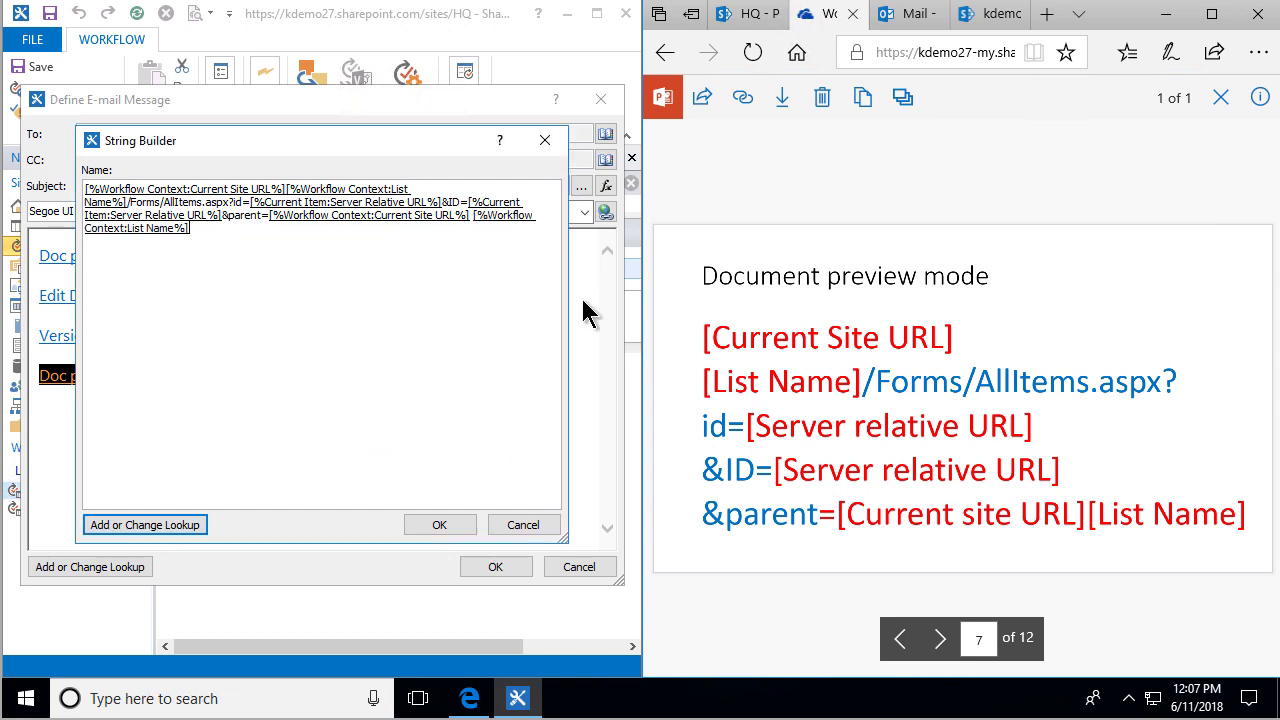
left_click(472, 216)
key("BackSpace")
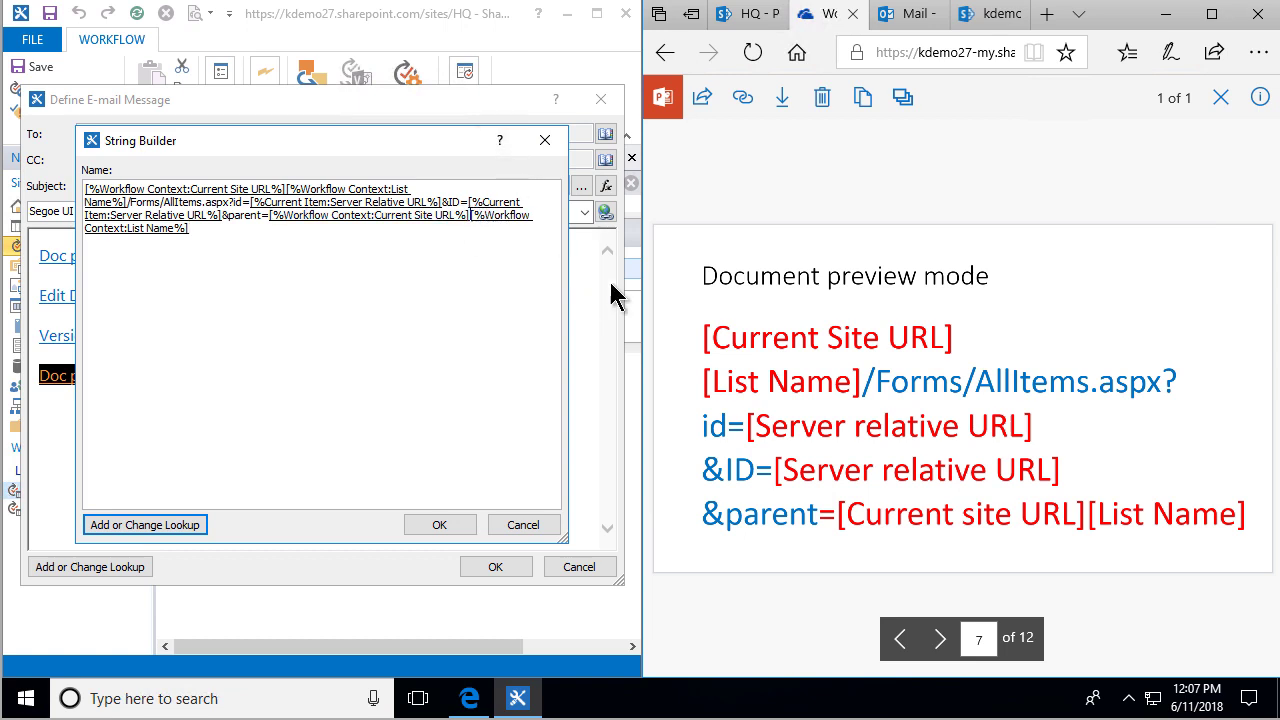
- Apply the Read Doc hyperlink to the email message and publish the Notify email workflow
left_click(449, 526)
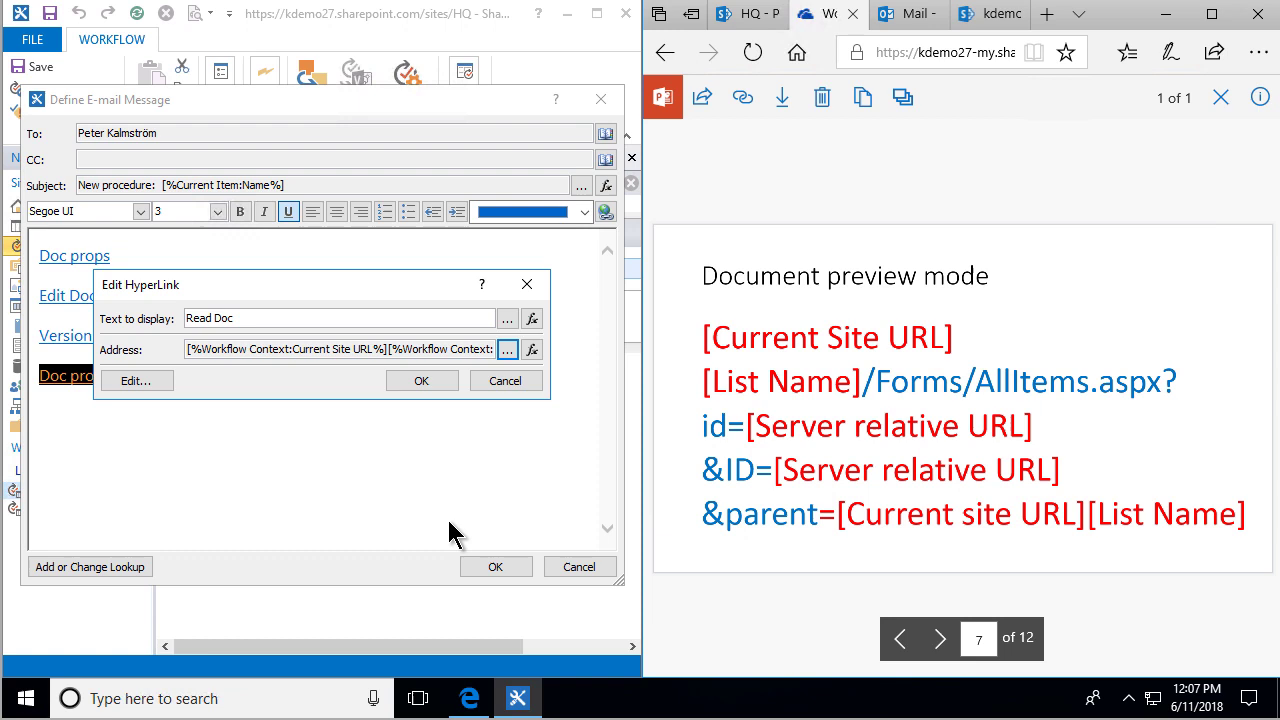
left_click(436, 386)
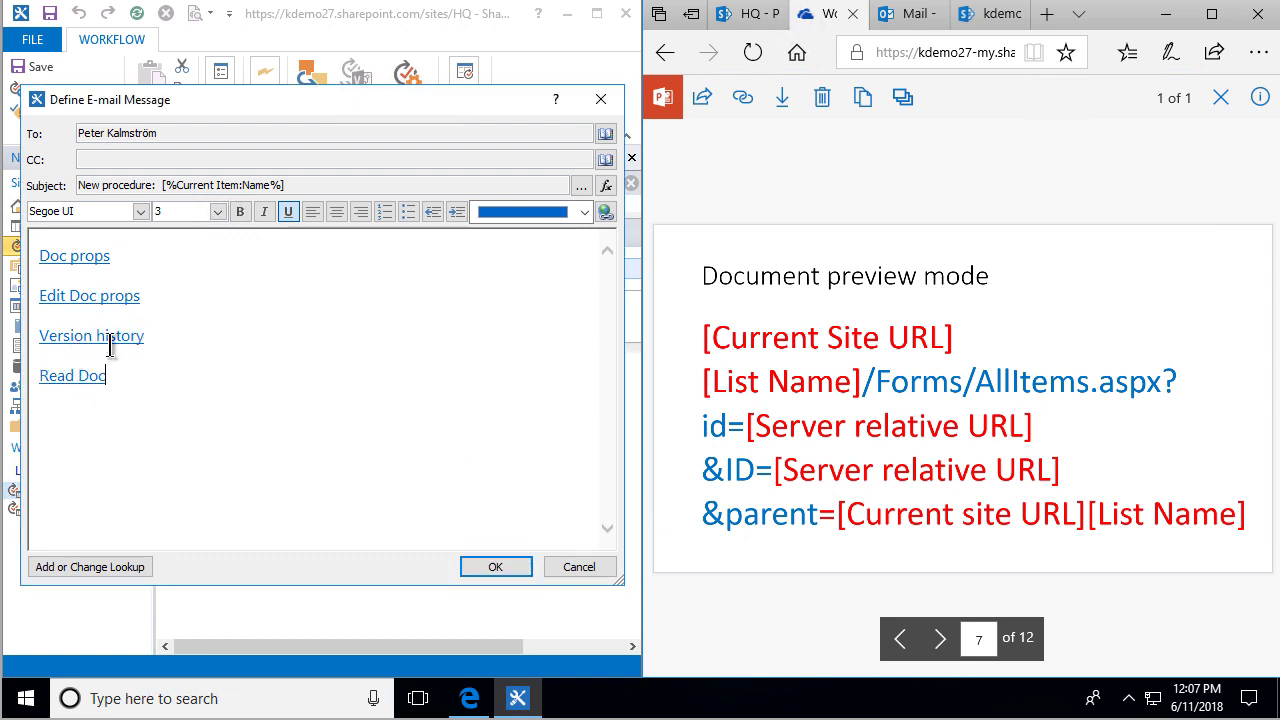
left_click(494, 567)
left_click(45, 92)
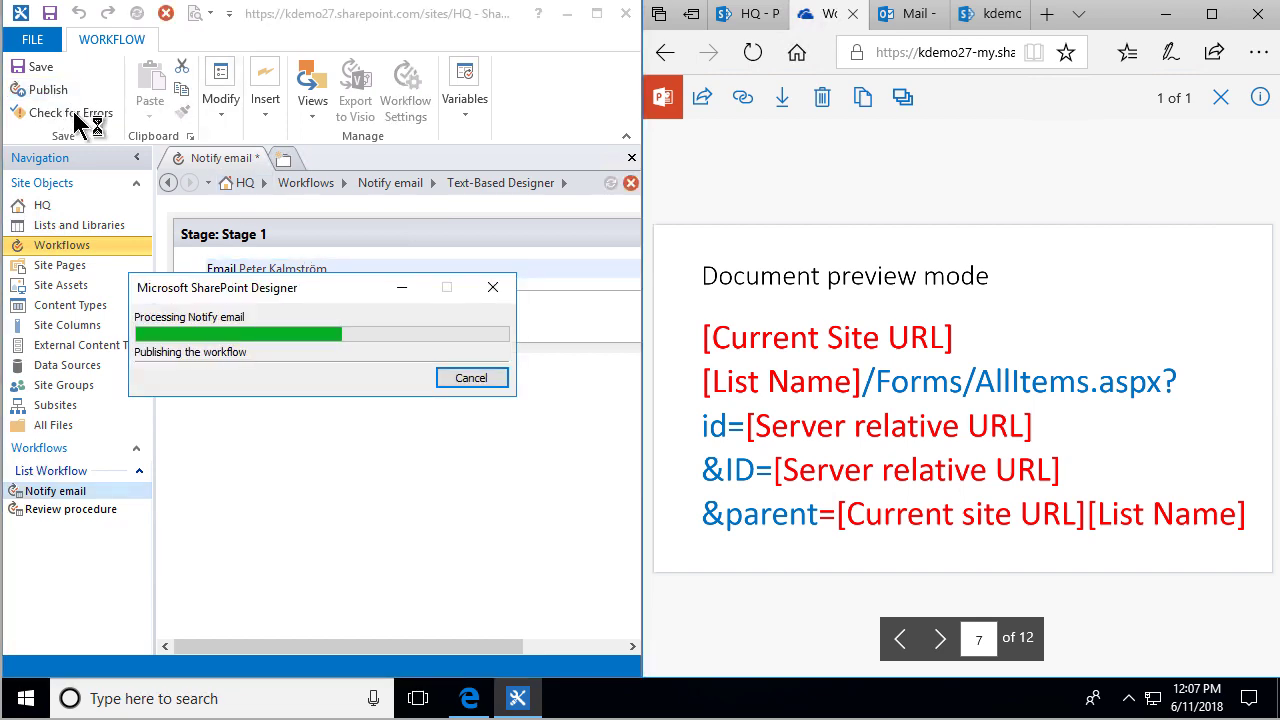
- Switch to the Procedures library in the maximized browser and start the Notify email workflow on Product launch.docx
left_click(1211, 14)
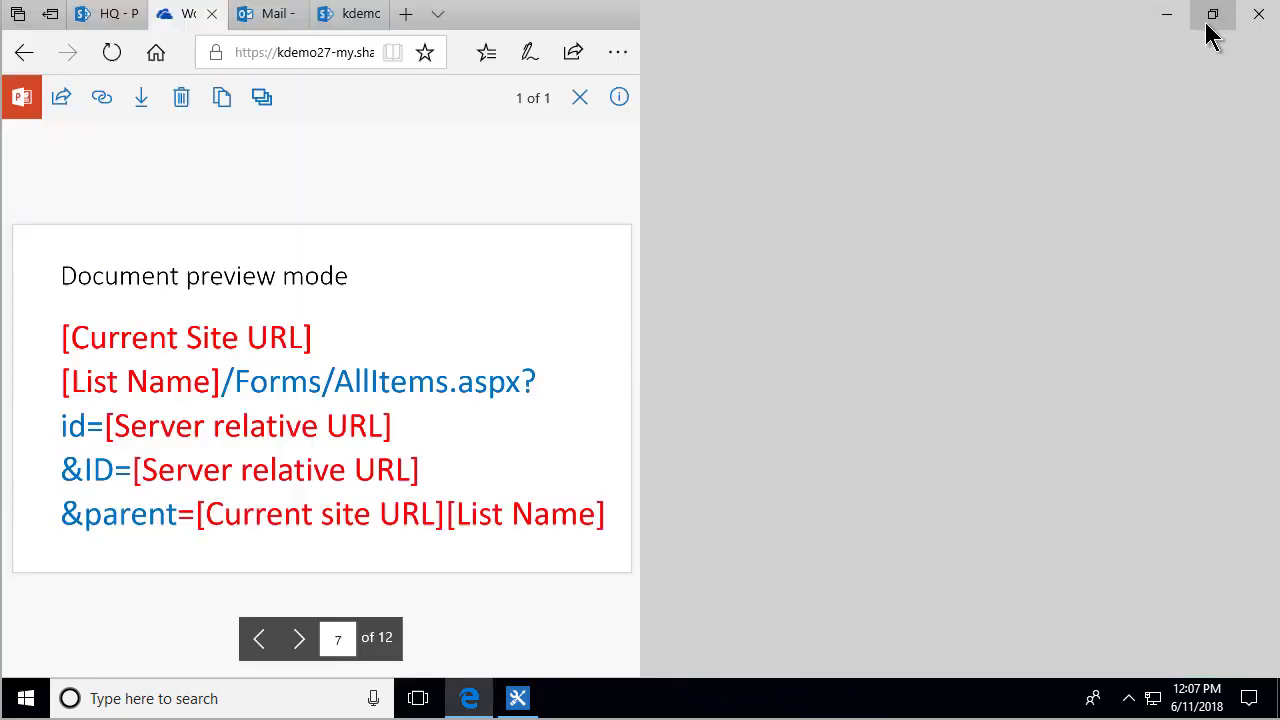
left_click(228, 14)
left_click(380, 466)
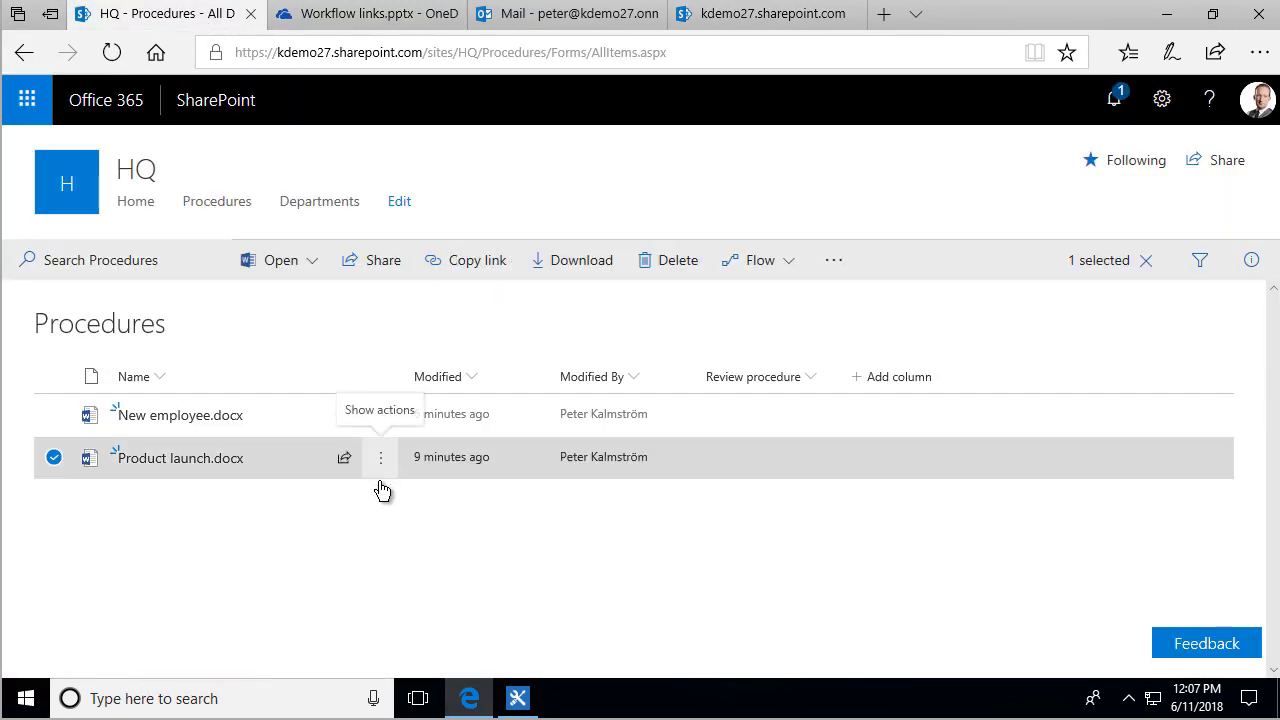
left_click(380, 462)
mouse_move(523, 618)
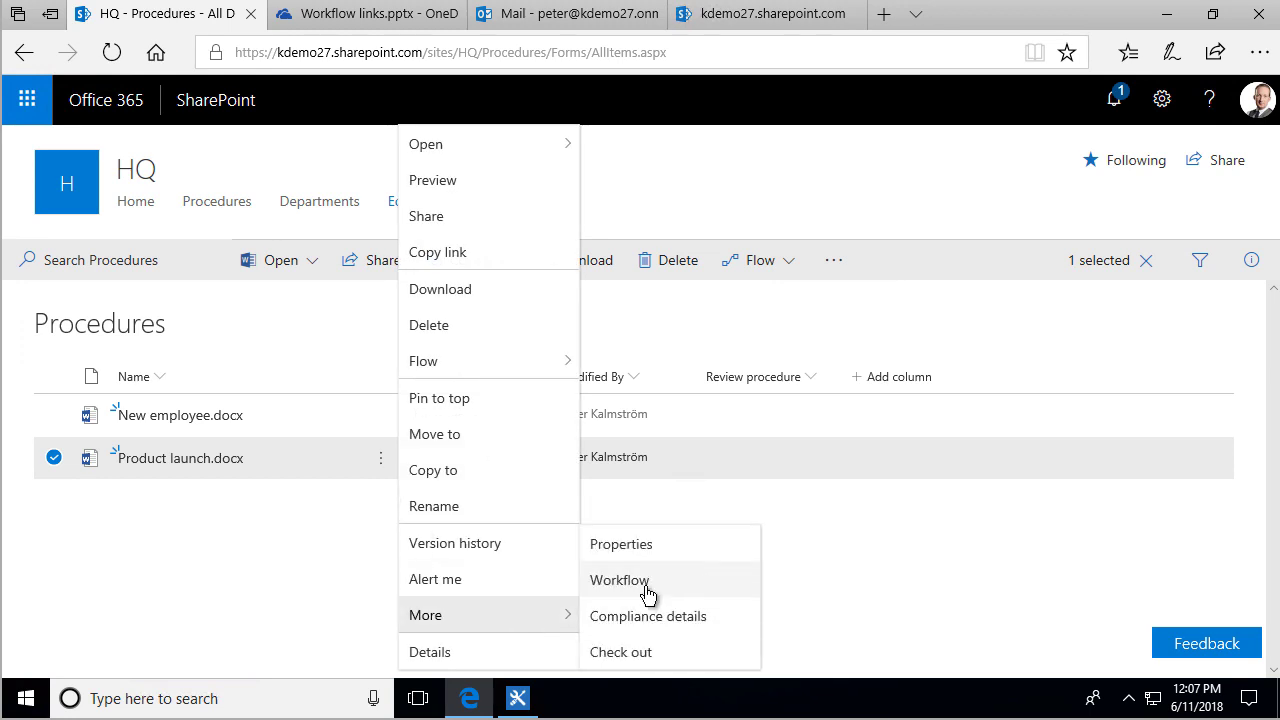
left_click(648, 584)
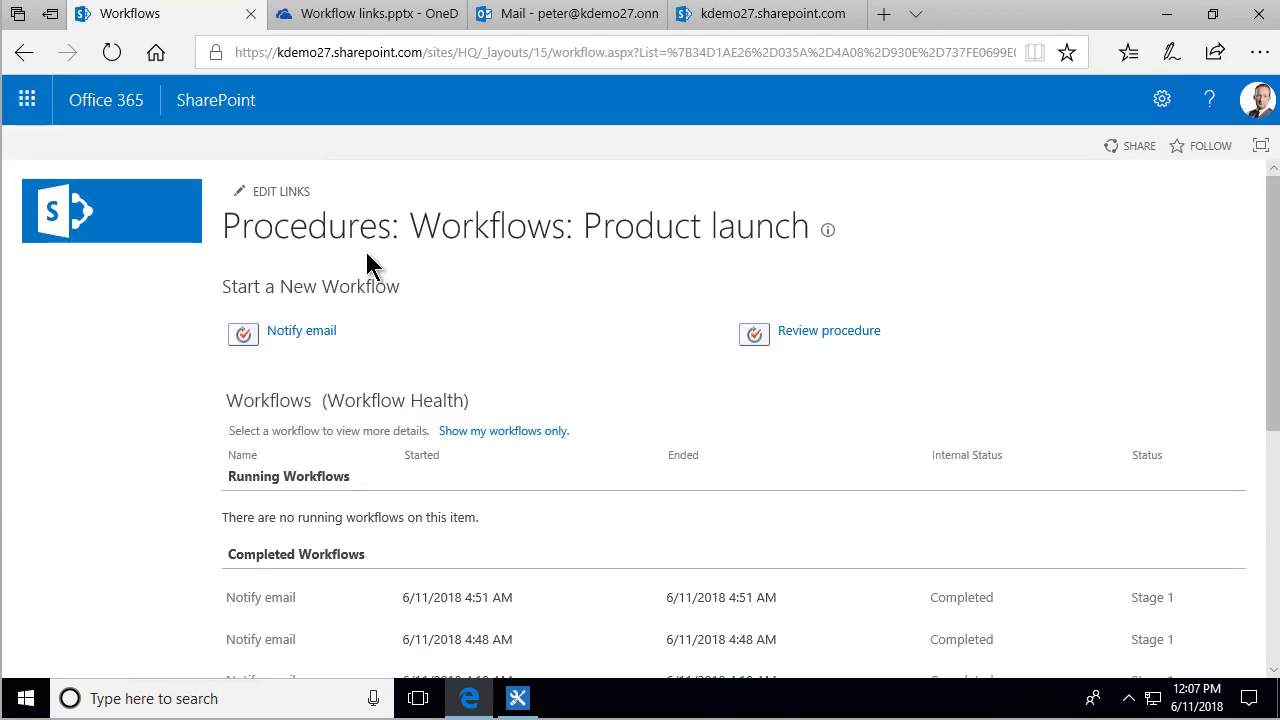
left_click(310, 334)
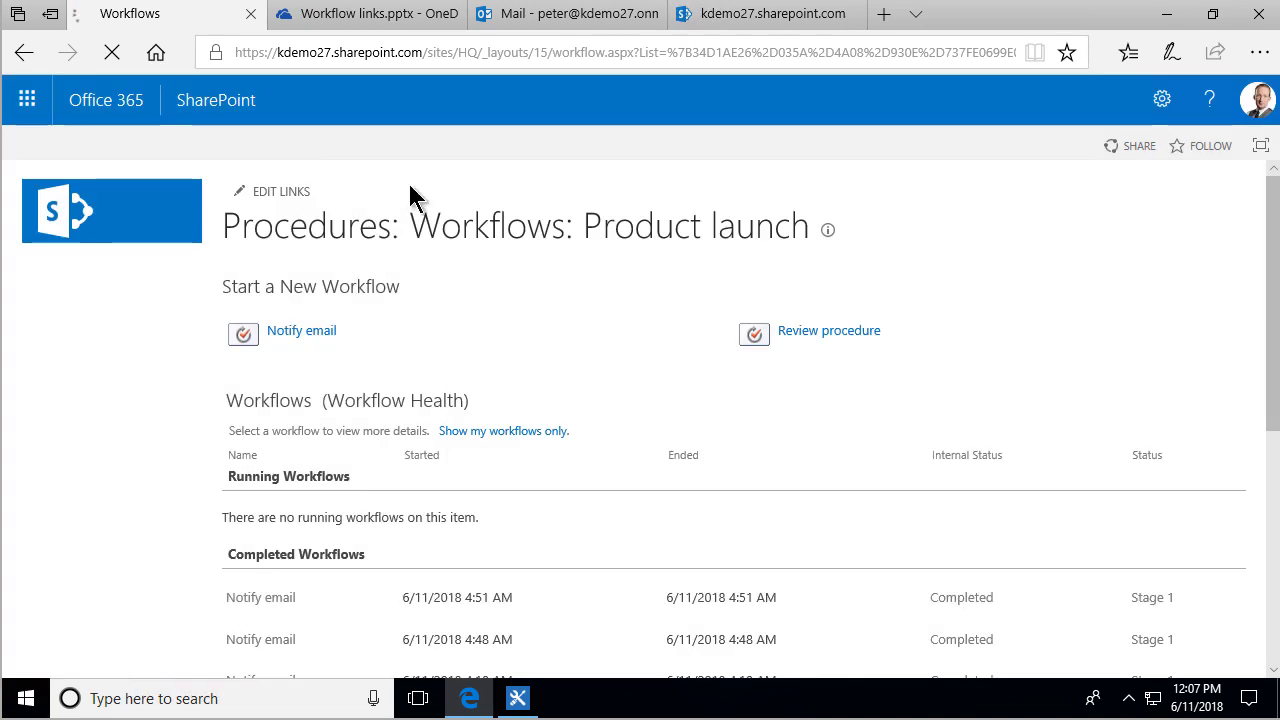
- Switch to the Outlook inbox and delete the old "New procedure: New employee" email
left_click(537, 26)
left_click(233, 267)
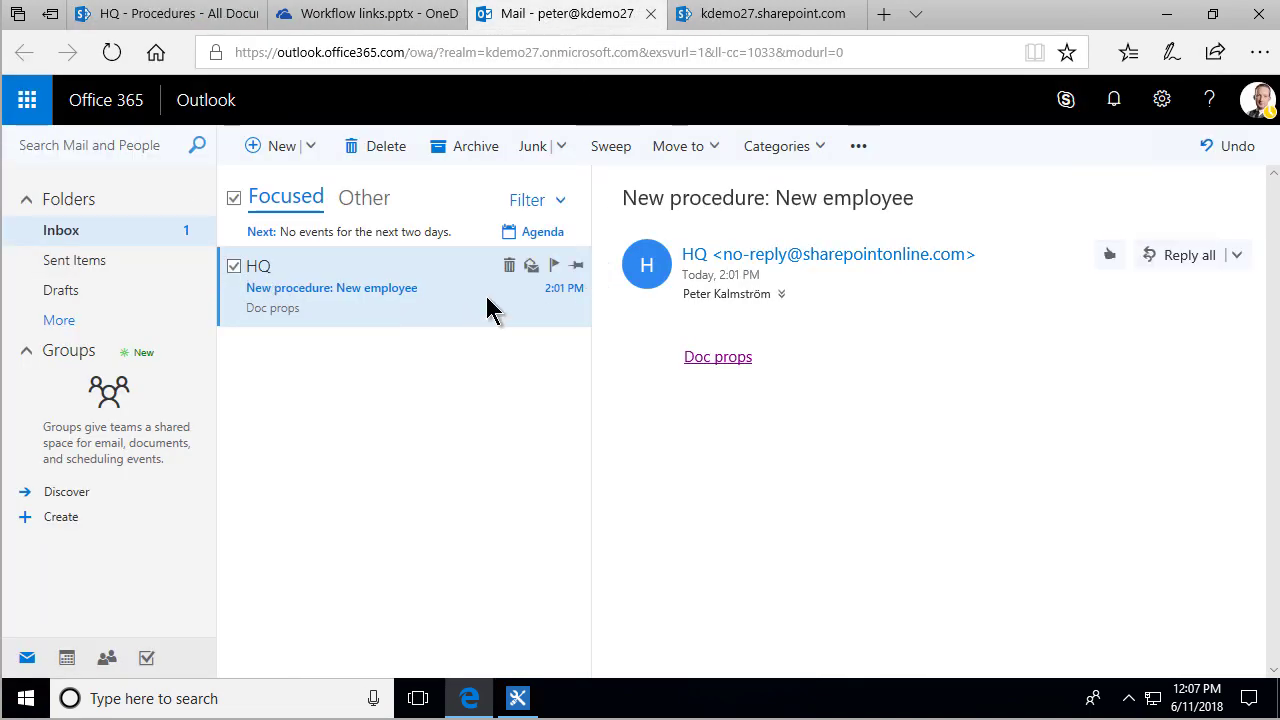
left_click(384, 148)
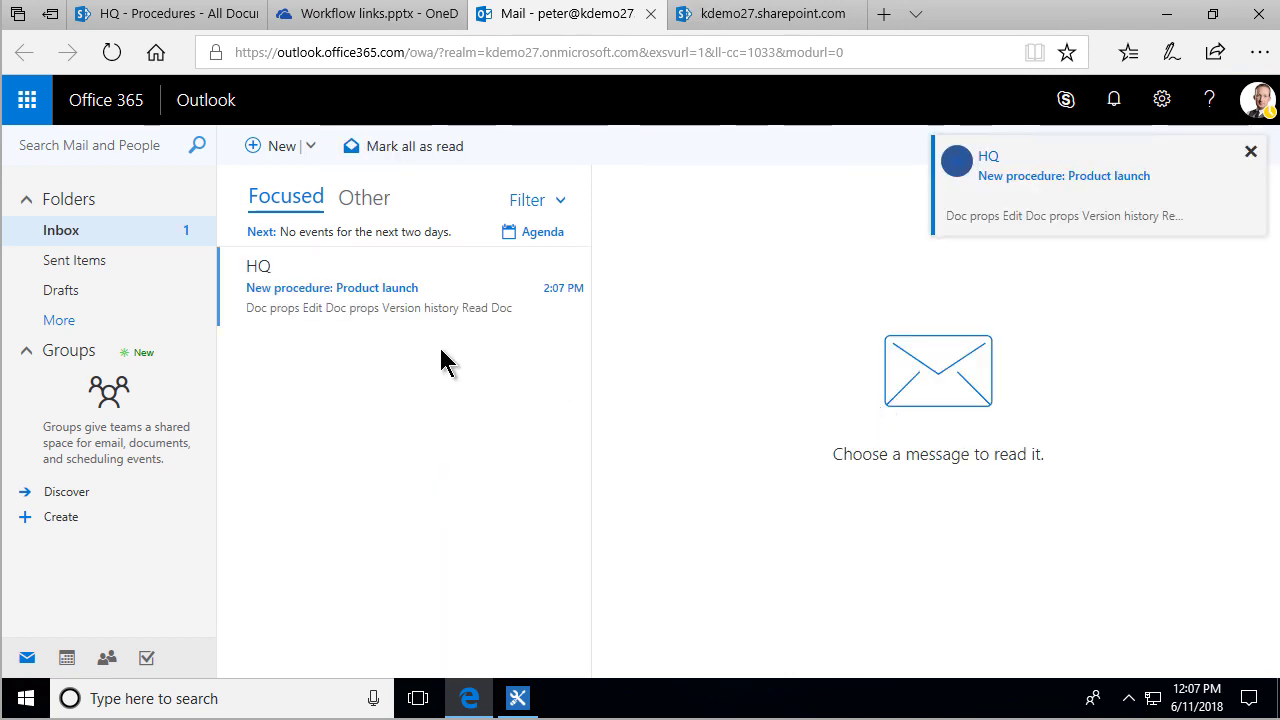
- Open the "New procedure: Product launch" email and test its Version history and Read Doc links, closing each opened page
left_click(397, 316)
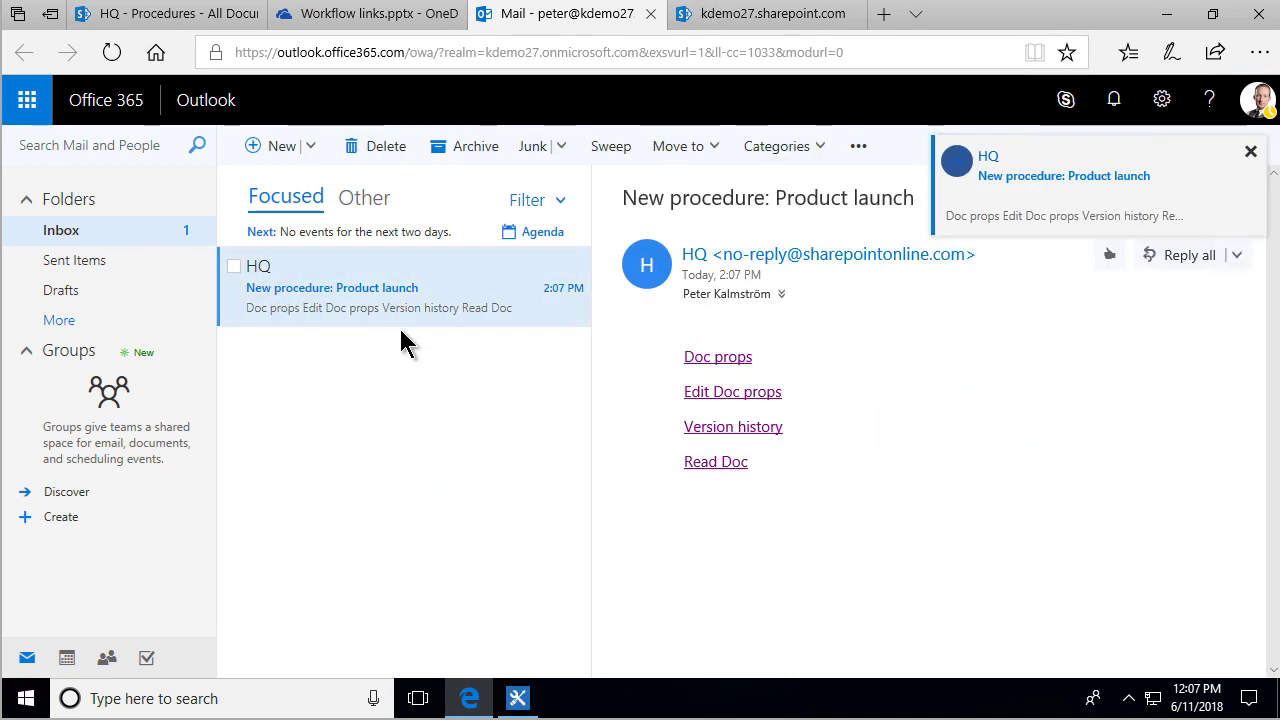
left_click(745, 428)
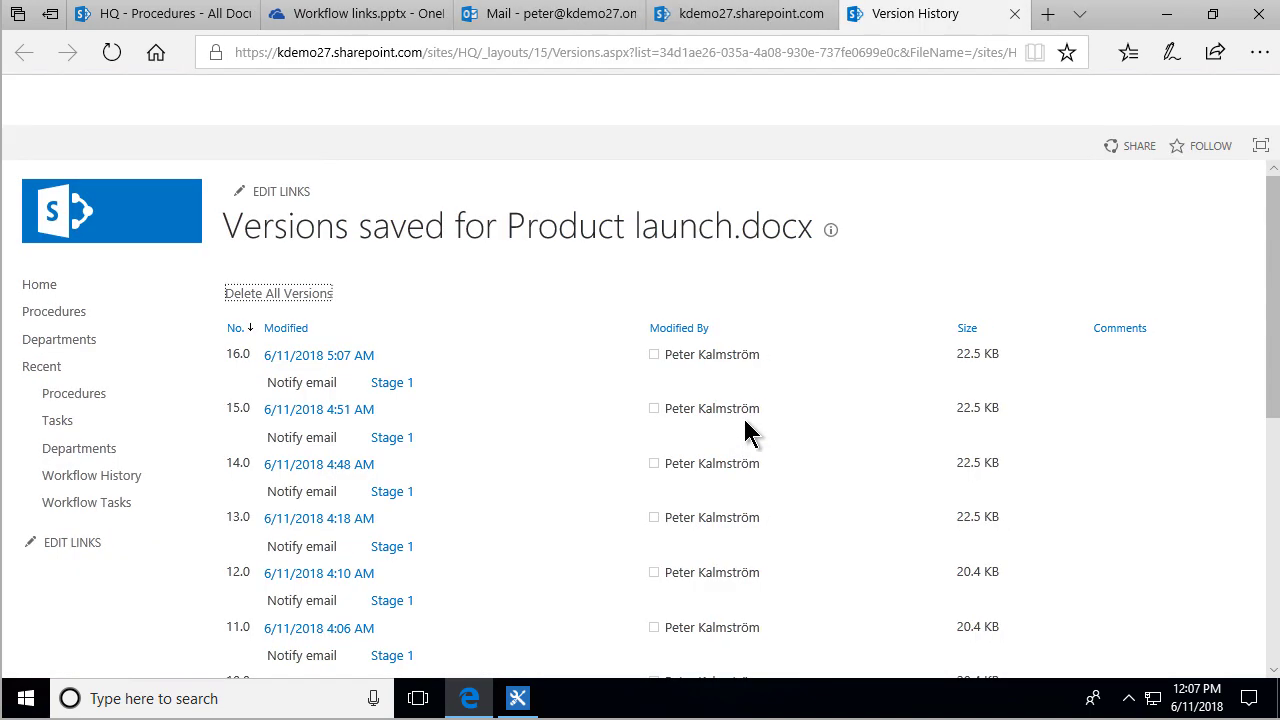
left_click(1015, 14)
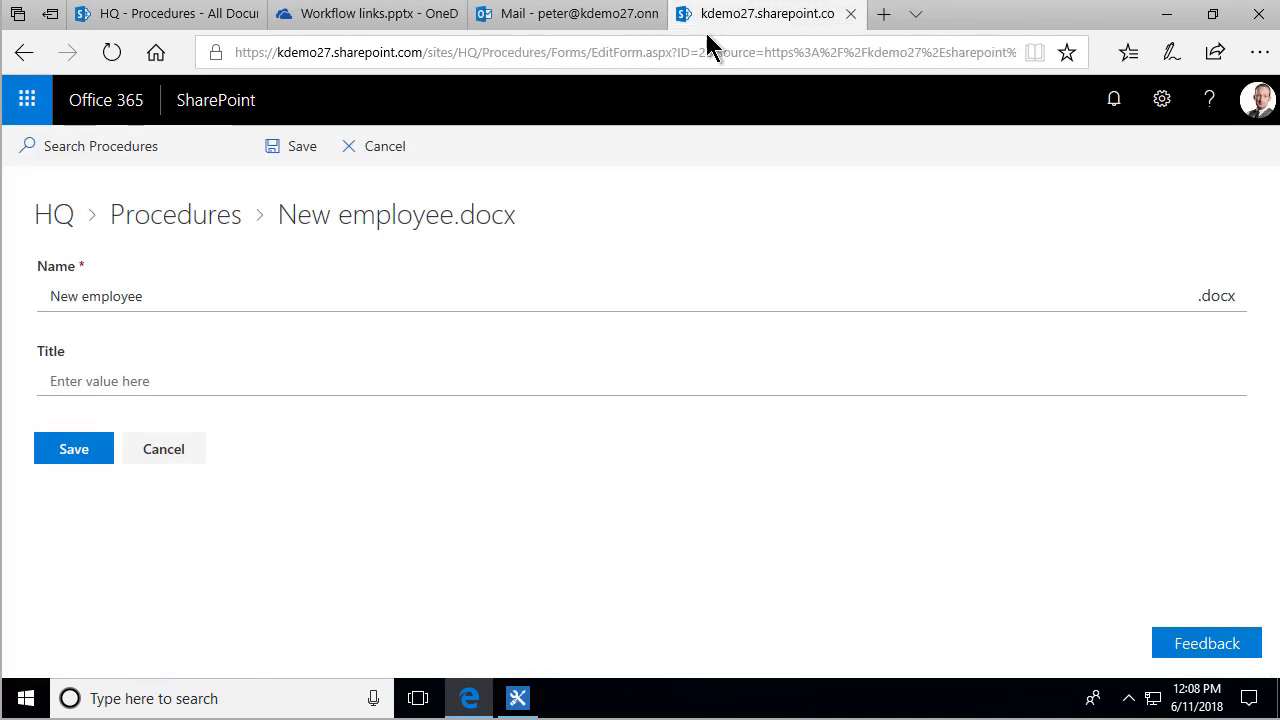
left_click(603, 20)
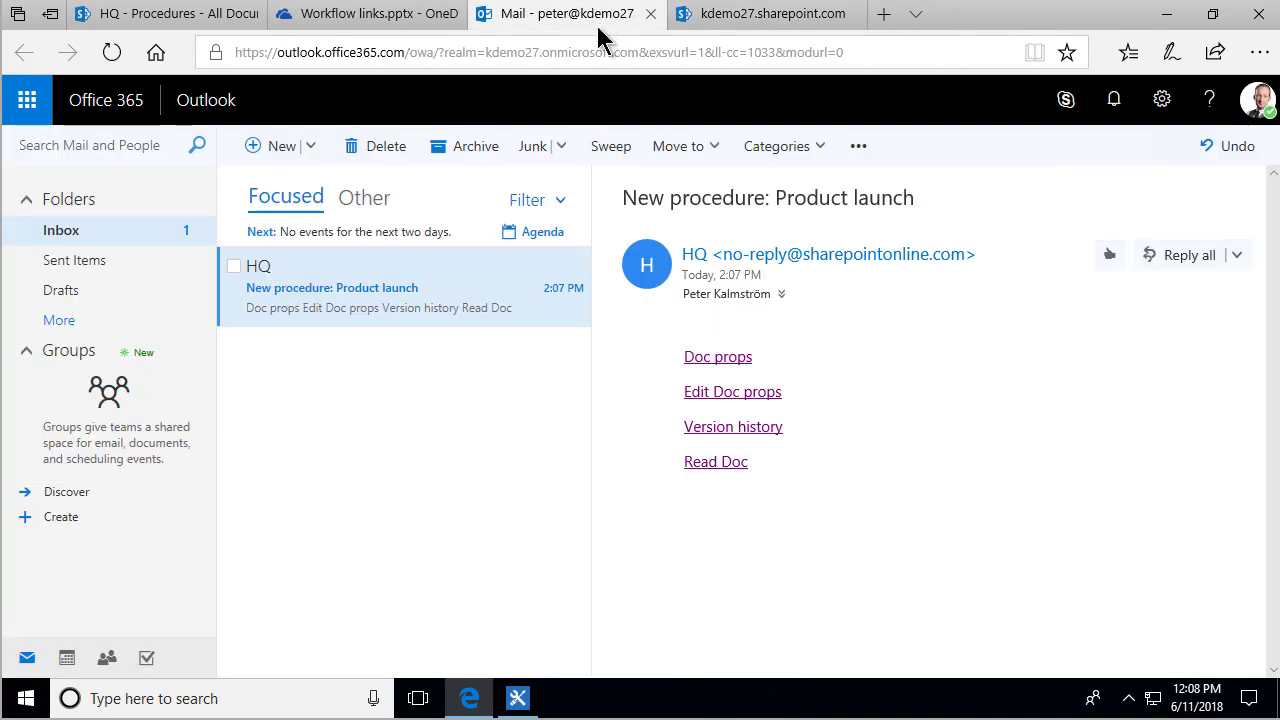
left_click(720, 460)
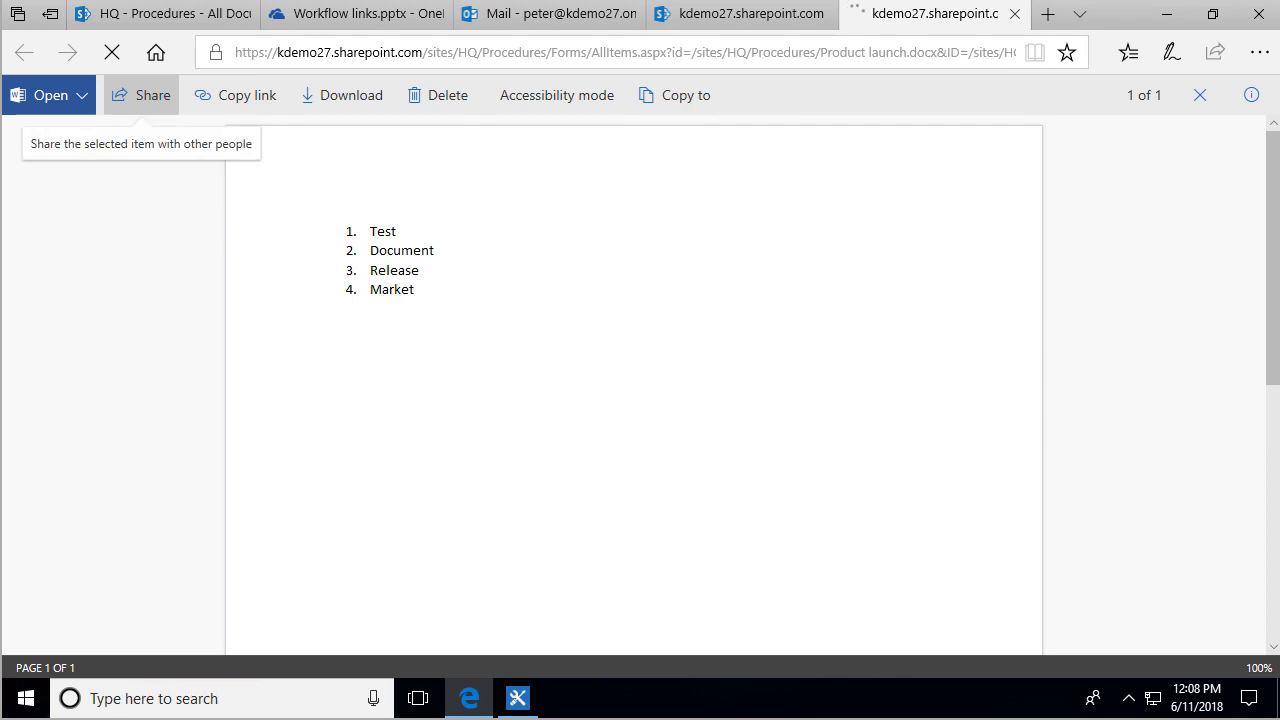
left_click(1014, 14)
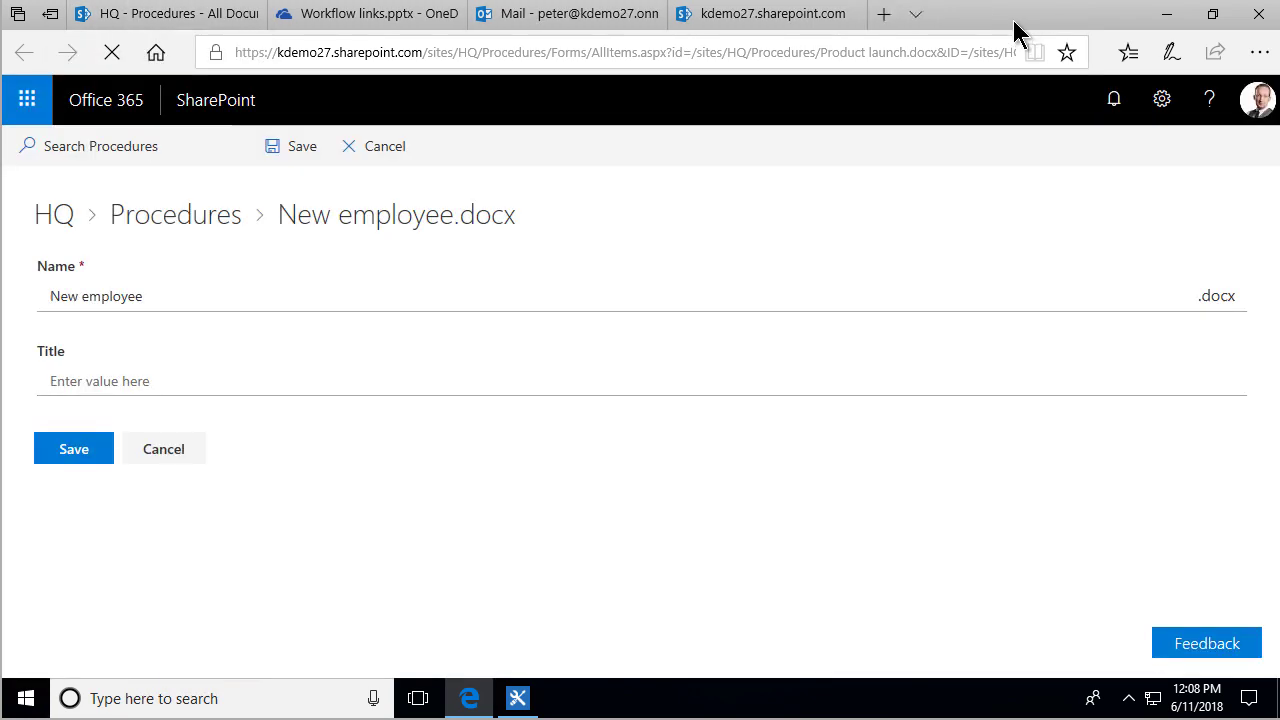
- Show the Document edit mode slide of Workflow links.pptx side by side with SharePoint Designer
left_click(376, 22)
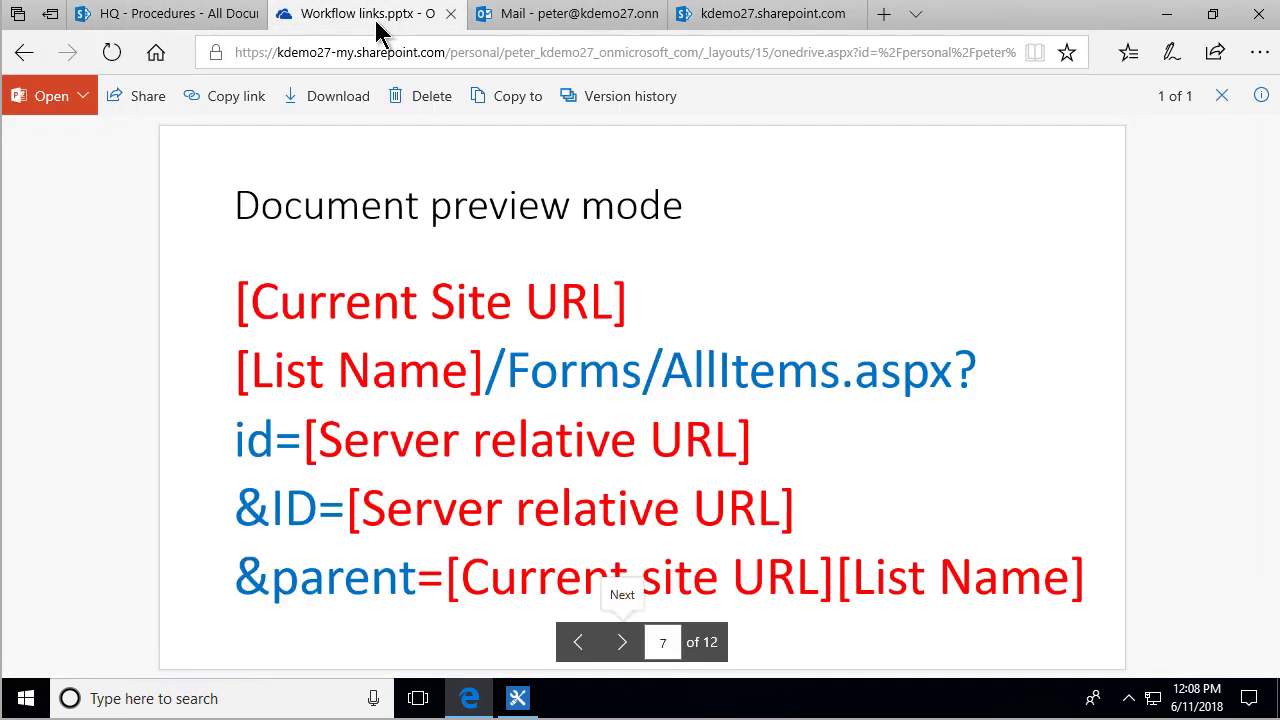
key("super+Right")
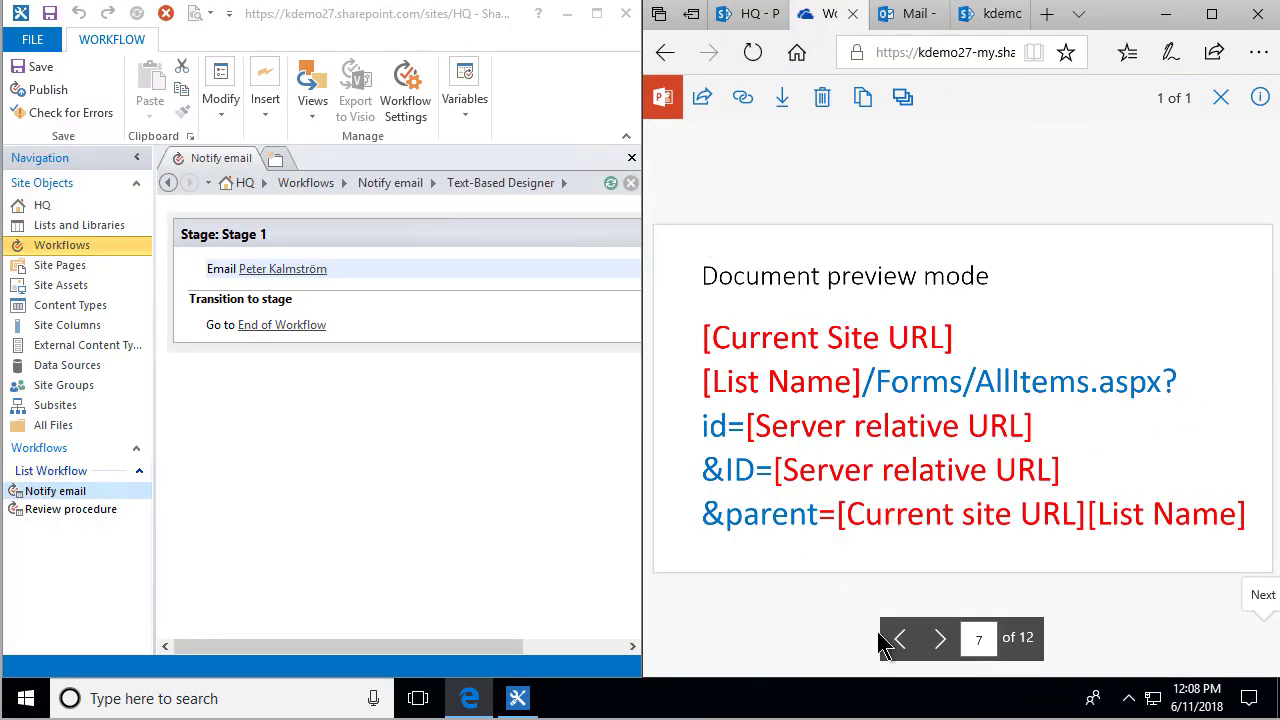
left_click(938, 640)
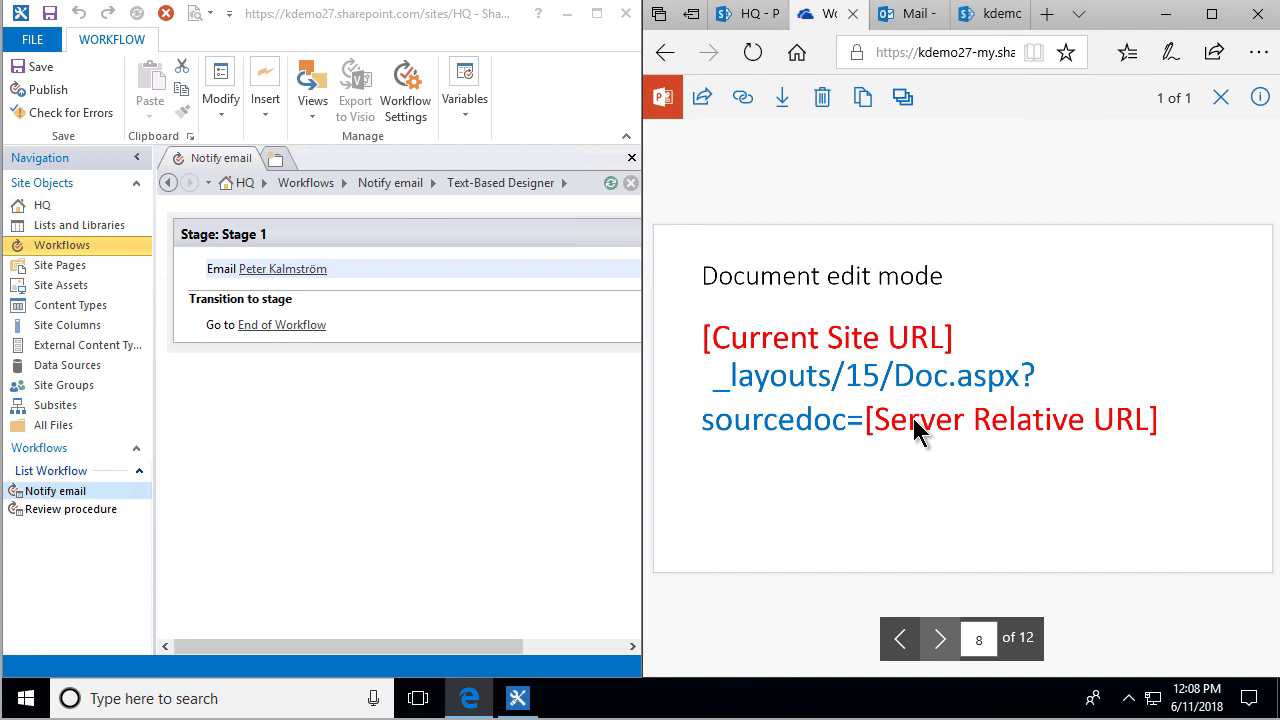
- Open the workflow's email message and add the line "Edit Doc" below the Read Doc link
left_click(302, 270)
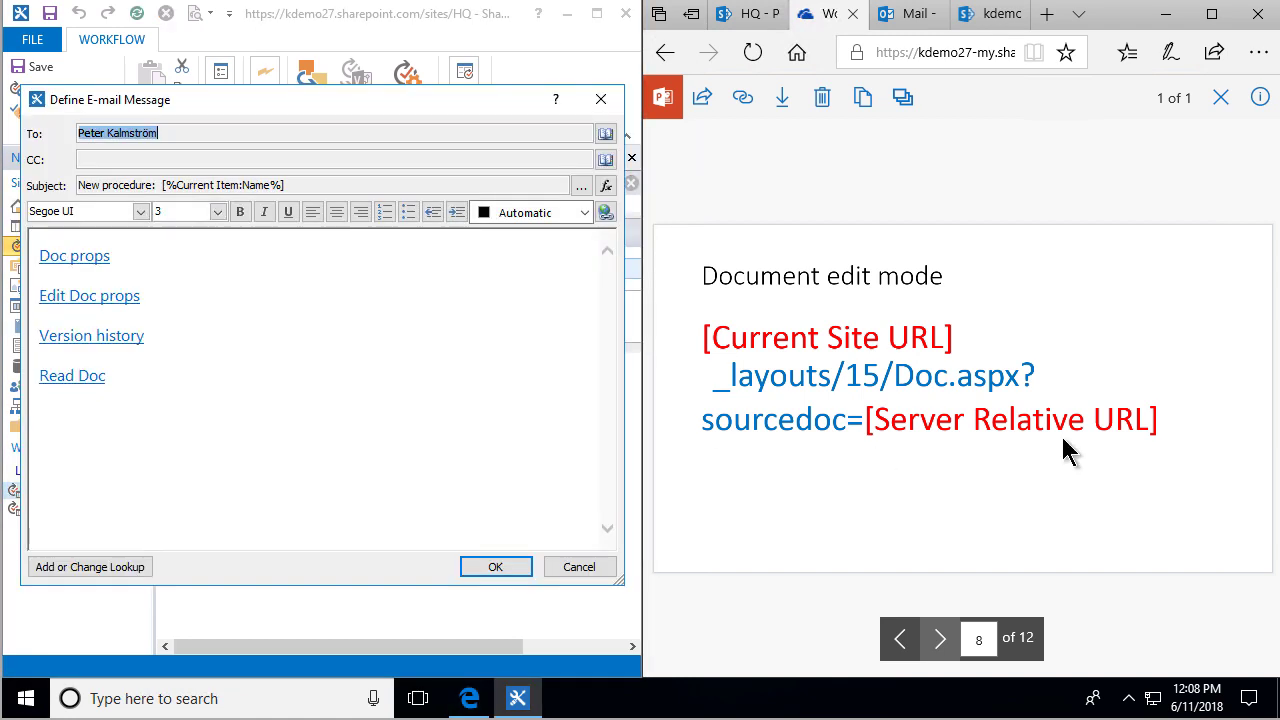
left_click(157, 372)
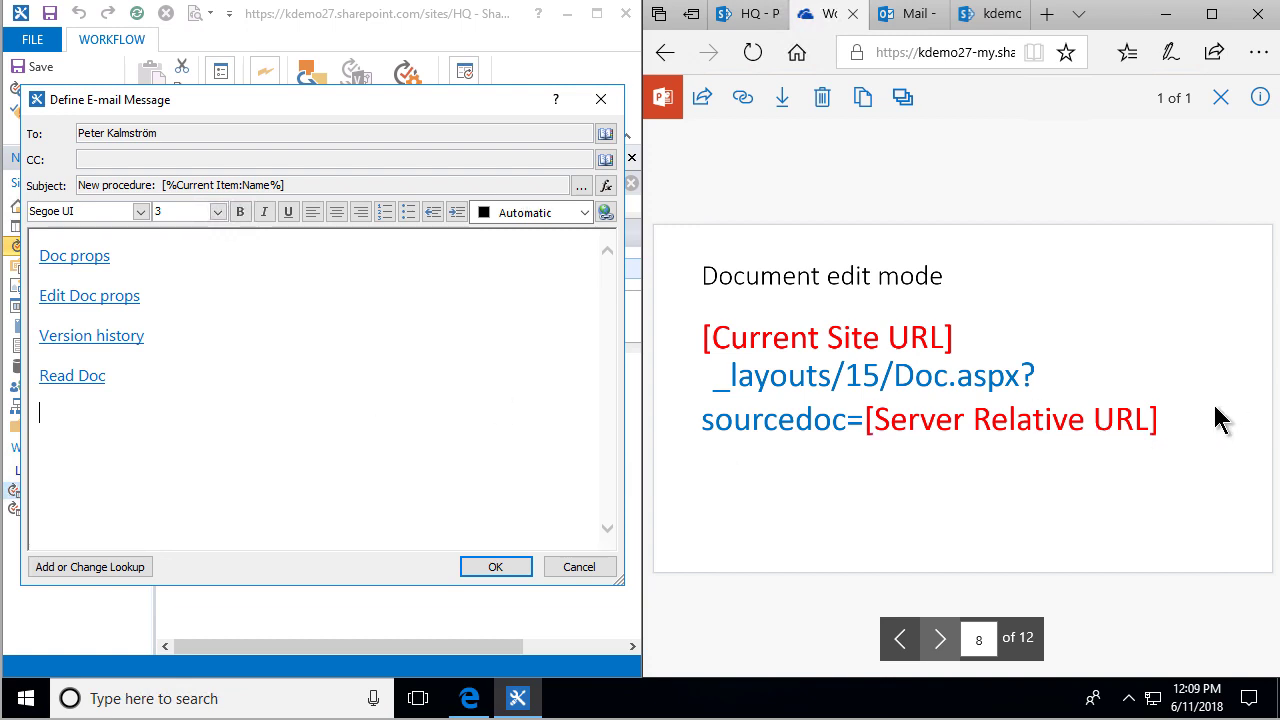
type("Edit Doc")
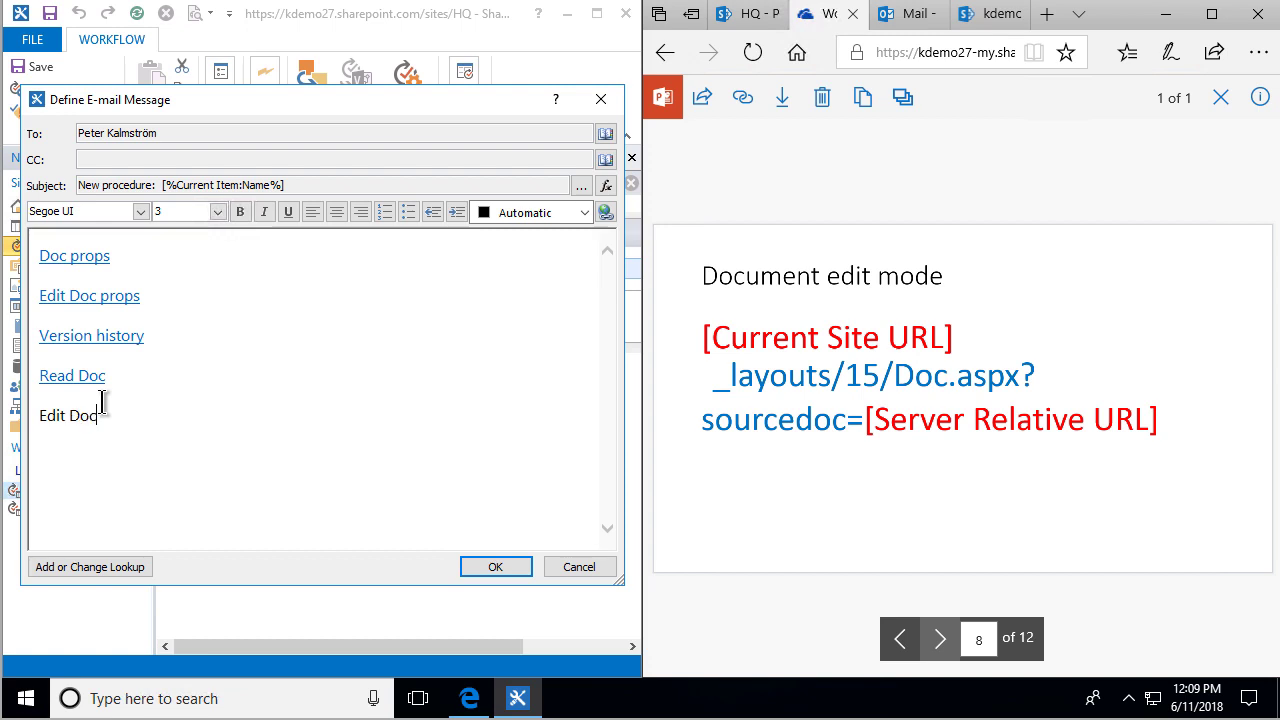
- Start a hyperlink on the "Edit Doc" text and begin its address with the Workflow Context lookup Current Site URL
key("shift+Home")
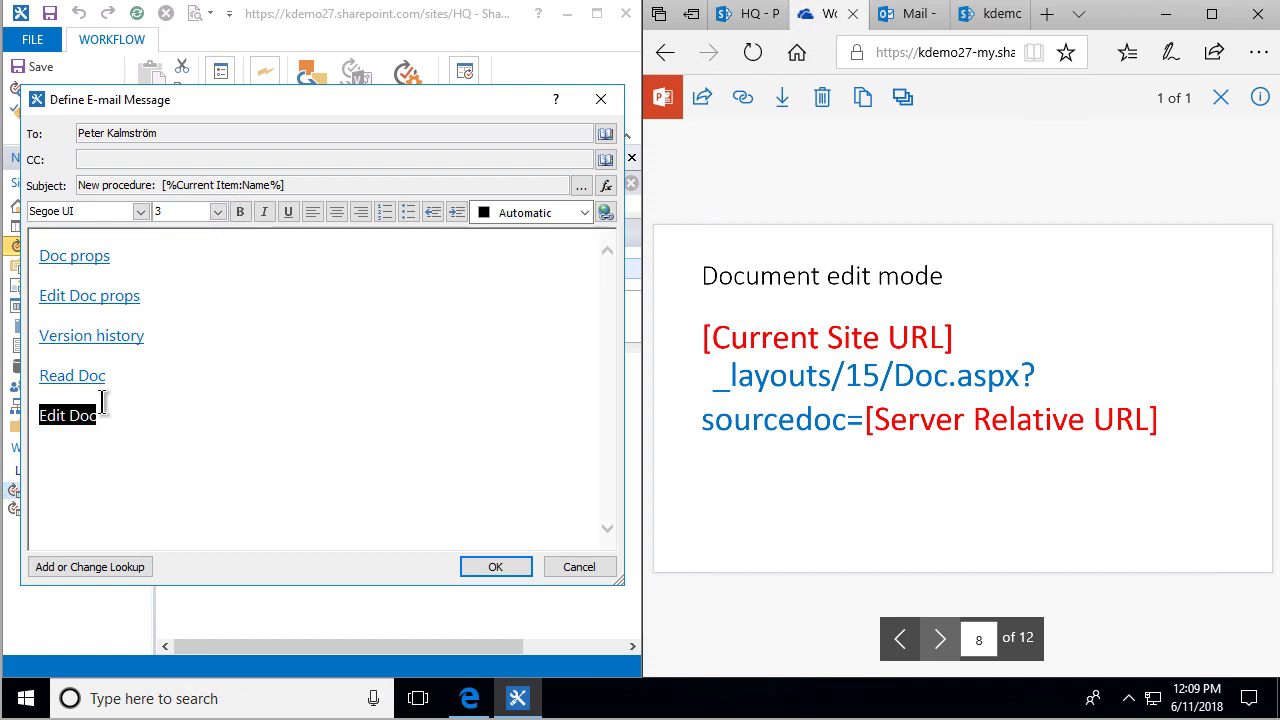
left_click(581, 188)
left_click(545, 143)
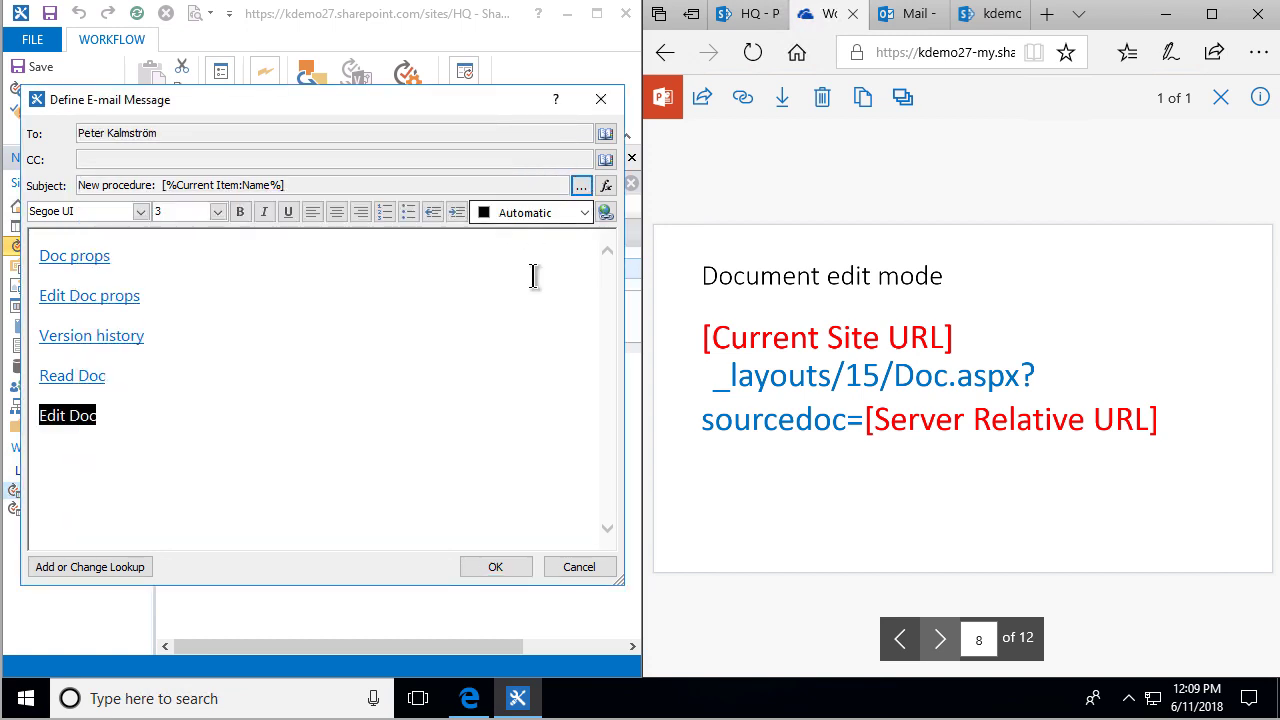
left_click(606, 213)
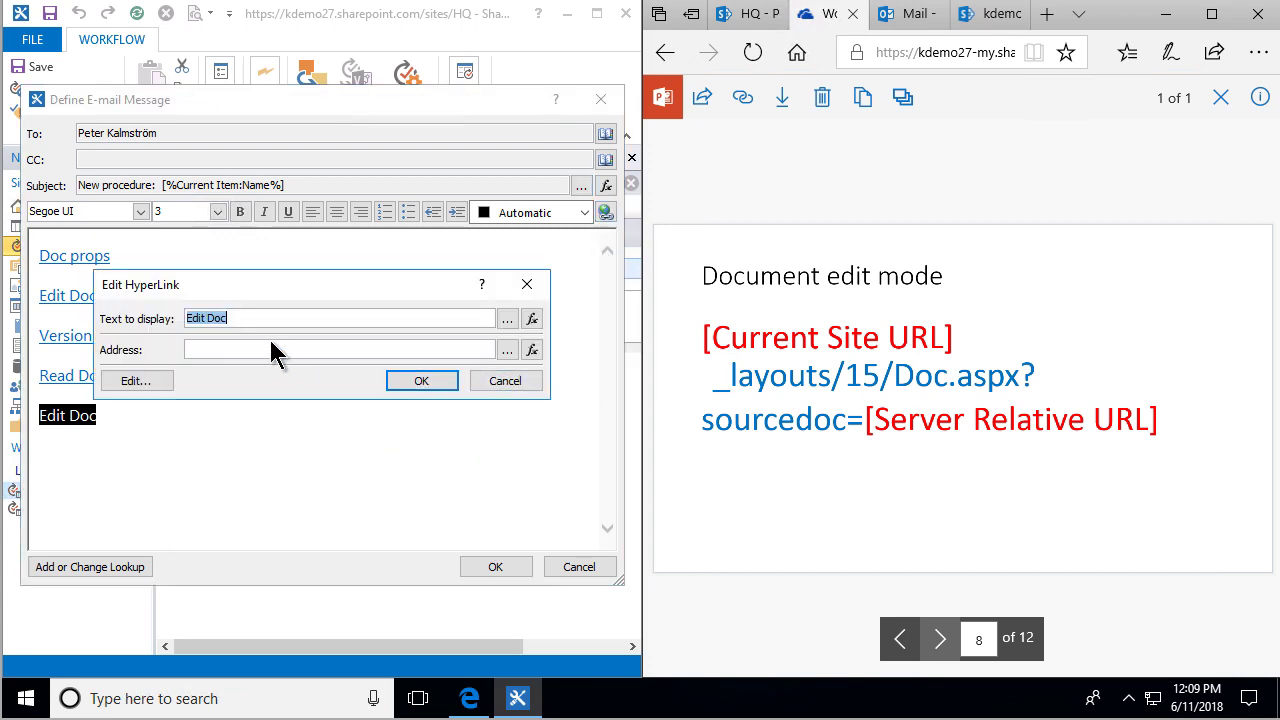
left_click(376, 350)
left_click(508, 352)
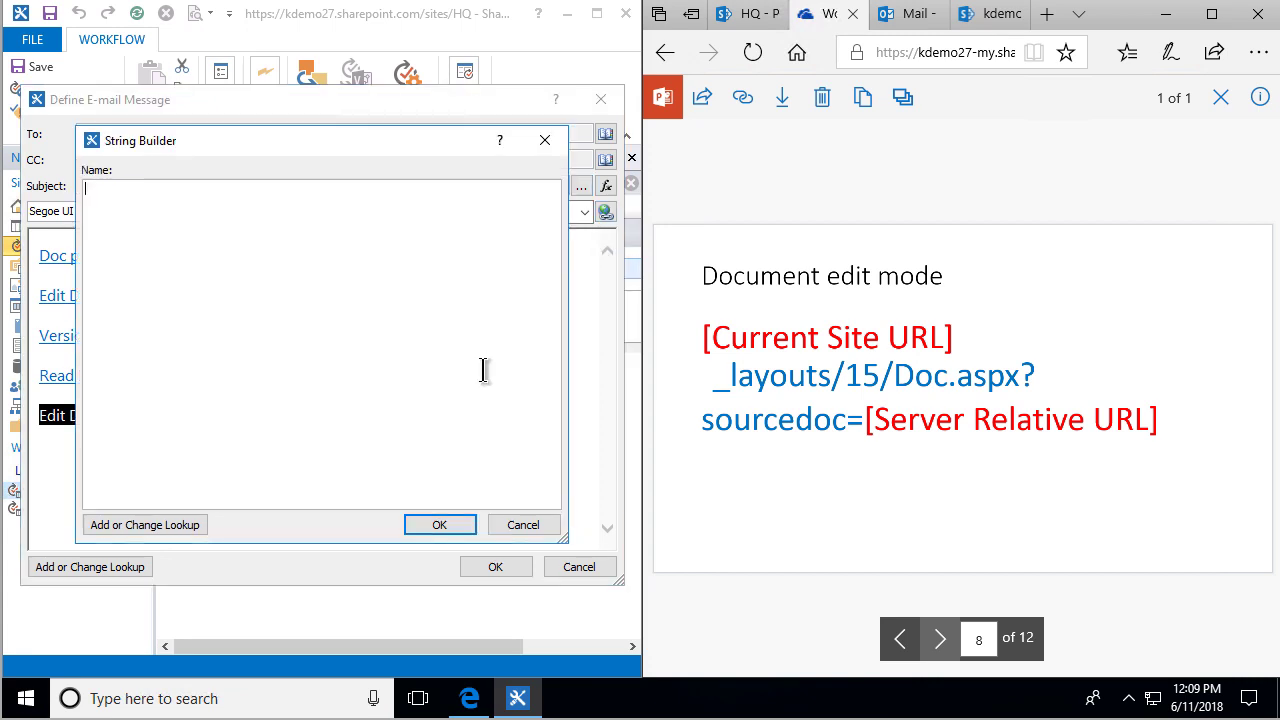
left_click(183, 526)
left_click(324, 332)
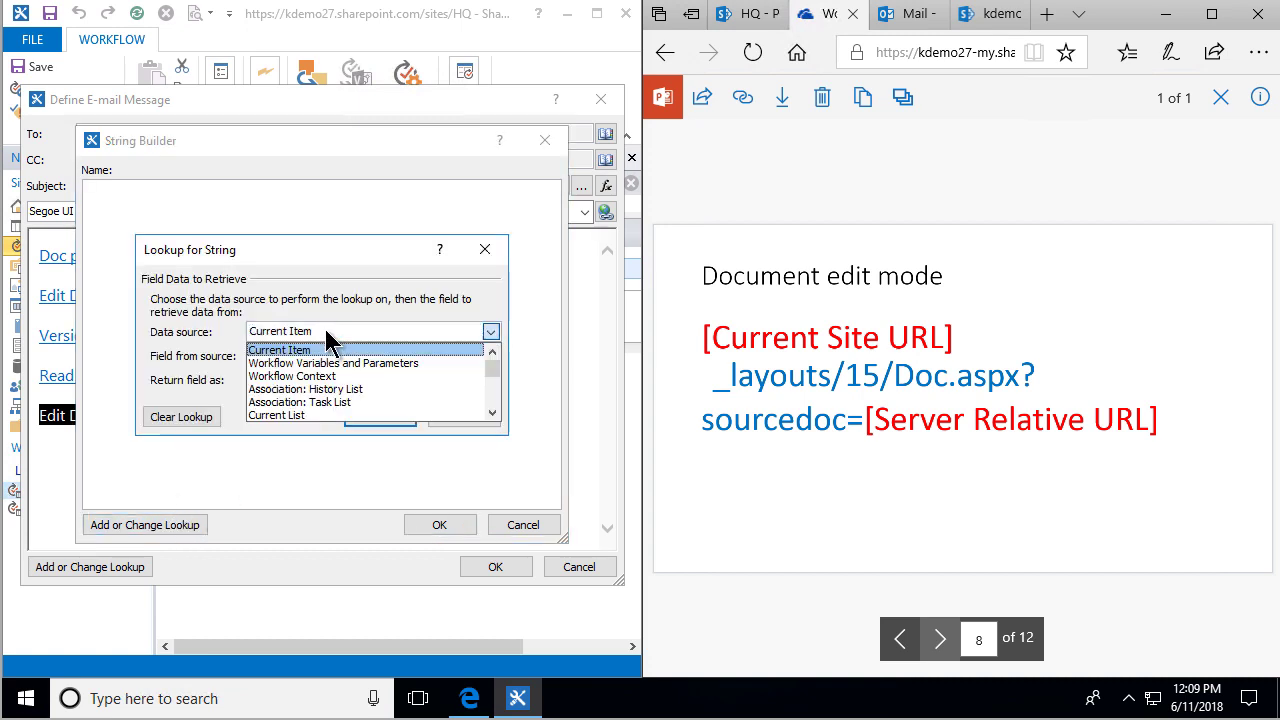
left_click(320, 372)
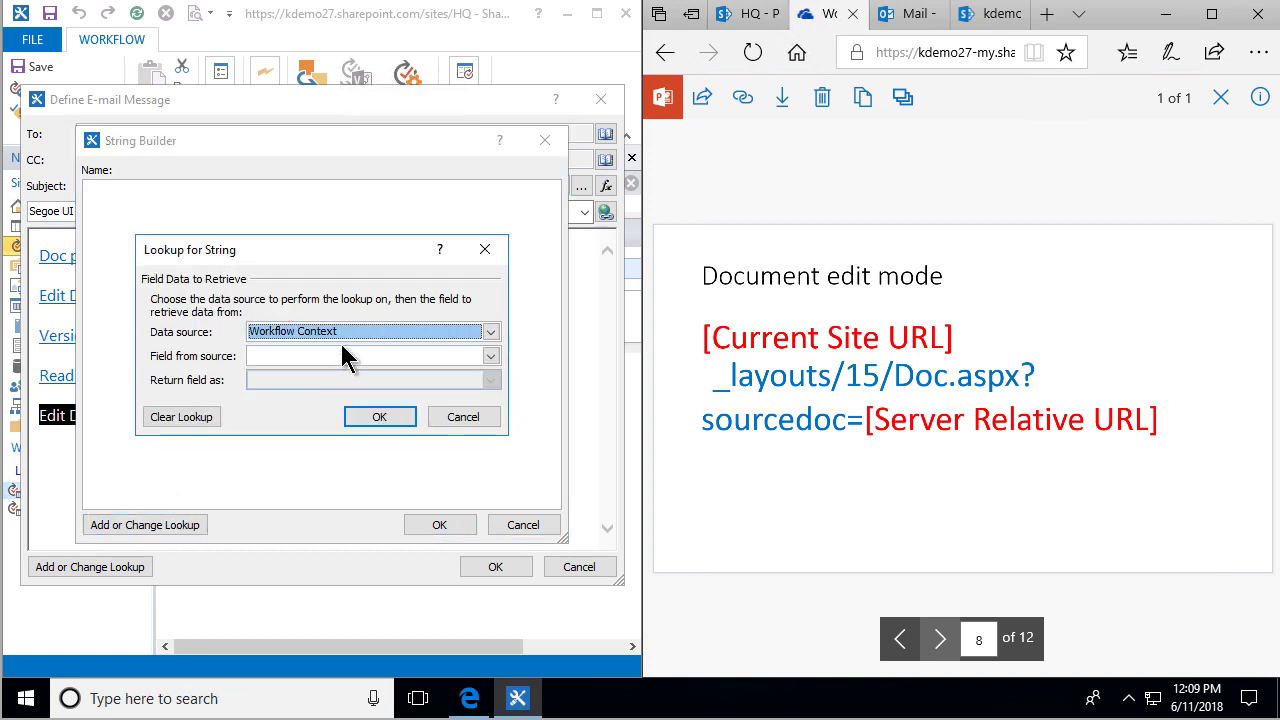
left_click(343, 356)
left_click(307, 413)
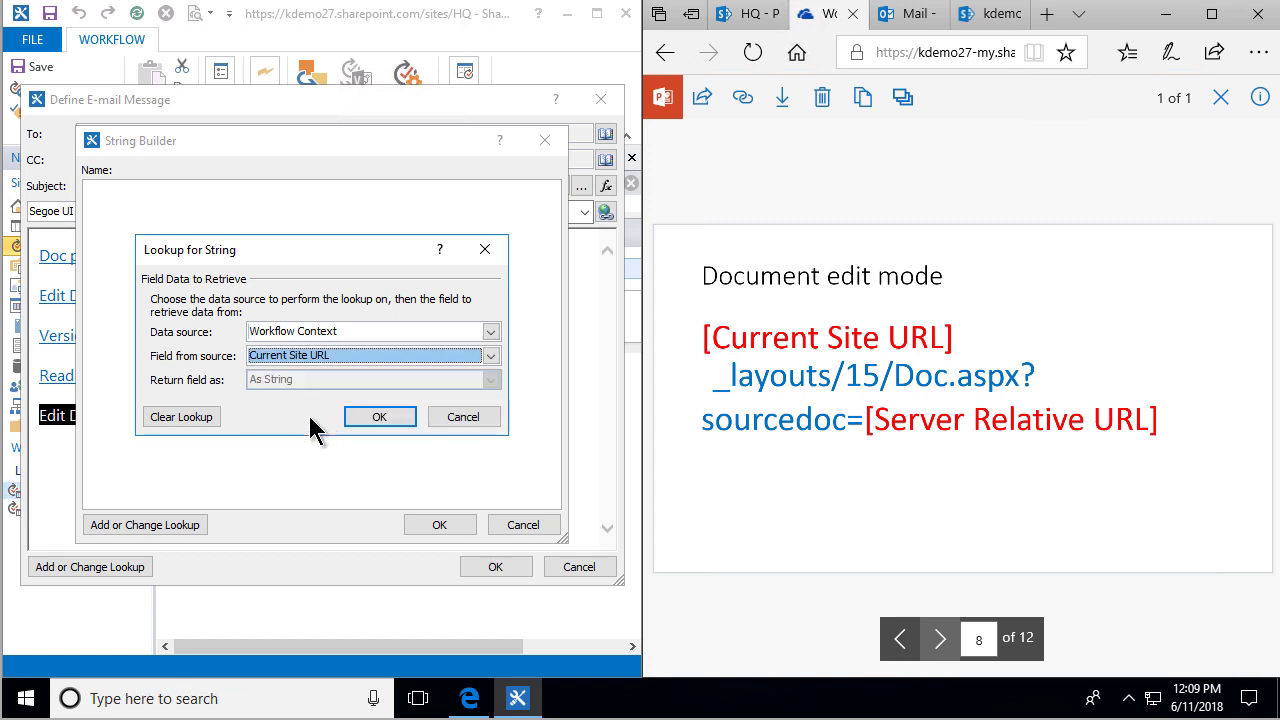
left_click(378, 417)
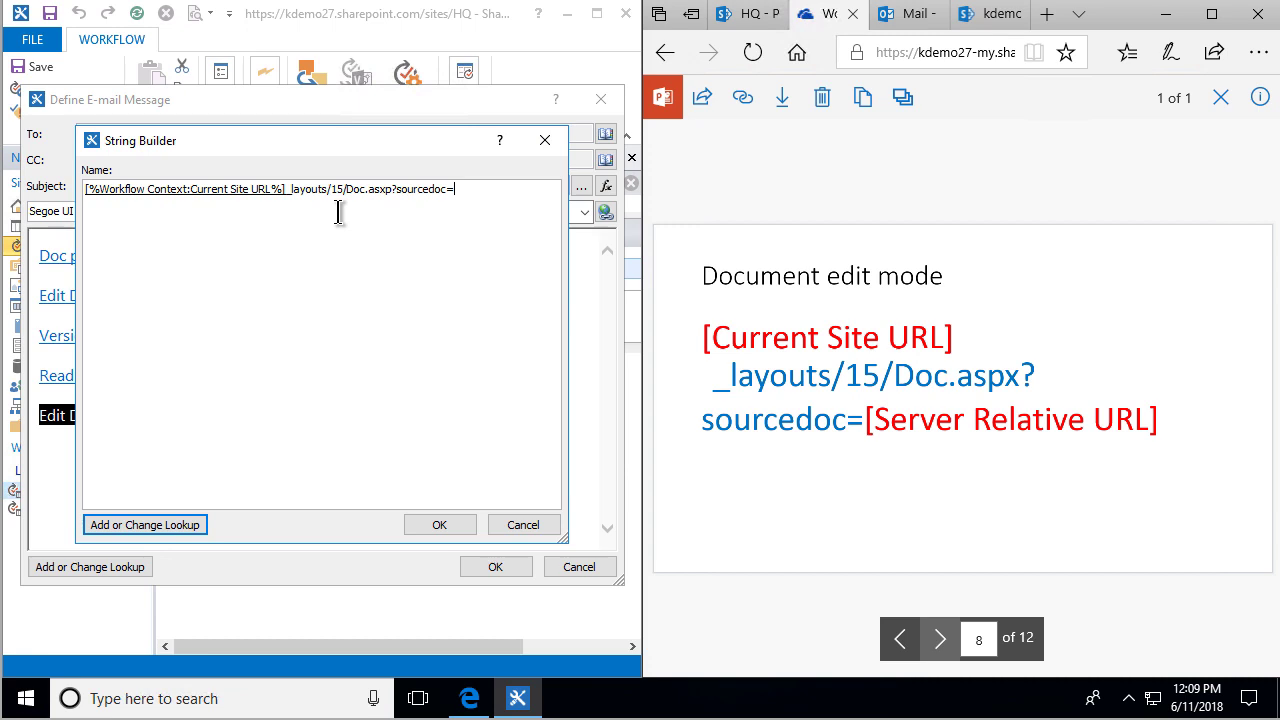
- Append "_layouts/15/Doc.asxp?sourcedoc=" and the Current Item lookup Server Relative URL to the address, and apply the Edit Doc link
left_click(196, 526)
left_click(330, 358)
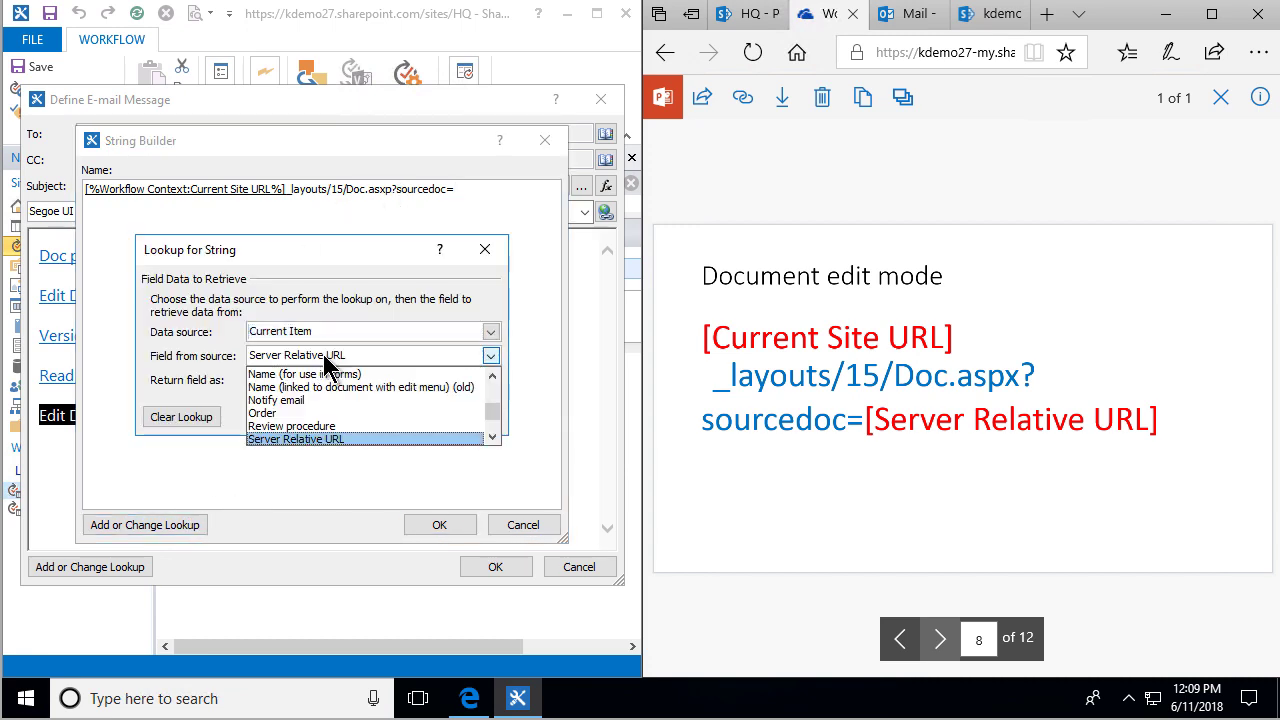
left_click(300, 439)
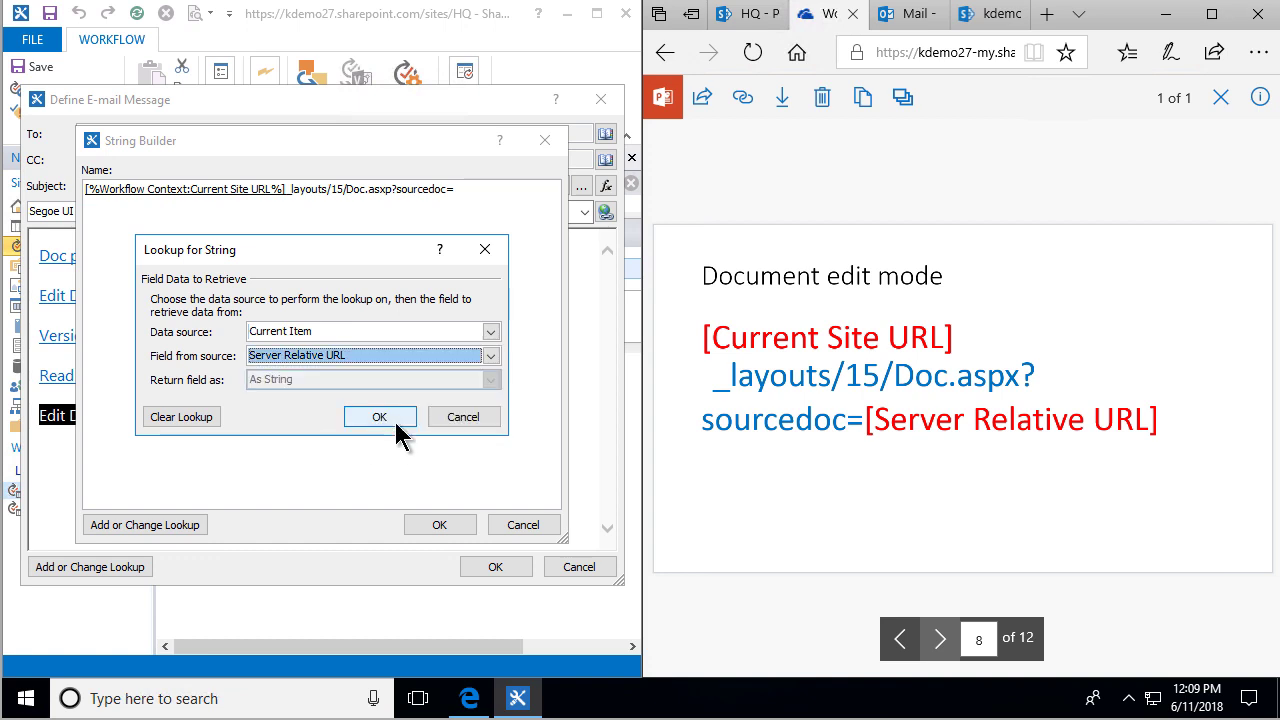
left_click(380, 417)
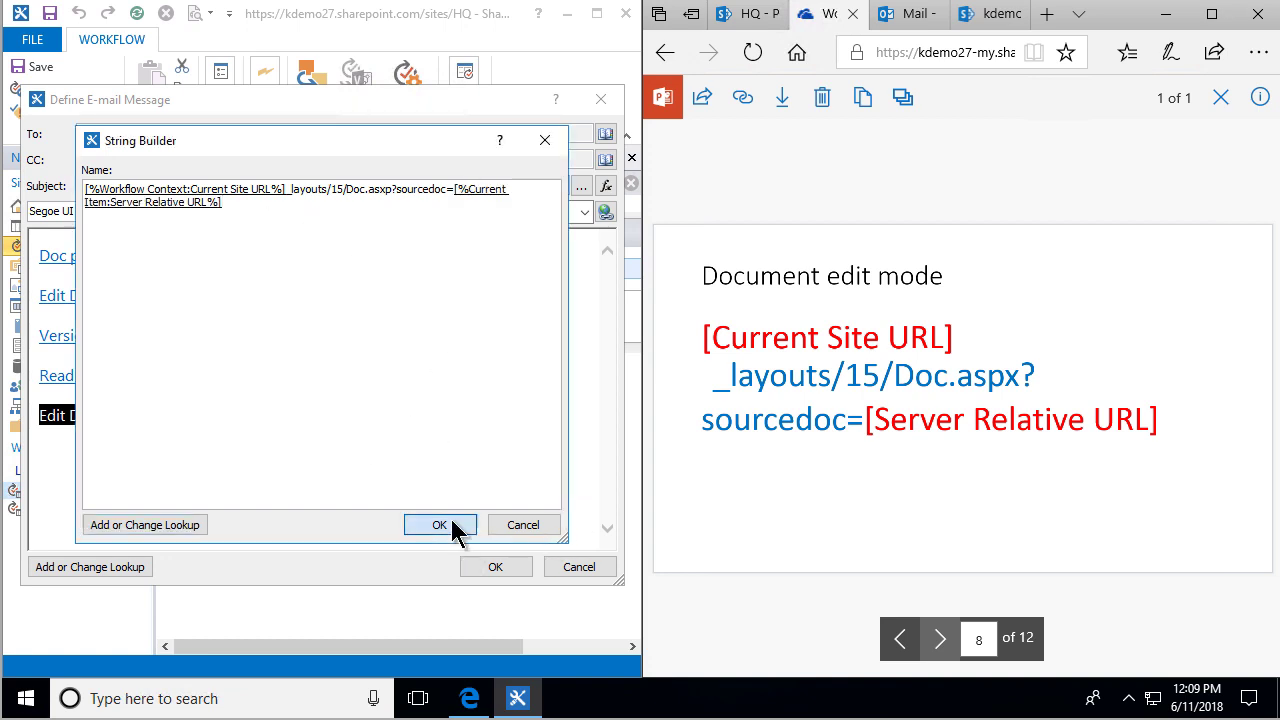
left_click(440, 526)
left_click(421, 381)
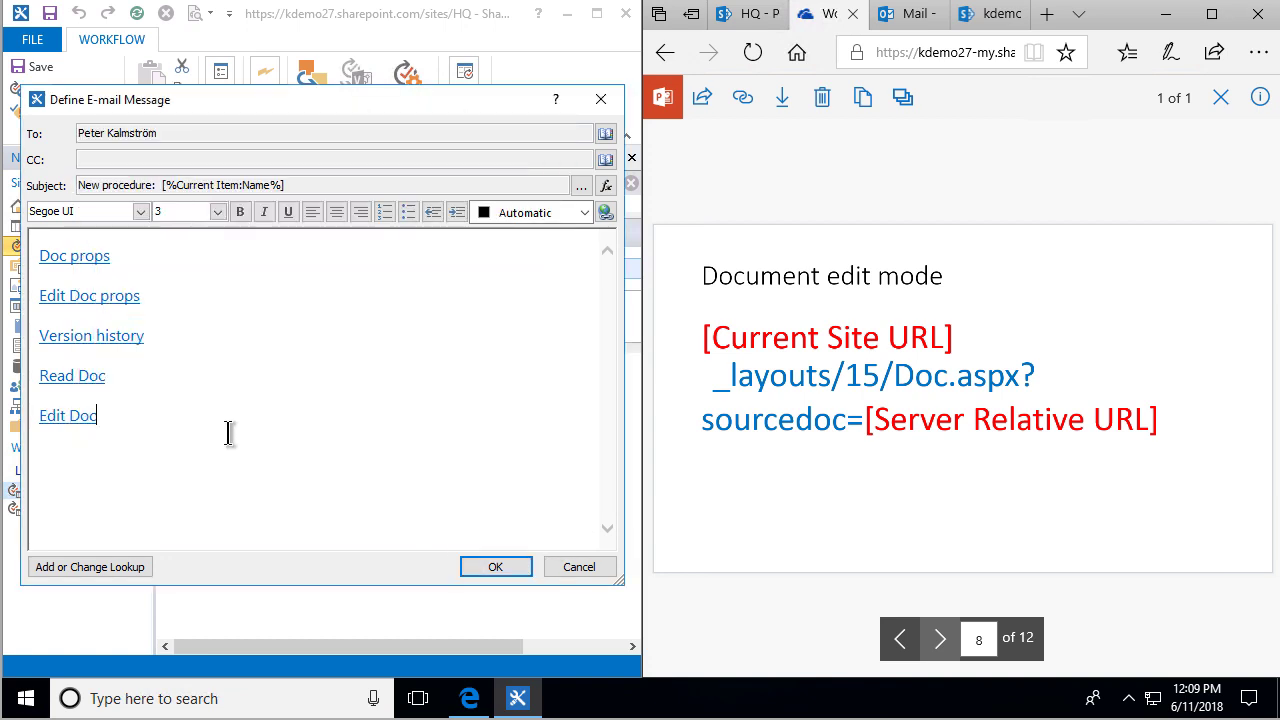
- Show the New alert slide and paste a copy of the Edit Doc link on a new line below it in the message
left_click(939, 645)
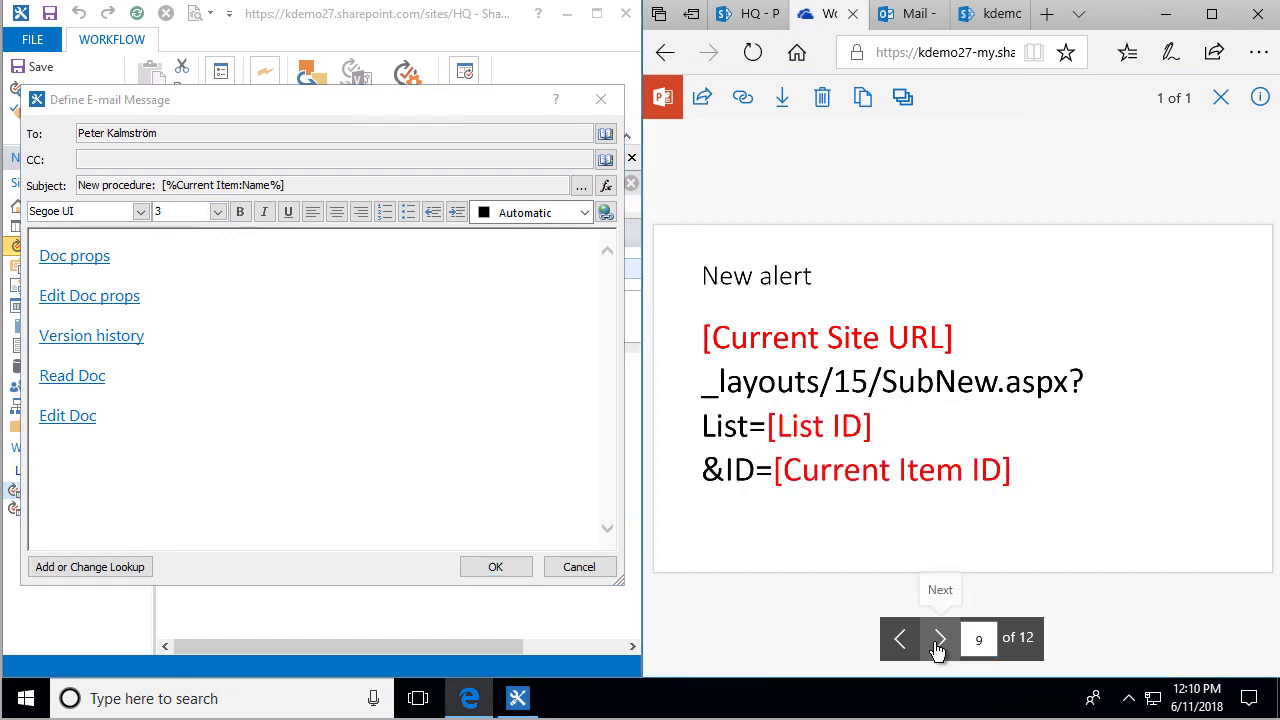
left_click(146, 428)
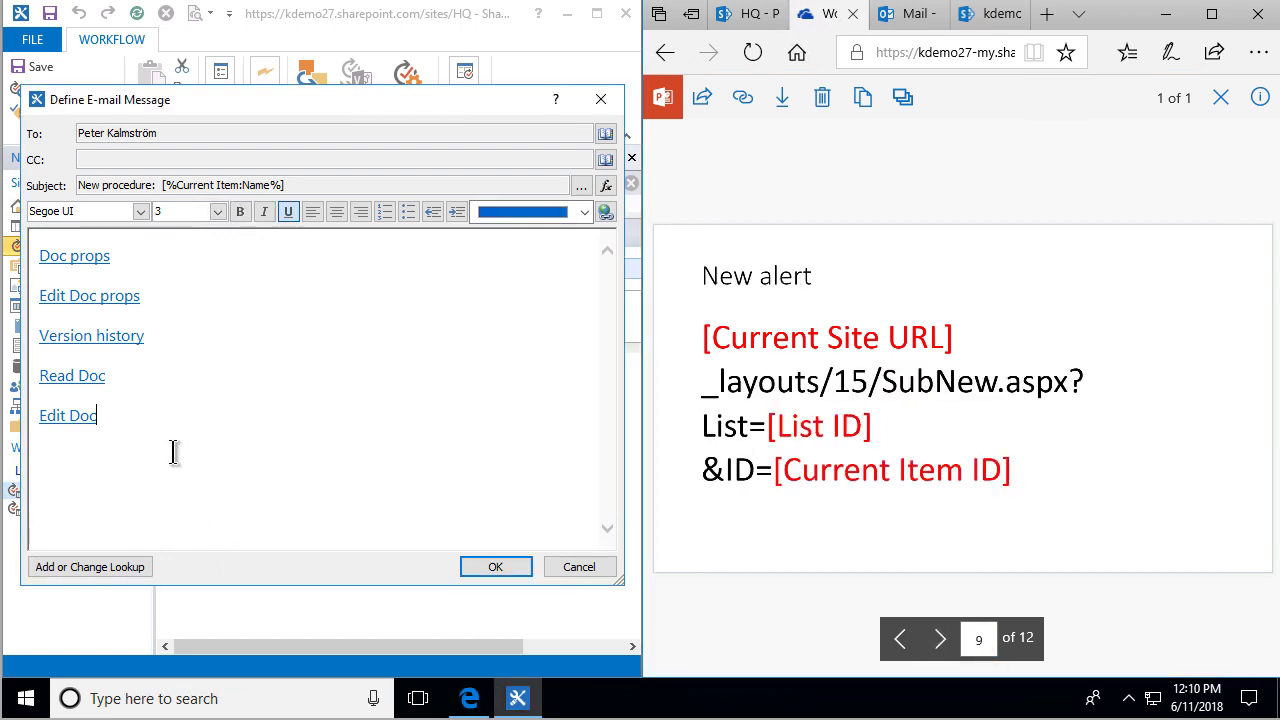
key("Return")
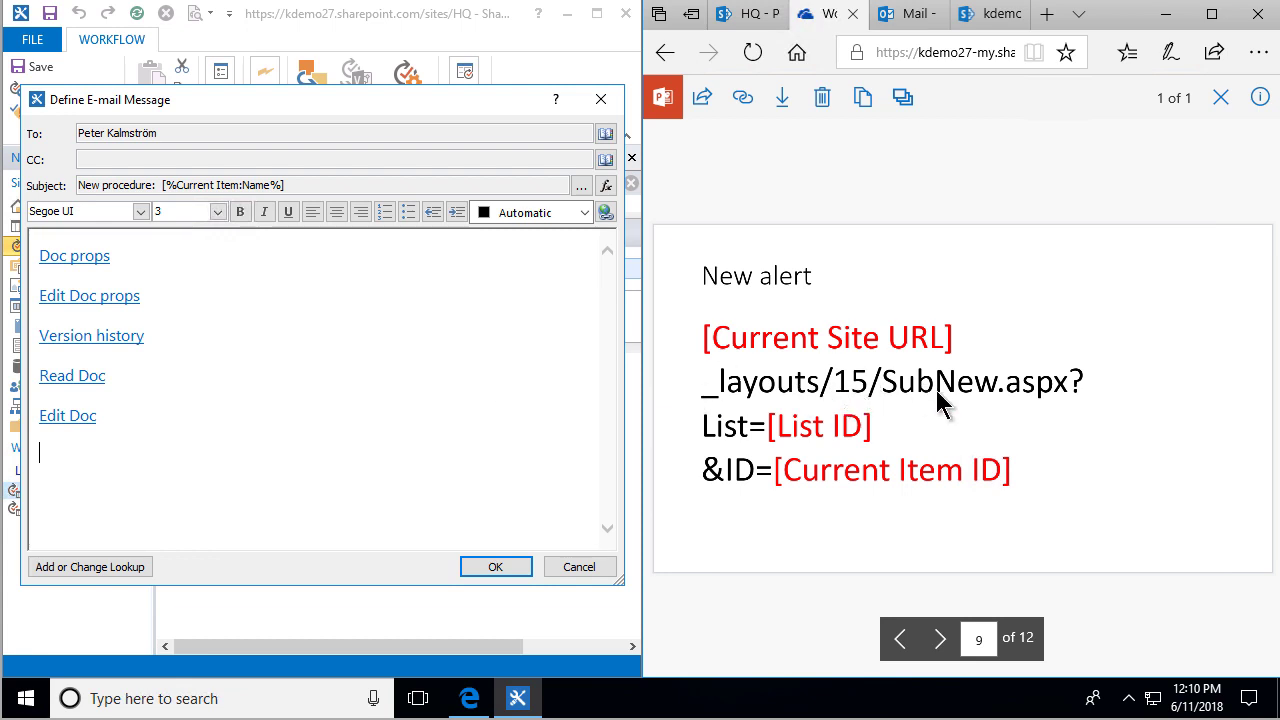
triple_click(123, 420)
key("ctrl+c")
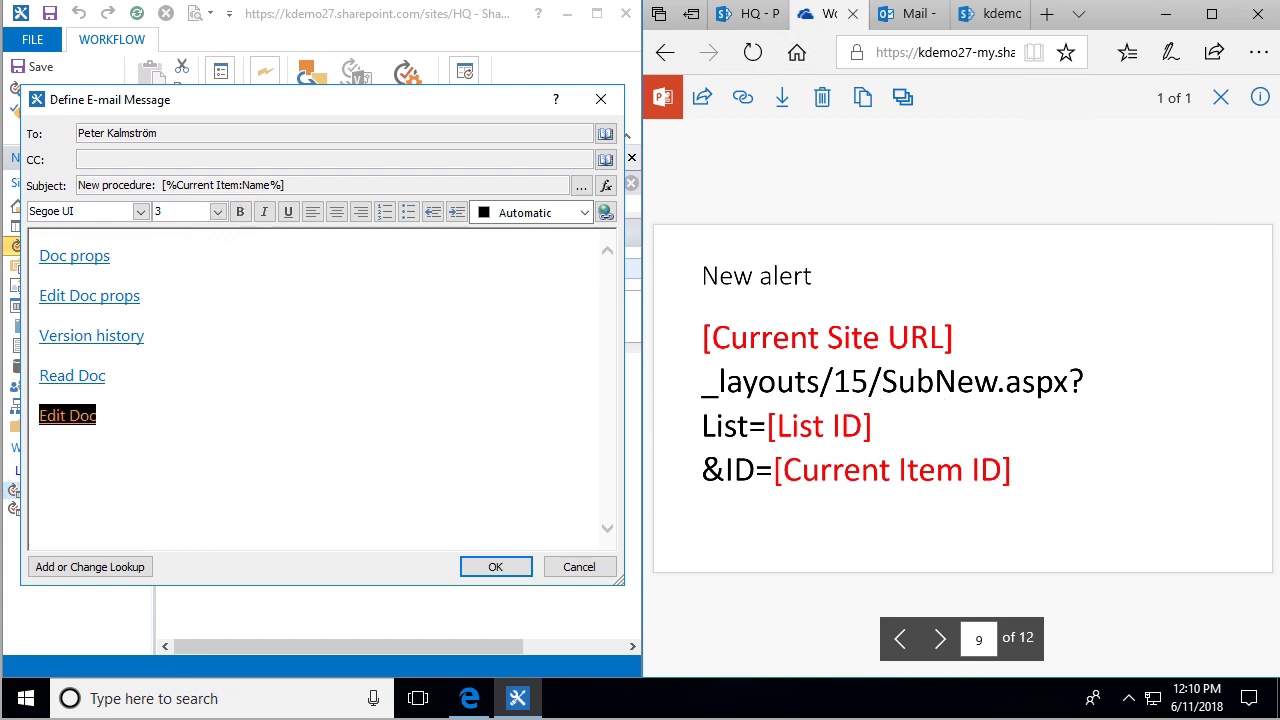
left_click(141, 455)
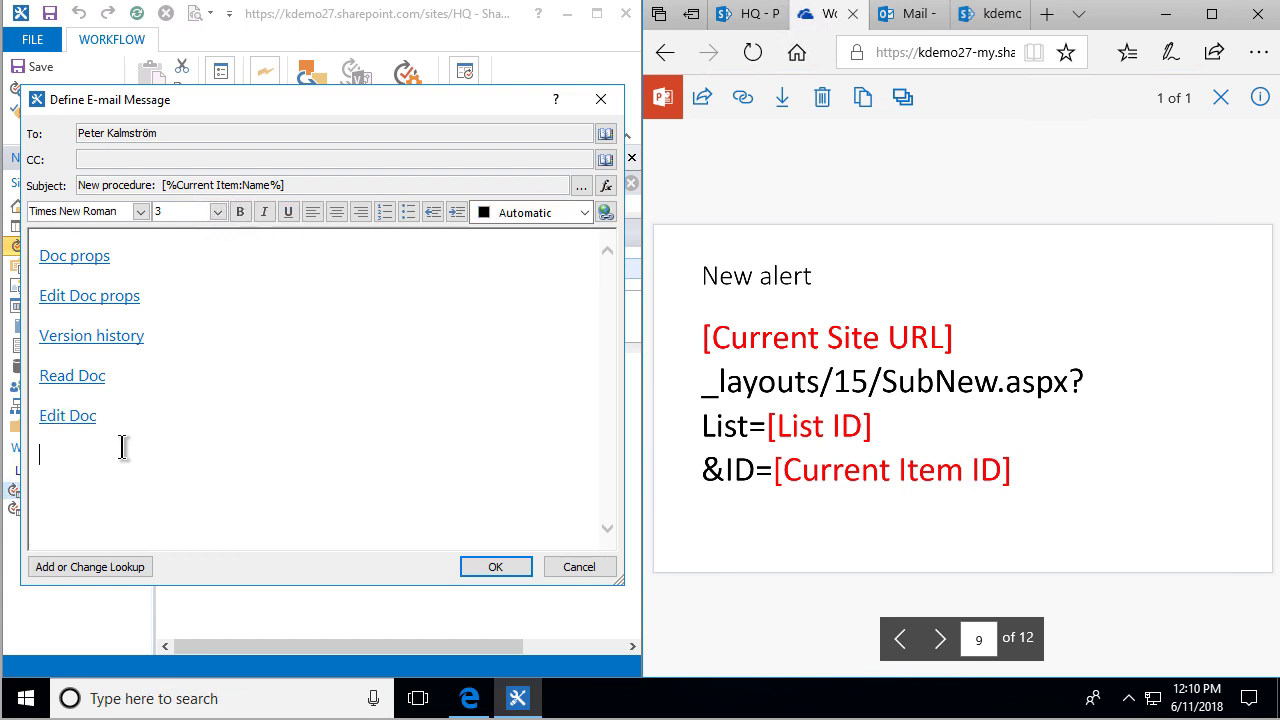
key("ctrl+v")
- Open the copied link for editing and set its display text to "New Alert on Doc"
double_click(63, 456)
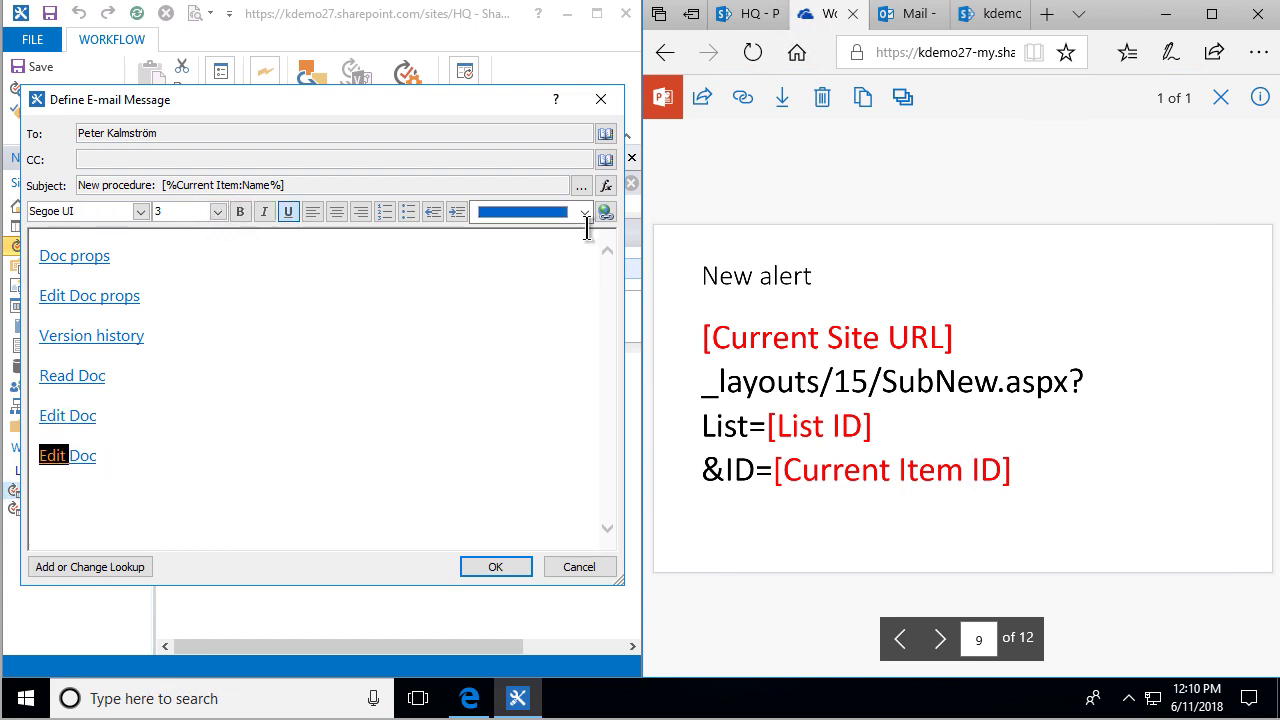
left_click(605, 212)
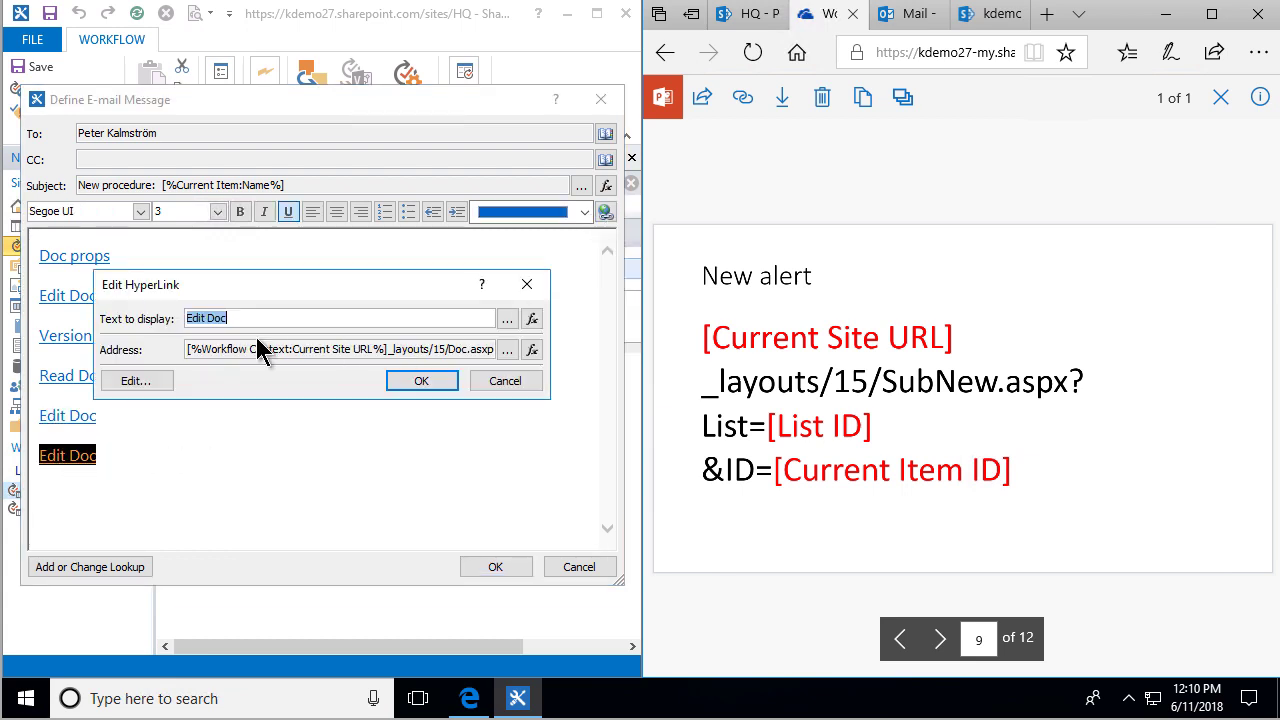
double_click(196, 321)
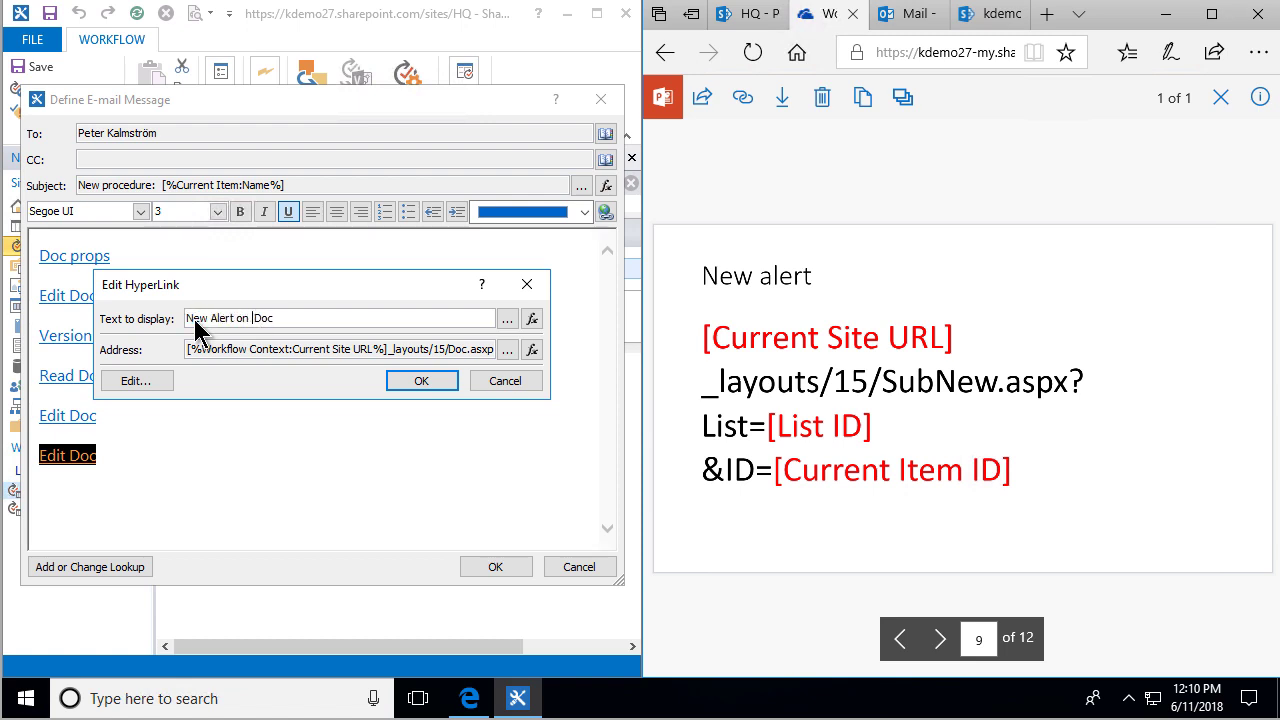
- In the copied link's address, replace Doc with SubNew and sourcedoc with List, and delete the Server Relative URL lookup
left_click(507, 349)
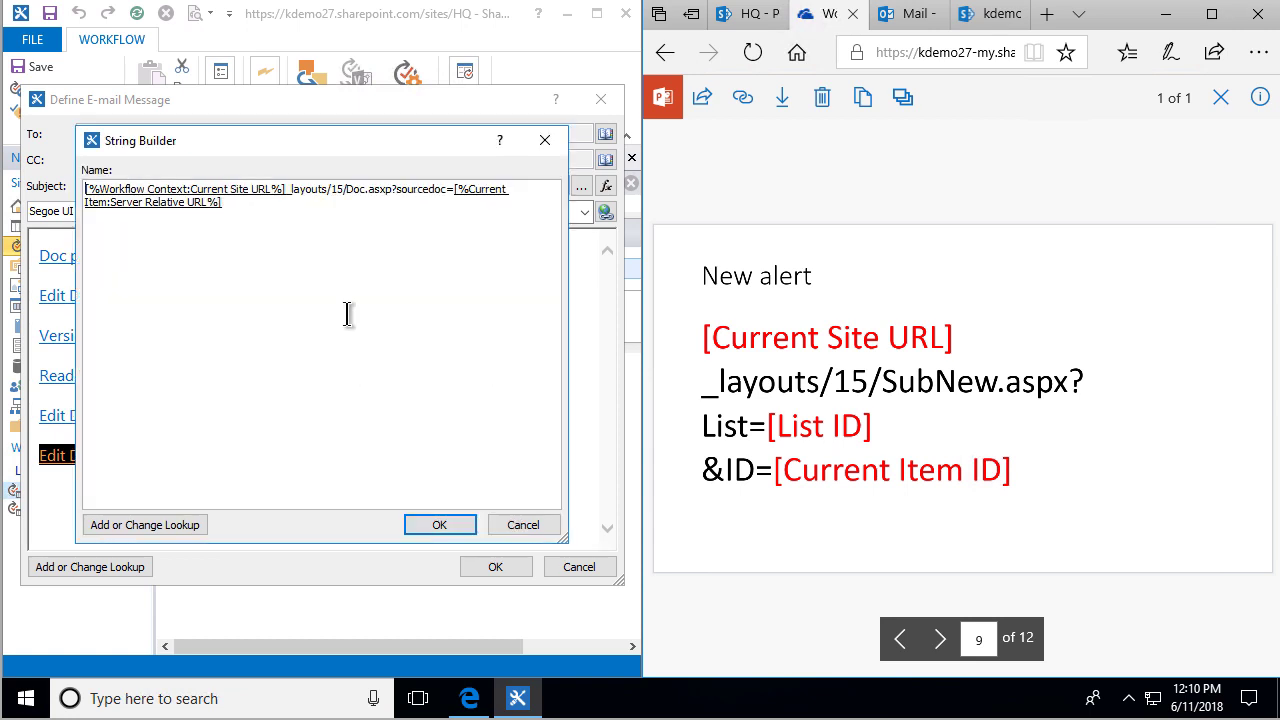
double_click(356, 189)
type("SubNew")
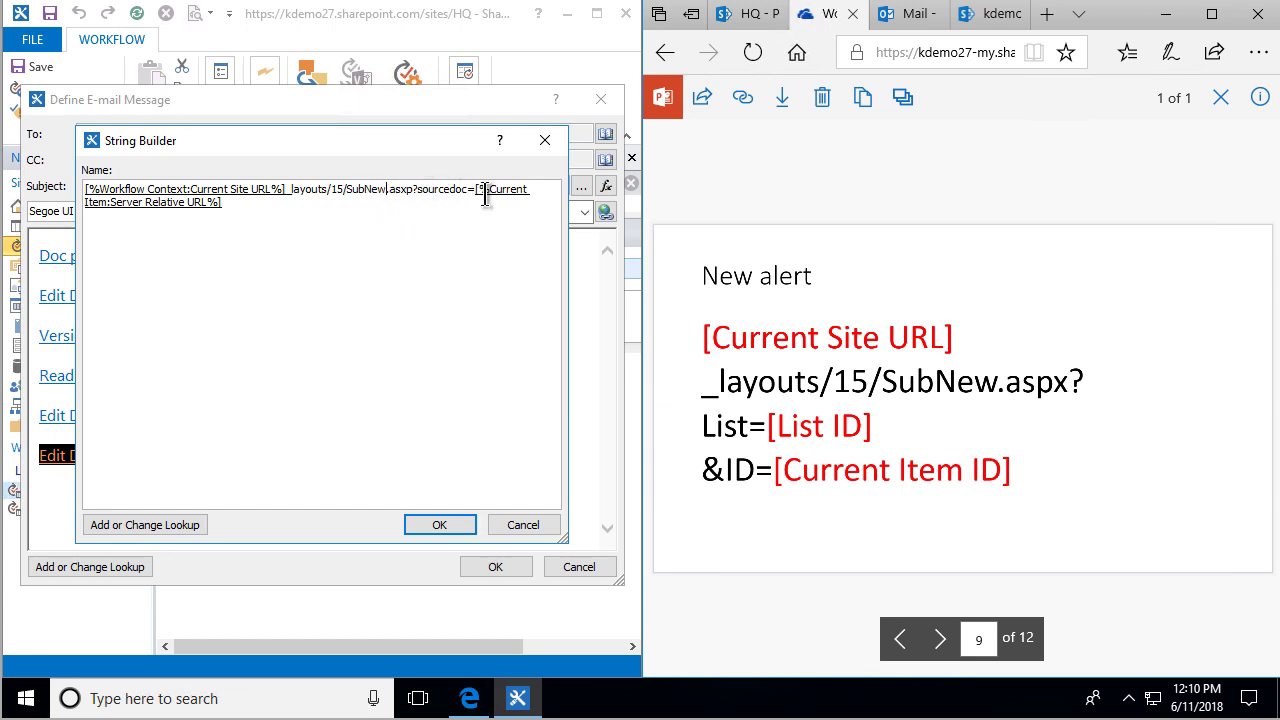
double_click(437, 190)
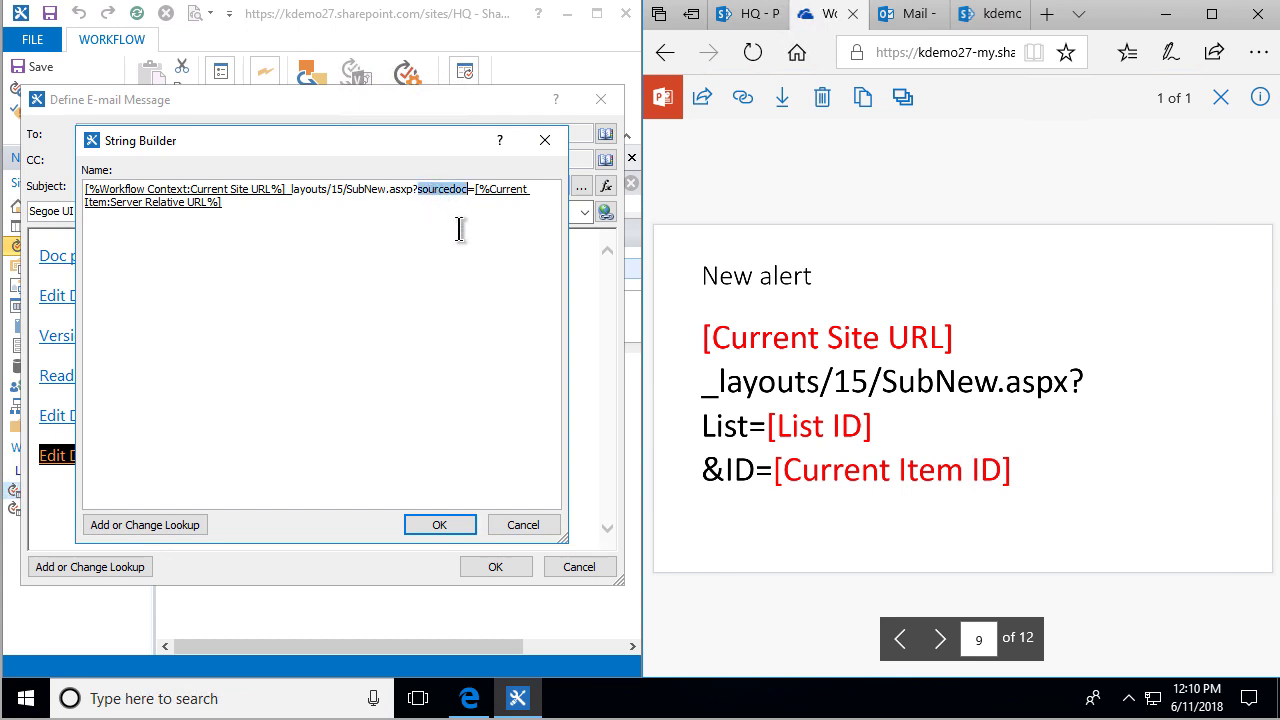
type("Listy")
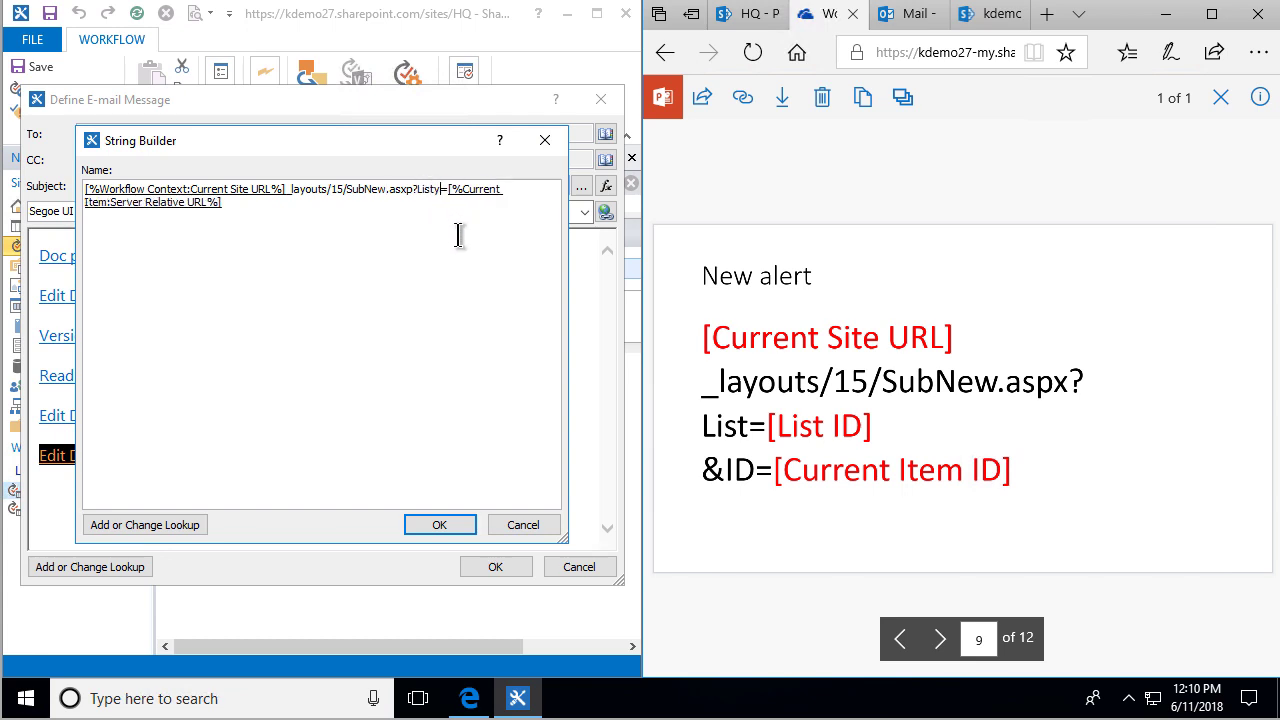
key("BackSpace")
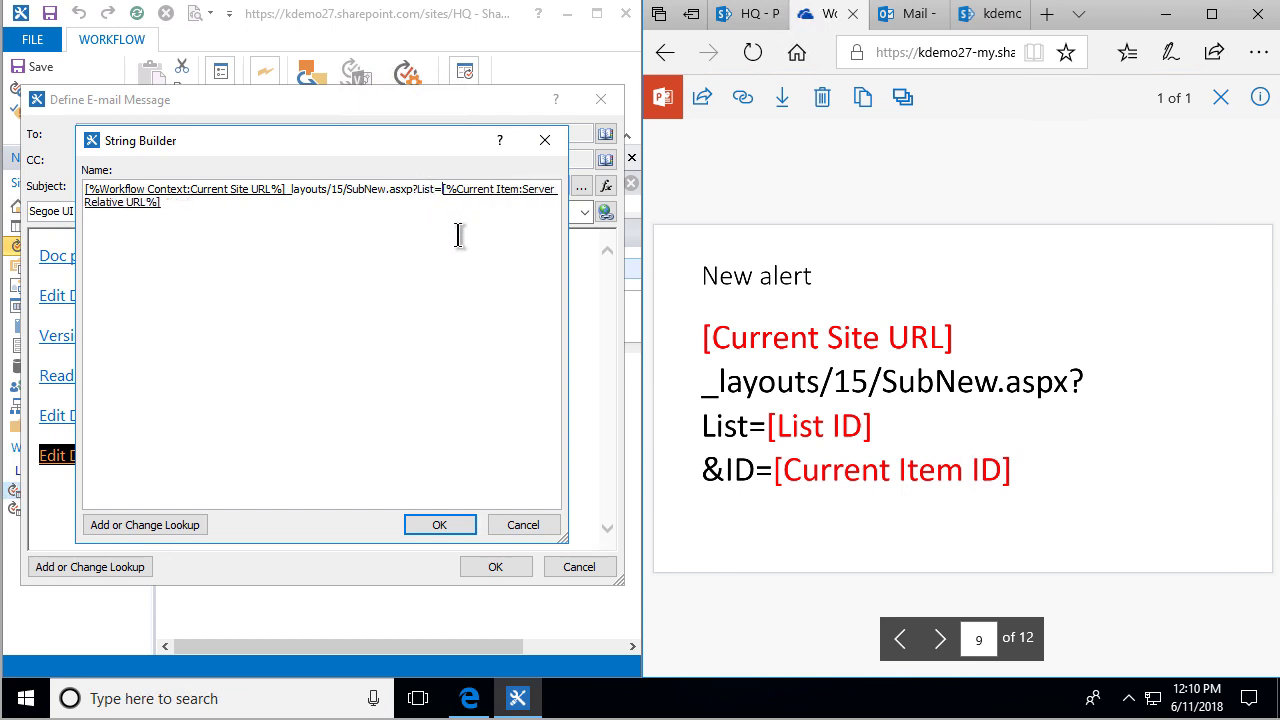
key("ctrl+shift+End")
key("Delete")
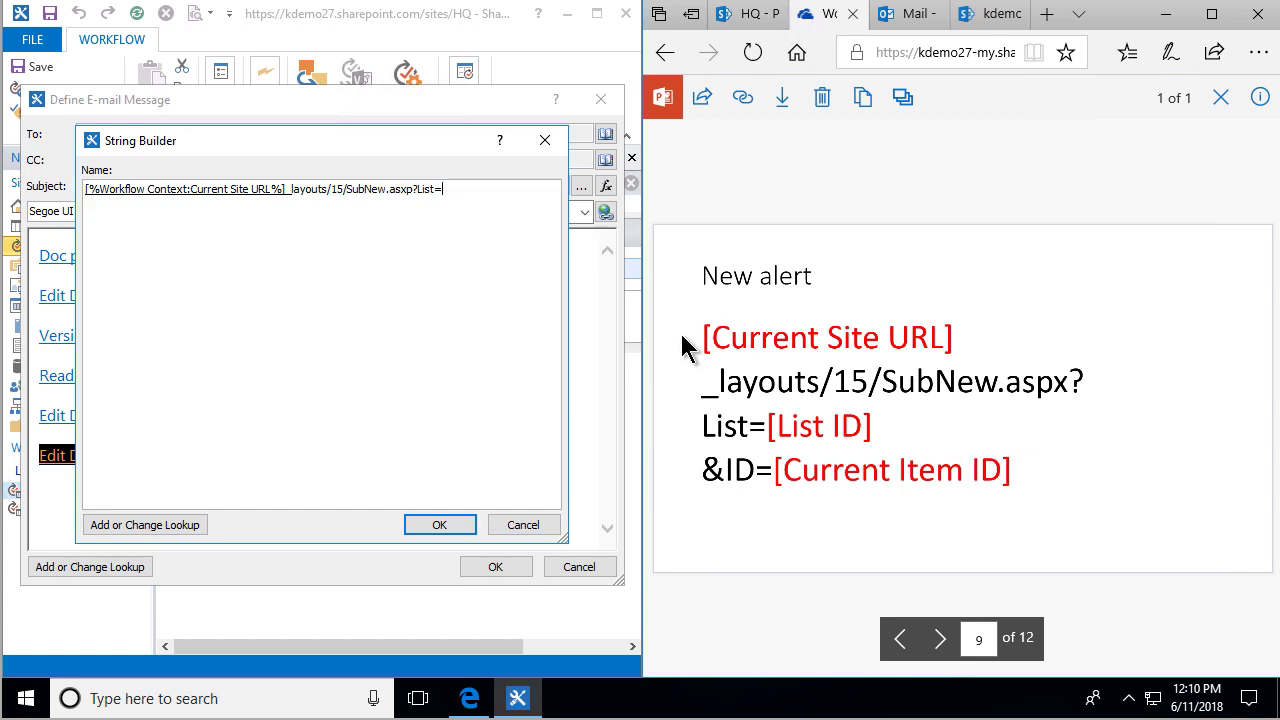
- Insert the Workflow Context lookup List ID after "List=" in the address
left_click(158, 530)
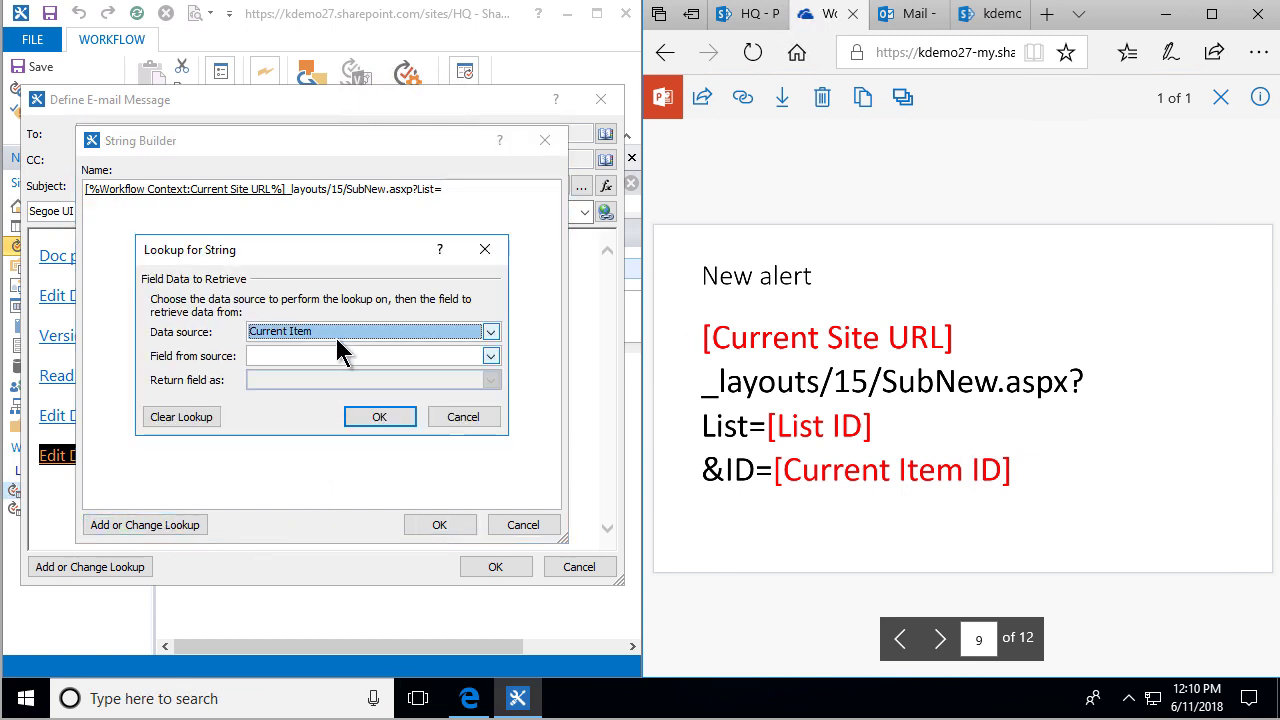
left_click(335, 333)
left_click(336, 377)
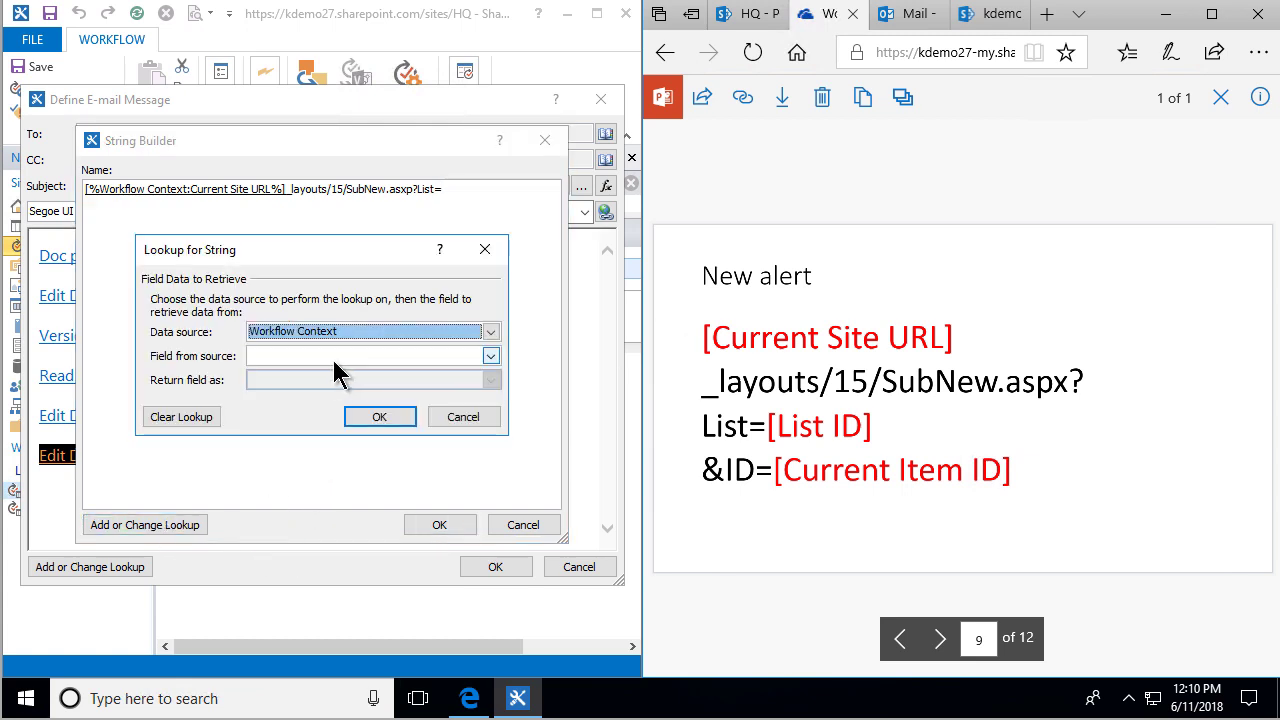
left_click(335, 358)
left_click(493, 437)
left_click(493, 437)
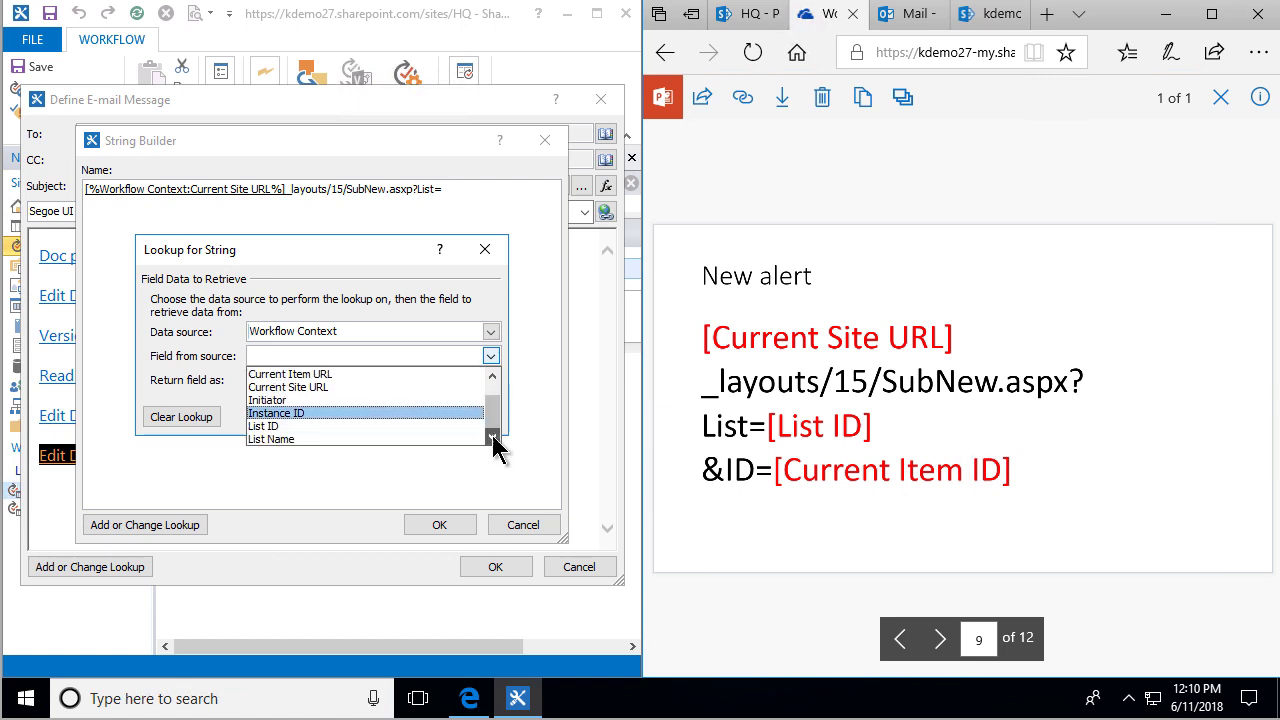
left_click(342, 425)
left_click(372, 417)
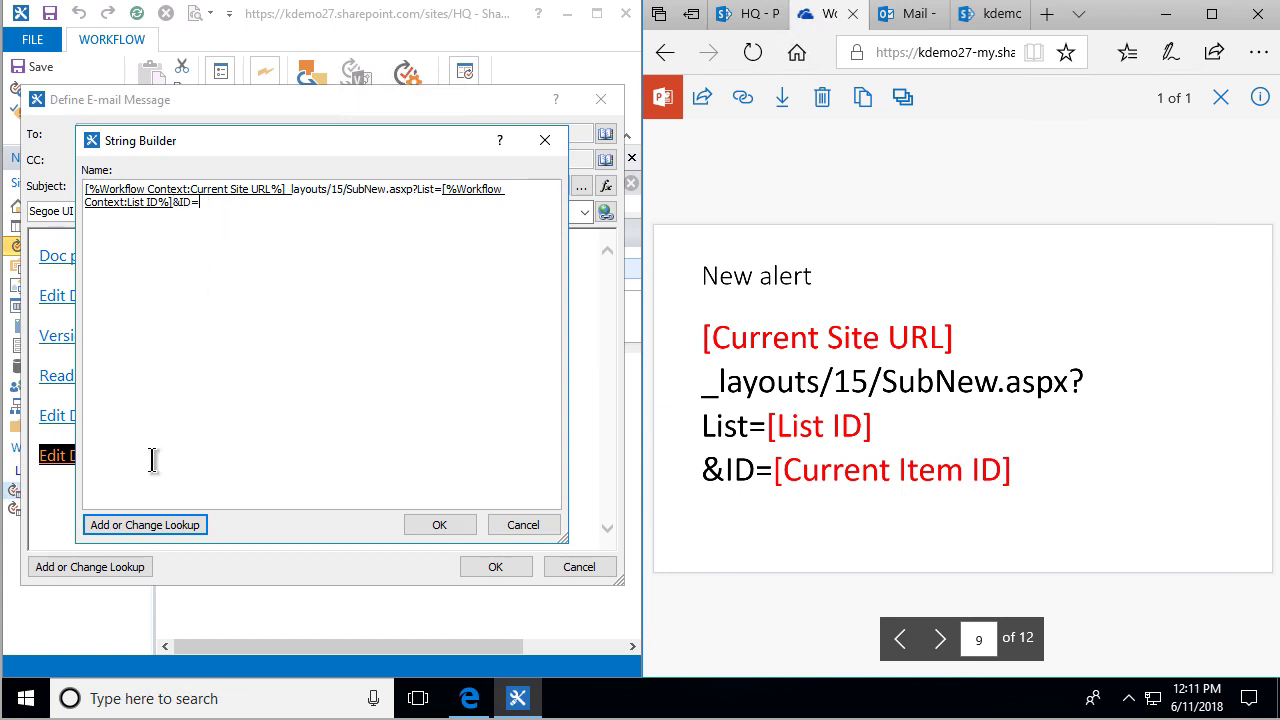
- Append "&ID=" and the Current Item lookup ID to the address, and apply the New Alert on Doc link
left_click(181, 527)
left_click(326, 360)
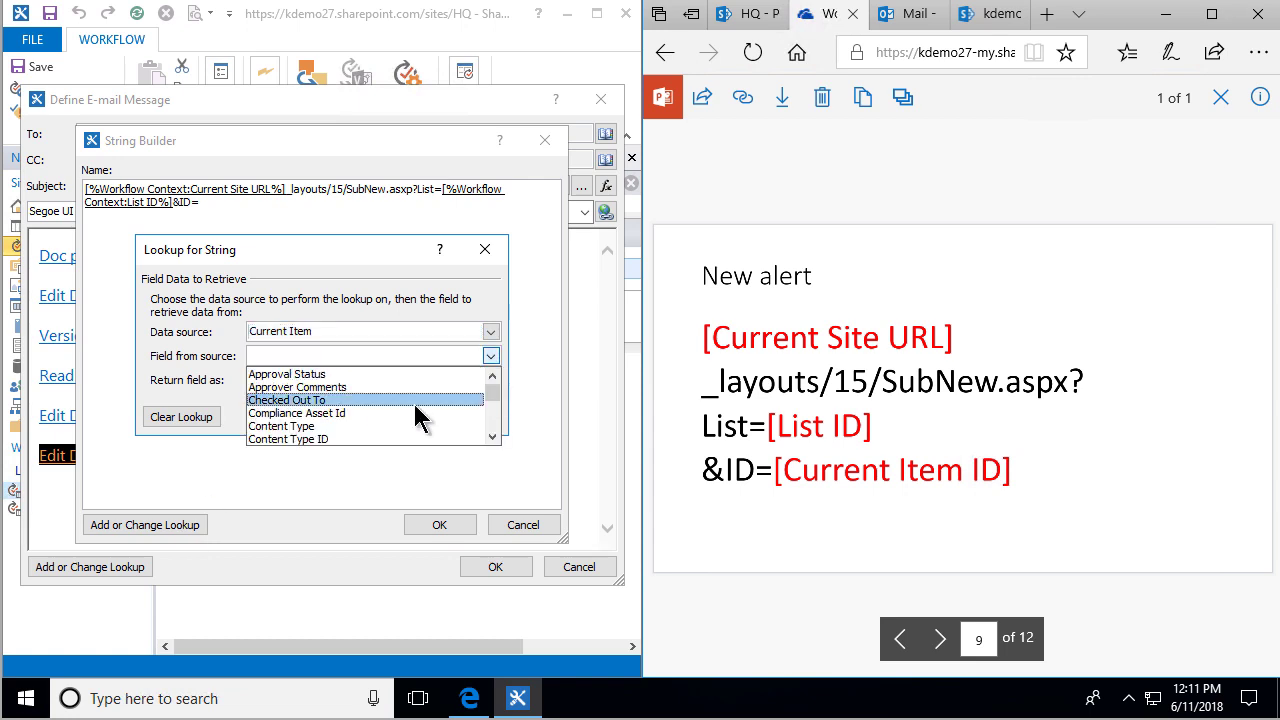
left_click(492, 437)
left_click(492, 437)
left_click(492, 437)
left_click(492, 437)
left_click(492, 437)
left_click(492, 437)
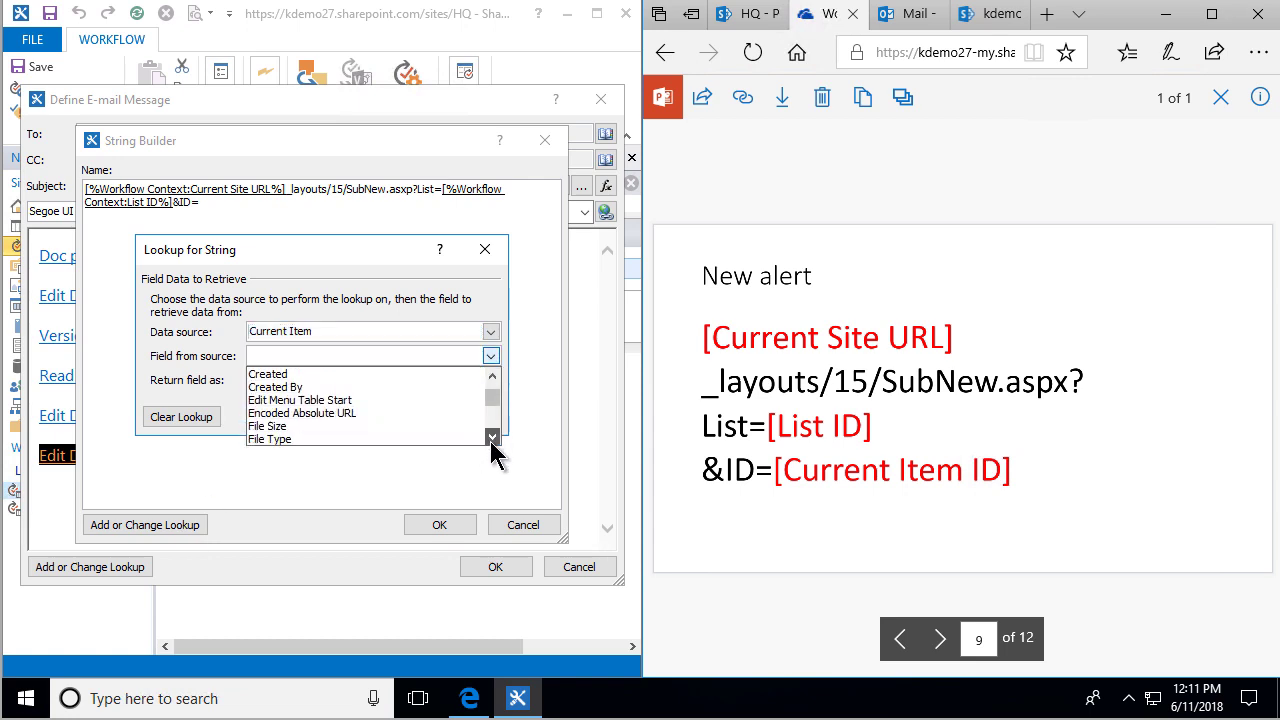
left_click(492, 437)
left_click(492, 437)
left_click(492, 437)
left_click(492, 437)
left_click(297, 425)
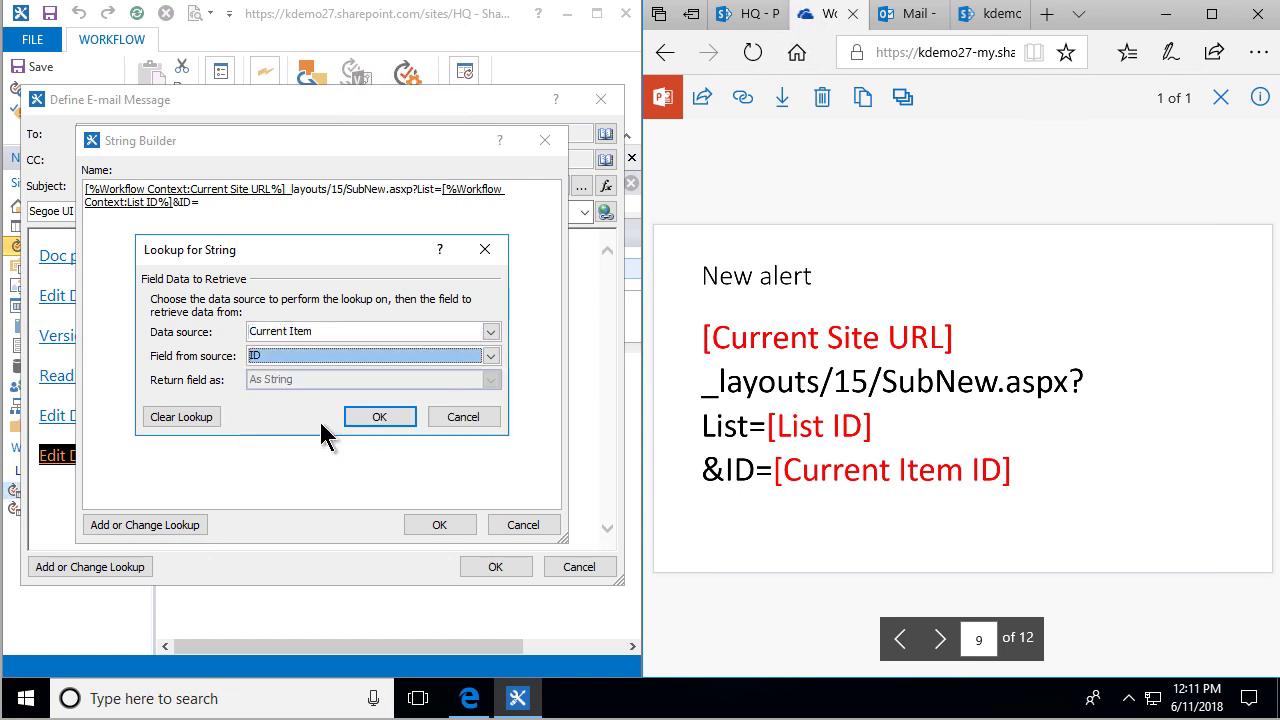
left_click(371, 417)
left_click(438, 526)
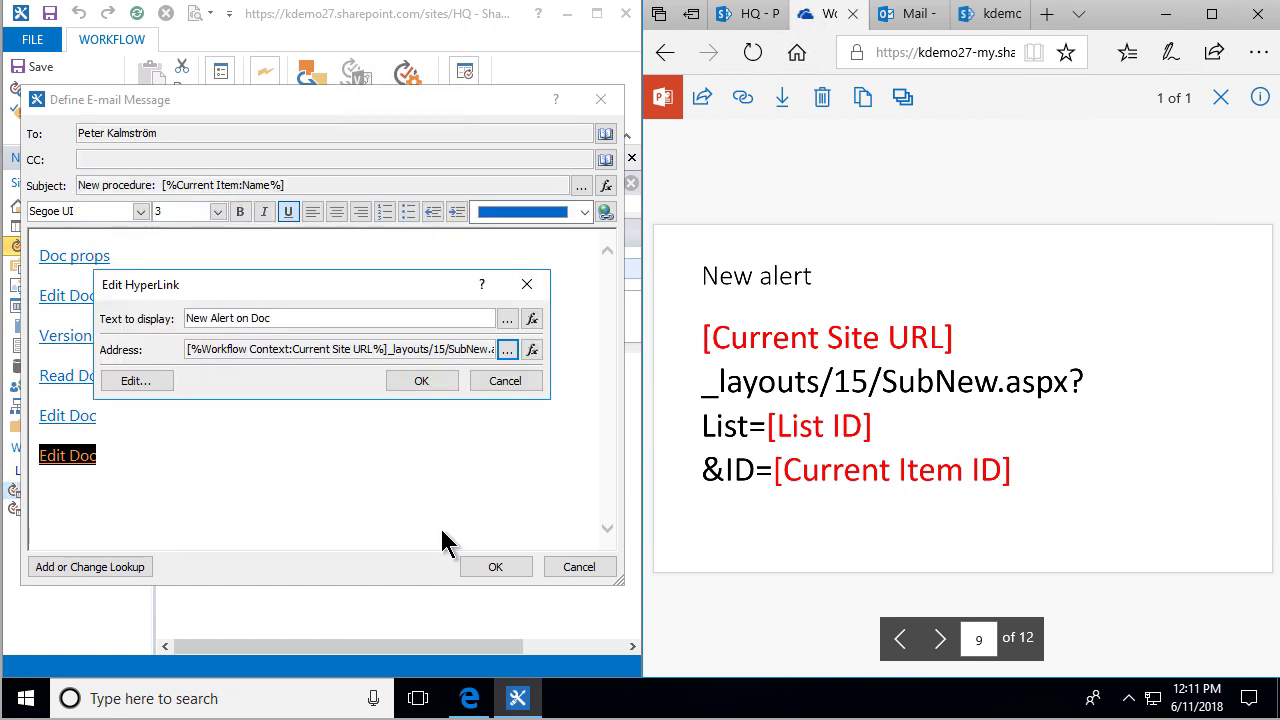
left_click(421, 381)
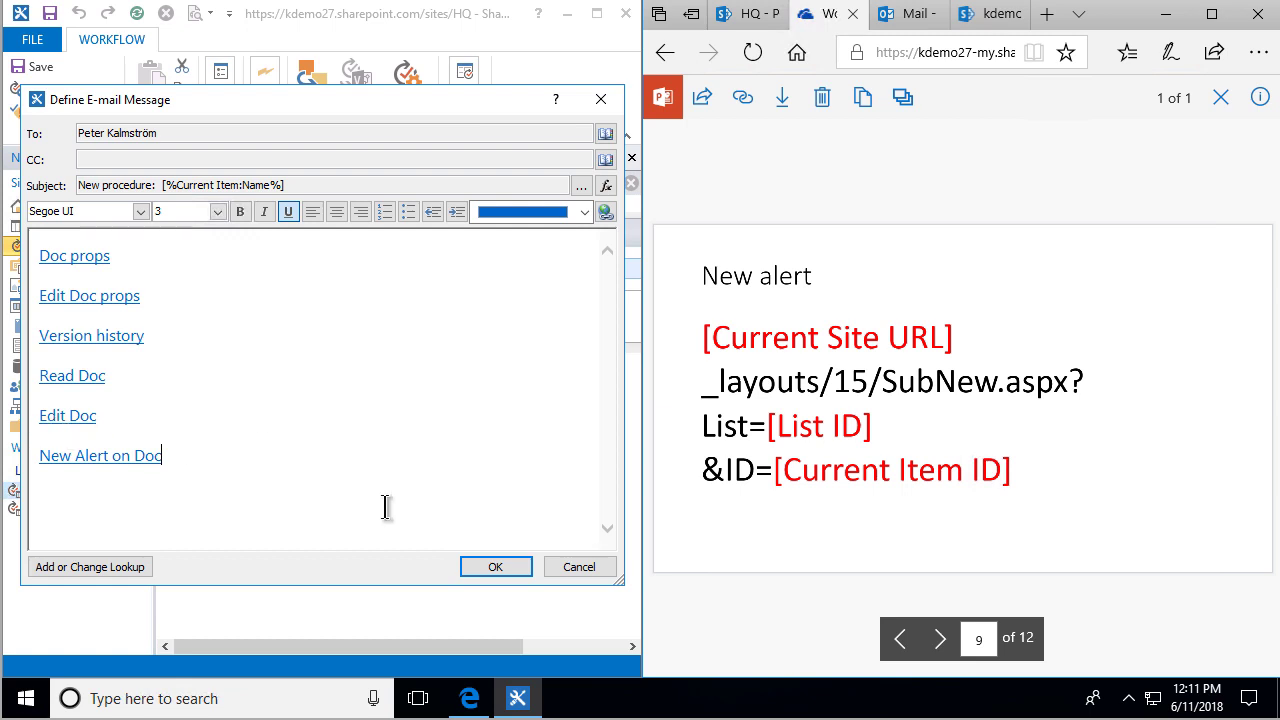
- Apply the e-mail message, publish the Notify email workflow, and start it on New employee.docx in the Procedures library
left_click(493, 567)
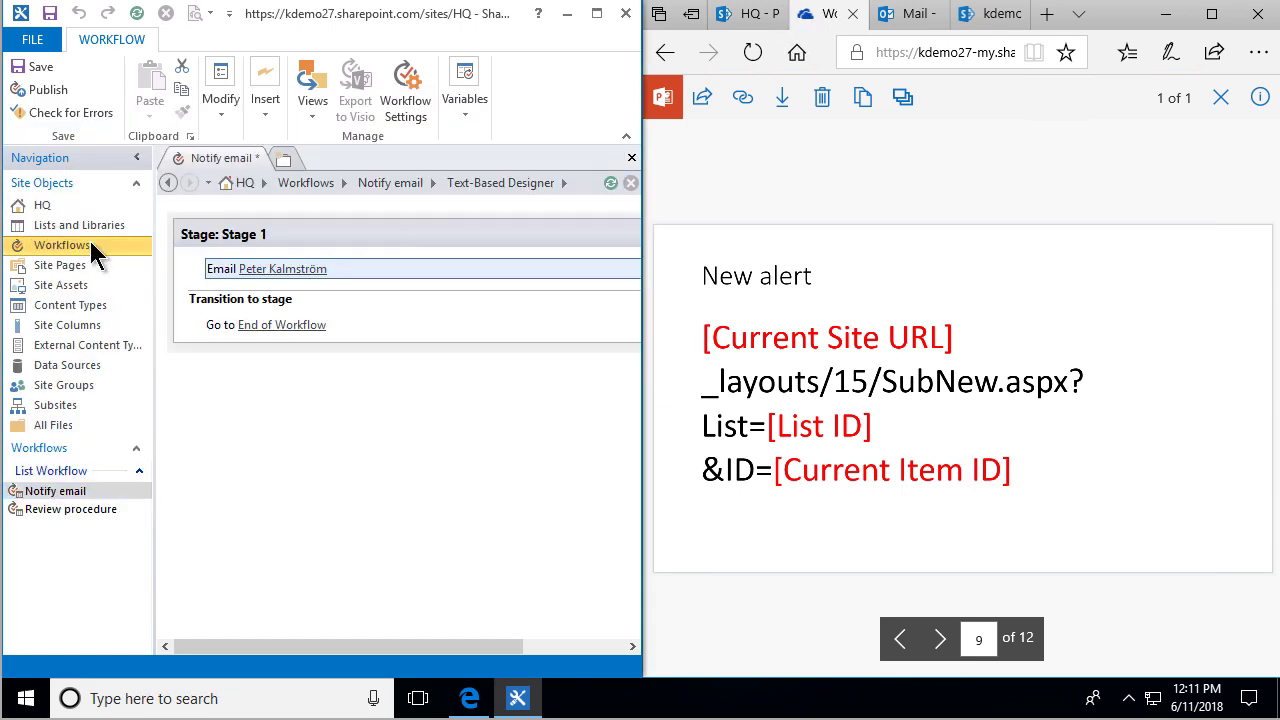
left_click(32, 90)
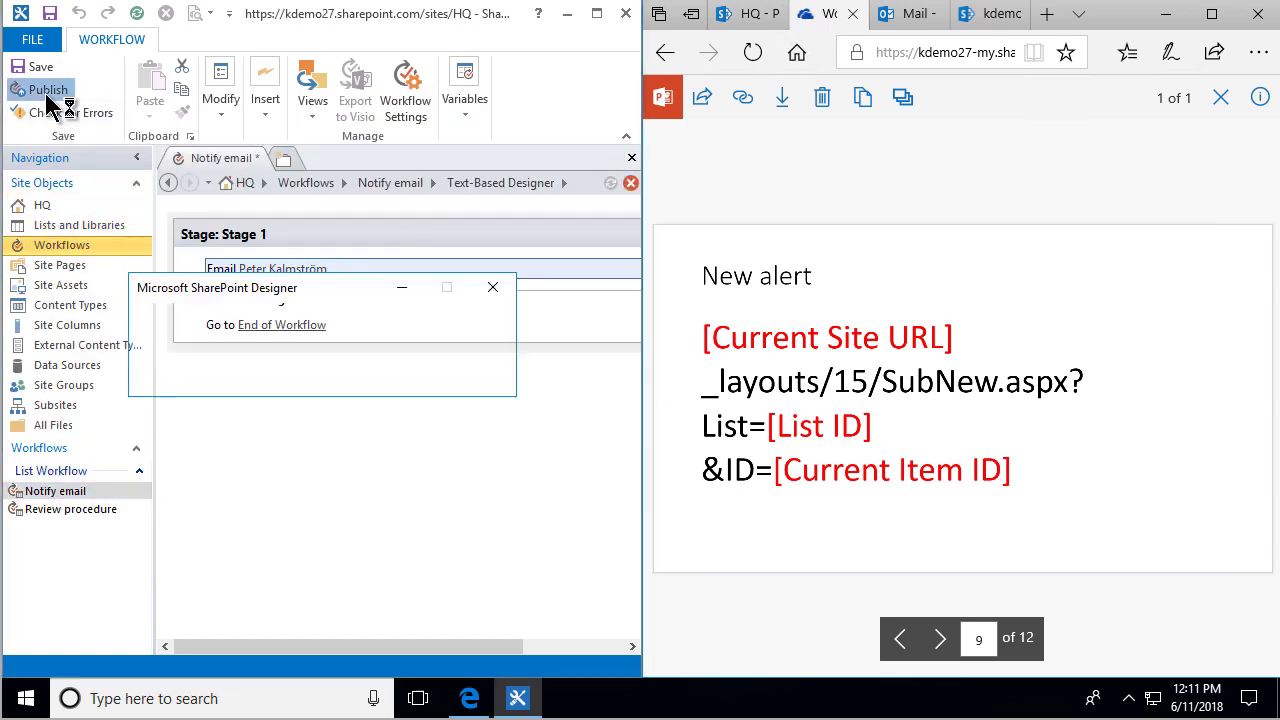
left_click(1211, 14)
left_click(205, 20)
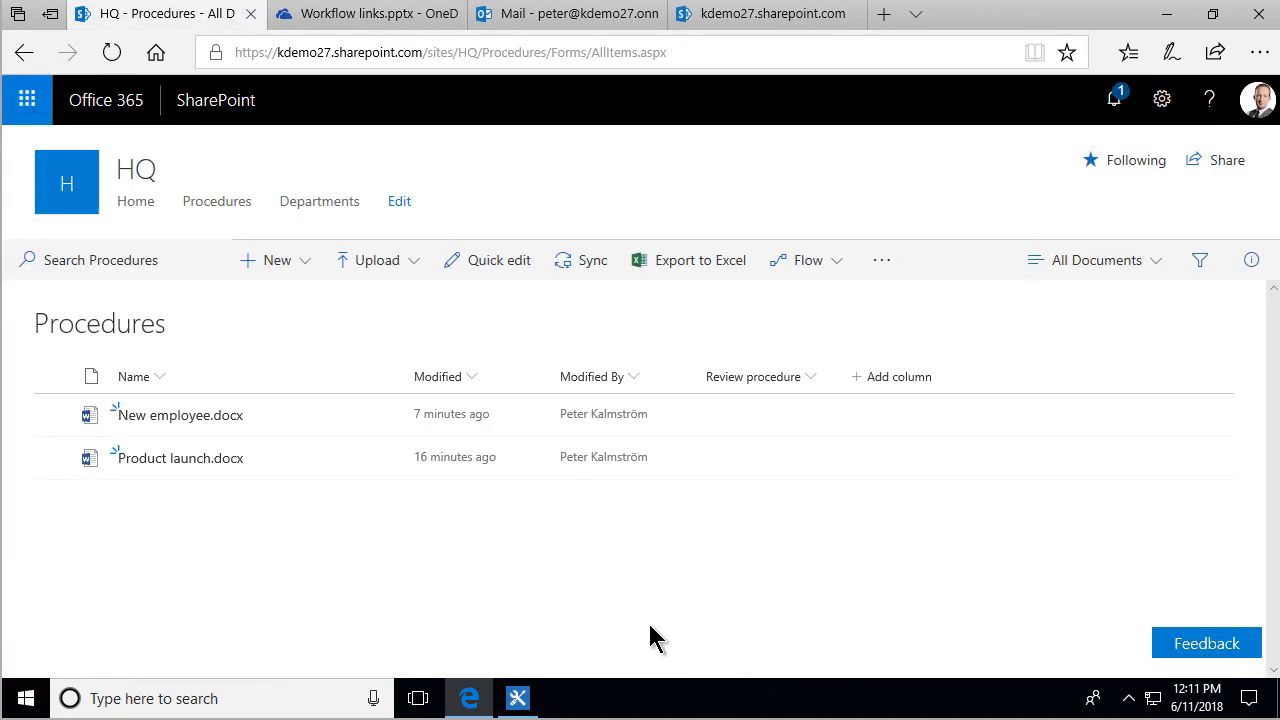
left_click(391, 420)
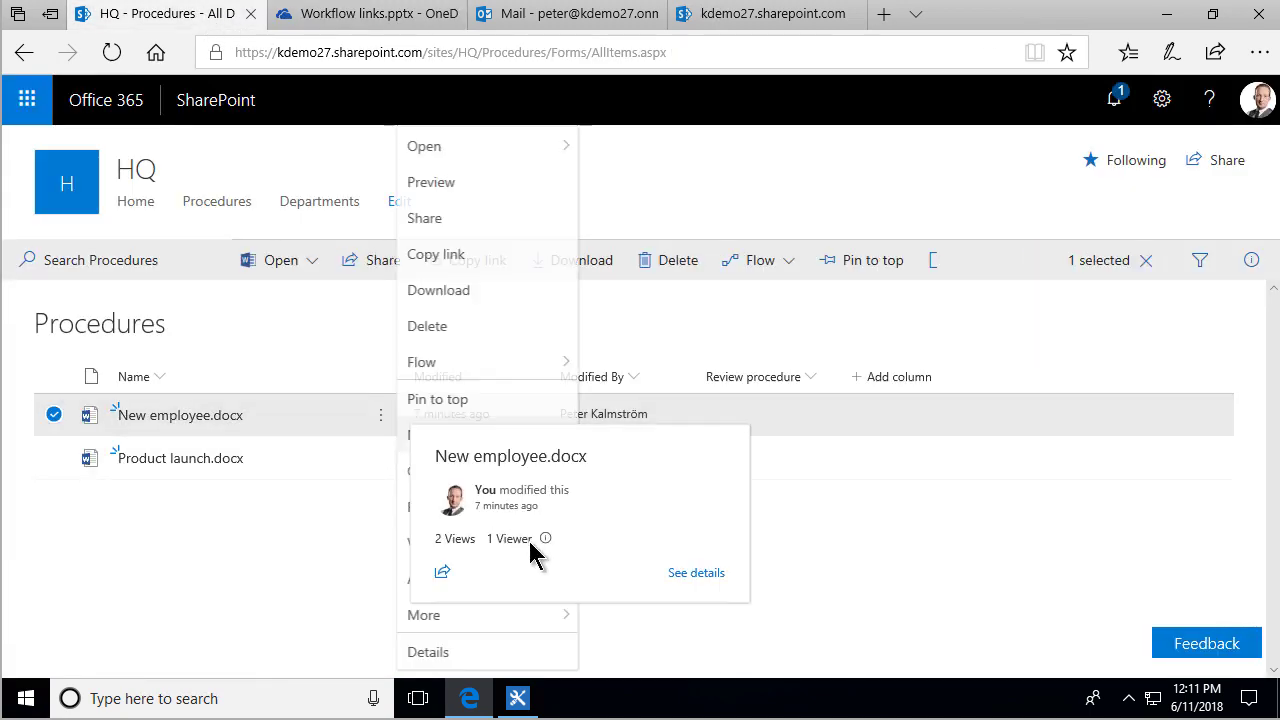
mouse_move(512, 620)
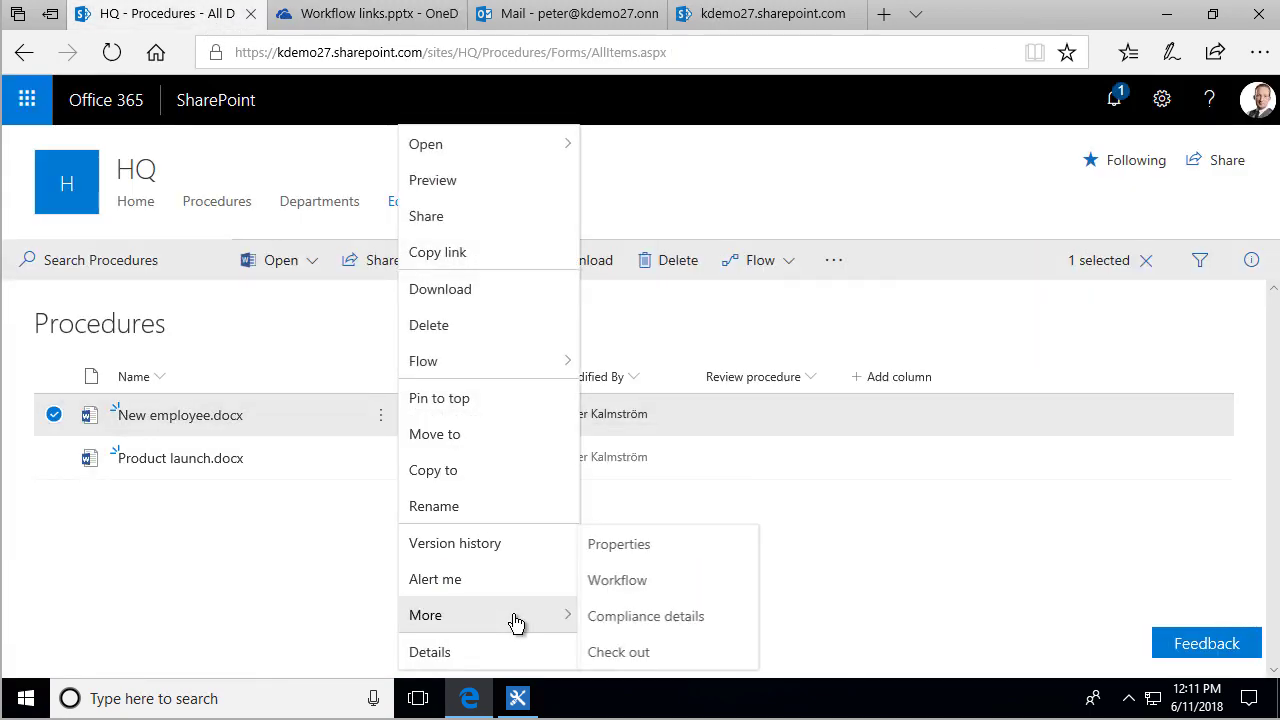
left_click(640, 592)
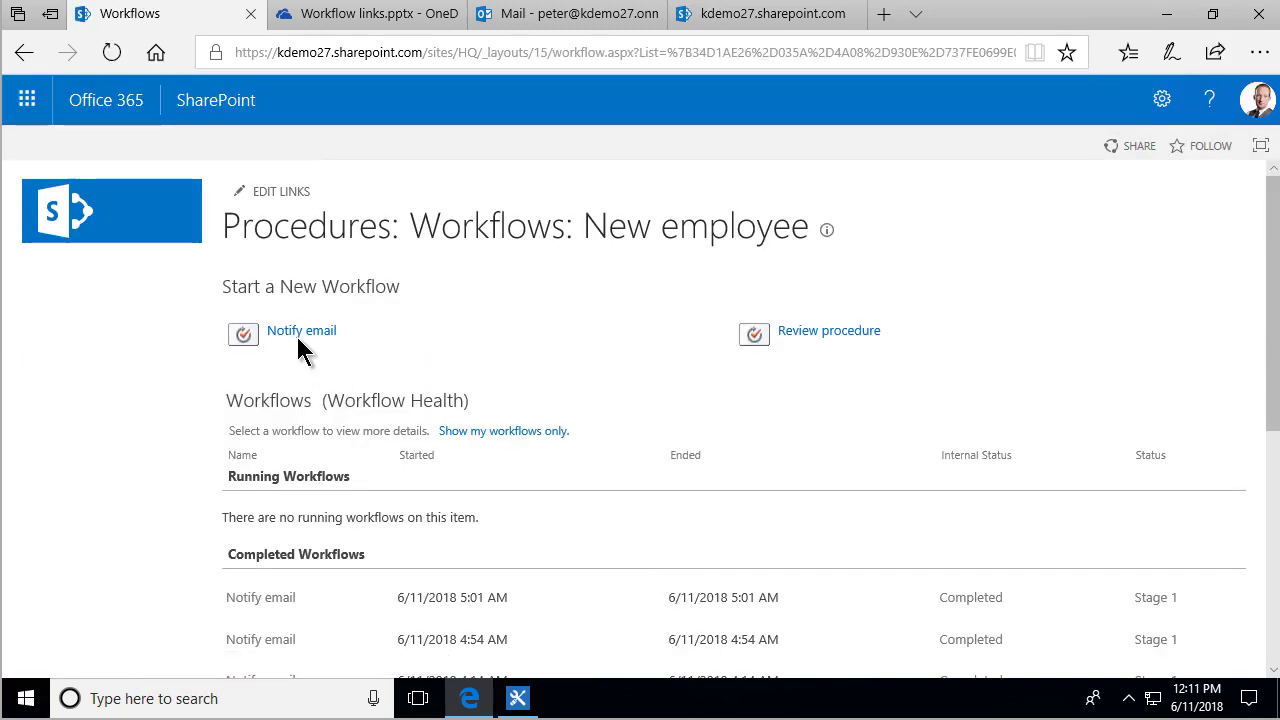
left_click(362, 346)
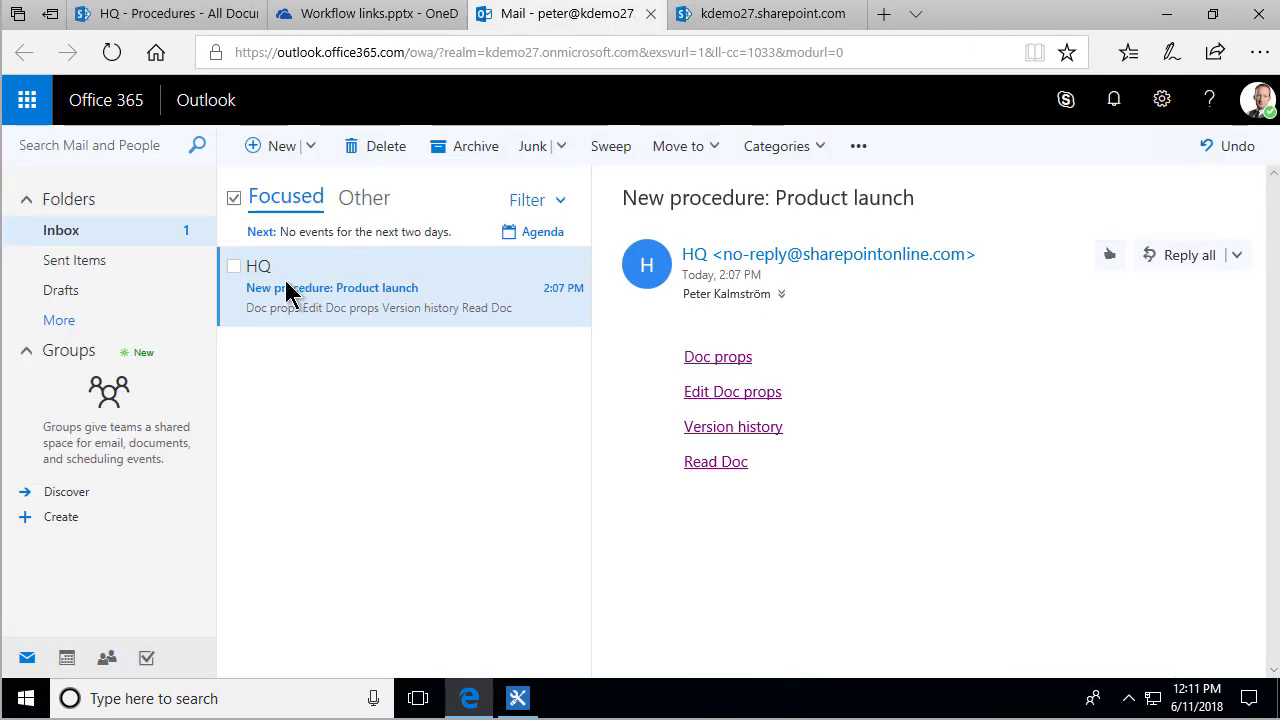
- Delete the Product launch notification from the inbox and open the New employee notification
left_click(230, 268)
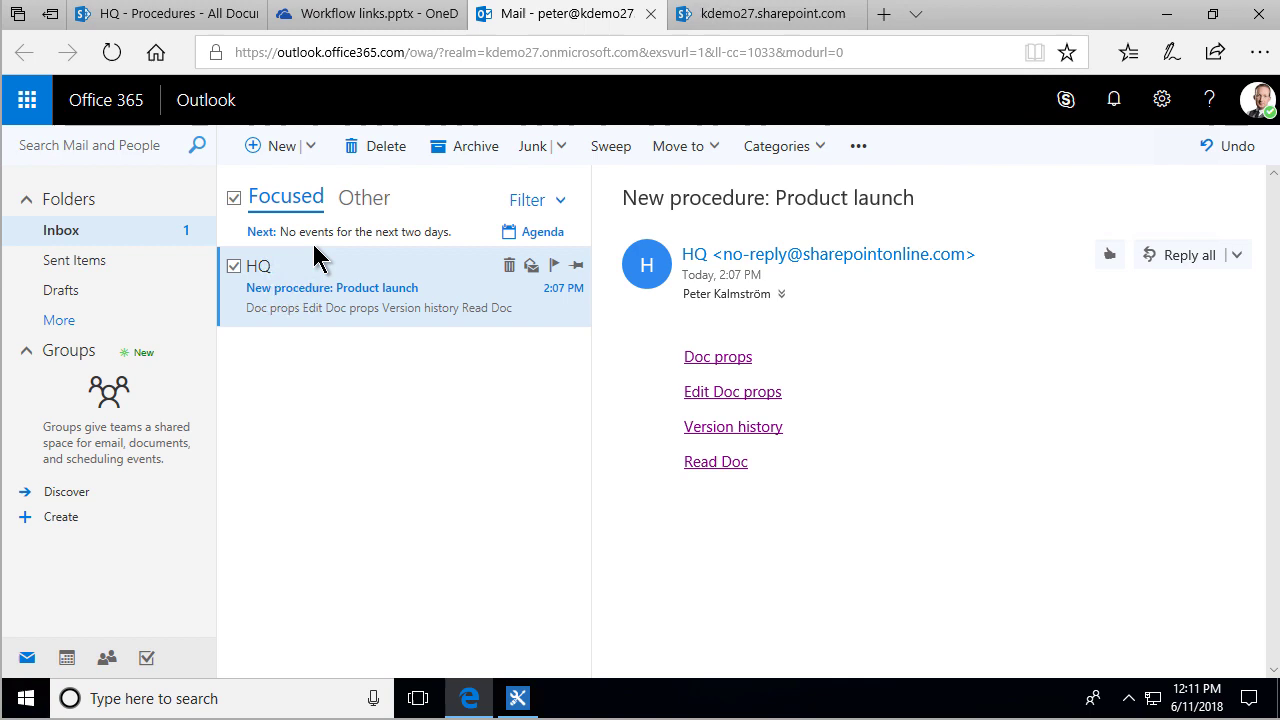
left_click(372, 147)
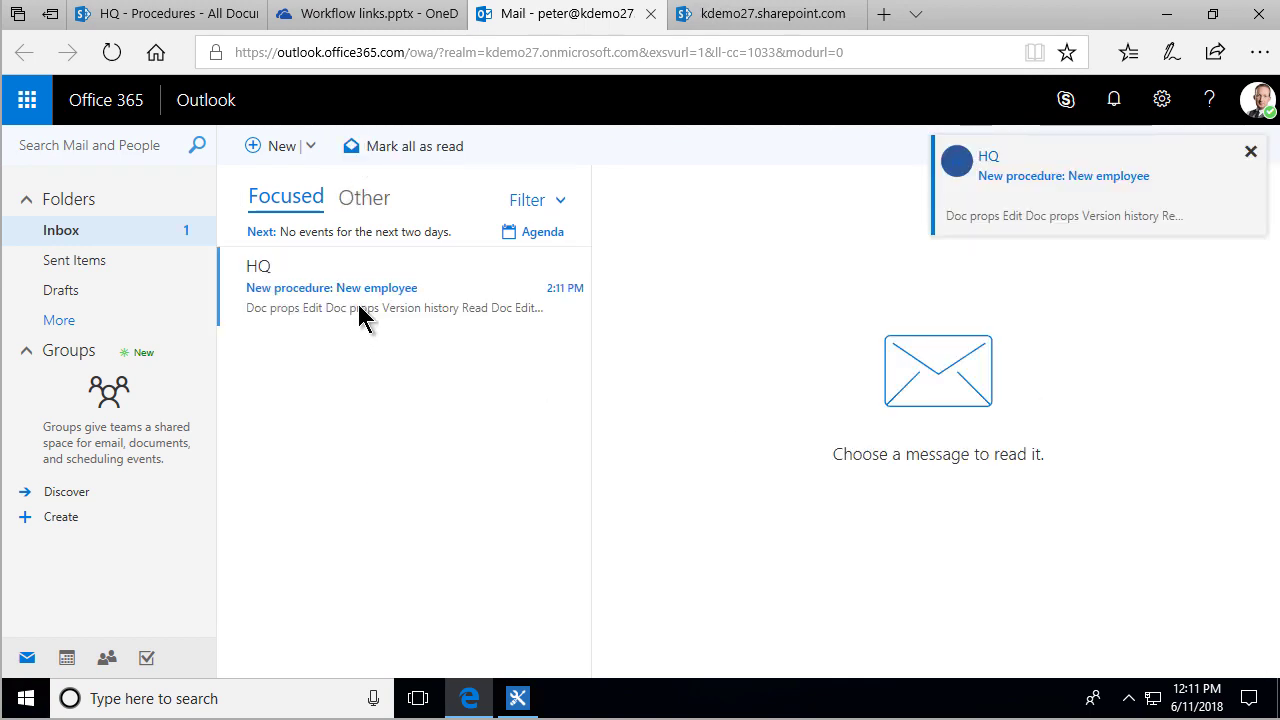
left_click(363, 298)
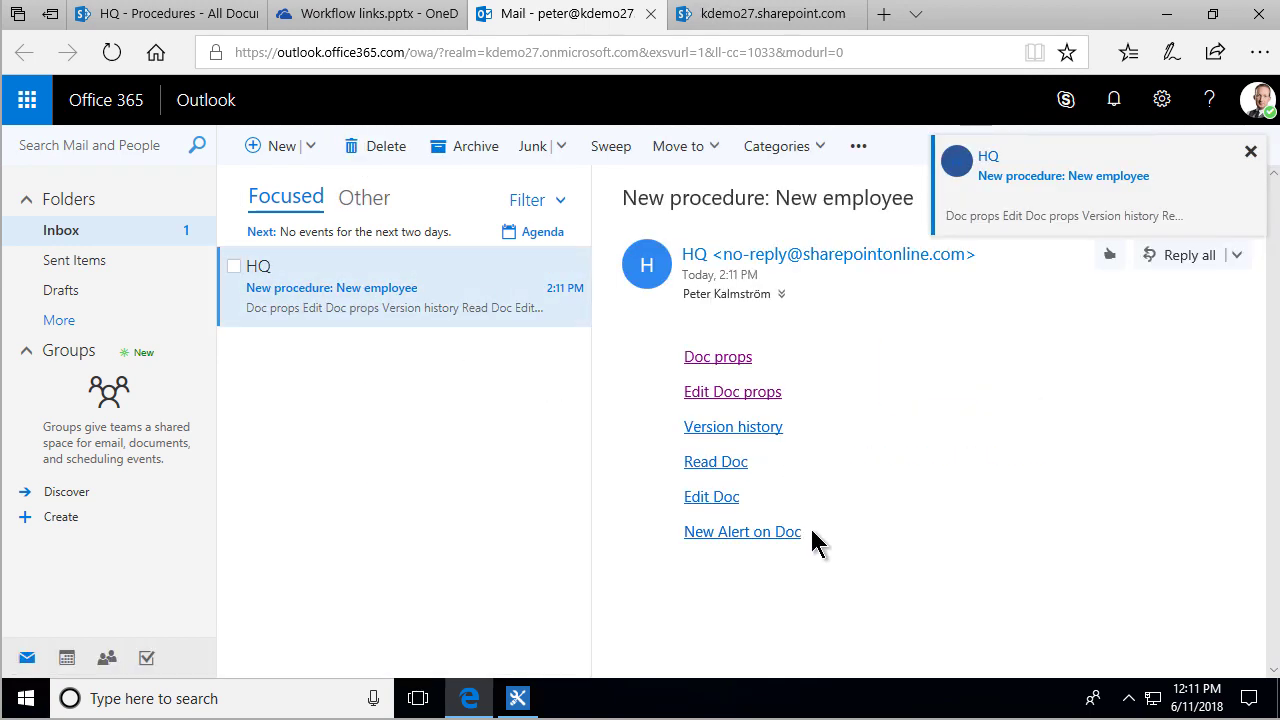
- Test the Edit Doc link, correct its address to Doc.aspx in the browser to load the document, and close the test pages
left_click(726, 508)
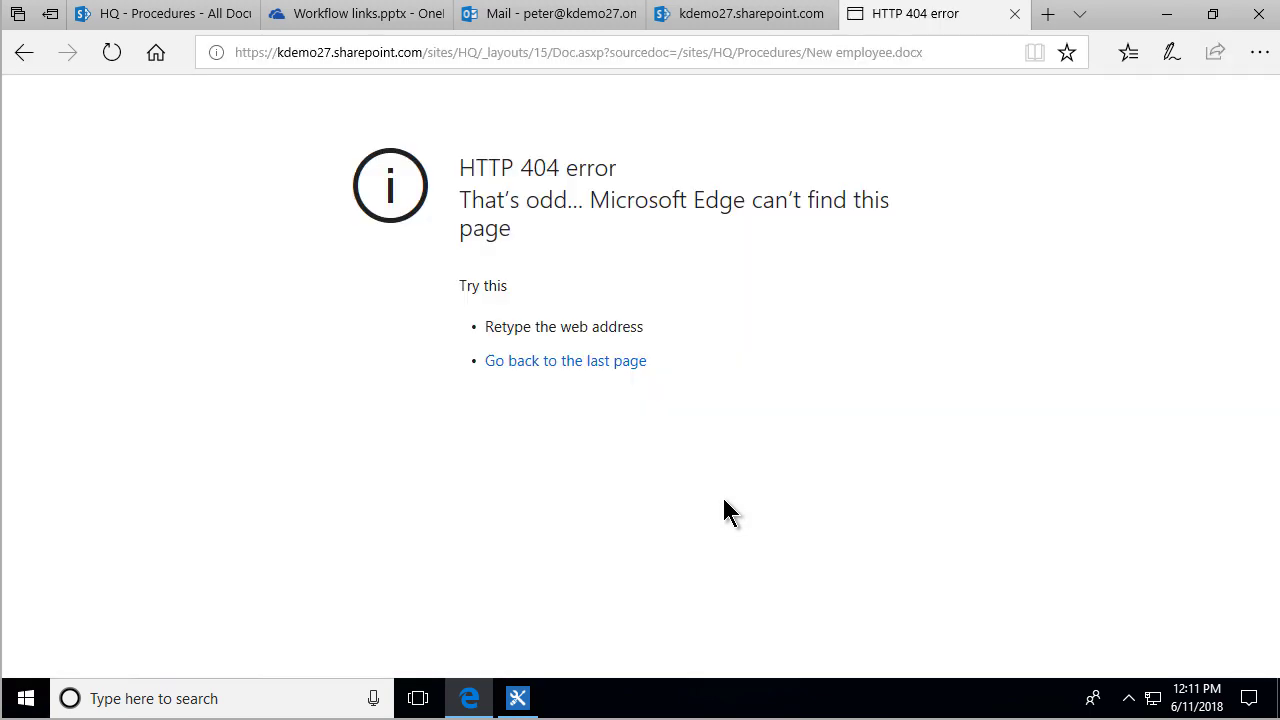
left_click(592, 55)
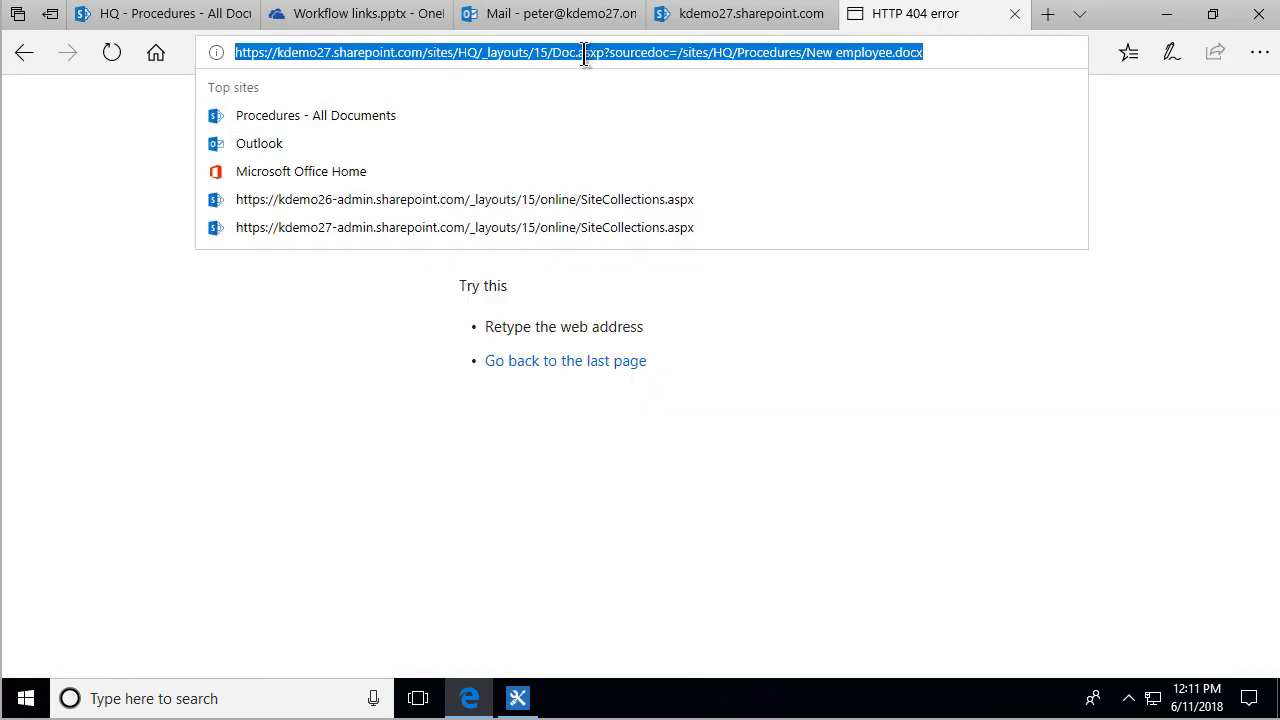
left_click(586, 54)
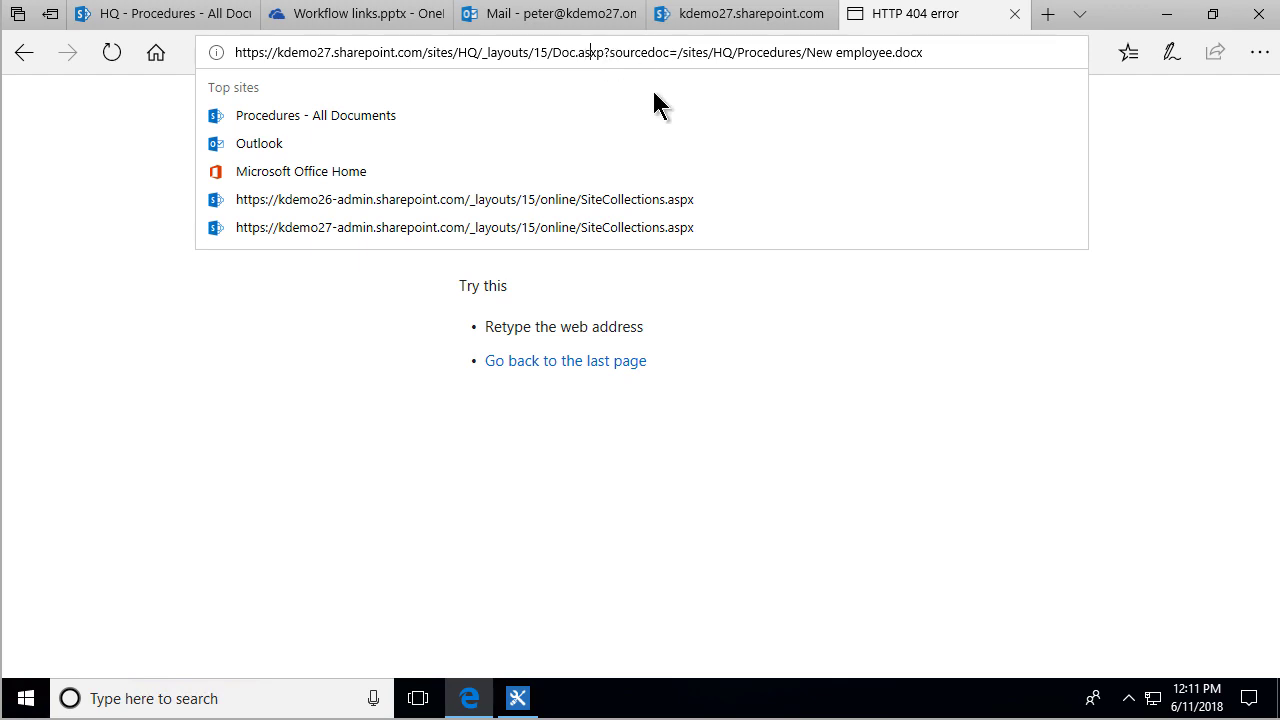
key("Right")
key("shift+Right")
key("Delete")
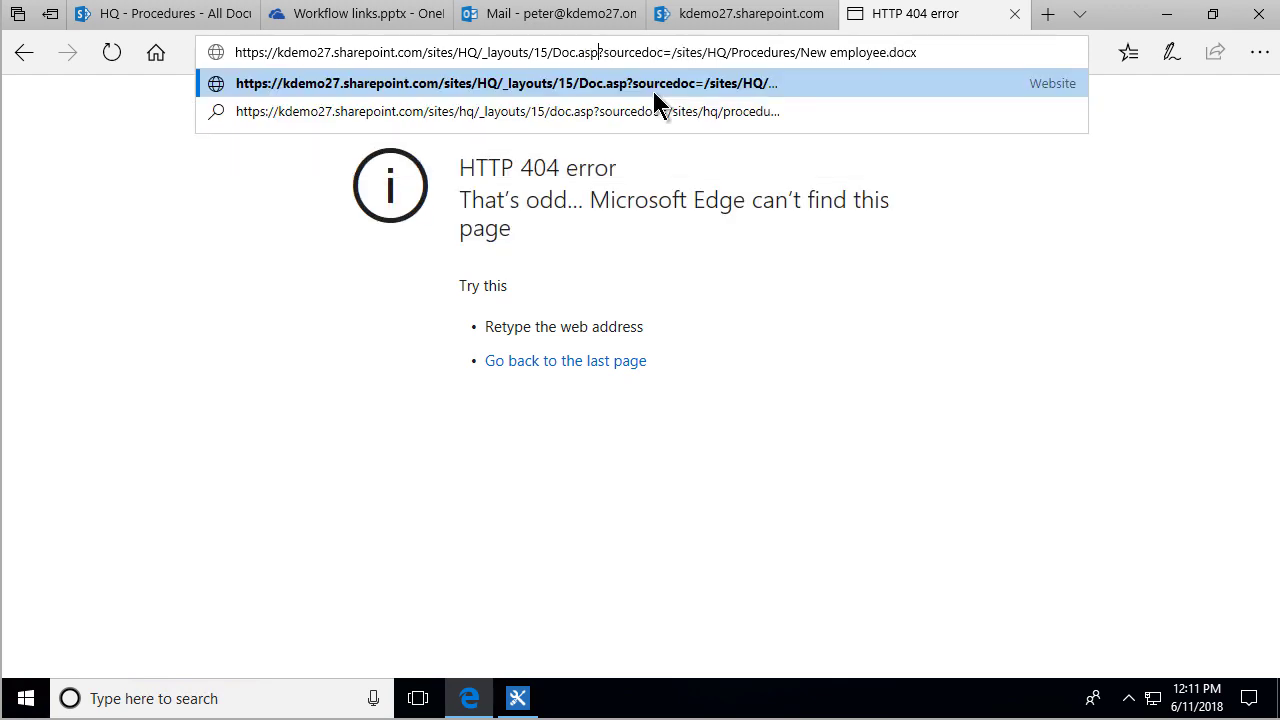
type("x")
key("Return")
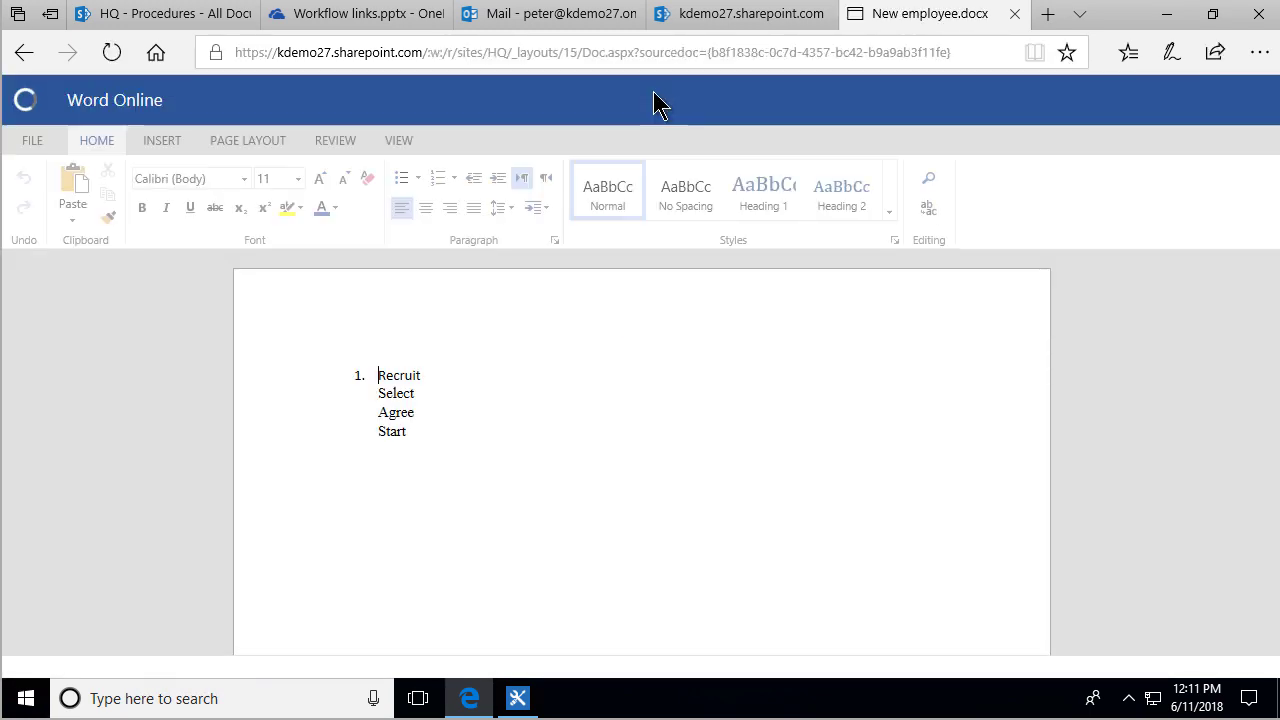
left_click(1015, 15)
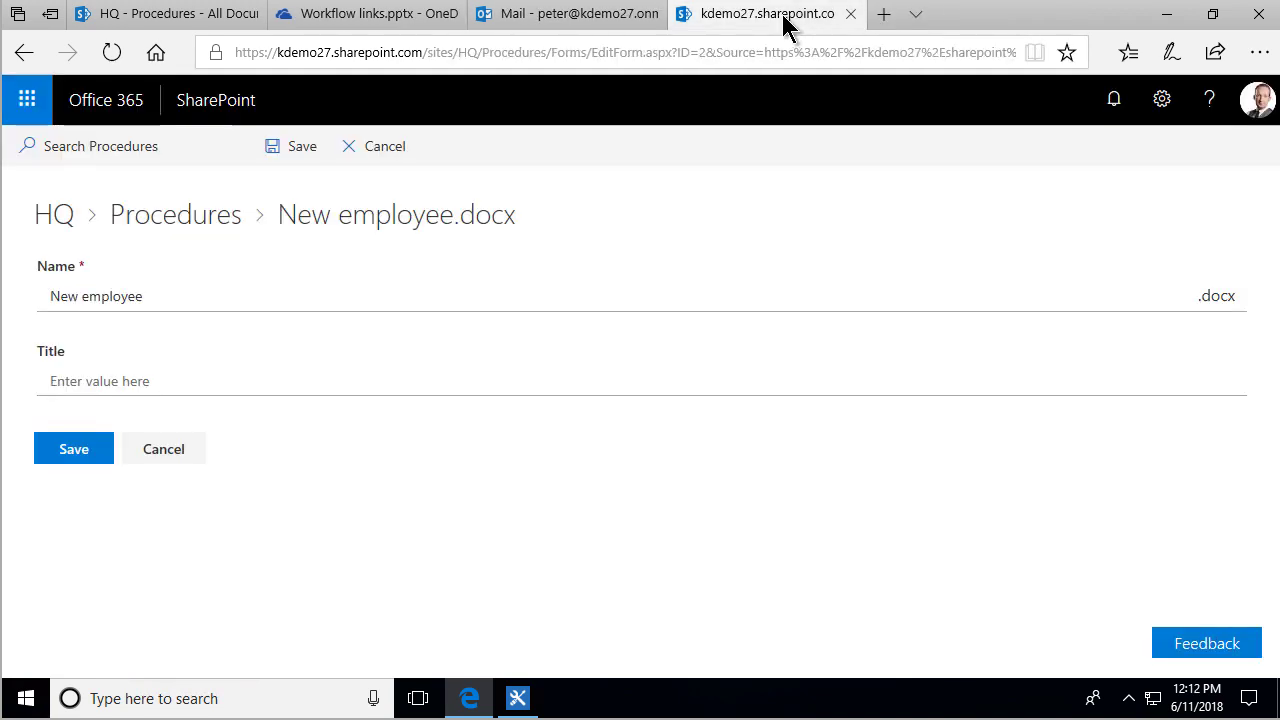
left_click(851, 14)
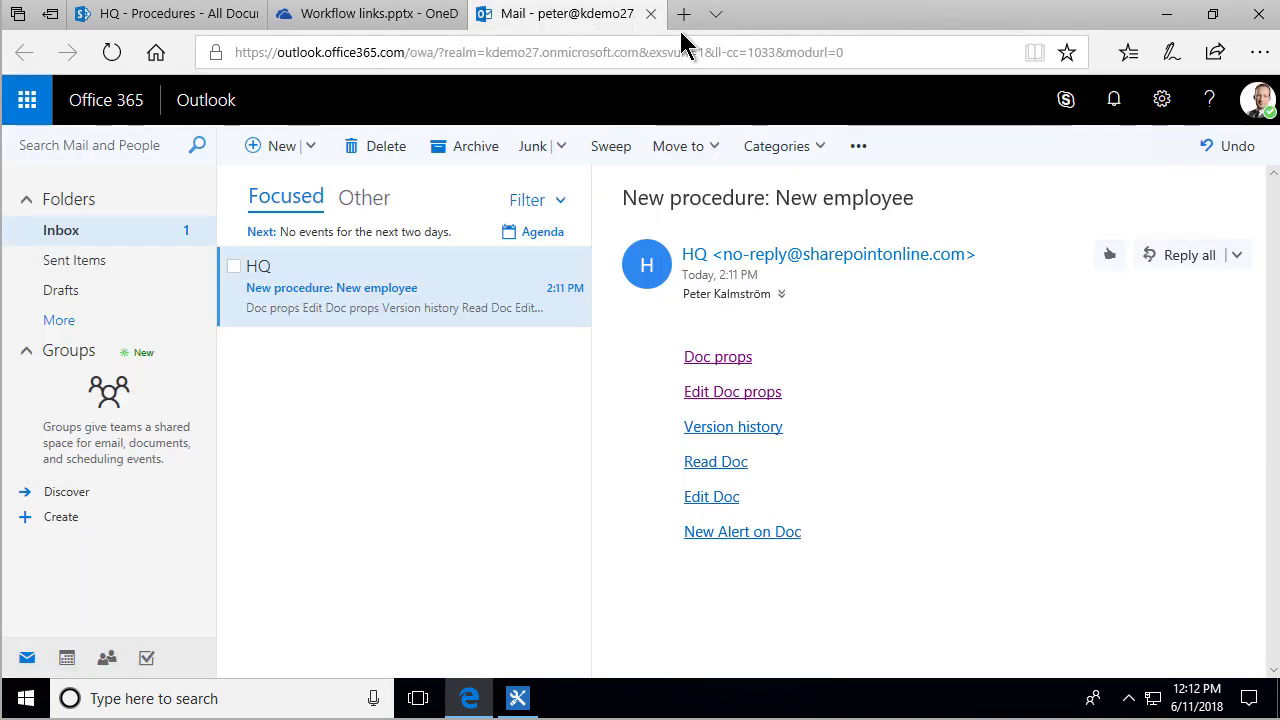
- Test the New Alert on Doc link and try to correct the page extension in the browser address
left_click(730, 534)
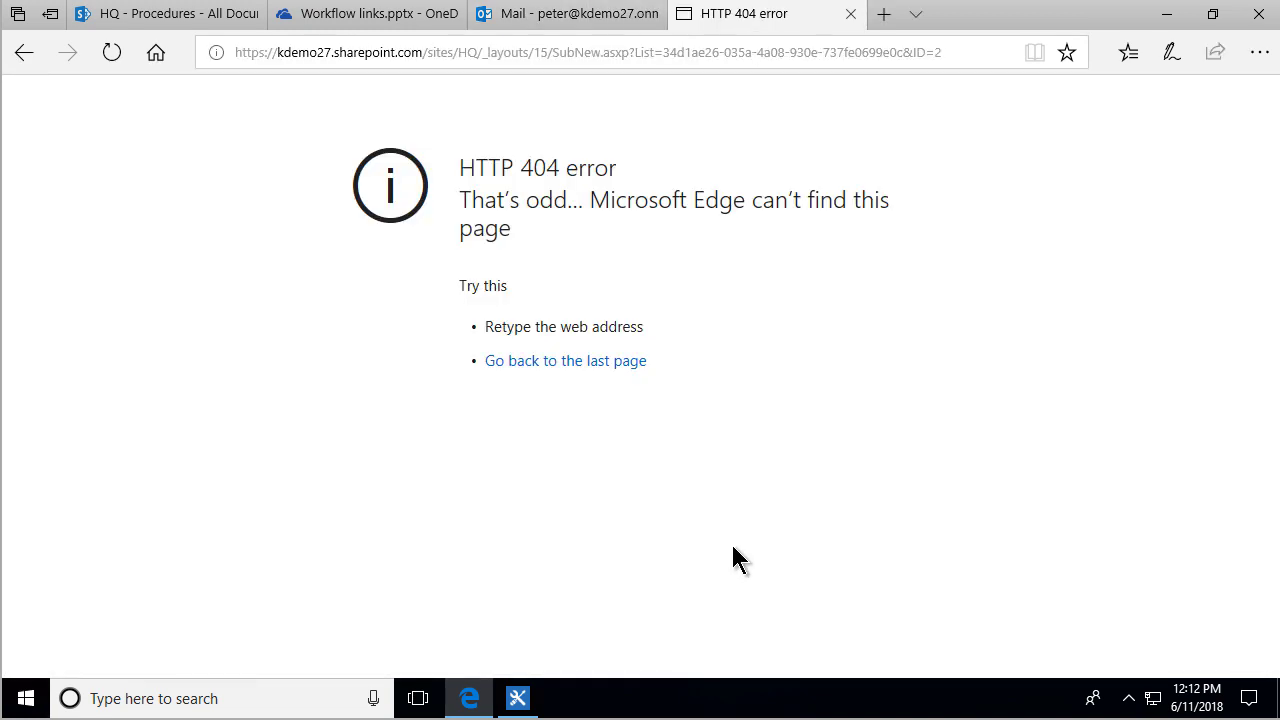
left_click(616, 52)
double_click(616, 52)
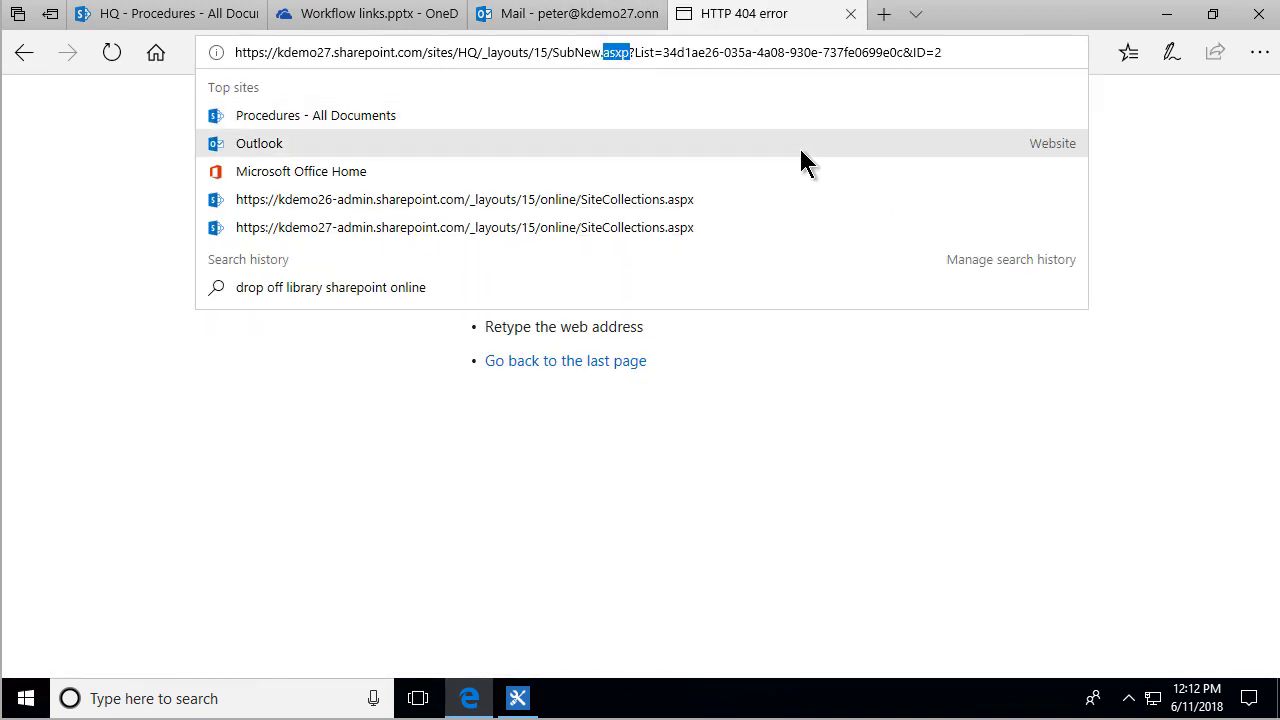
key("Right")
key("Delete")
key("Right")
type("x")
key("Return")
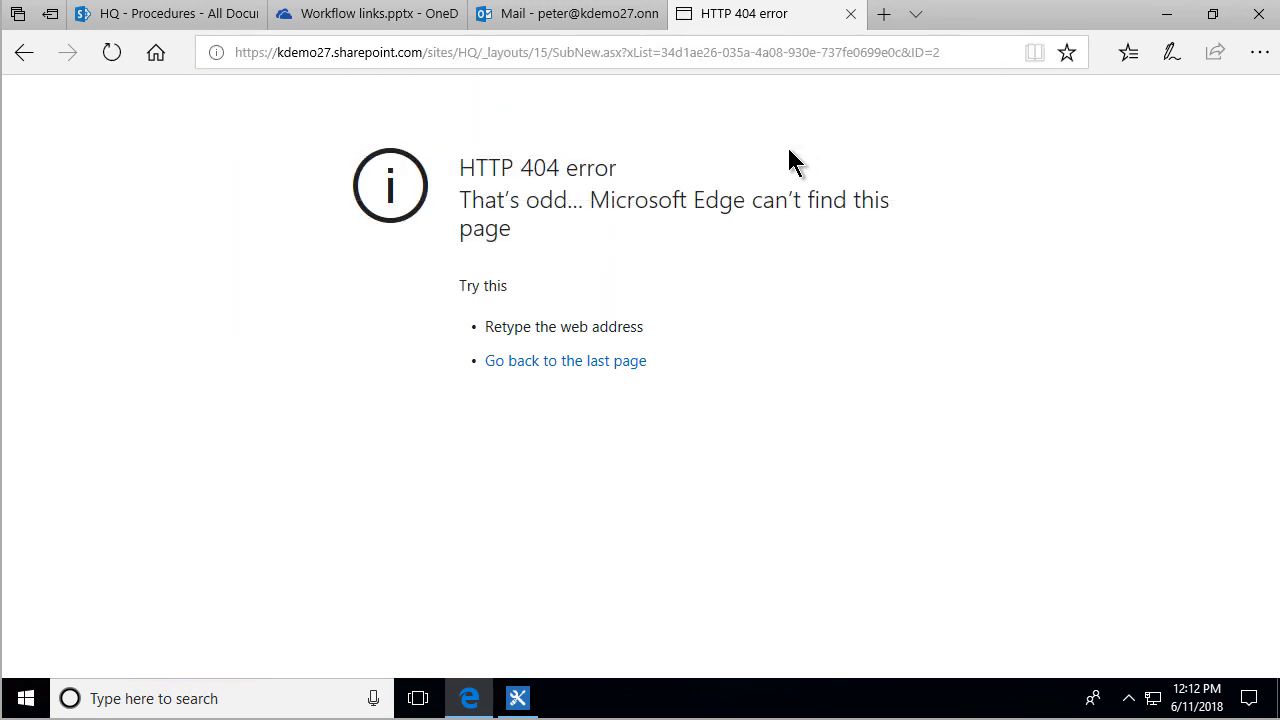
- Correct the browser address to SubNew.aspx?List= and load the New Alert page
left_click(614, 52)
left_click(617, 52)
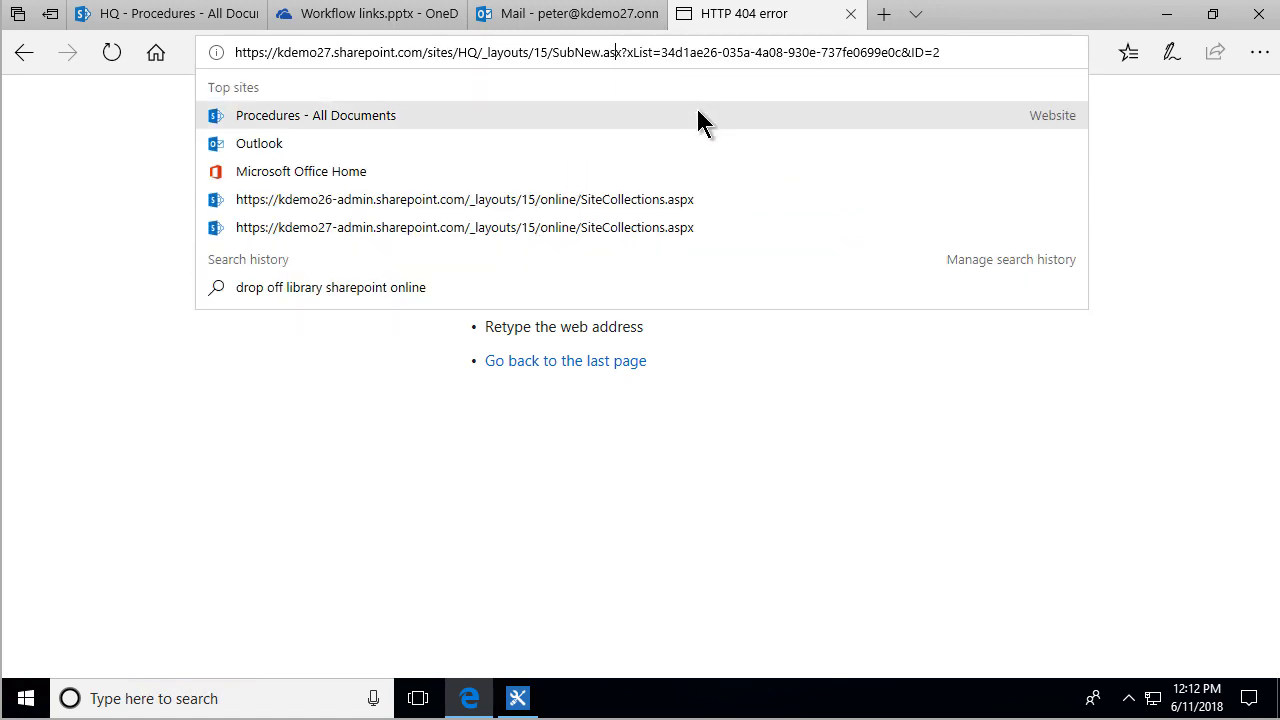
type("px")
key("Return")
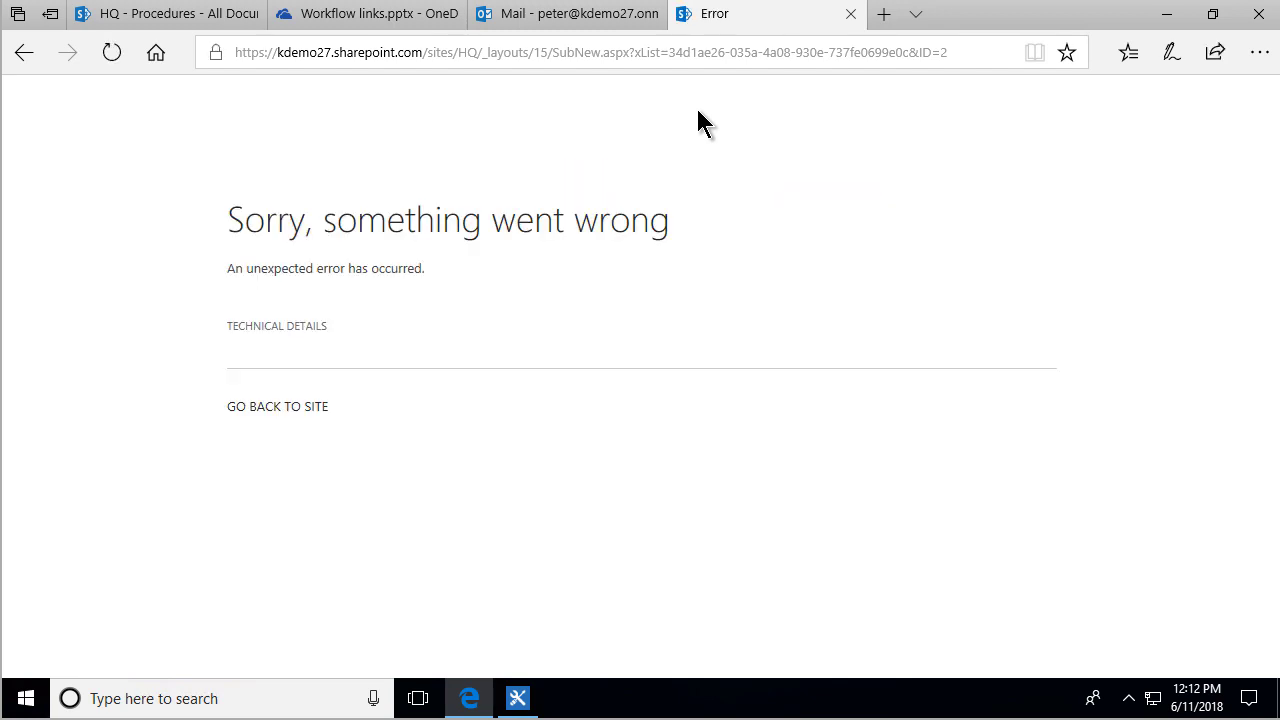
left_click(641, 57)
left_click(641, 57)
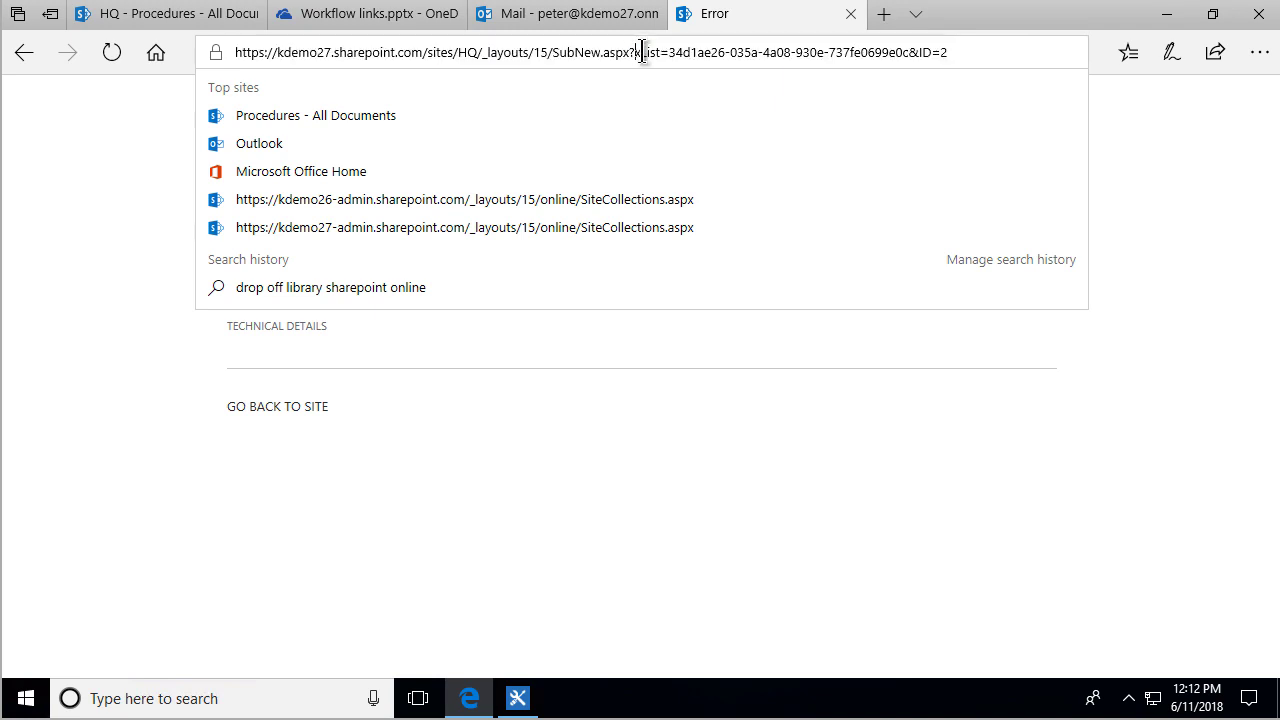
key("Return")
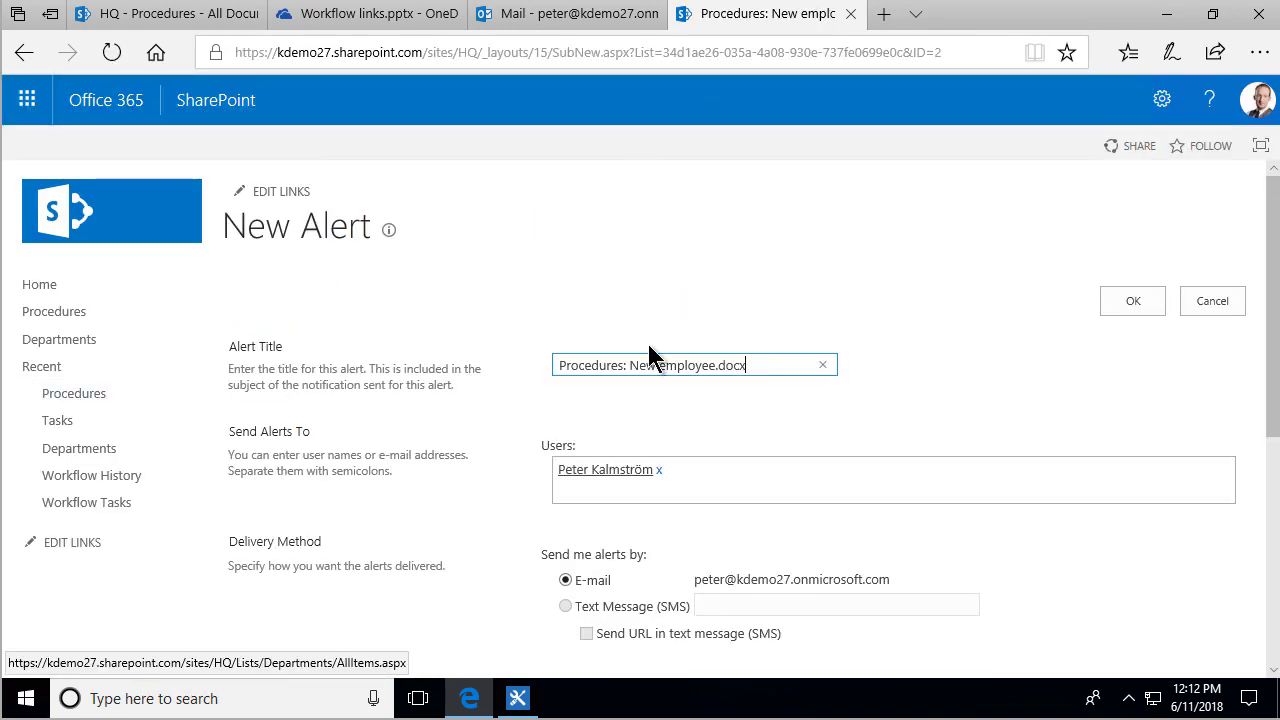
- In SharePoint Designer, correct the Edit Doc link's address in the Notify email message to Doc.aspx and apply the link
left_click(517, 705)
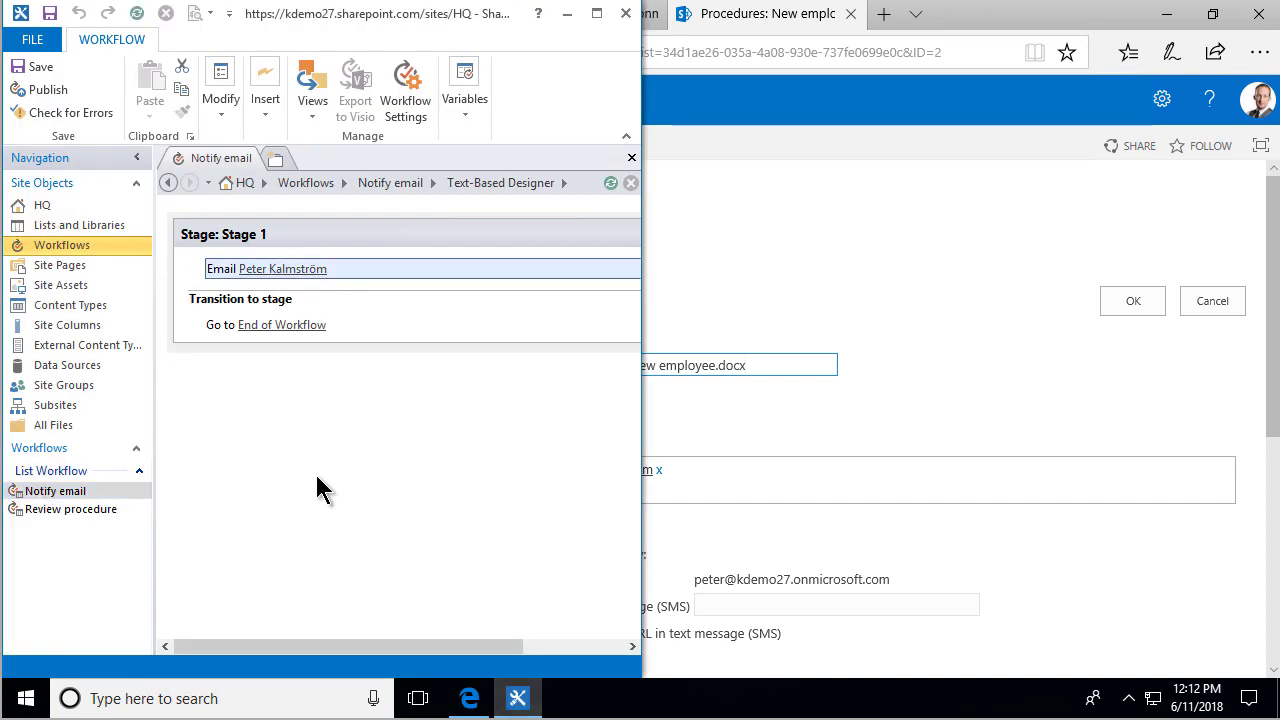
left_click(297, 274)
left_click(57, 416)
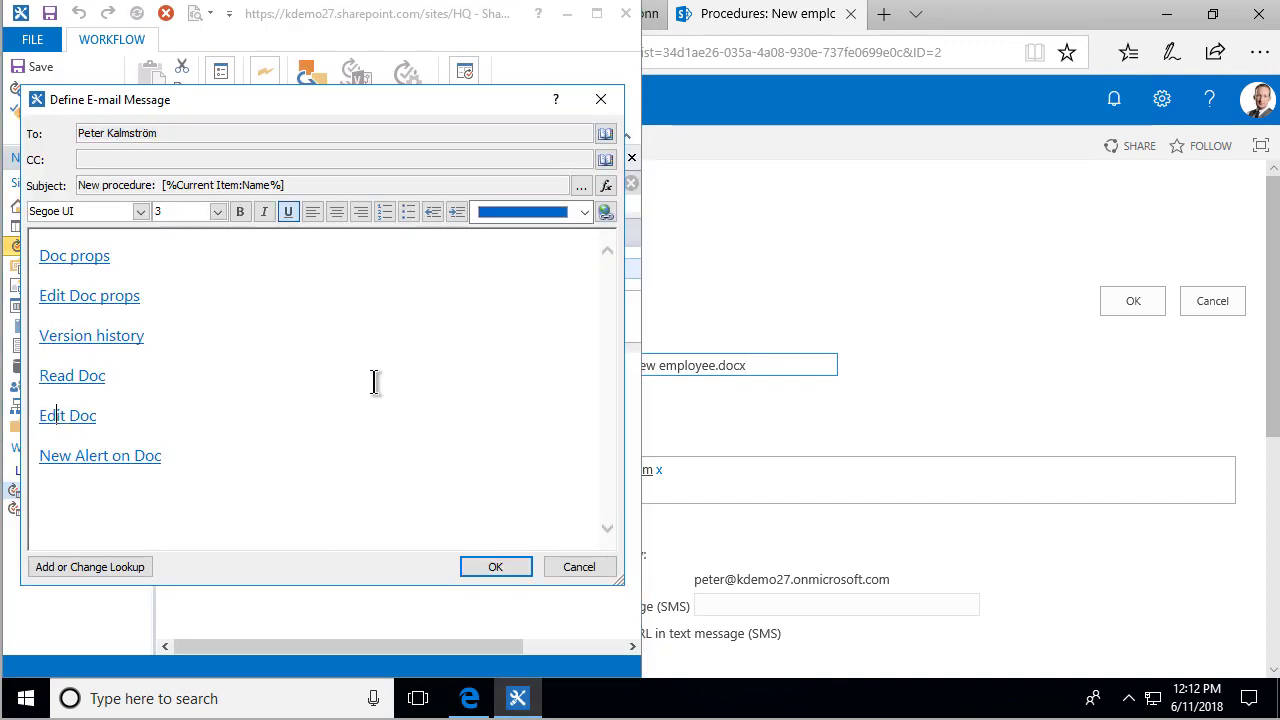
left_click(606, 212)
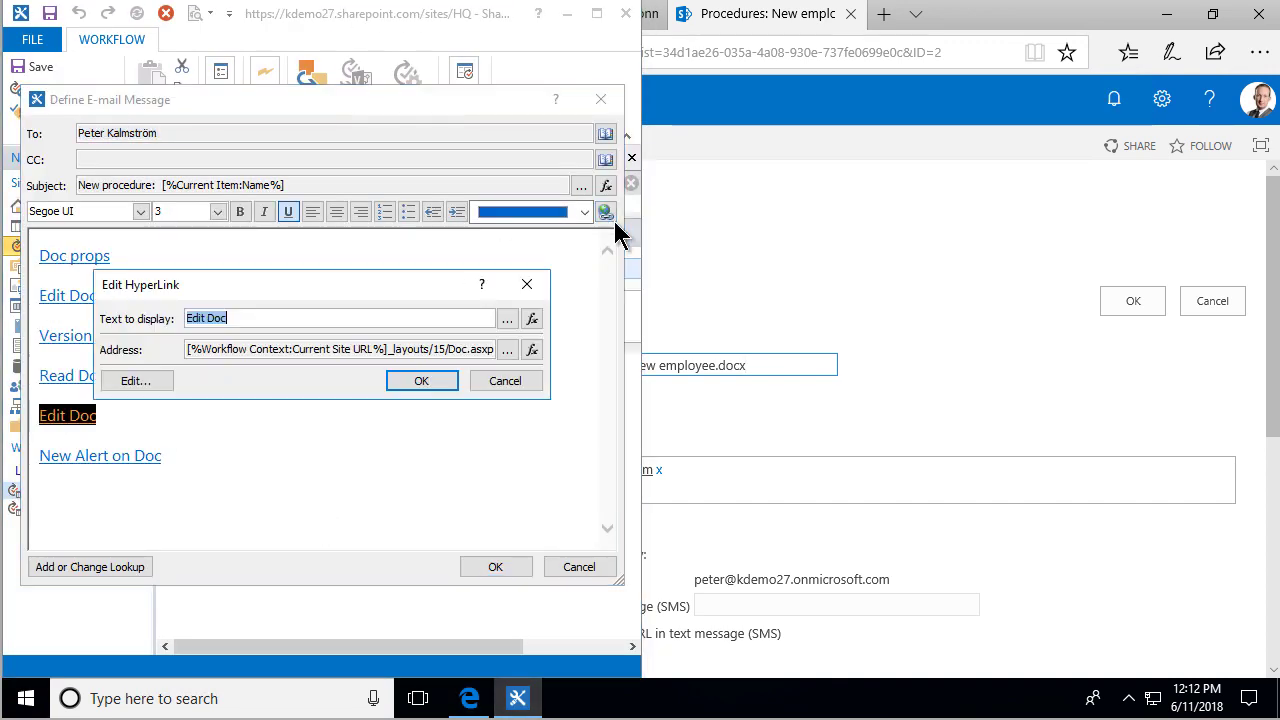
left_click(506, 349)
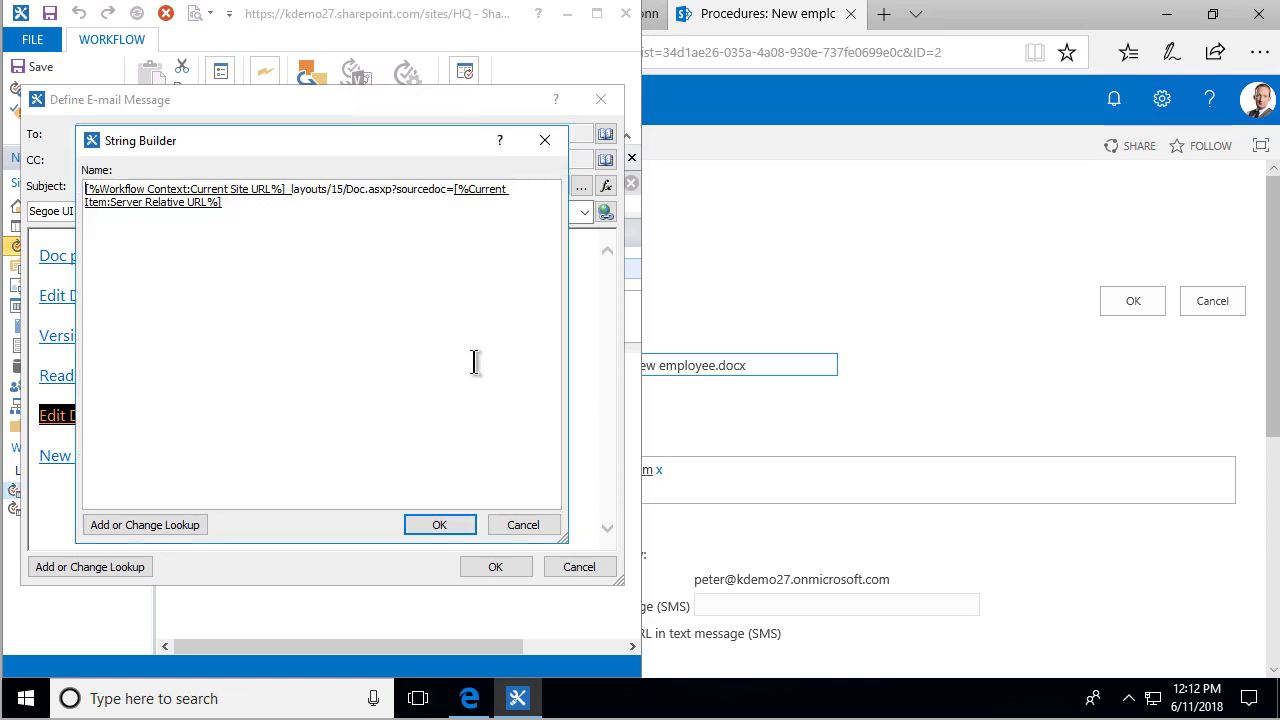
left_click(387, 190)
key("BackSpace")
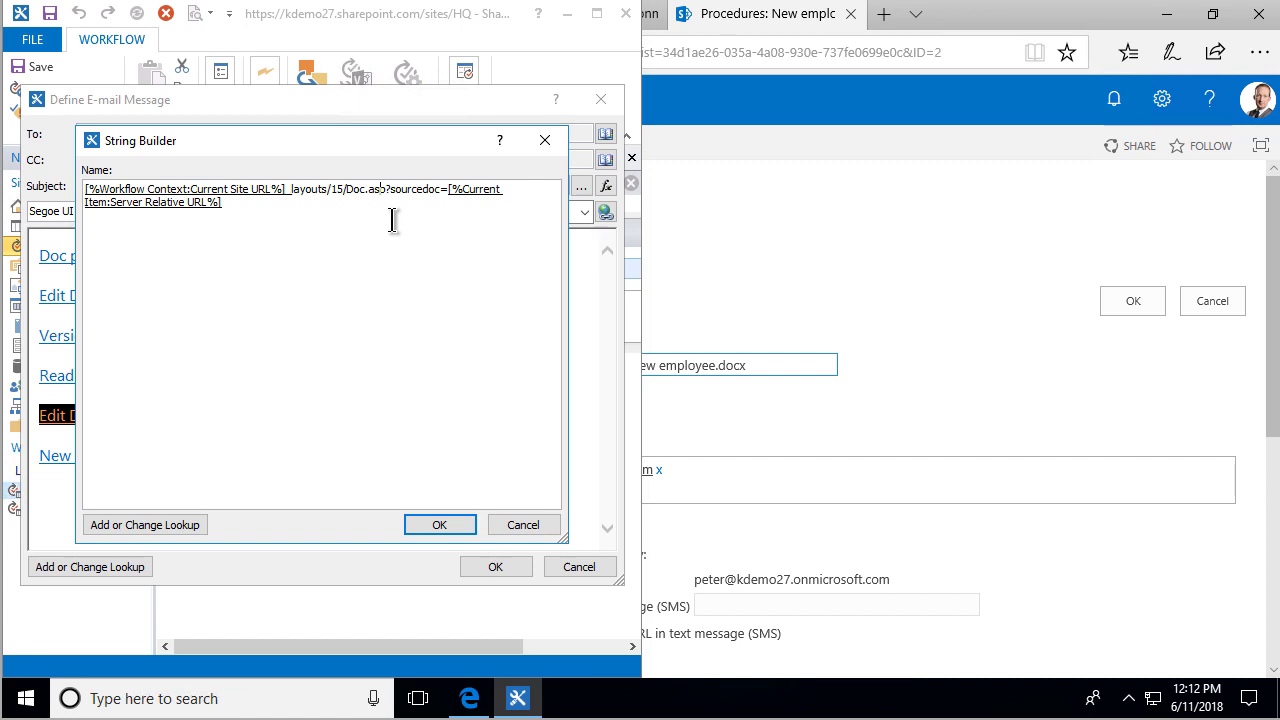
type("x")
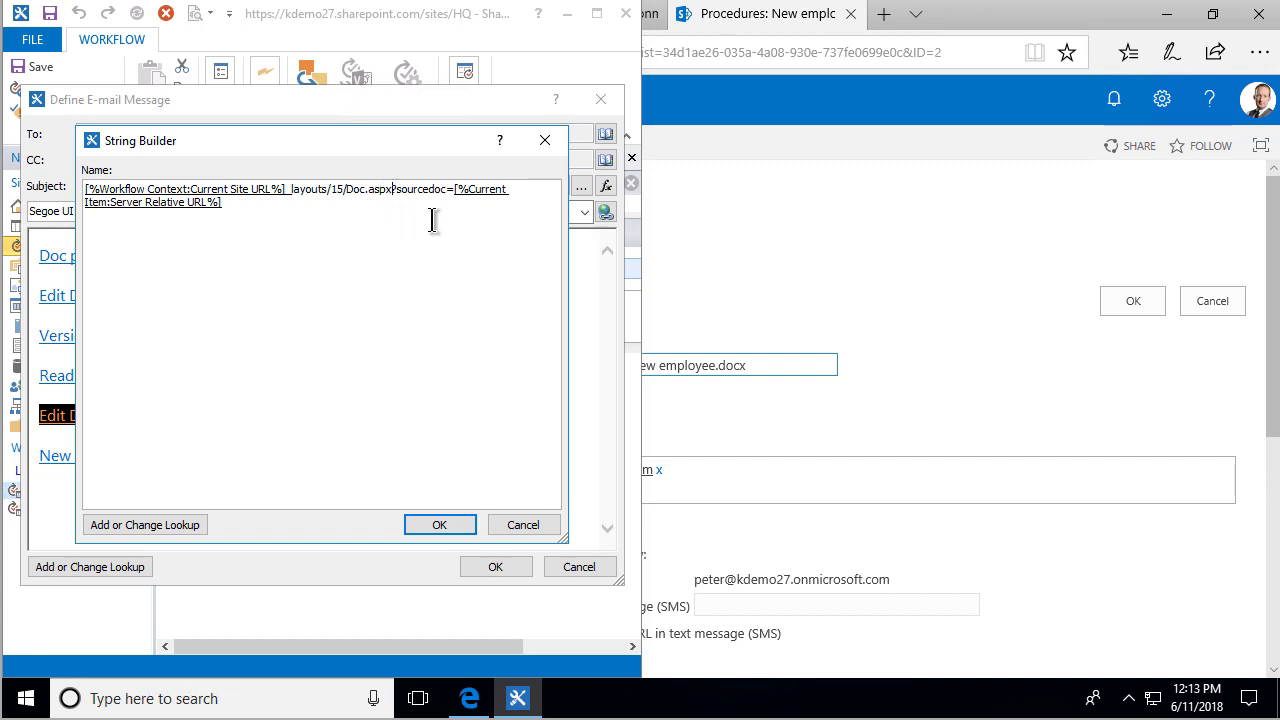
left_click(439, 524)
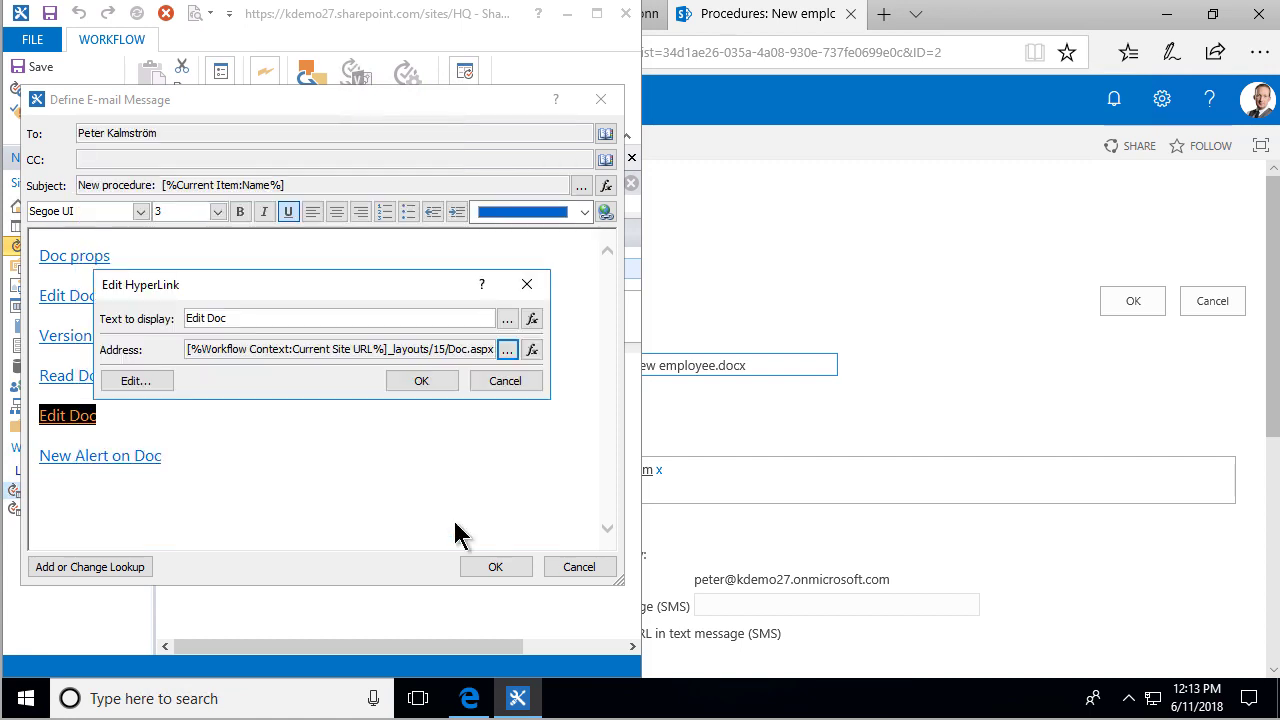
left_click(426, 385)
- Correct the page name in the New Alert on Doc link's address to SubNew.aspx and apply the link
left_click(111, 456)
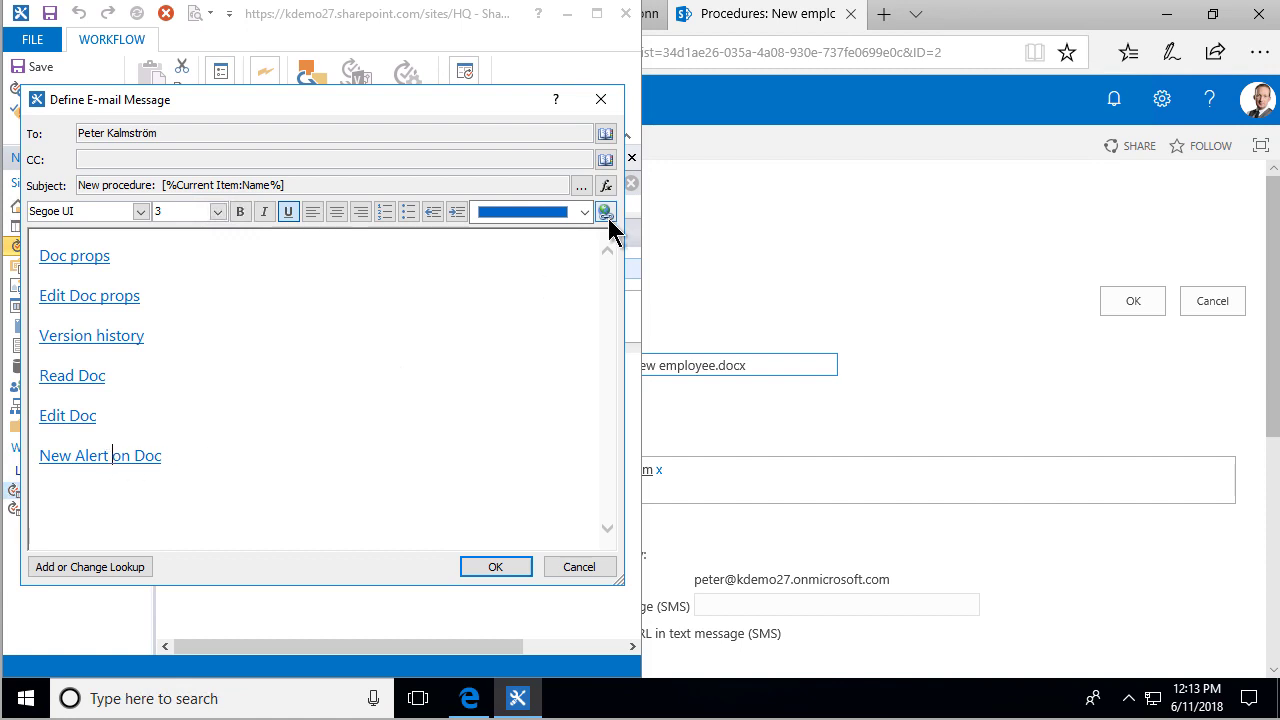
left_click(605, 211)
left_click(507, 349)
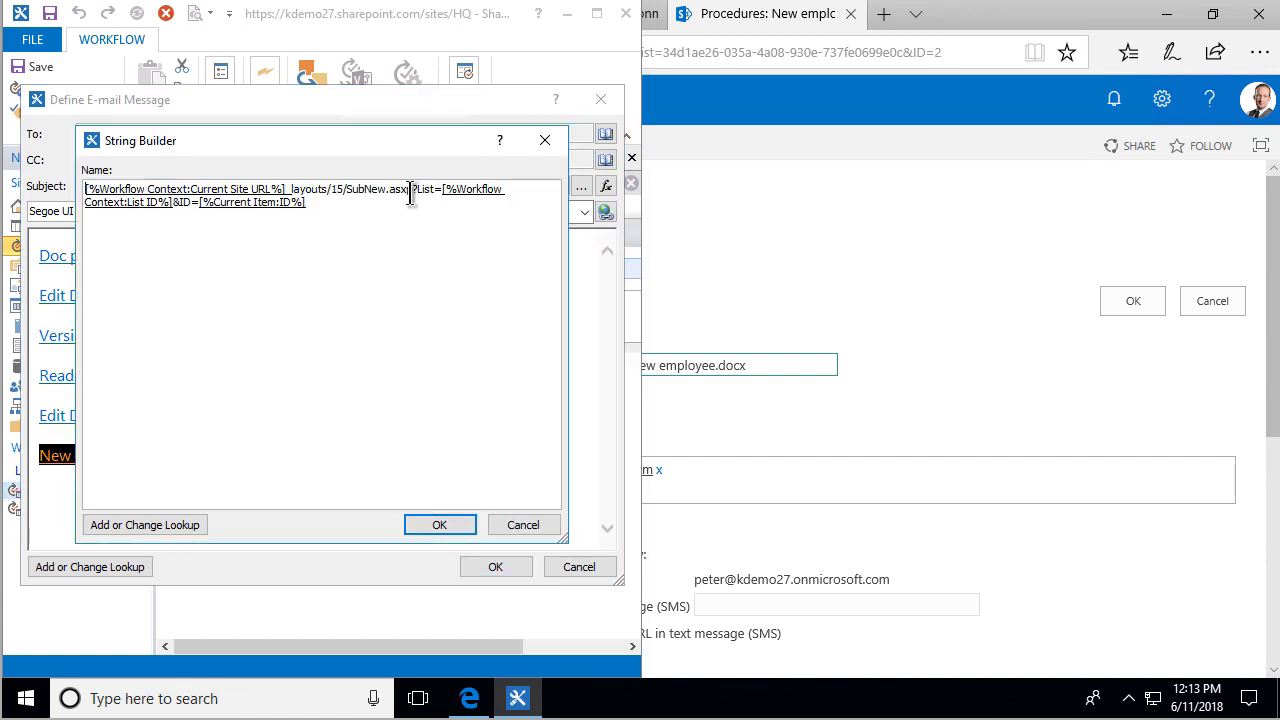
left_click(410, 192)
key("BackSpace")
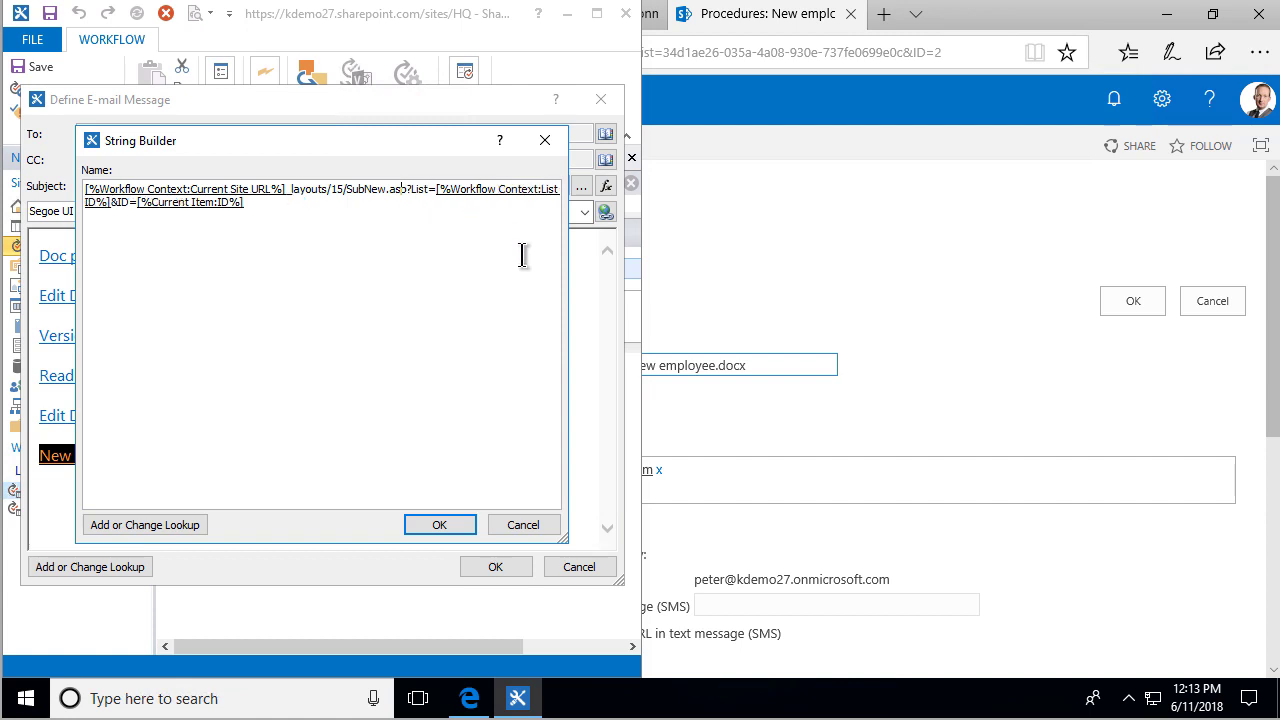
type("px")
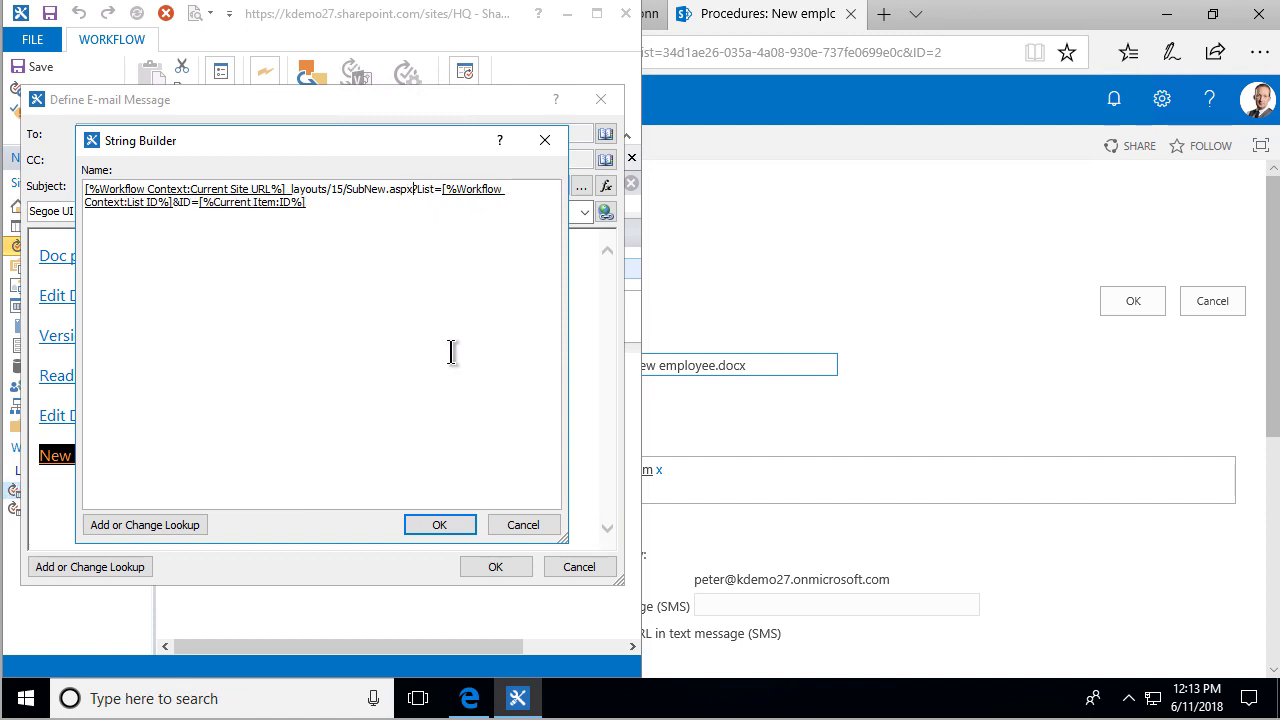
left_click(439, 524)
left_click(421, 381)
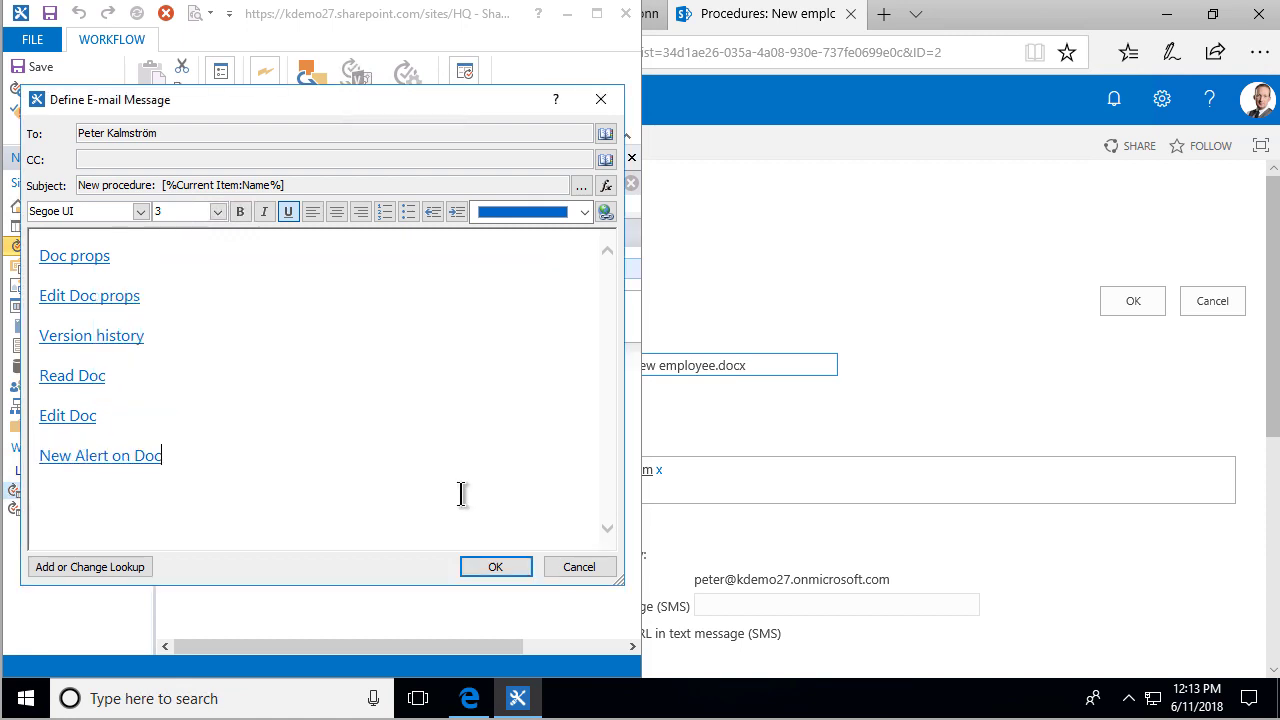
- Add a line below New Alert on Doc and show the Workflow links.pptx slide on the current item's workflows page beside the message
key("Return")
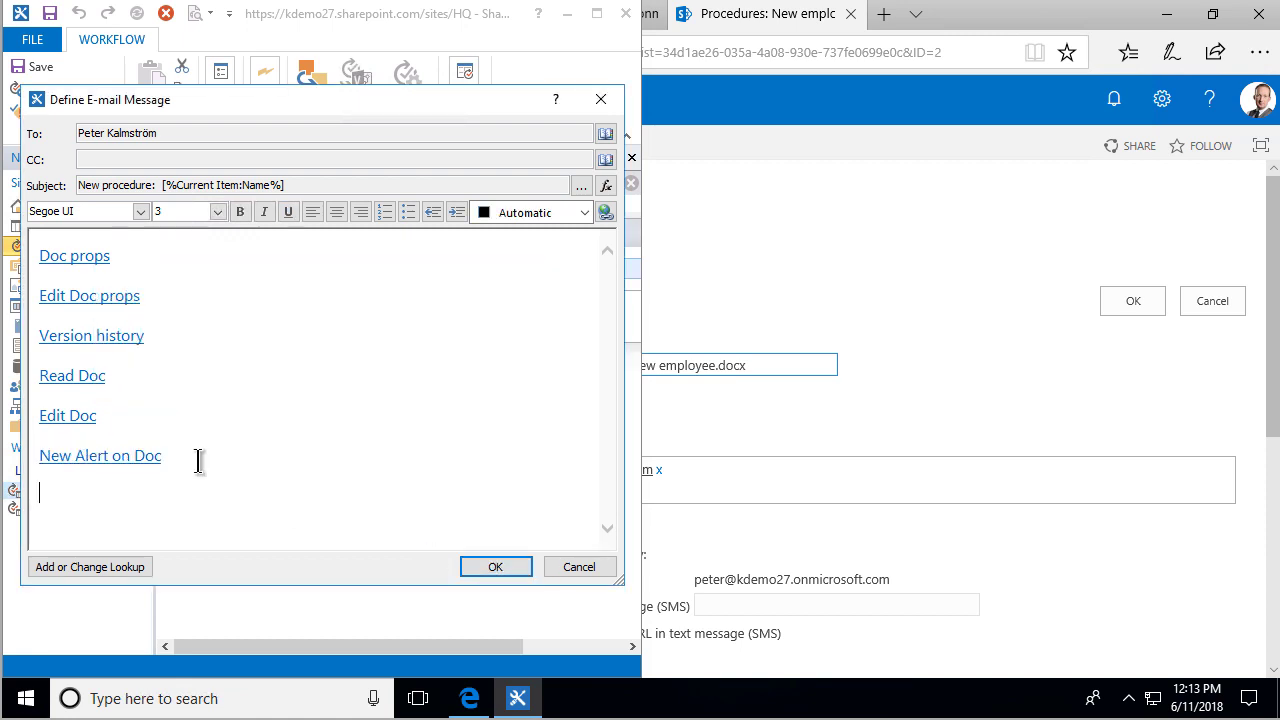
left_click(752, 257)
left_click(385, 18)
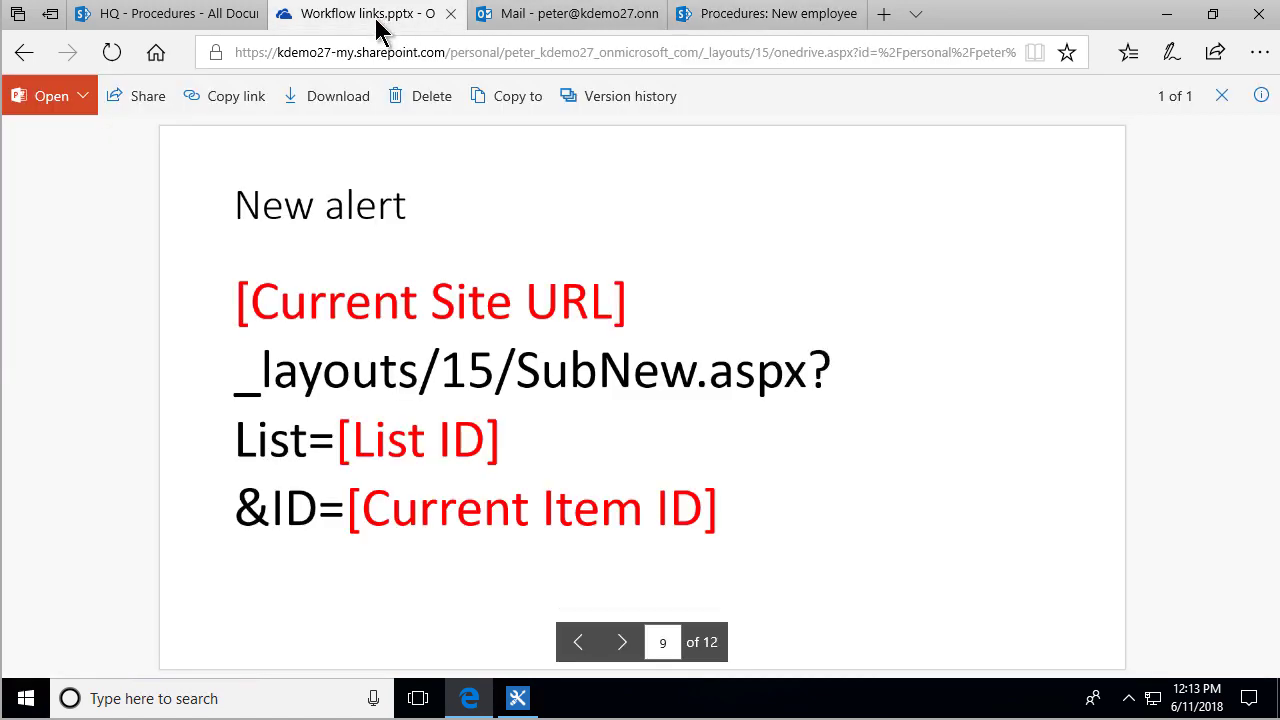
key("super+Right")
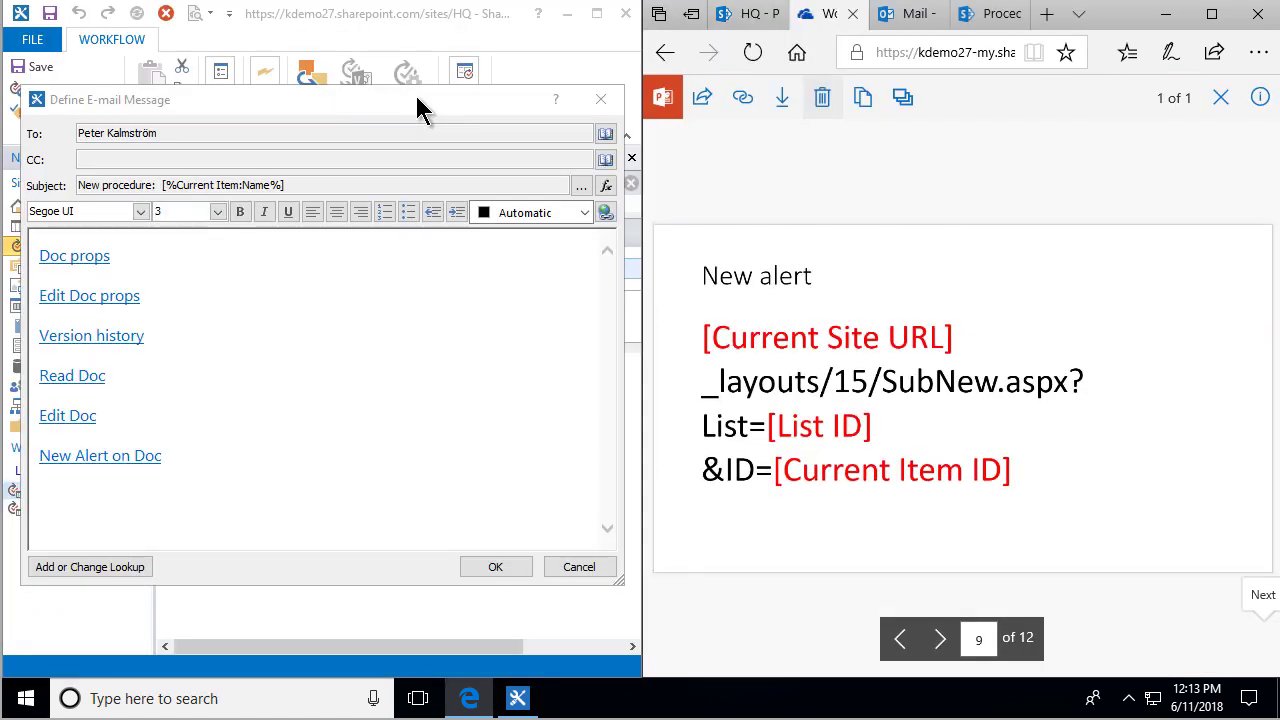
left_click(190, 462)
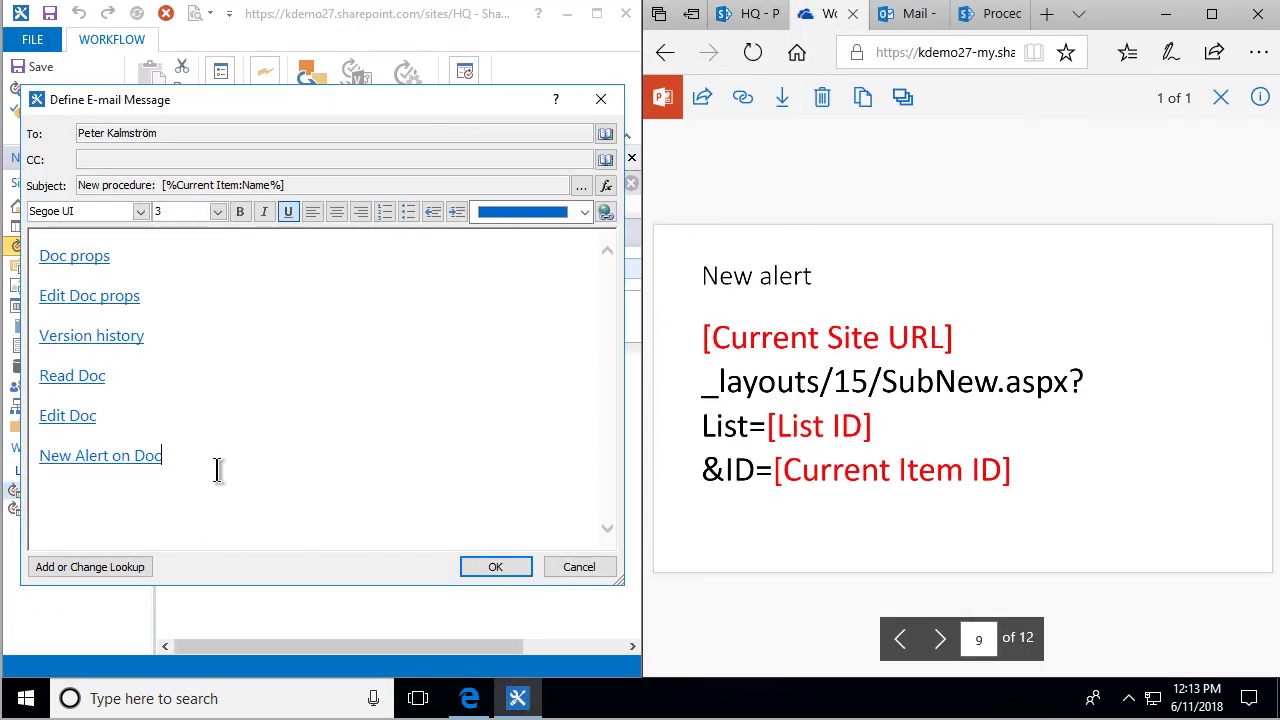
key("Return")
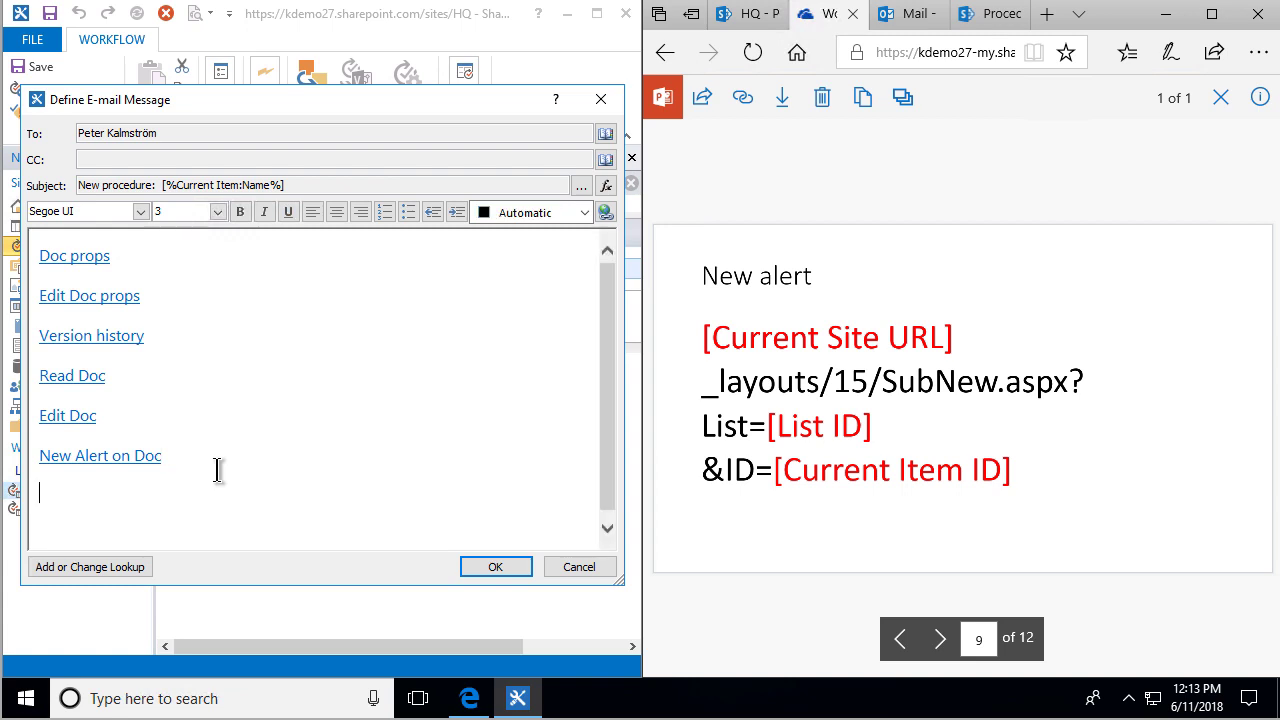
left_click(942, 641)
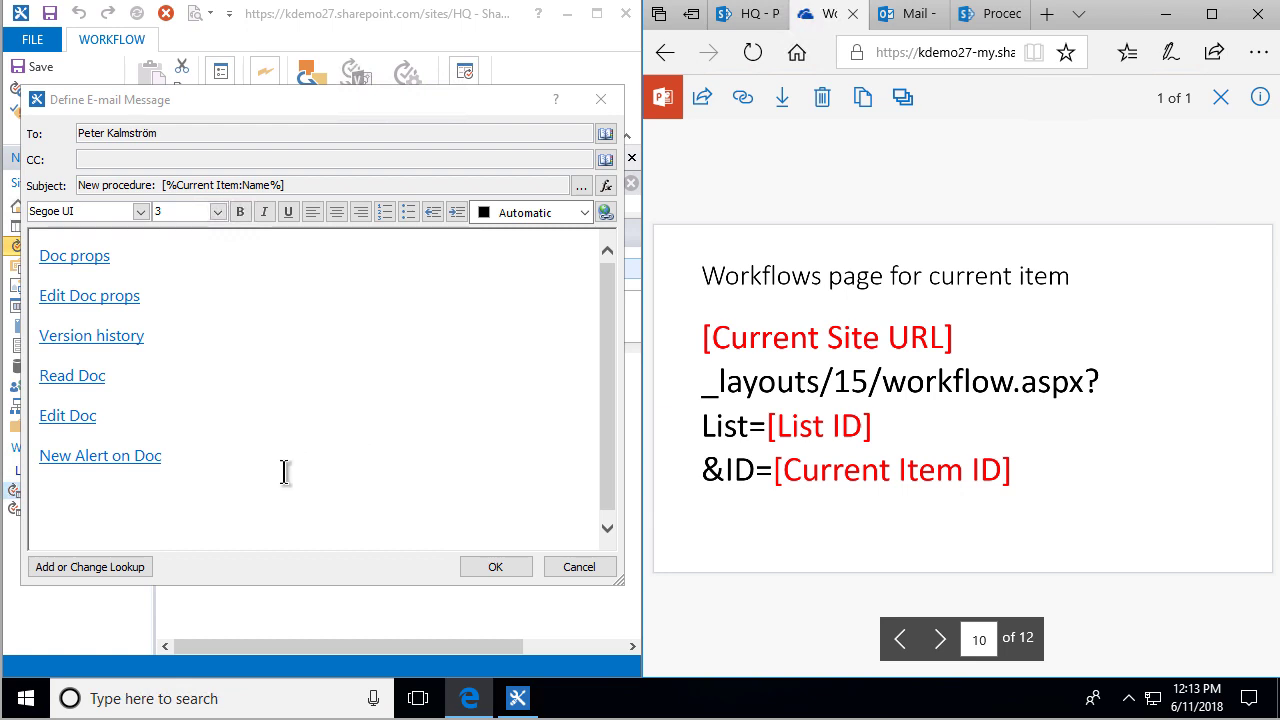
- Duplicate the New Alert on Doc link onto the empty line below it
left_click_drag(194, 452, 5, 452)
key("ctrl+c")
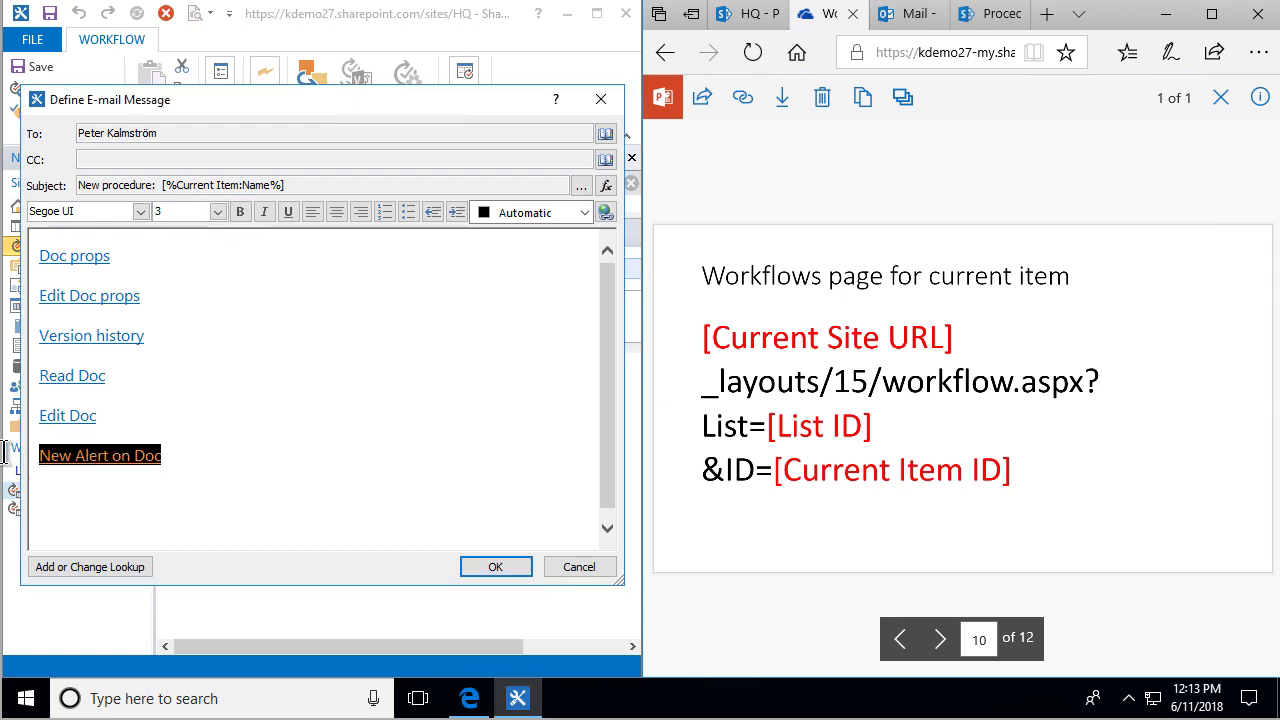
left_click(91, 487)
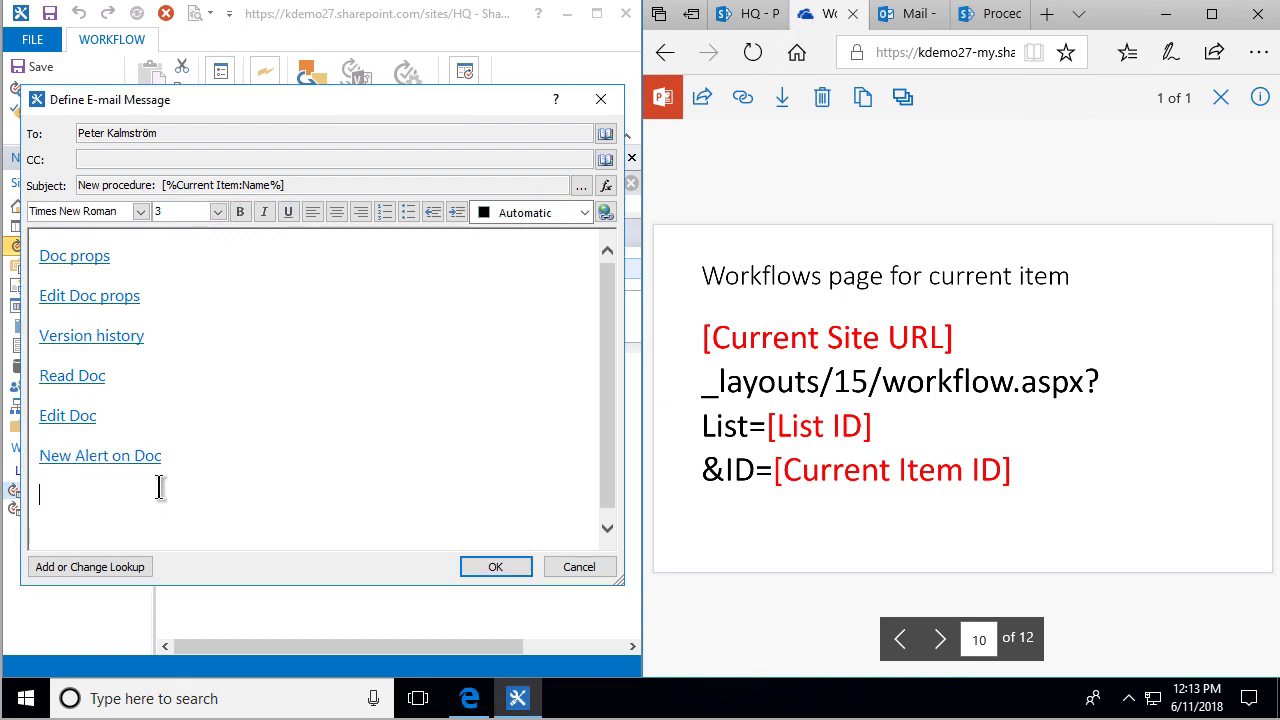
key("ctrl+v")
- Set the duplicated link's display text to "Workflow page for current item" and change its address page to workflow.aspx
left_click(130, 497)
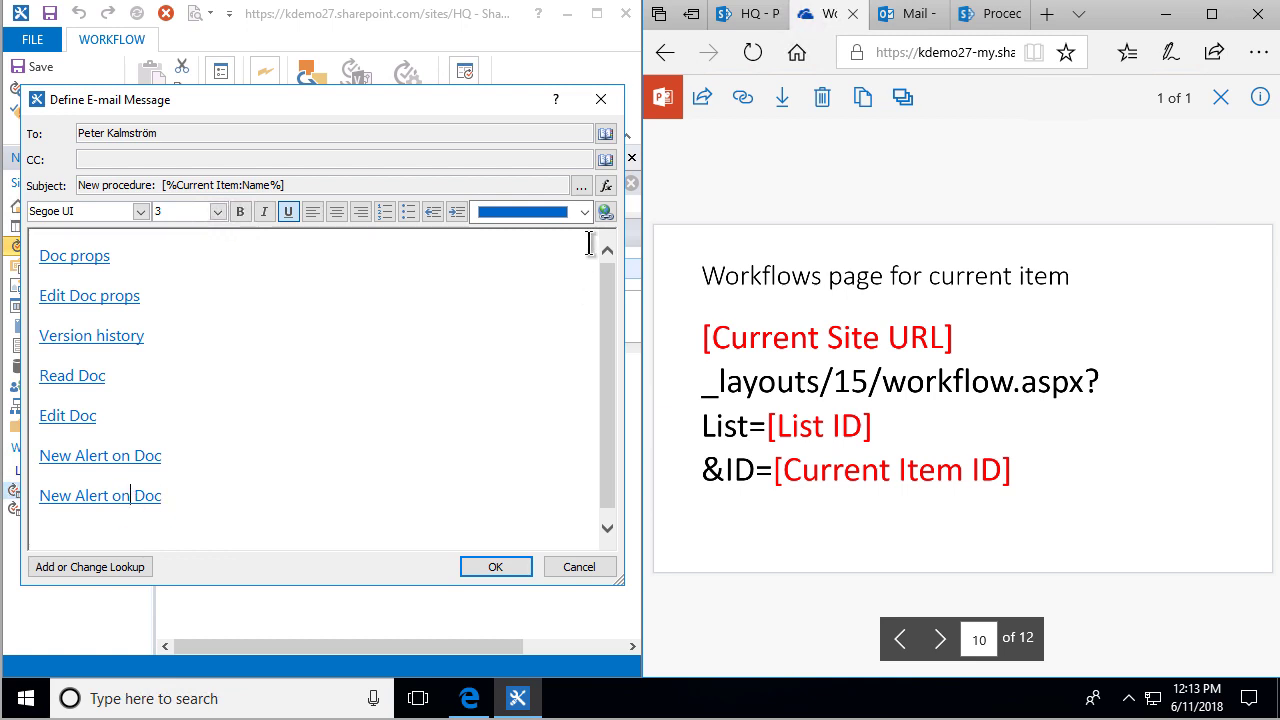
left_click(606, 212)
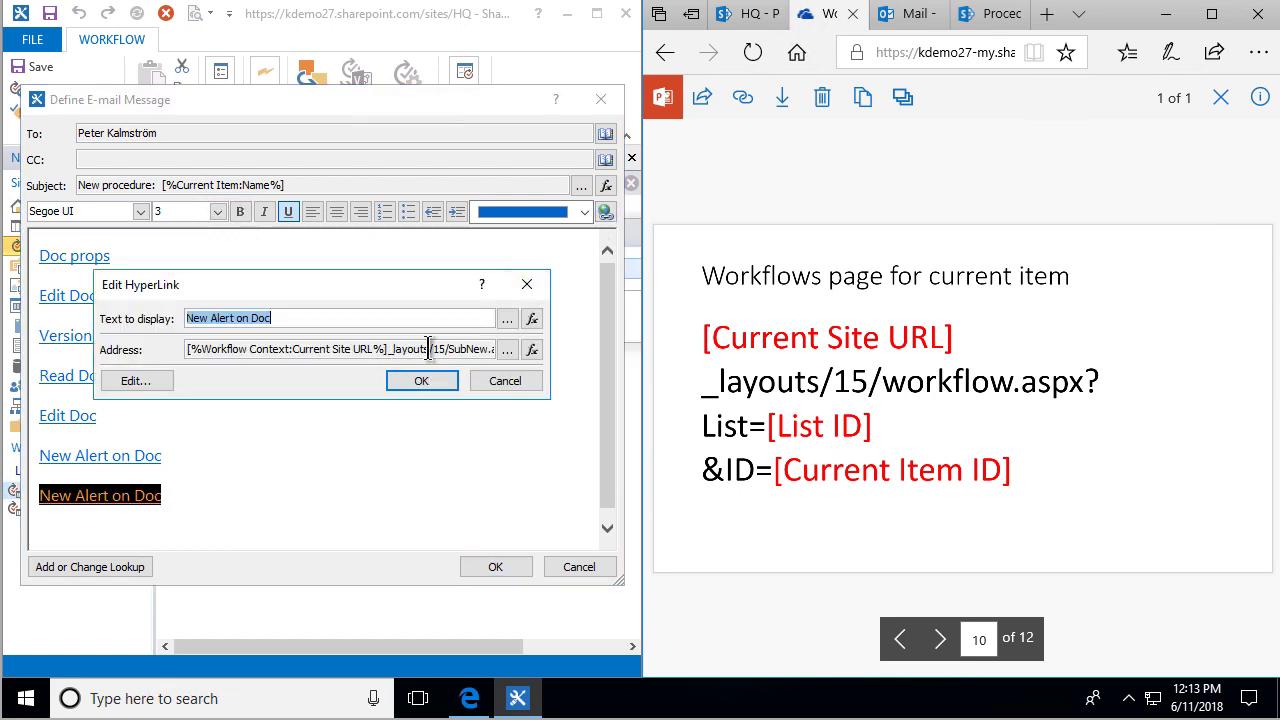
left_click_drag(290, 318, 63, 313)
type("Workflow page for current item")
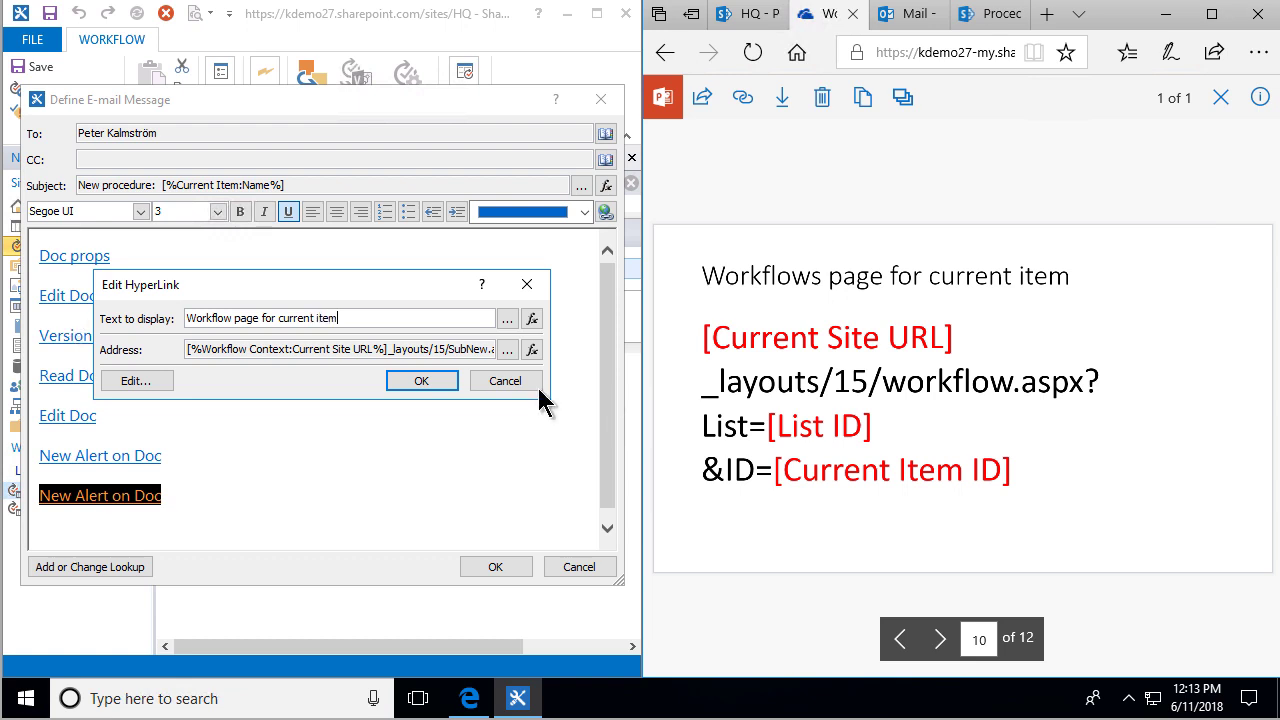
left_click(507, 349)
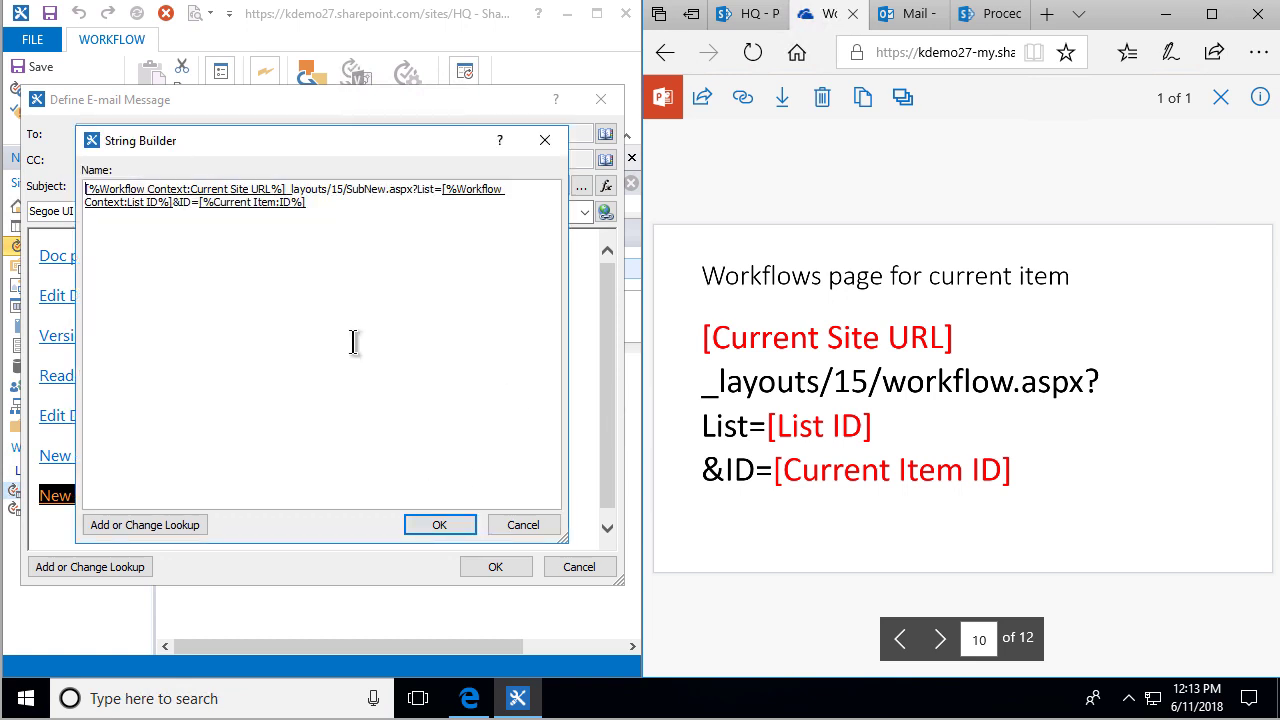
double_click(366, 188)
type("workflow")
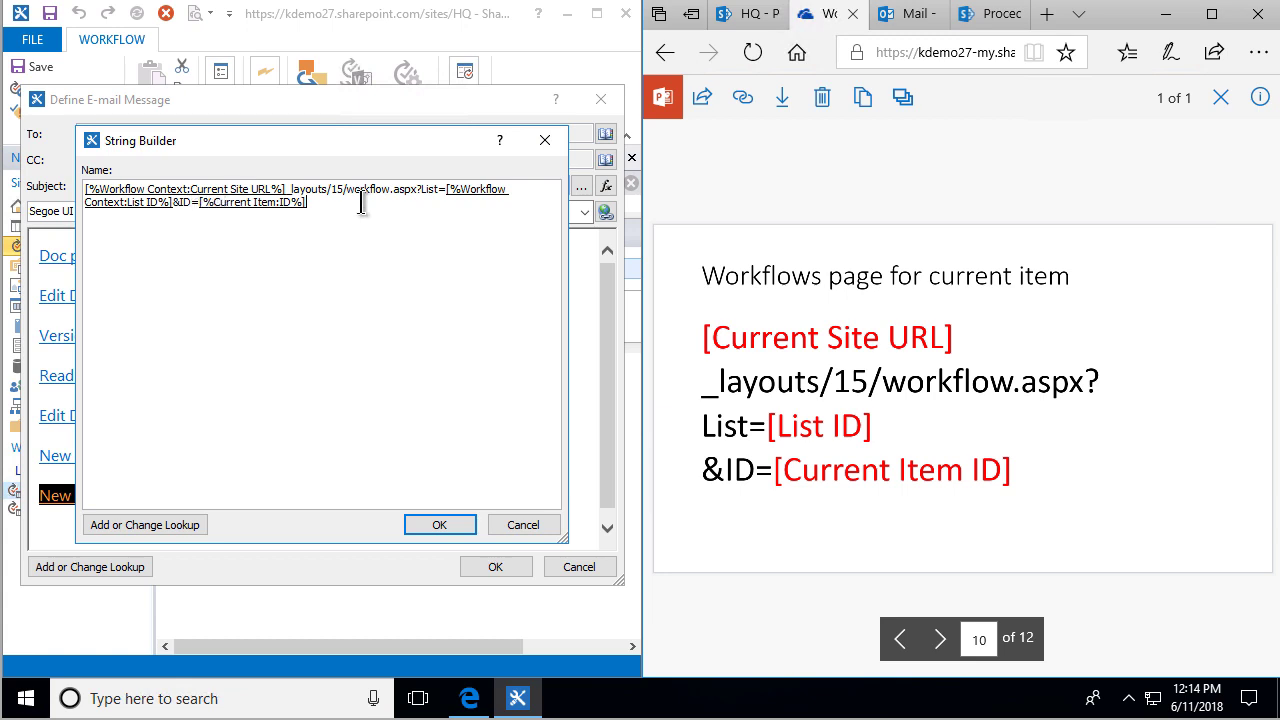
left_click(440, 527)
left_click(440, 389)
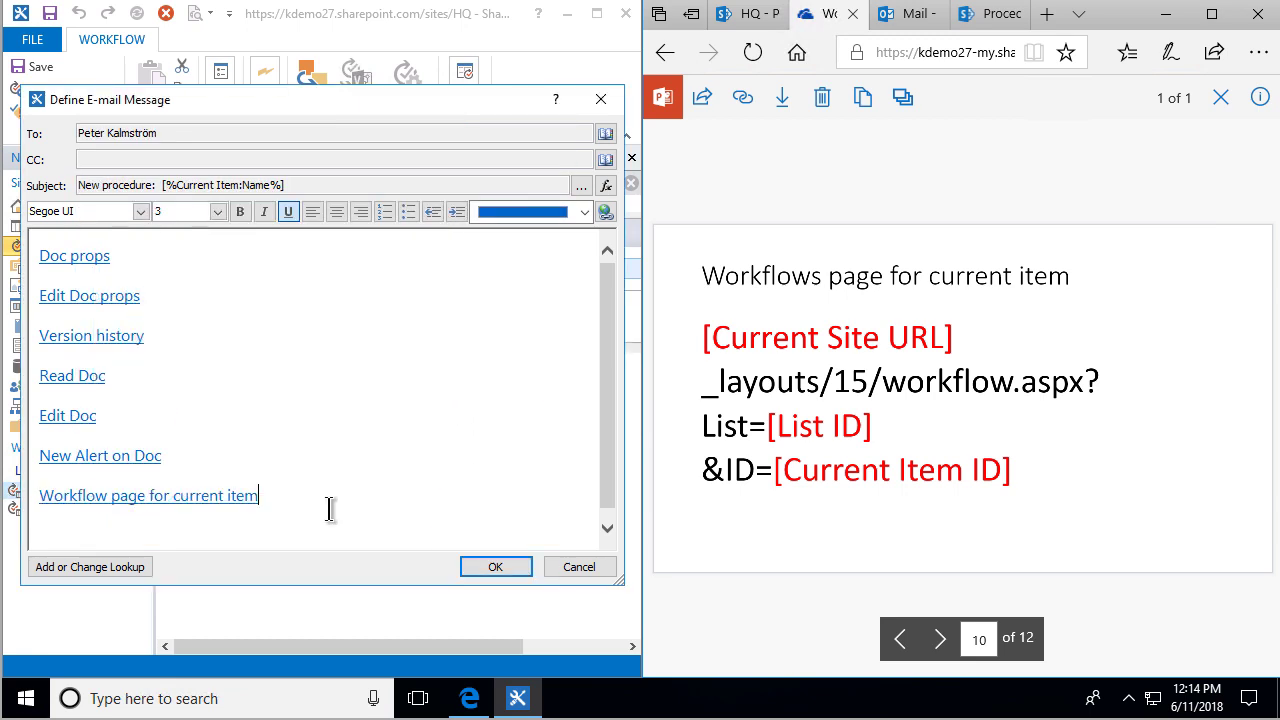
- Show the Current workflow status page slide and duplicate the Workflow page for current item link onto a new line
key("Return")
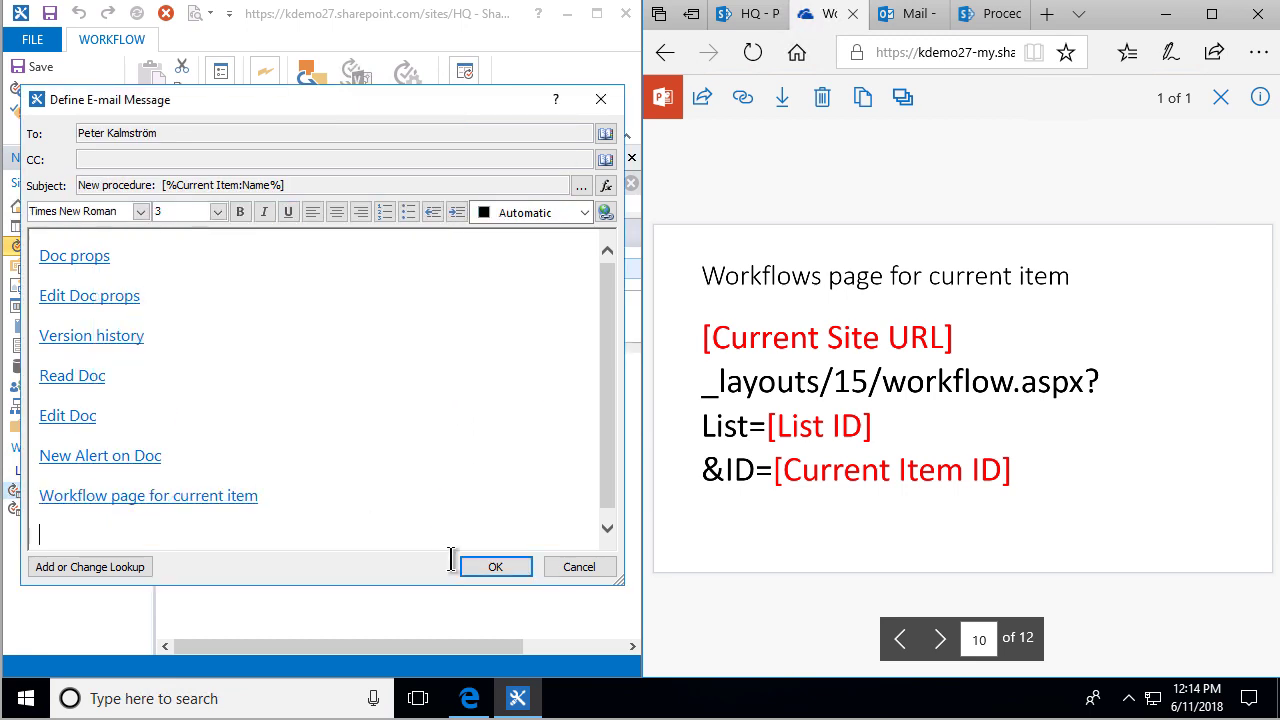
left_click(940, 638)
left_click(298, 500)
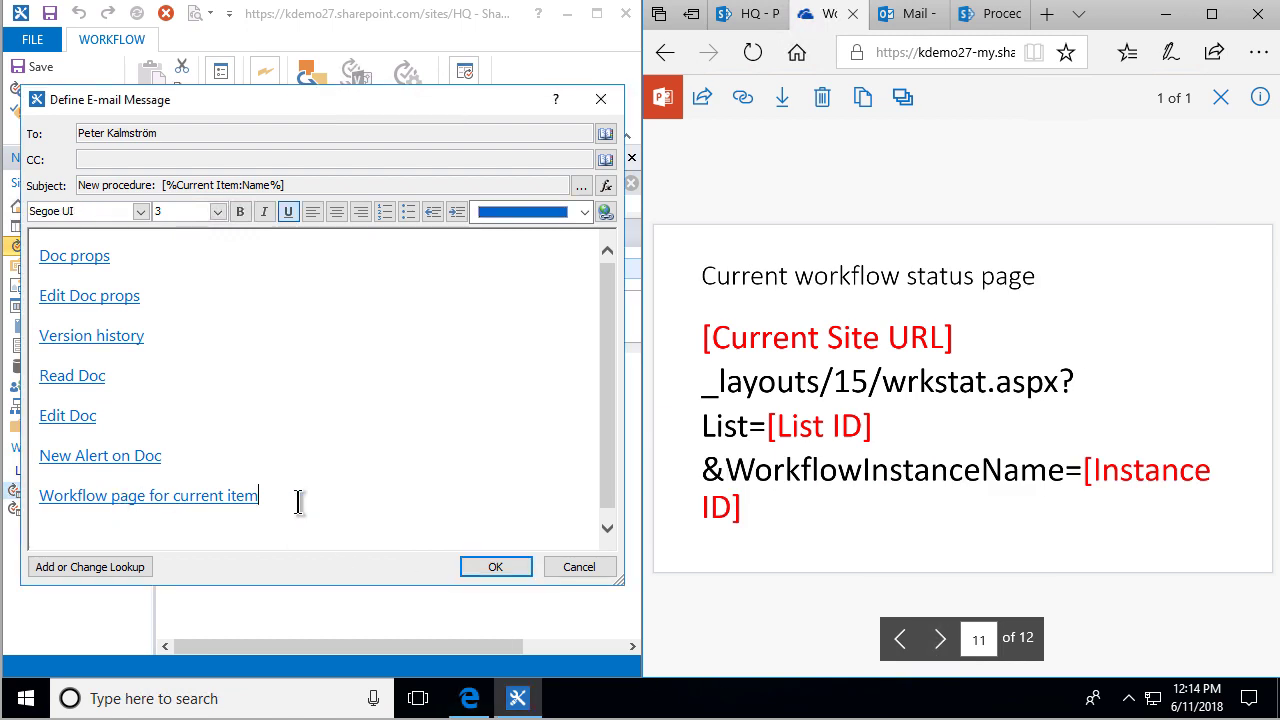
key("shift+Home")
key("ctrl+c")
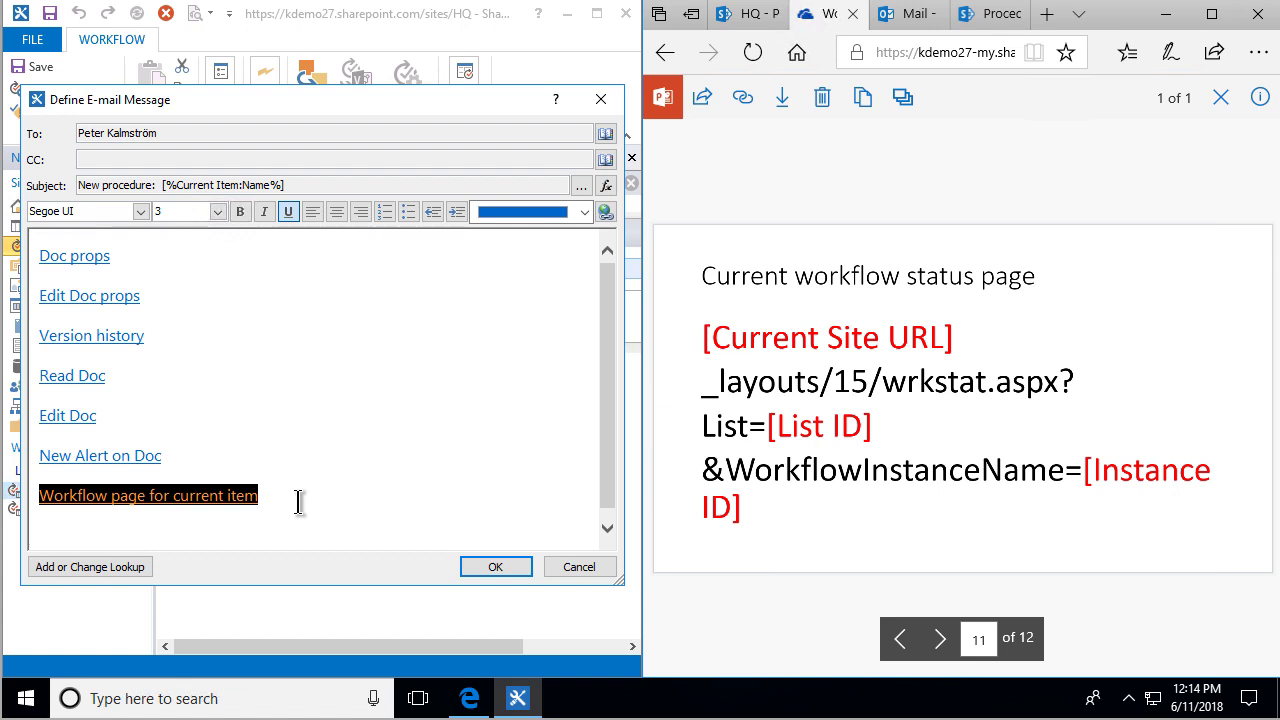
left_click(298, 500)
key("Return")
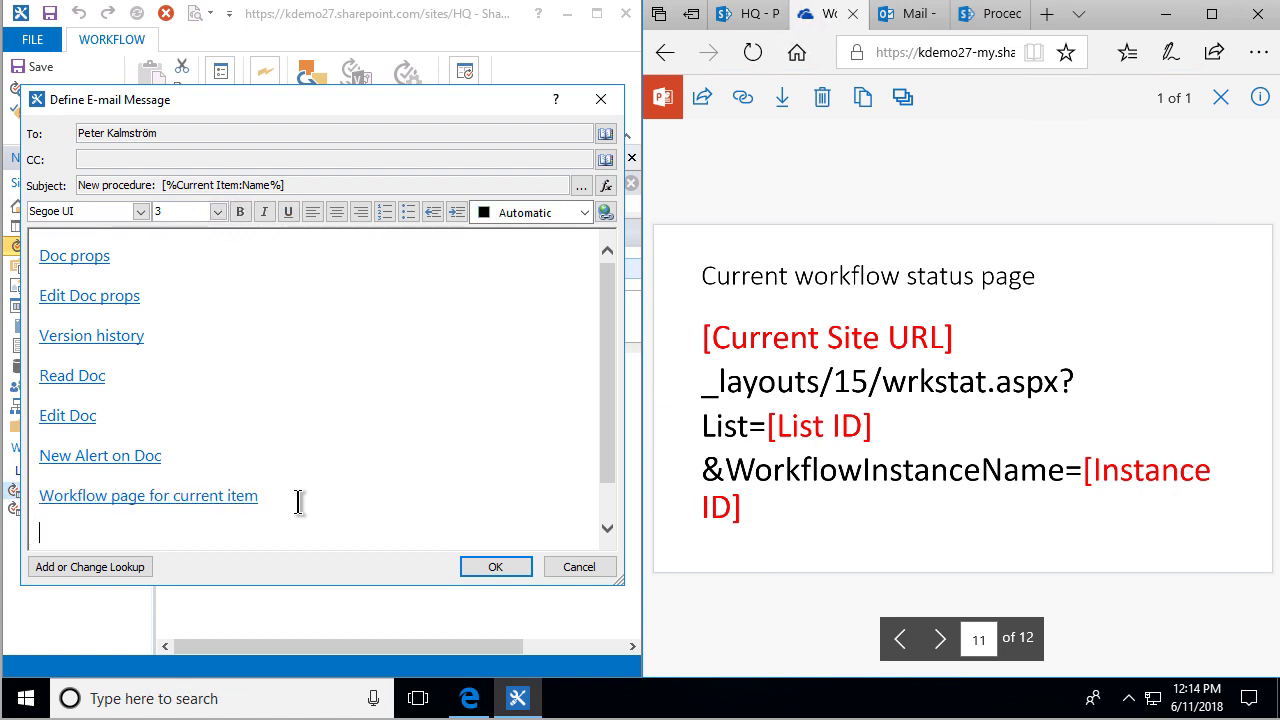
key("ctrl+v")
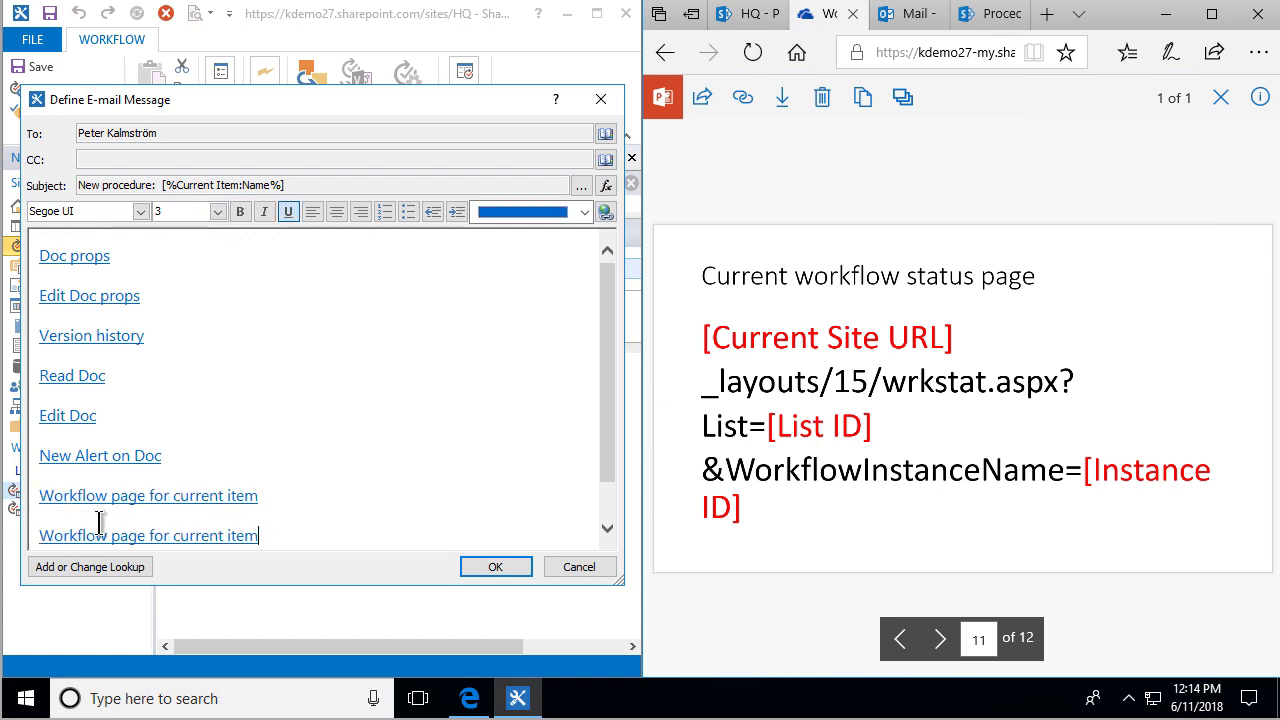
- Change the page name in the last link's address to wrkstat.aspx
left_click(606, 212)
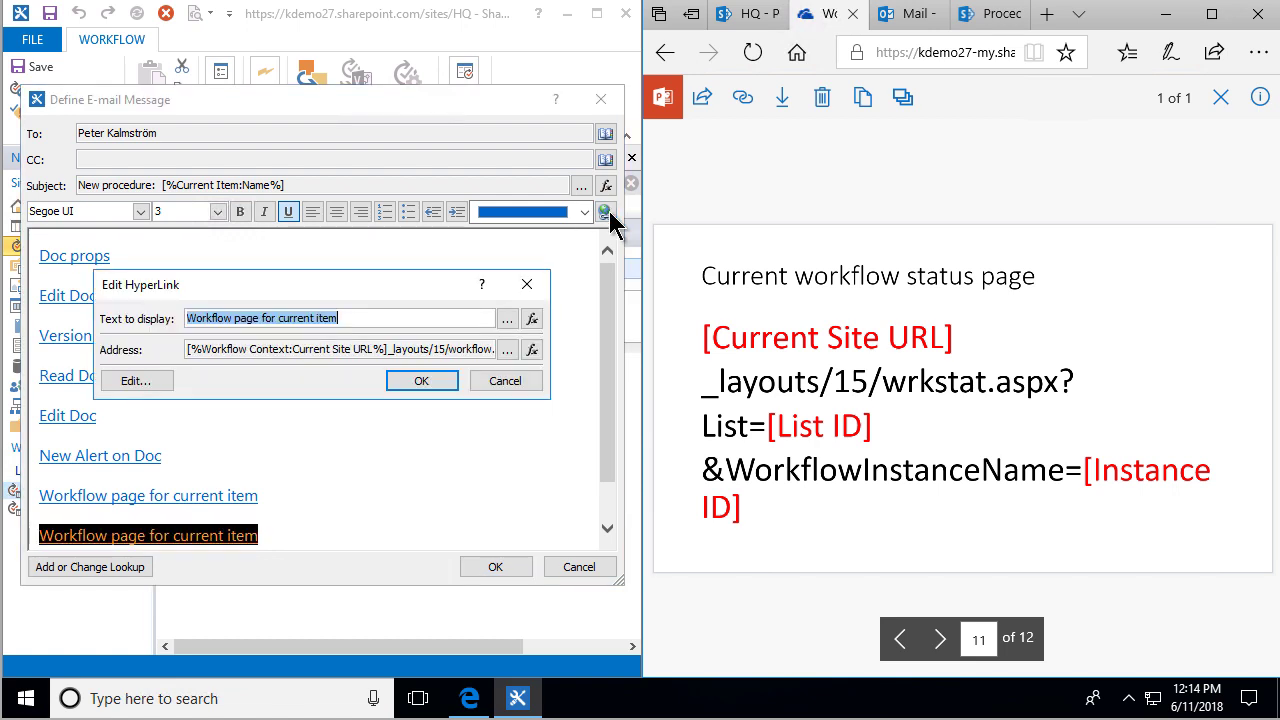
left_click(507, 349)
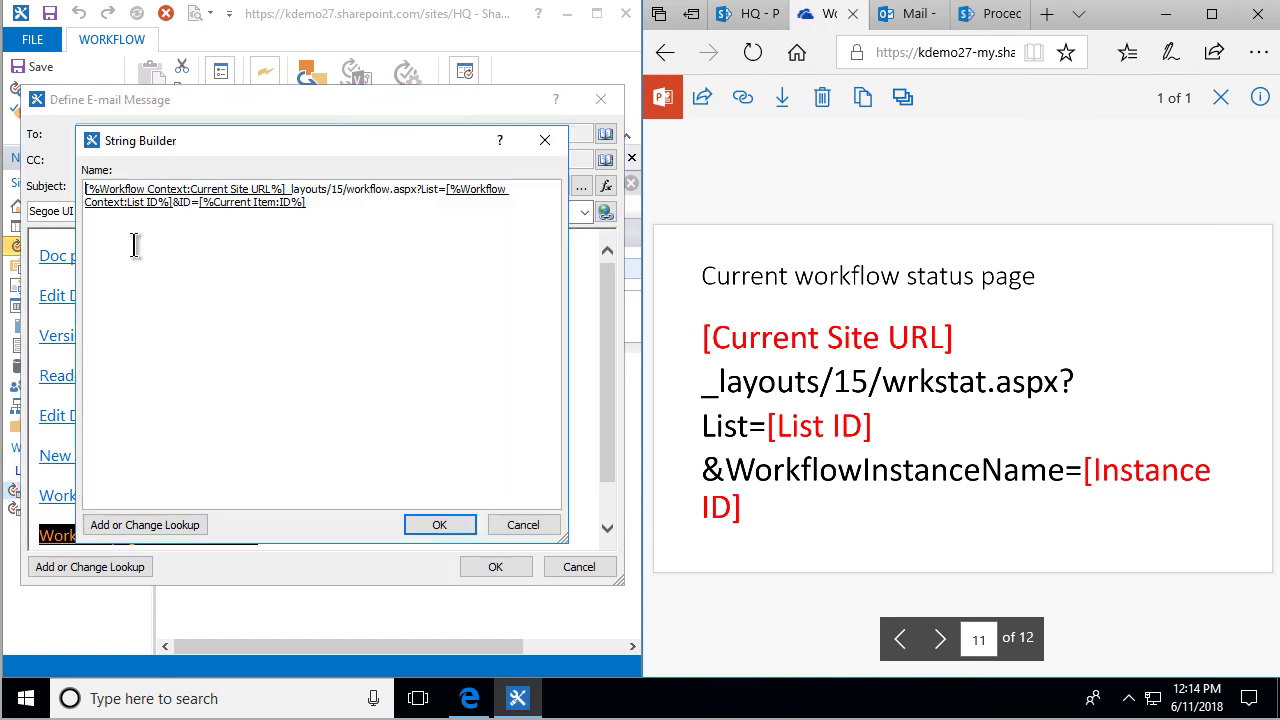
double_click(358, 189)
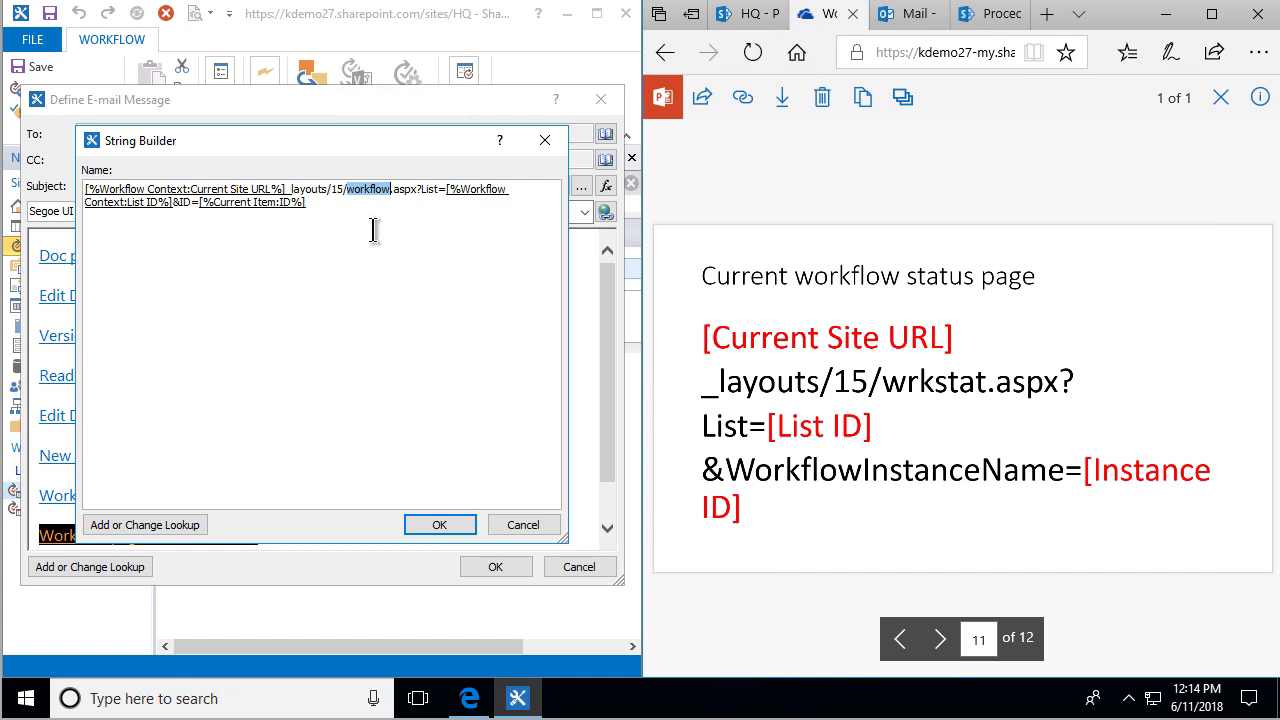
type("wrkstat")
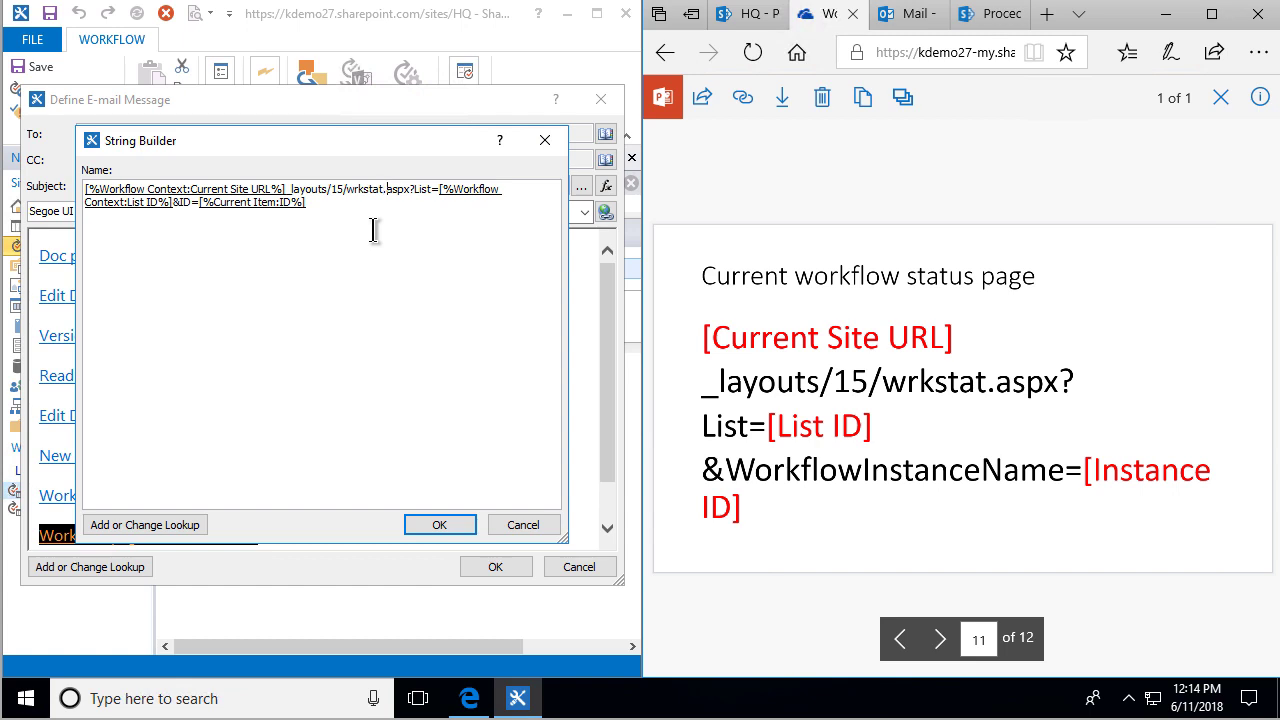
- Replace the address's ID parameter with WorkflowInstanceName= and remove the Current Item:ID lookup
key("shift+Left")
key("Left")
key("Left")
key("Left")
key("Left")
key("Left")
type("Workflow")
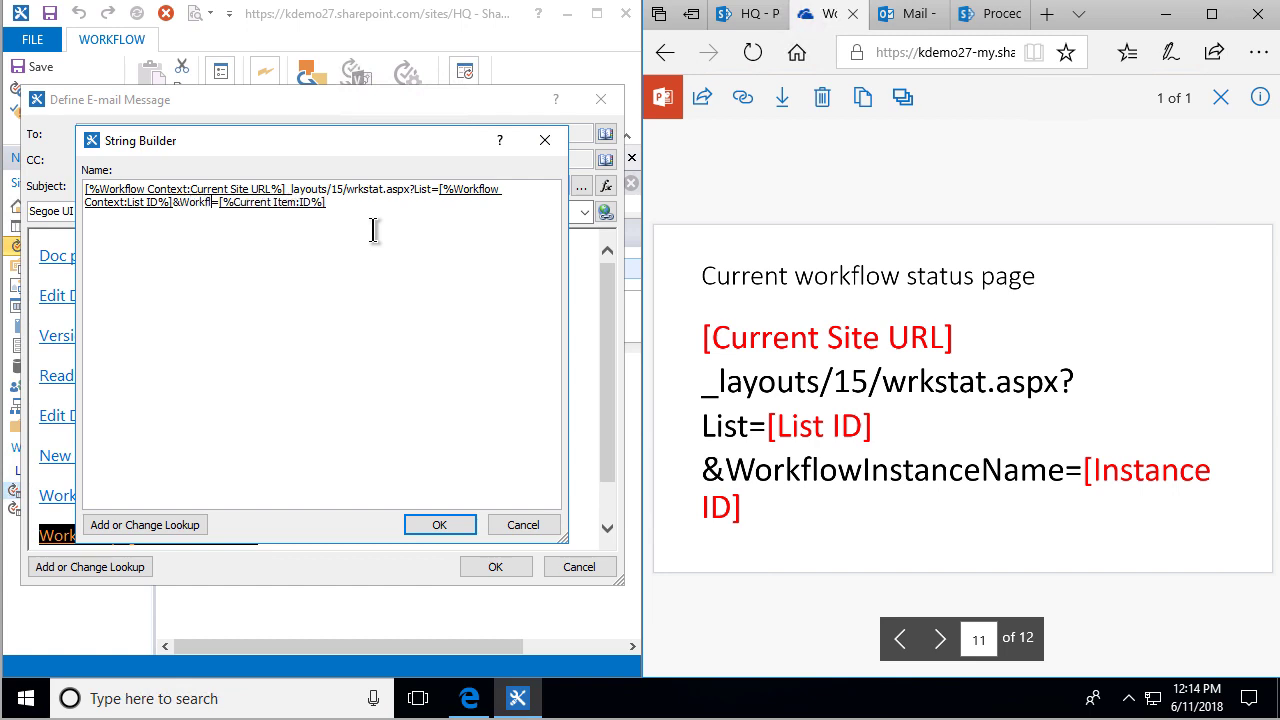
type("InstanceNam")
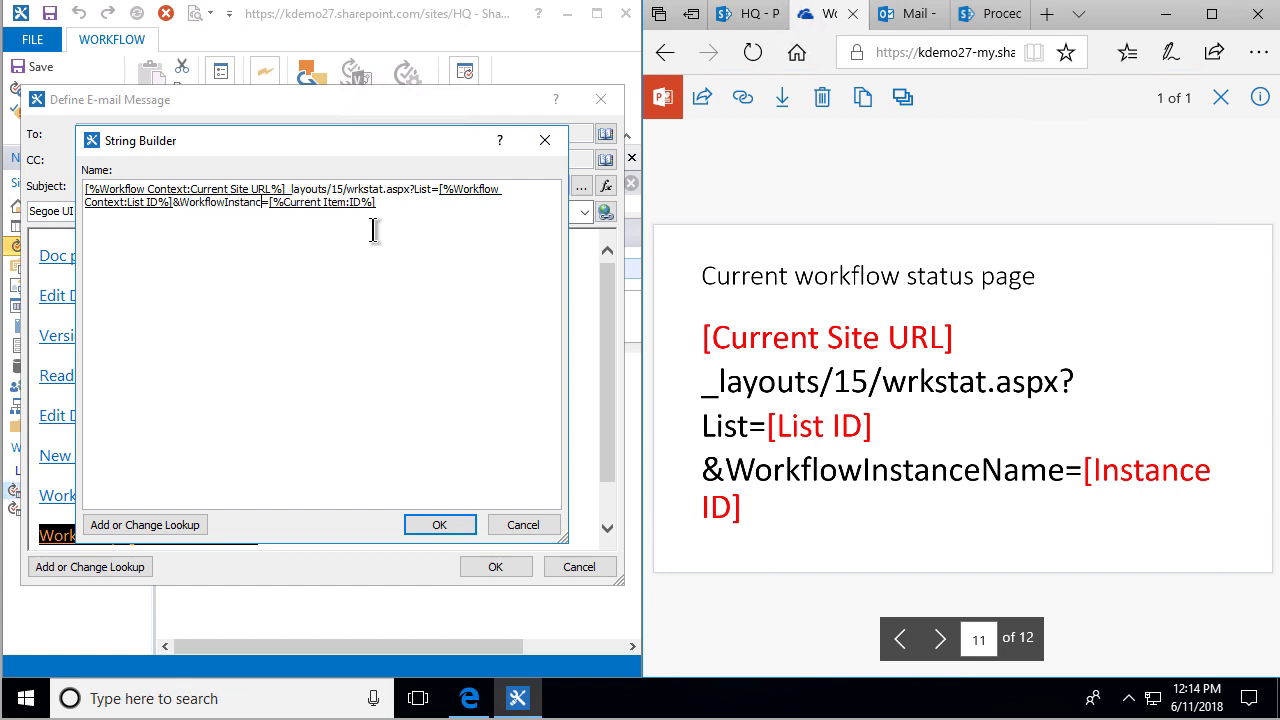
type("e")
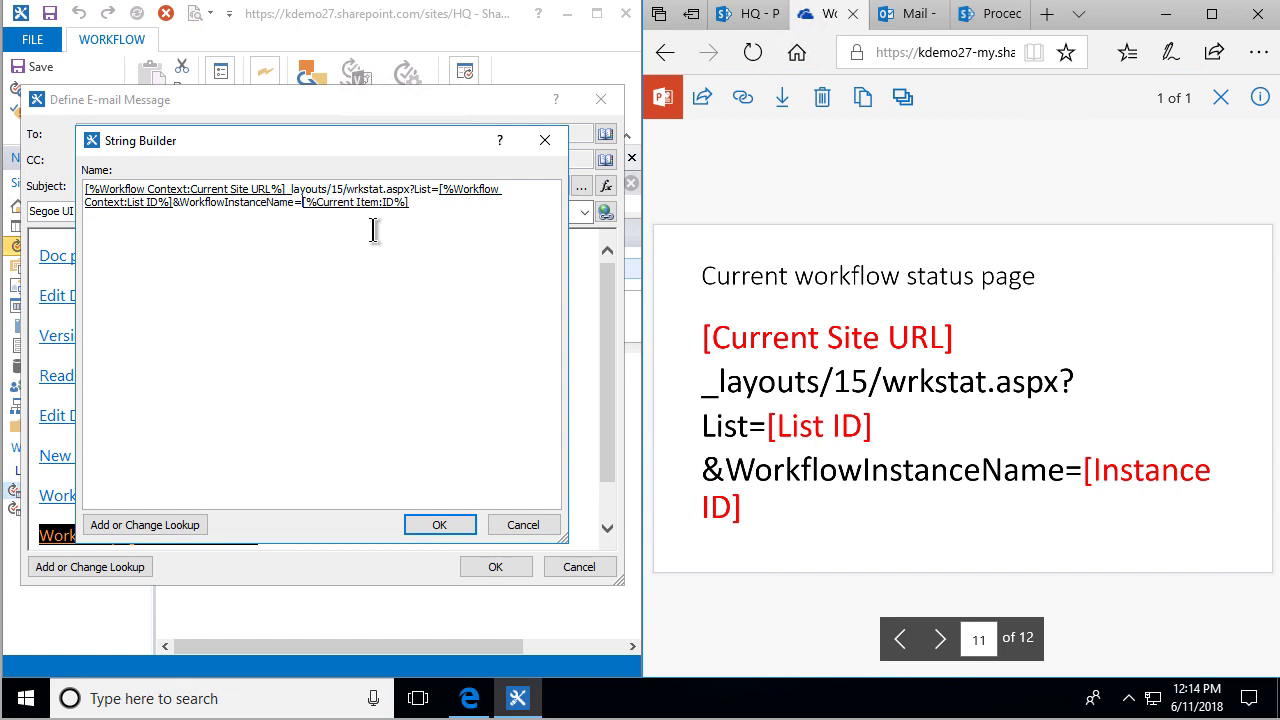
key("shift+End")
key("Delete")
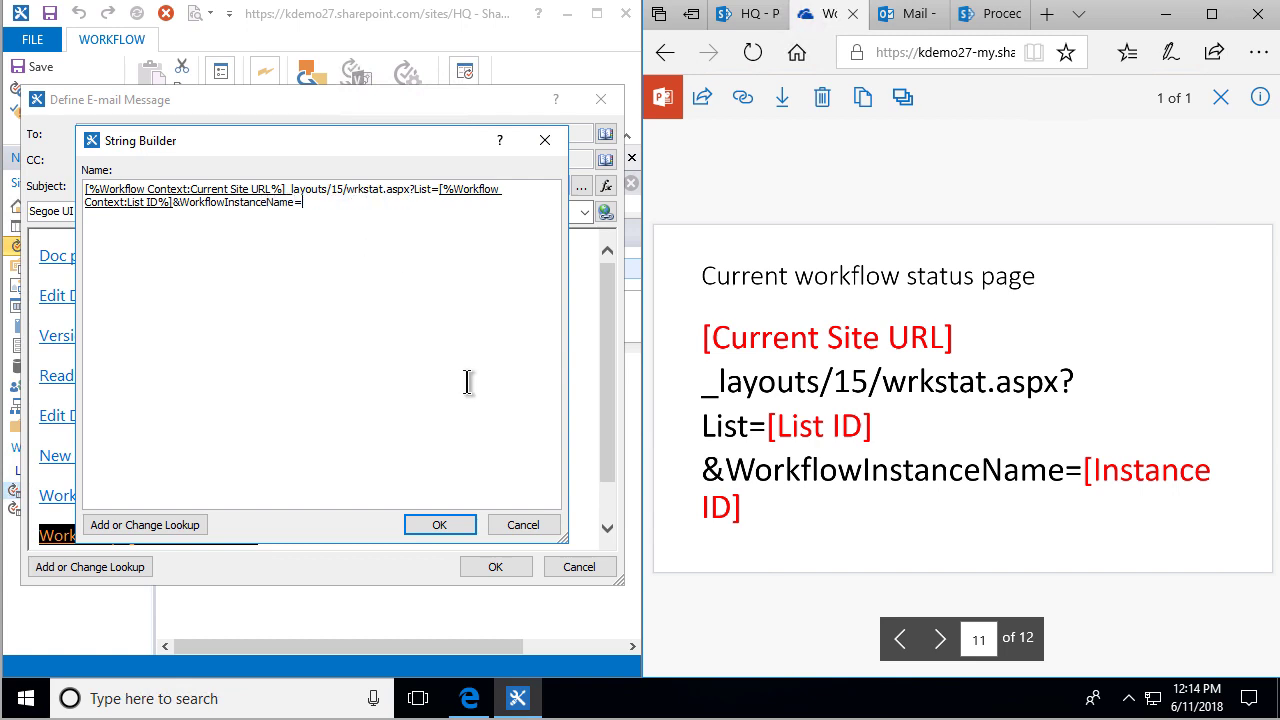
- Insert a Workflow Context lookup for Instance ID at the end of the link address
left_click(150, 530)
left_click(490, 331)
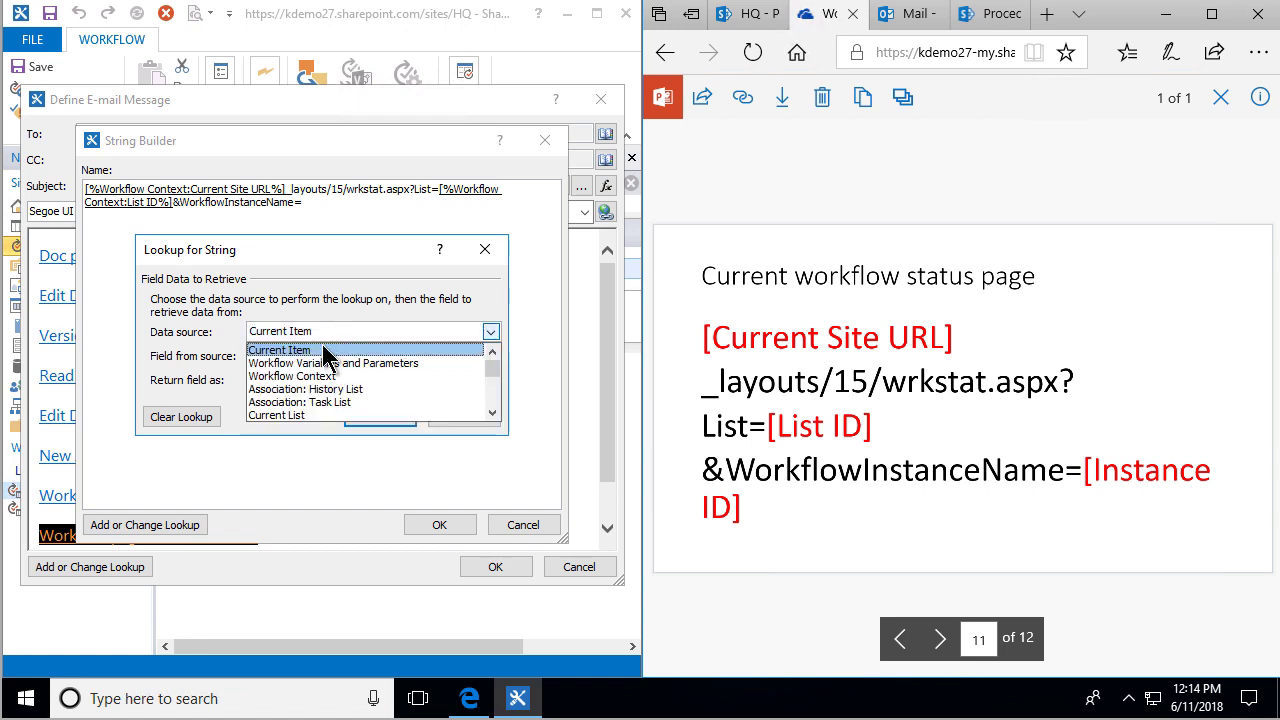
left_click(326, 377)
left_click(346, 356)
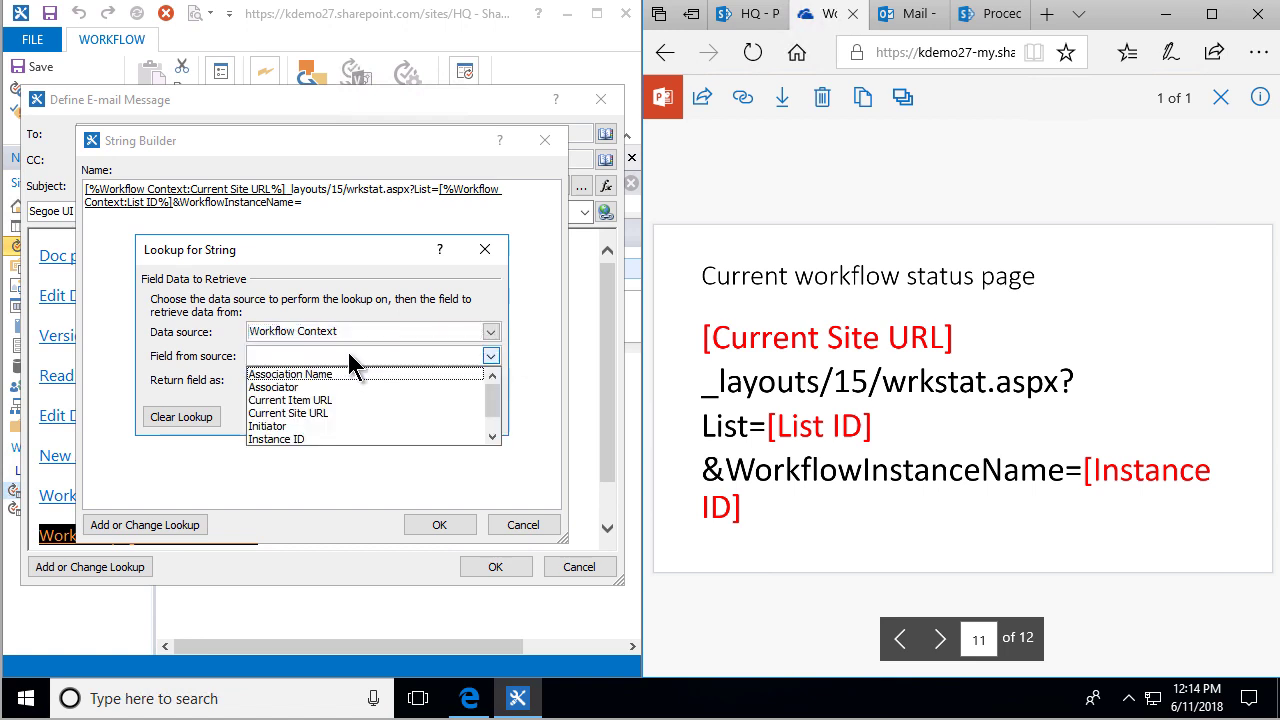
left_click(350, 439)
left_click(380, 417)
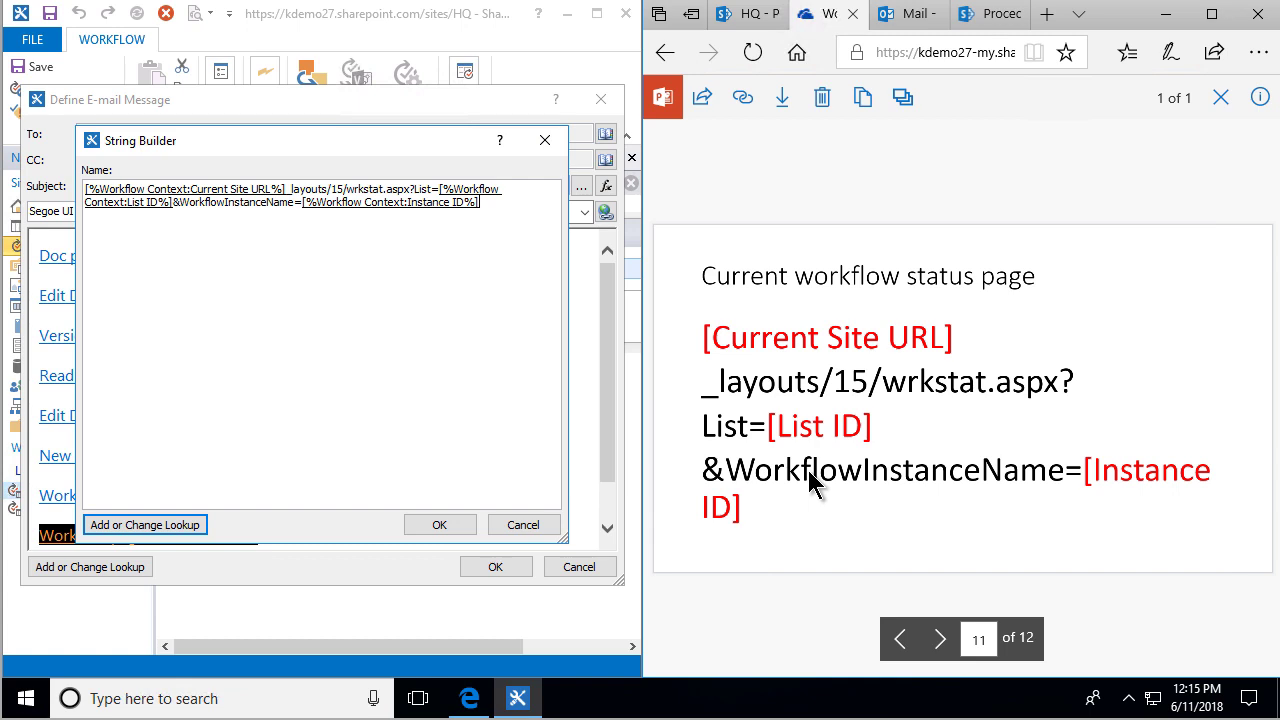
- Apply the edited address to the last link and change its display text to Status page for current workflow
left_click(445, 530)
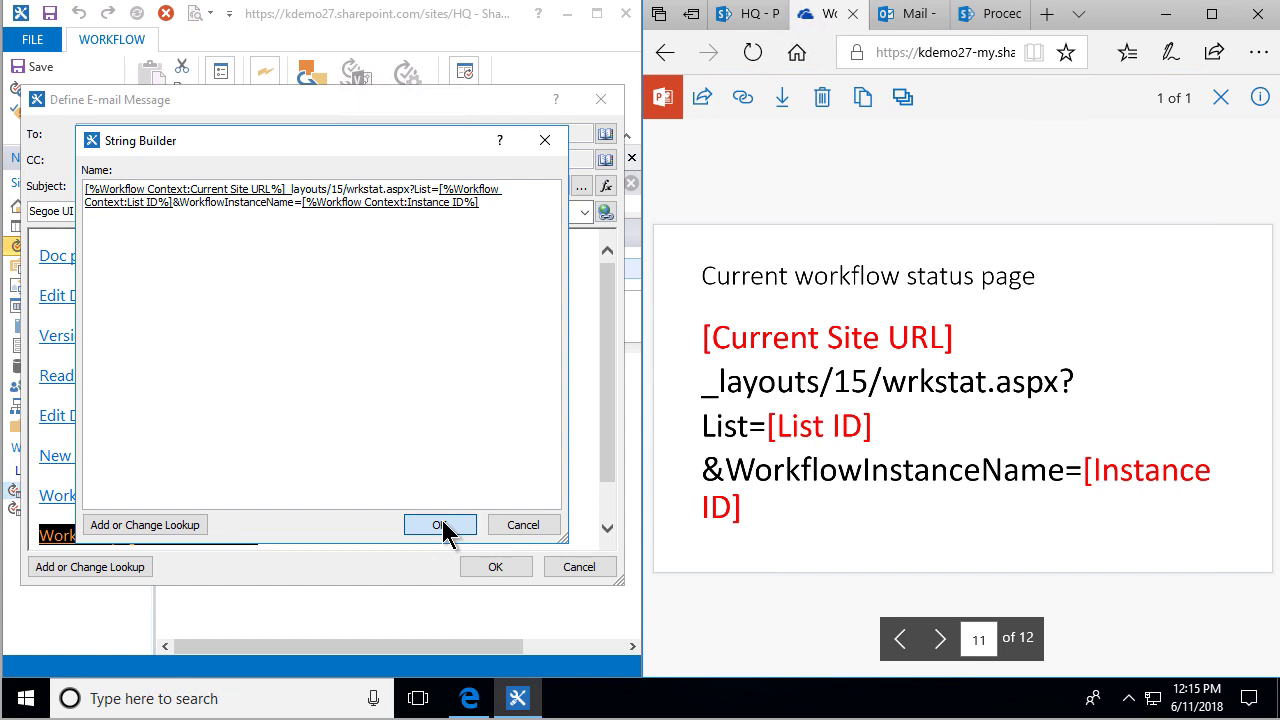
left_click(445, 530)
left_click(443, 383)
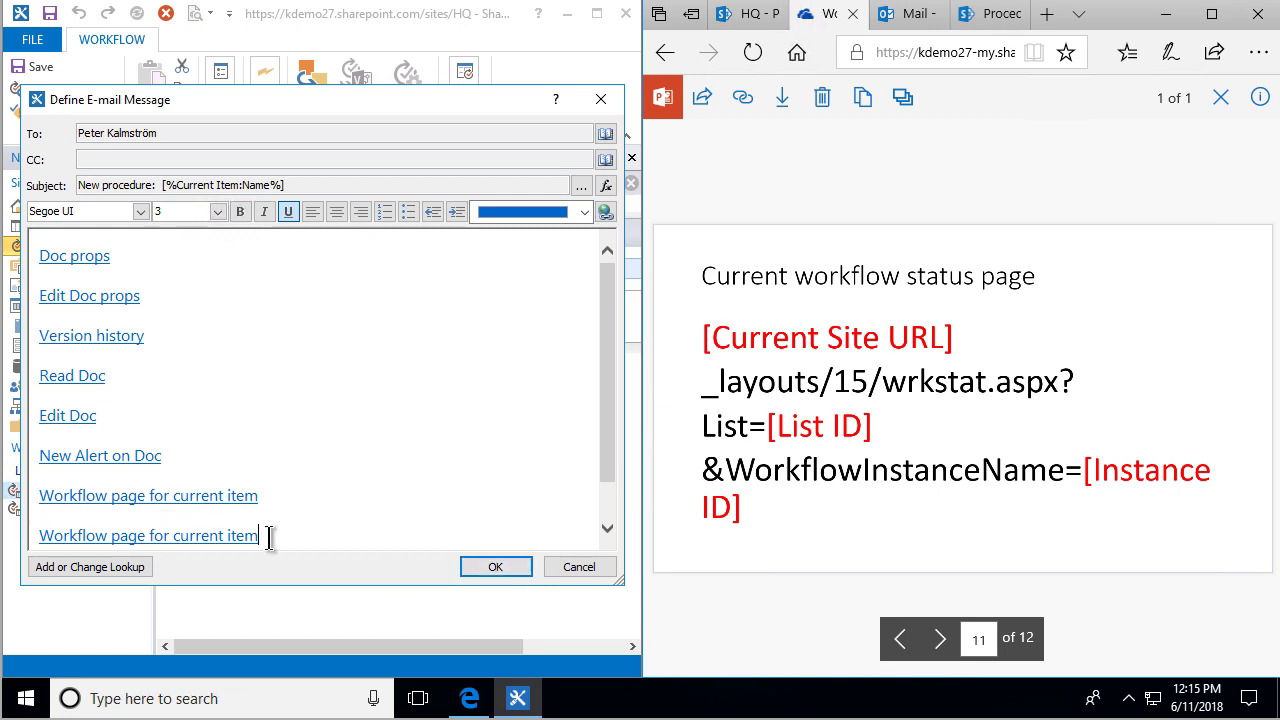
left_click(147, 536)
left_click(605, 213)
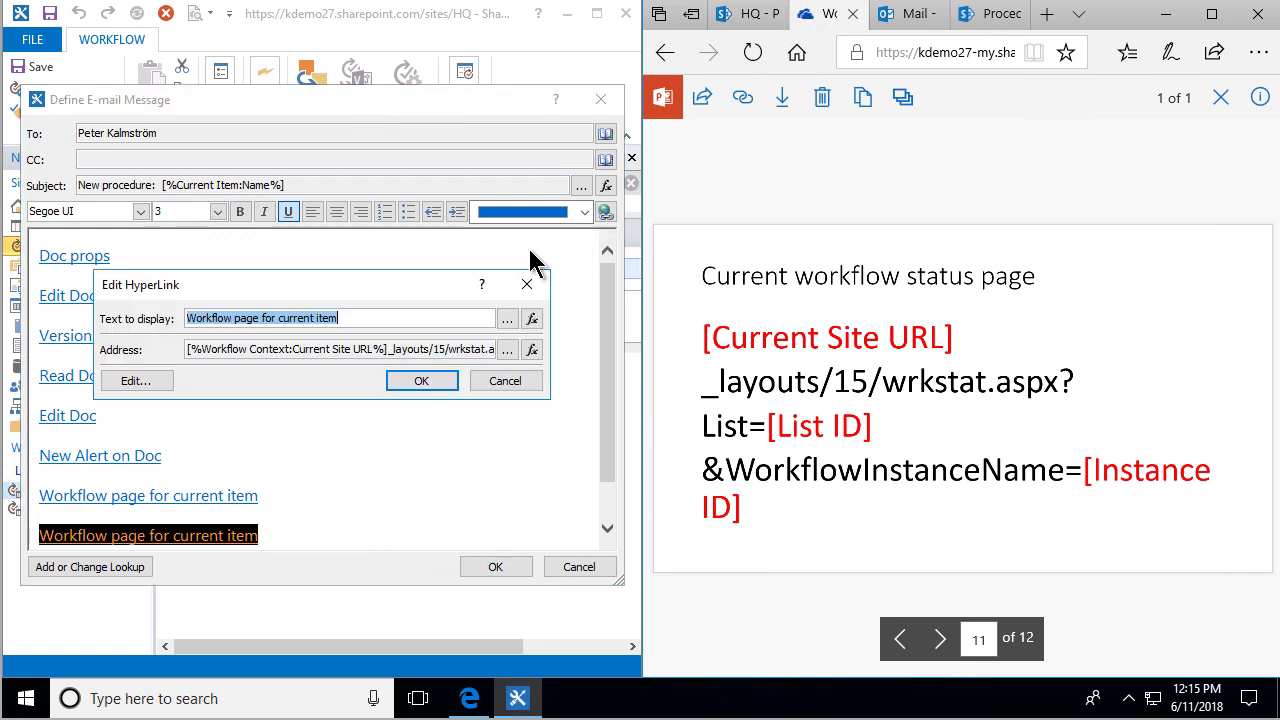
left_click(260, 318)
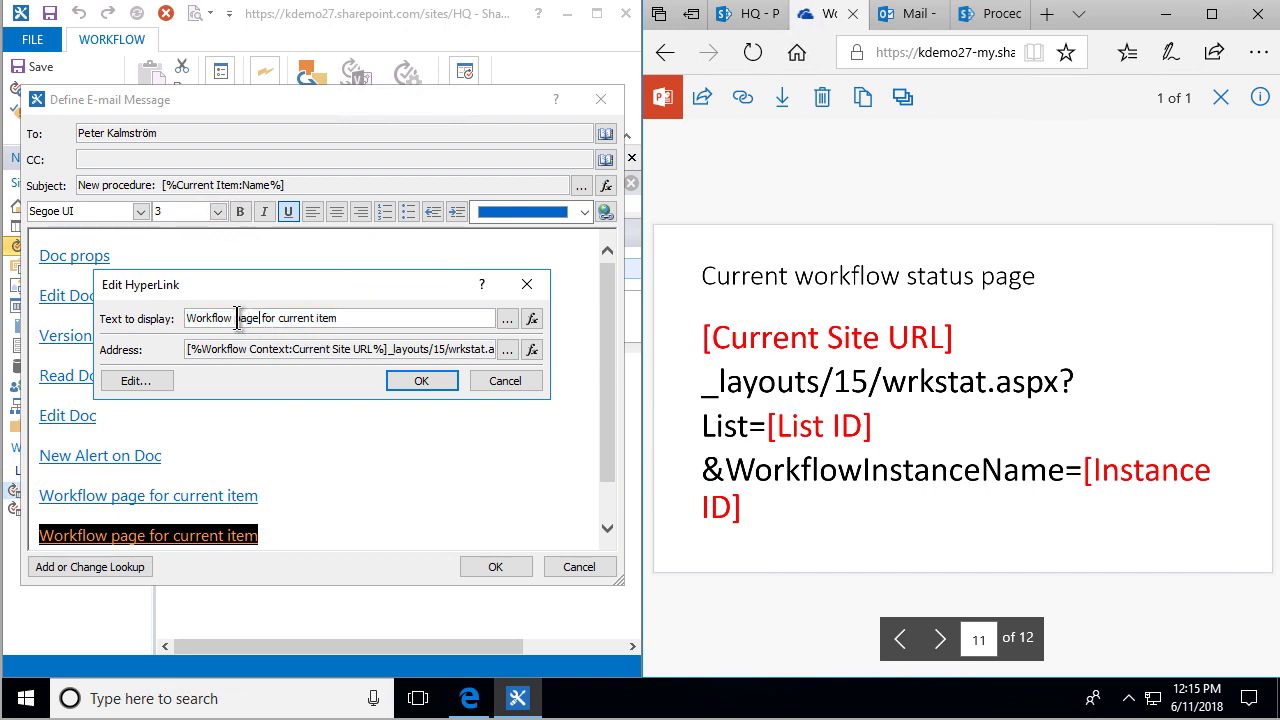
left_click(345, 318)
double_click(323, 317)
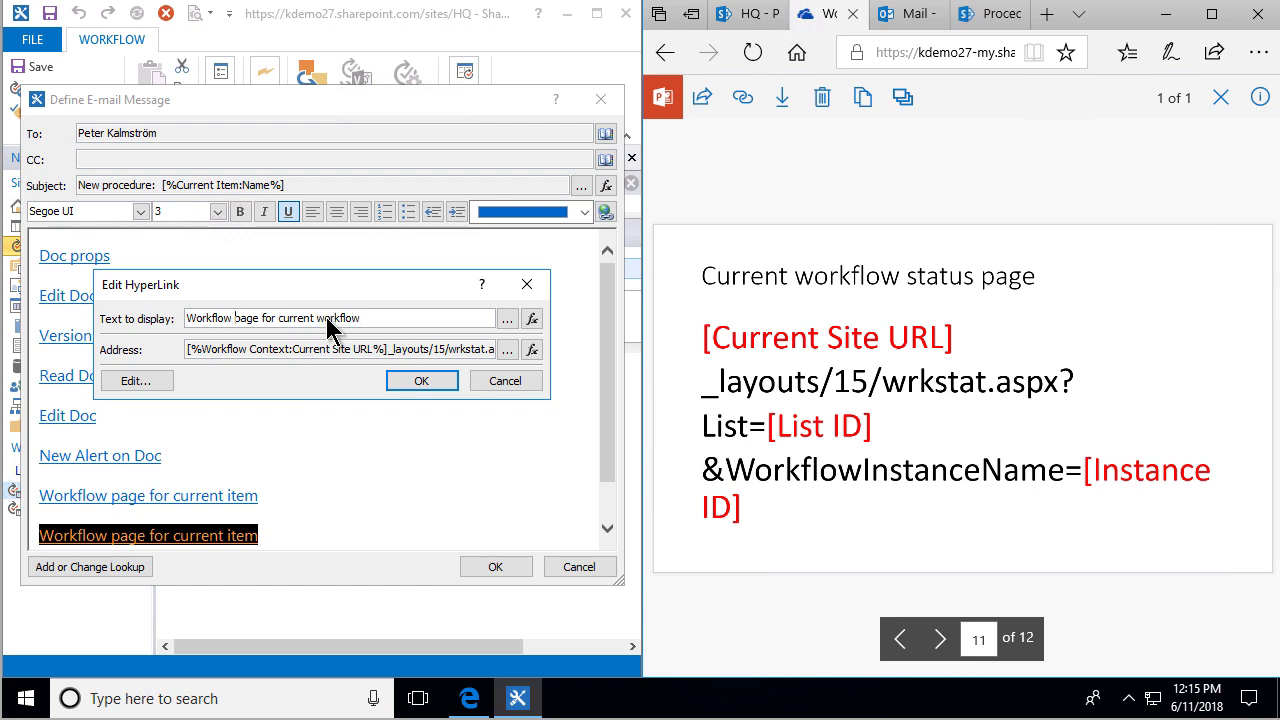
key("shift+Home")
type("Sta")
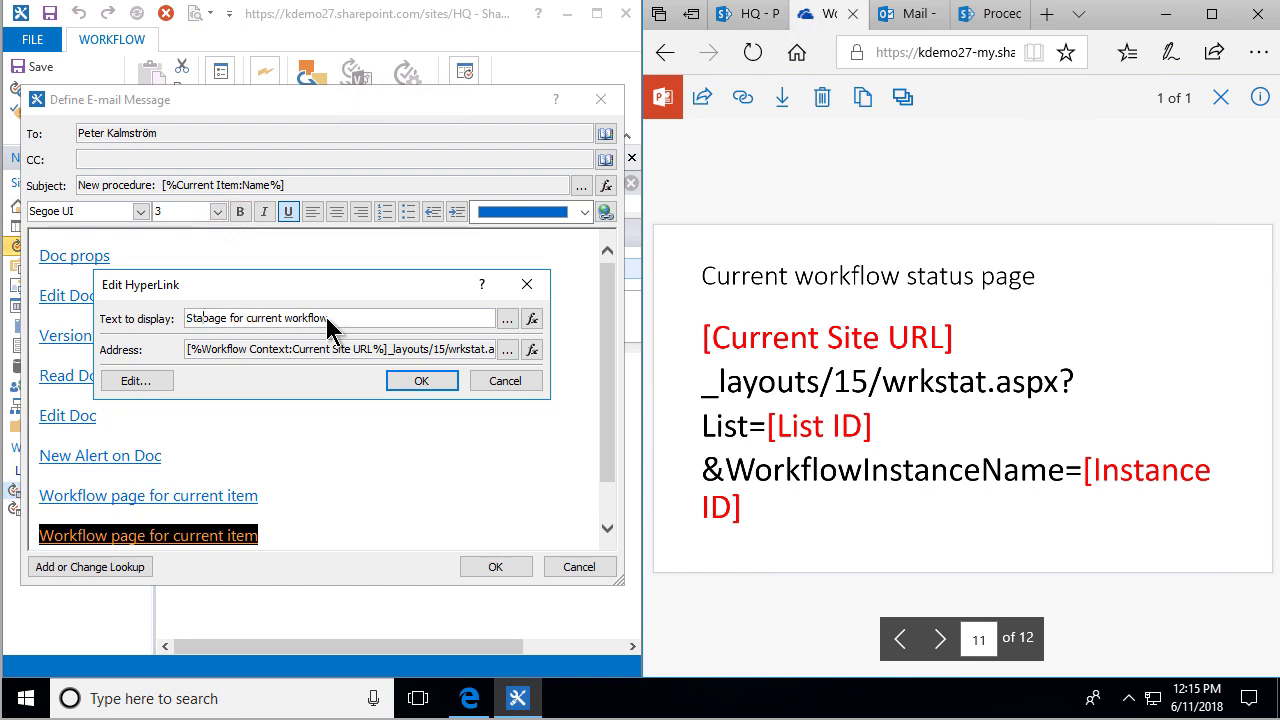
type("tus")
left_click(421, 387)
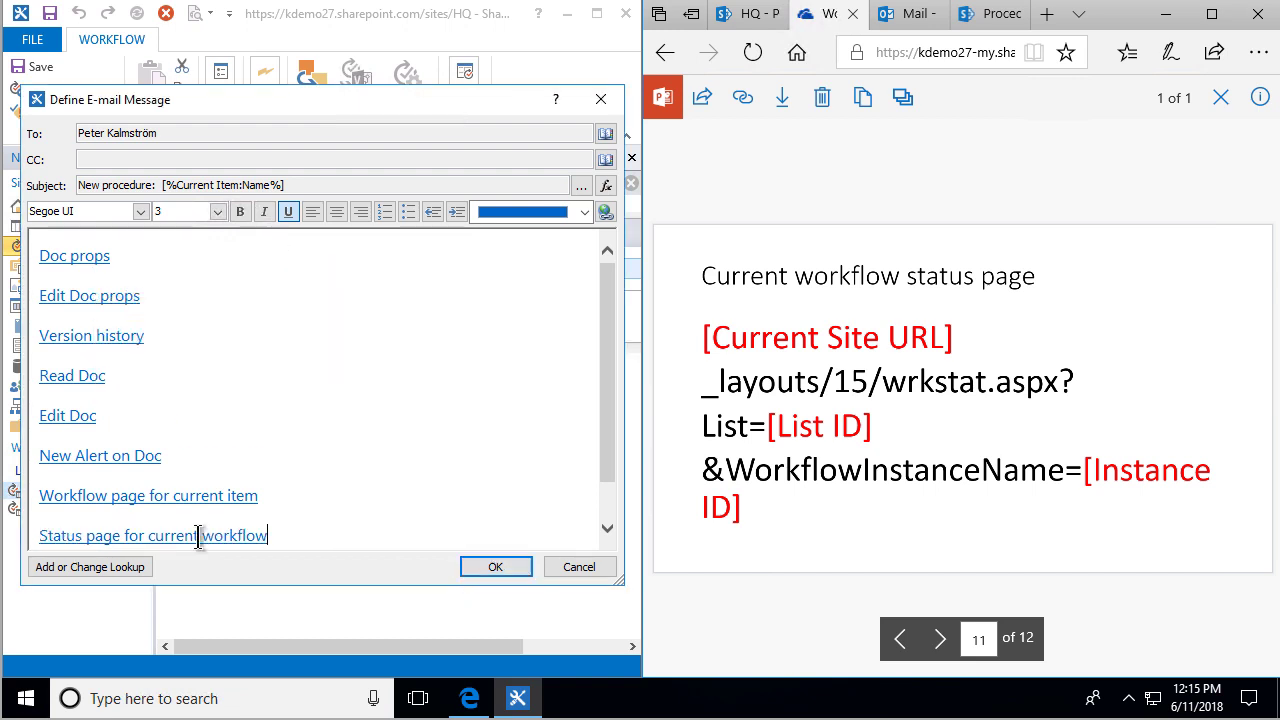
- Confirm and publish the updated Notify email workflow, and start it manually on New employee.docx in the Procedures library
left_click(494, 566)
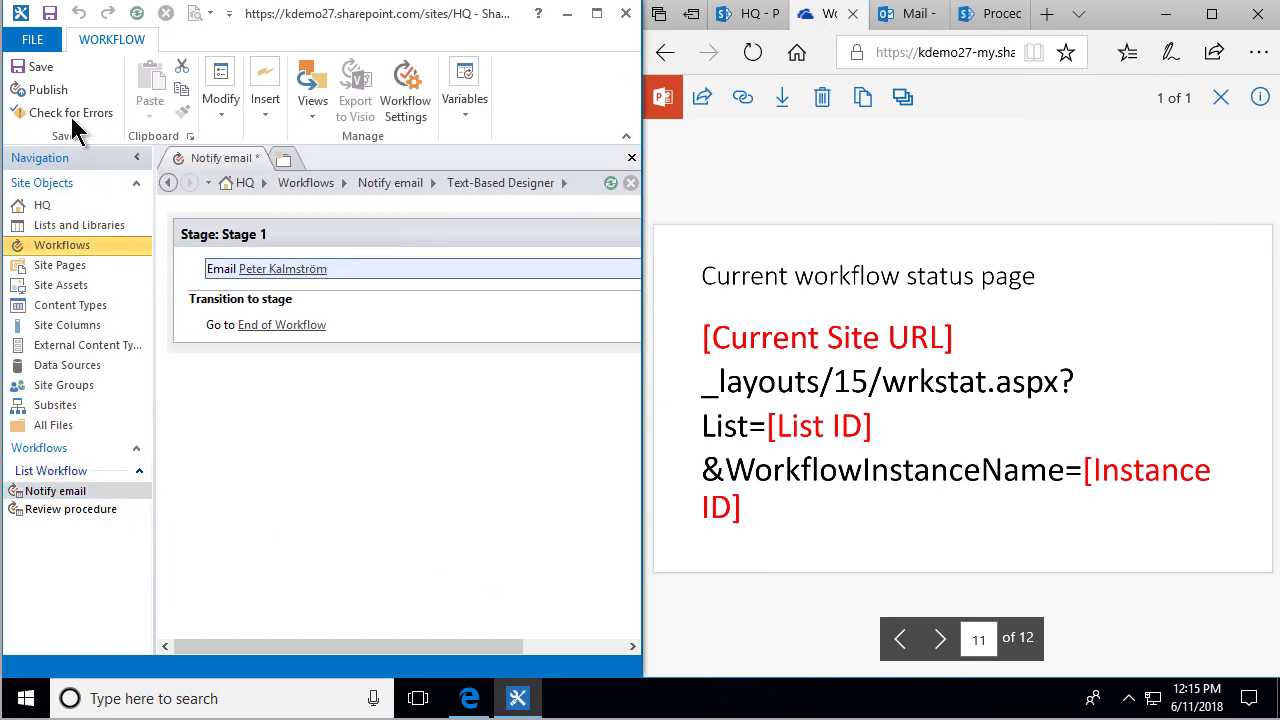
left_click(47, 89)
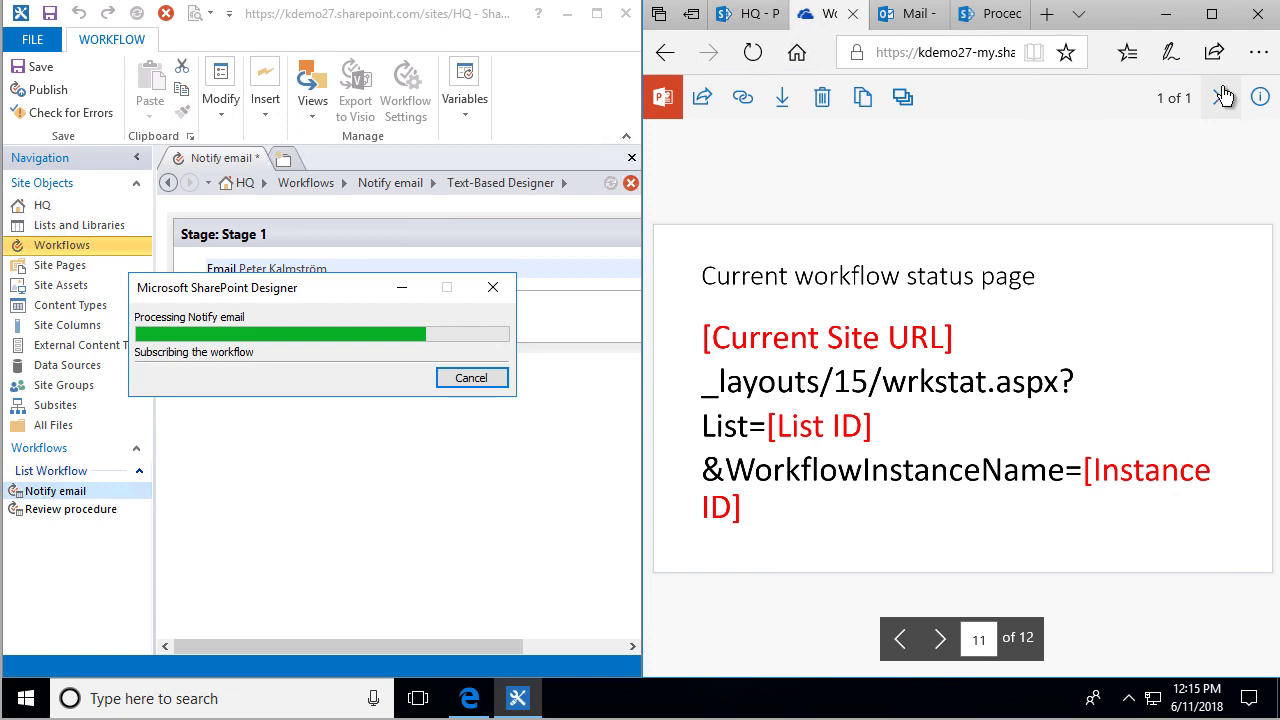
left_click(1211, 14)
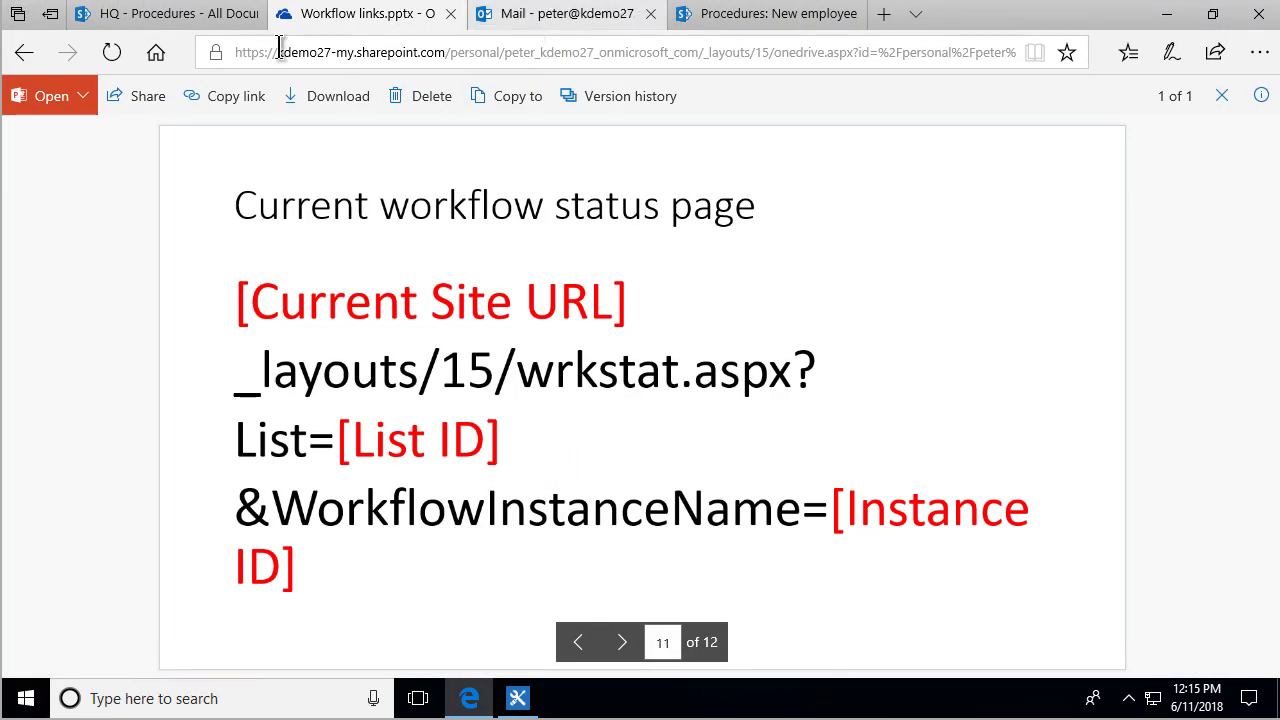
left_click(160, 22)
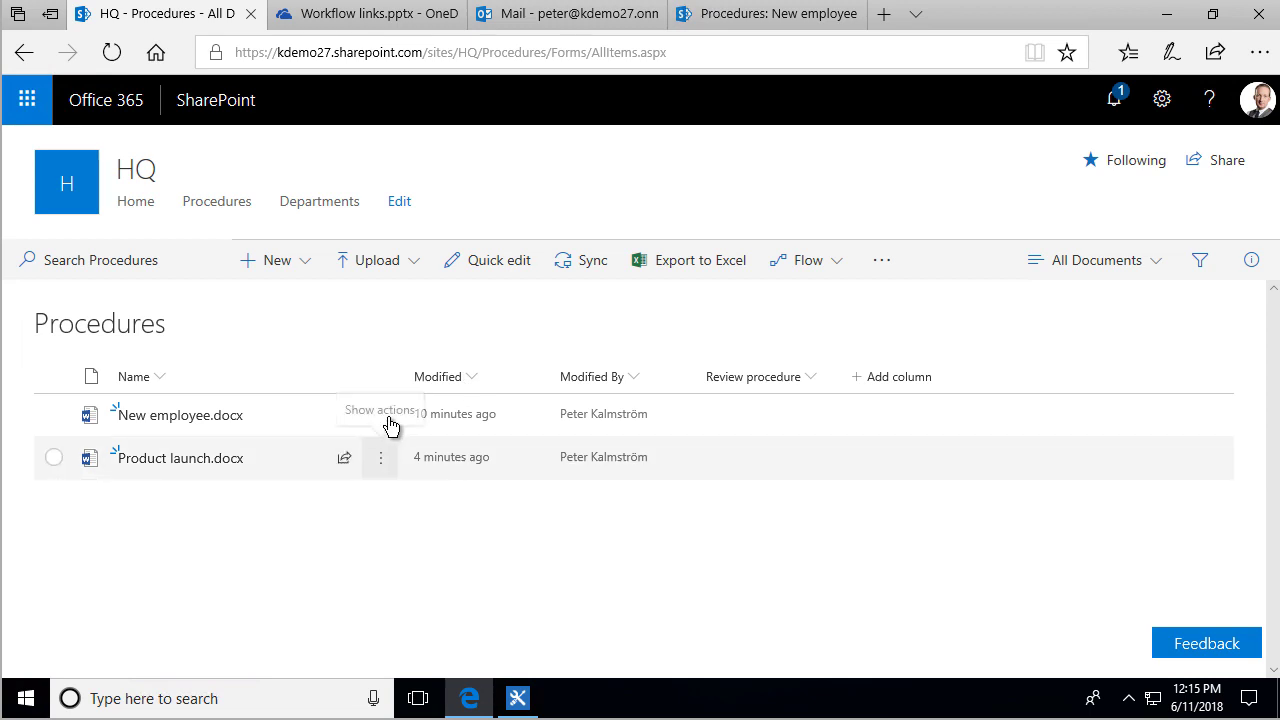
left_click(381, 416)
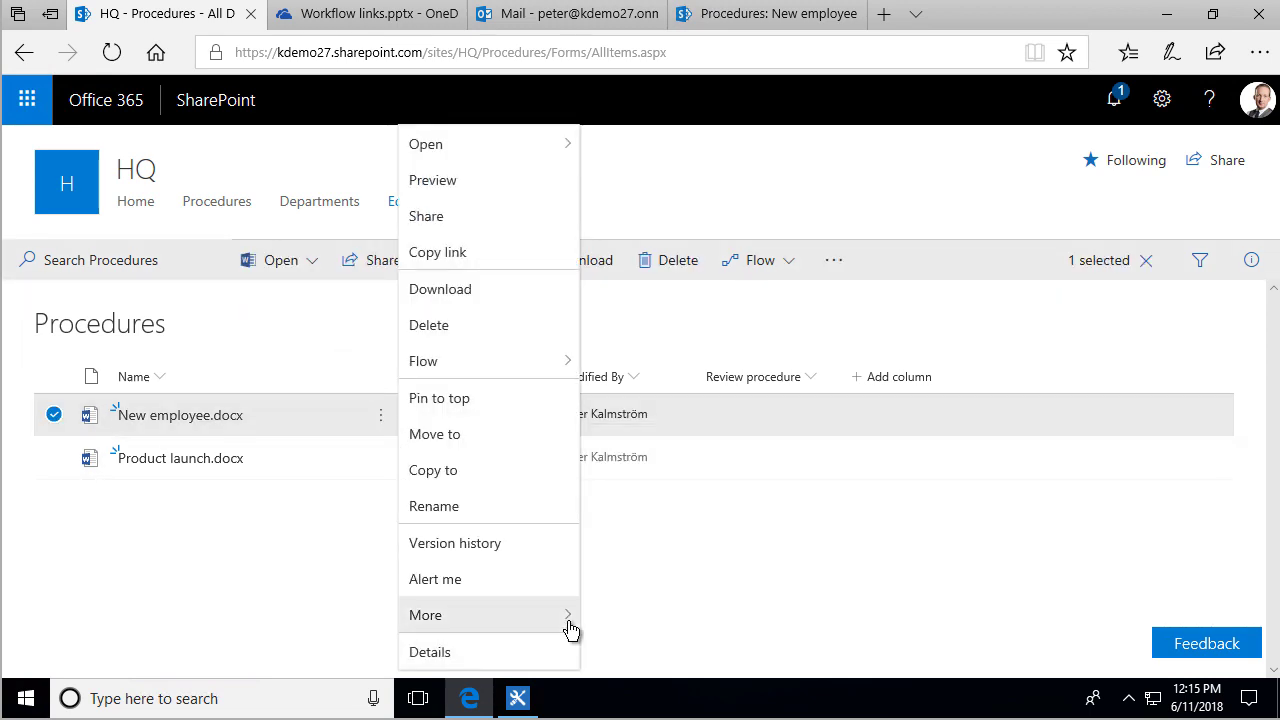
mouse_move(571, 628)
left_click(592, 585)
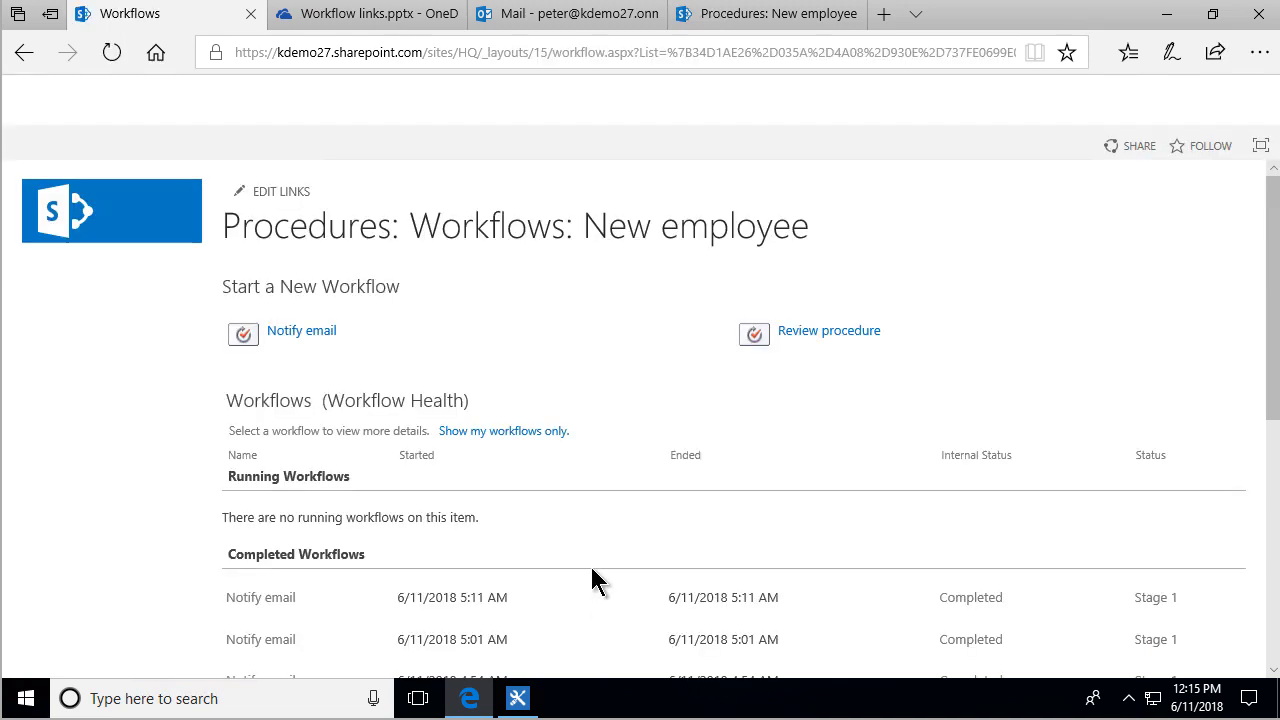
left_click(314, 334)
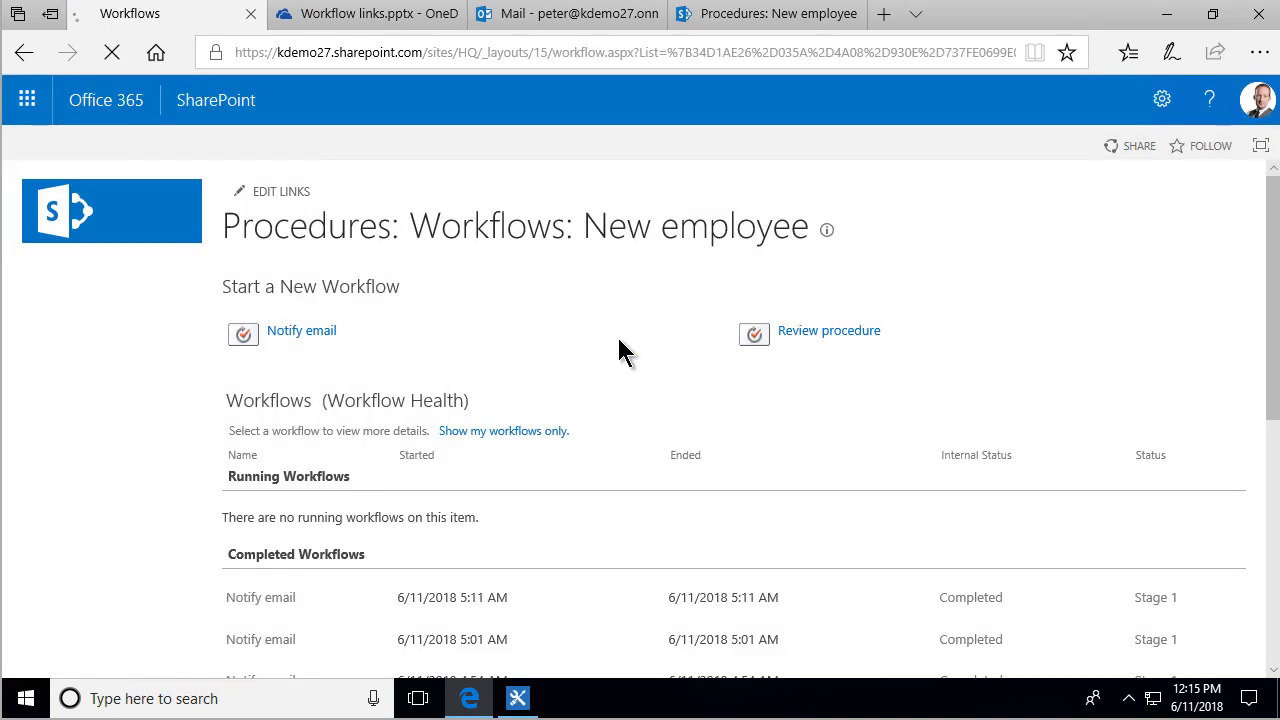
- Switch to Outlook, delete the old New procedure: New employee e-mail and open the newly received one
left_click(537, 24)
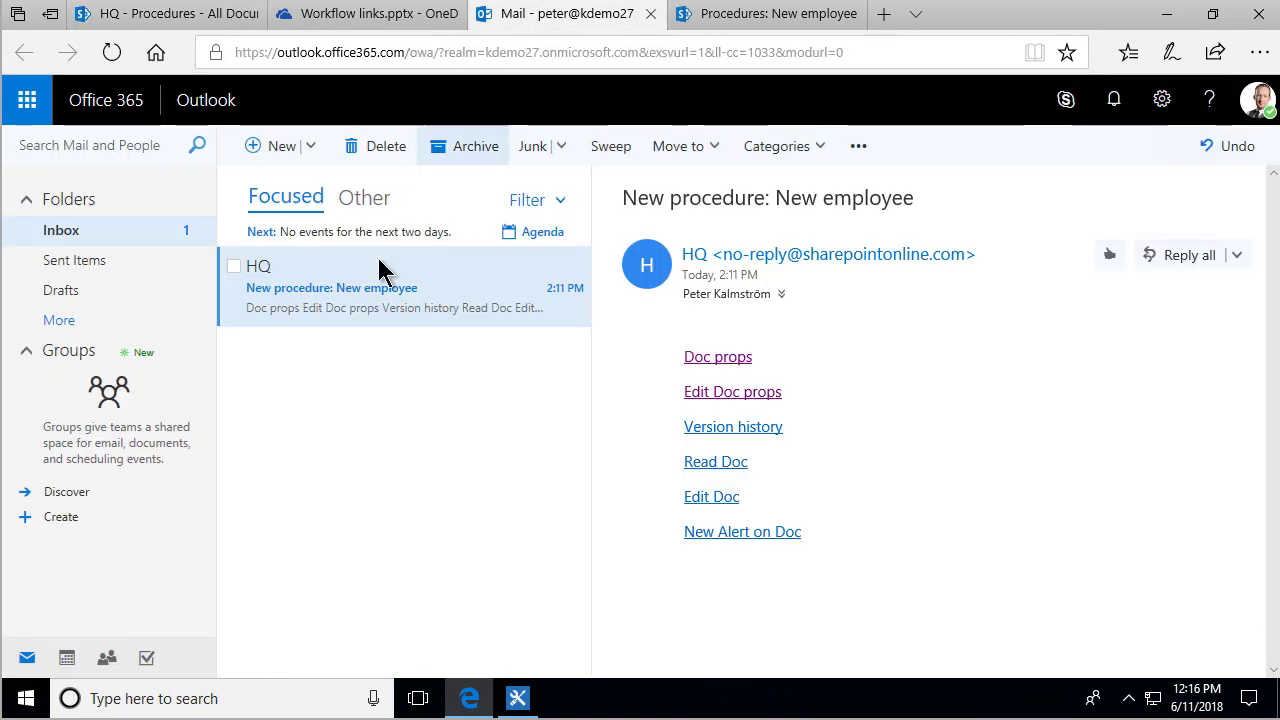
left_click(404, 147)
left_click(405, 308)
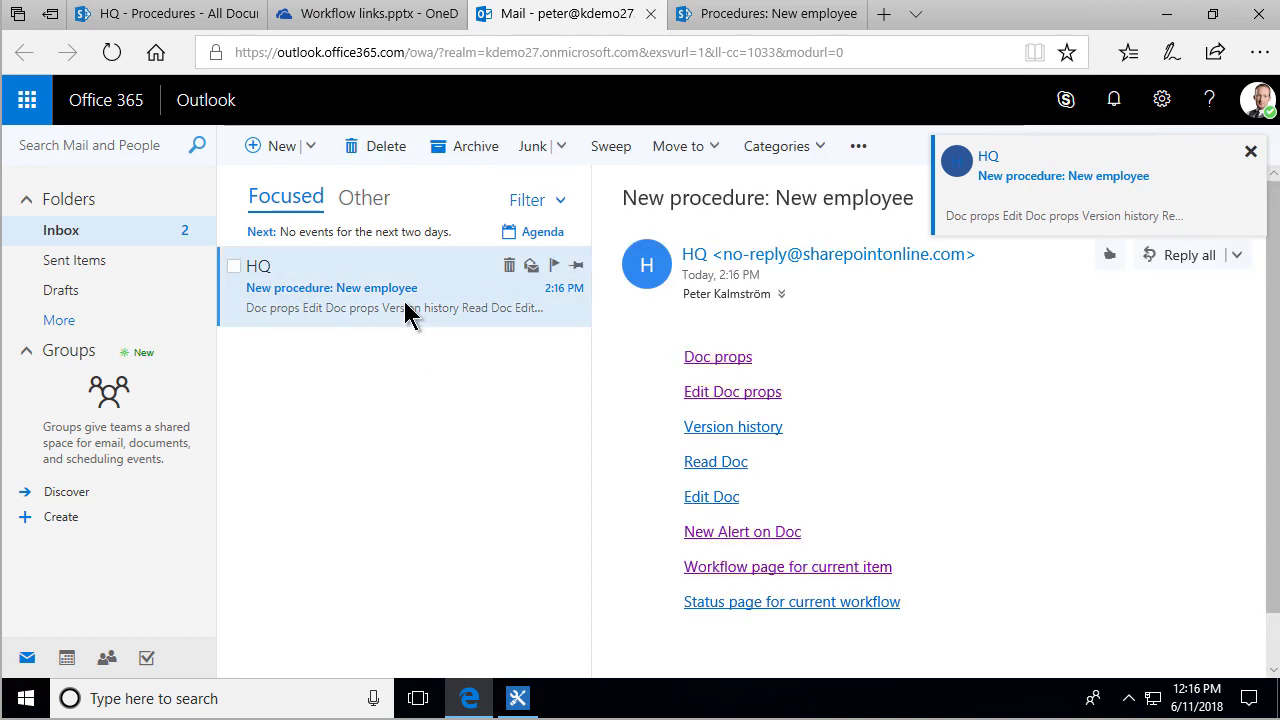
- Test the e-mail's Workflow page for current item link, check the workflows listed for New employee, and close the page
left_click(811, 569)
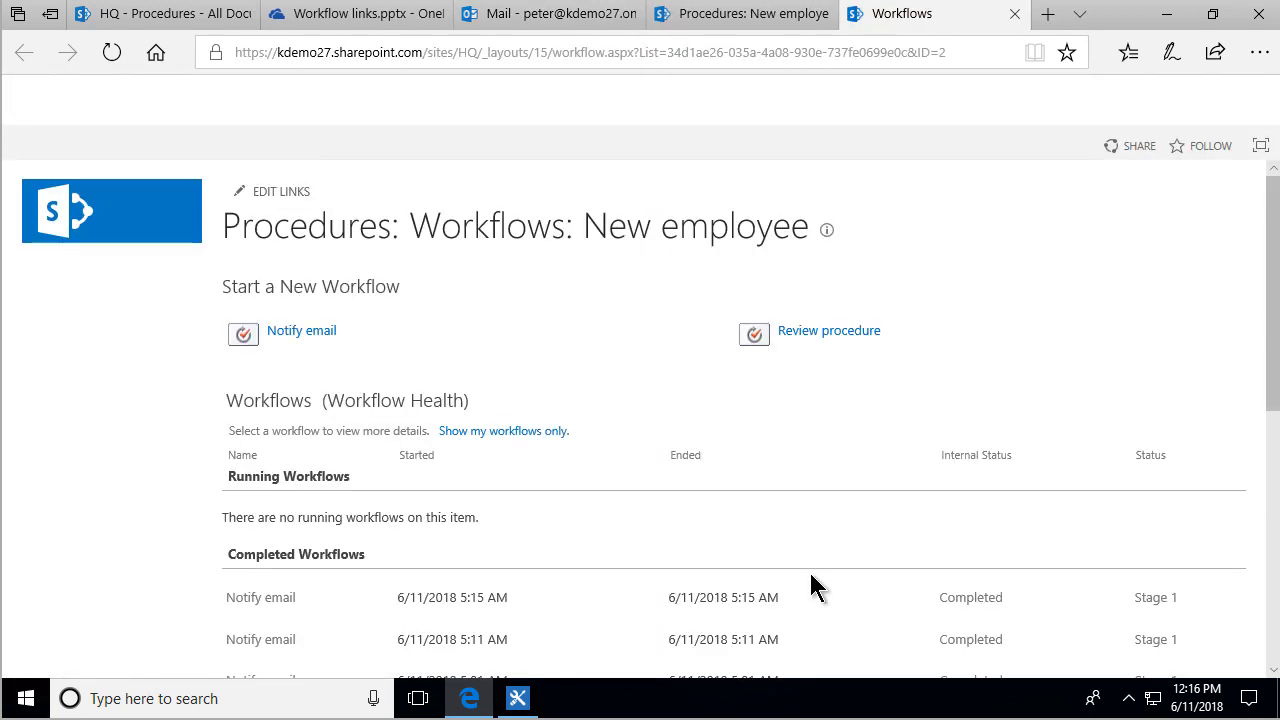
scroll(514, 600, "down", 3)
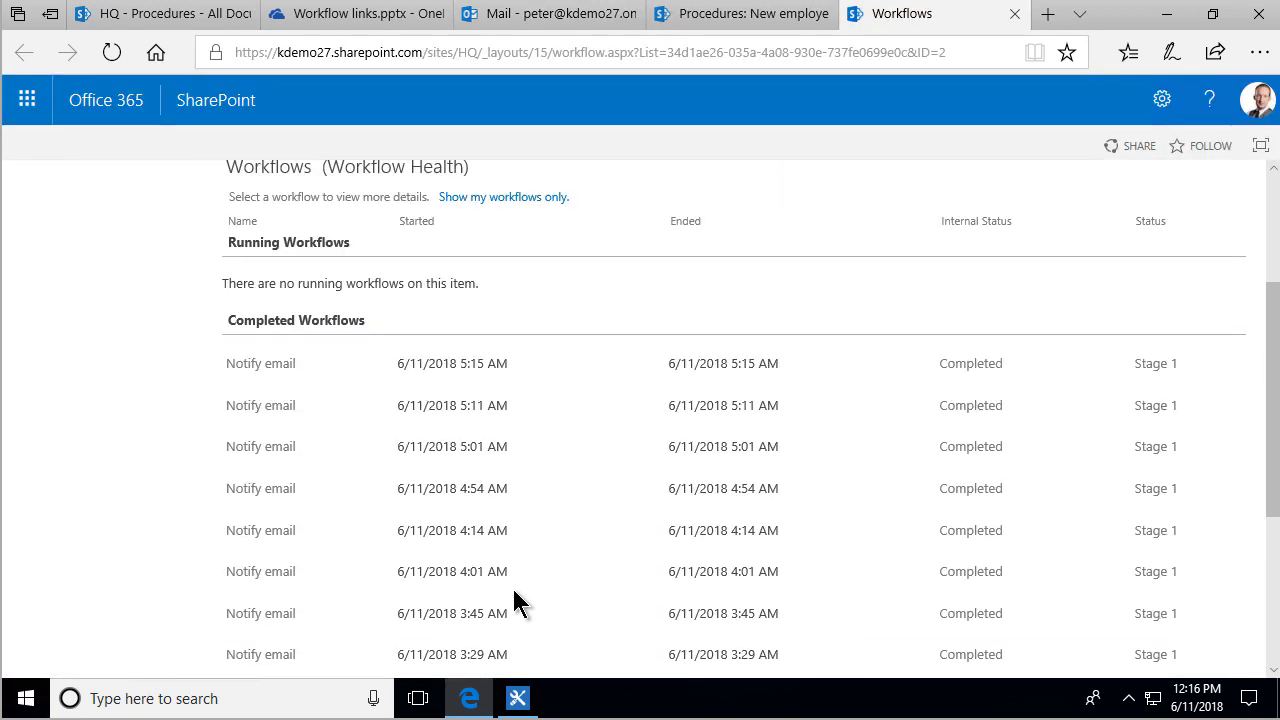
scroll(514, 600, "up", 3)
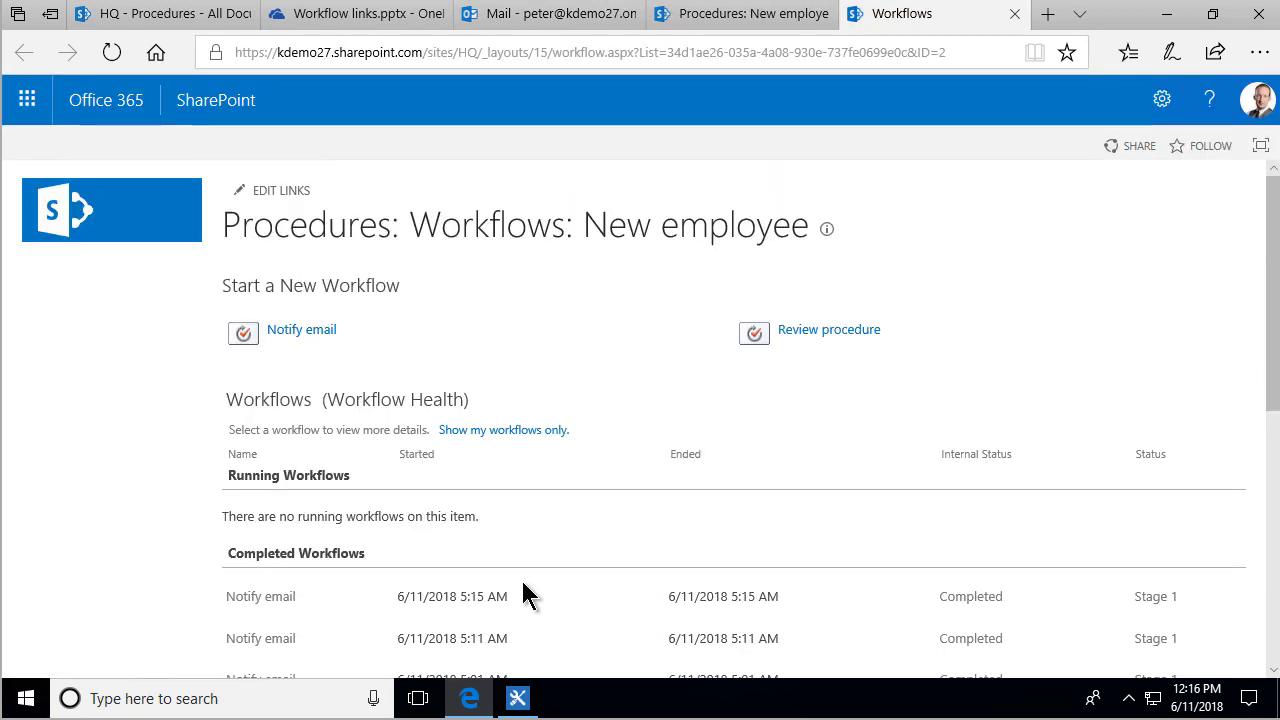
left_click(1014, 15)
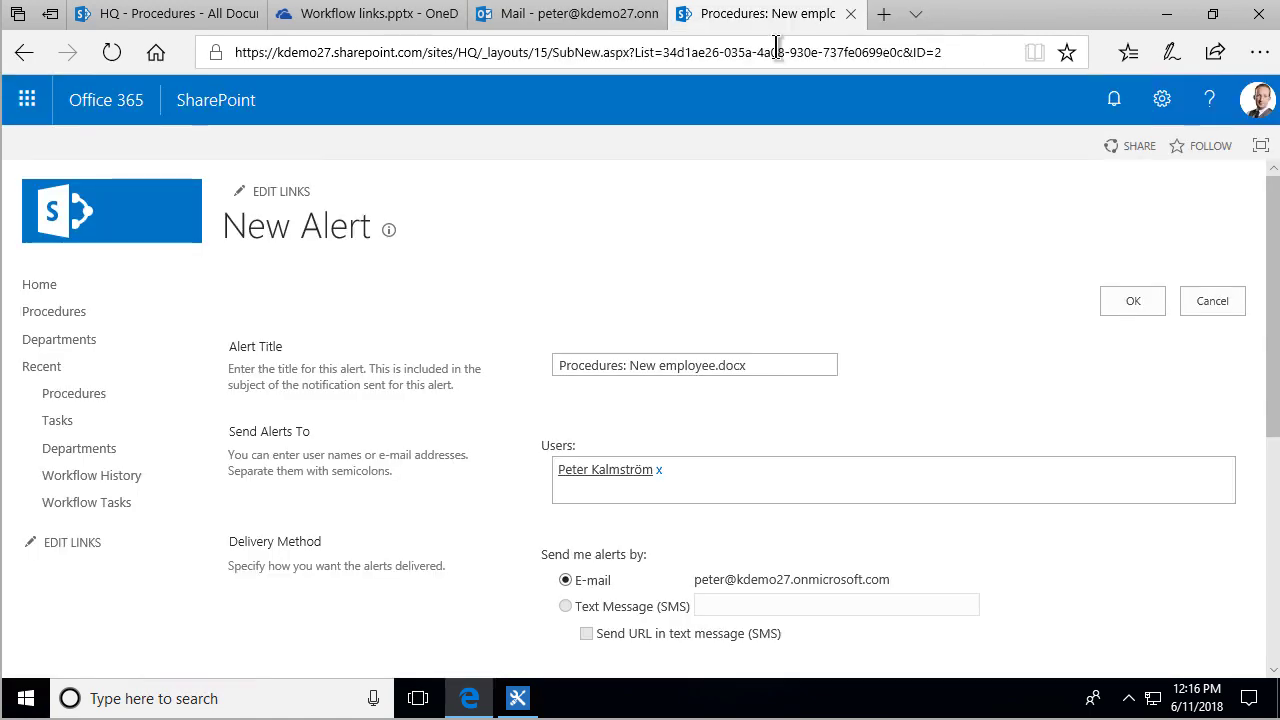
- Return to the e-mail, test the Status page for current workflow link, and close the page it opens
left_click(590, 28)
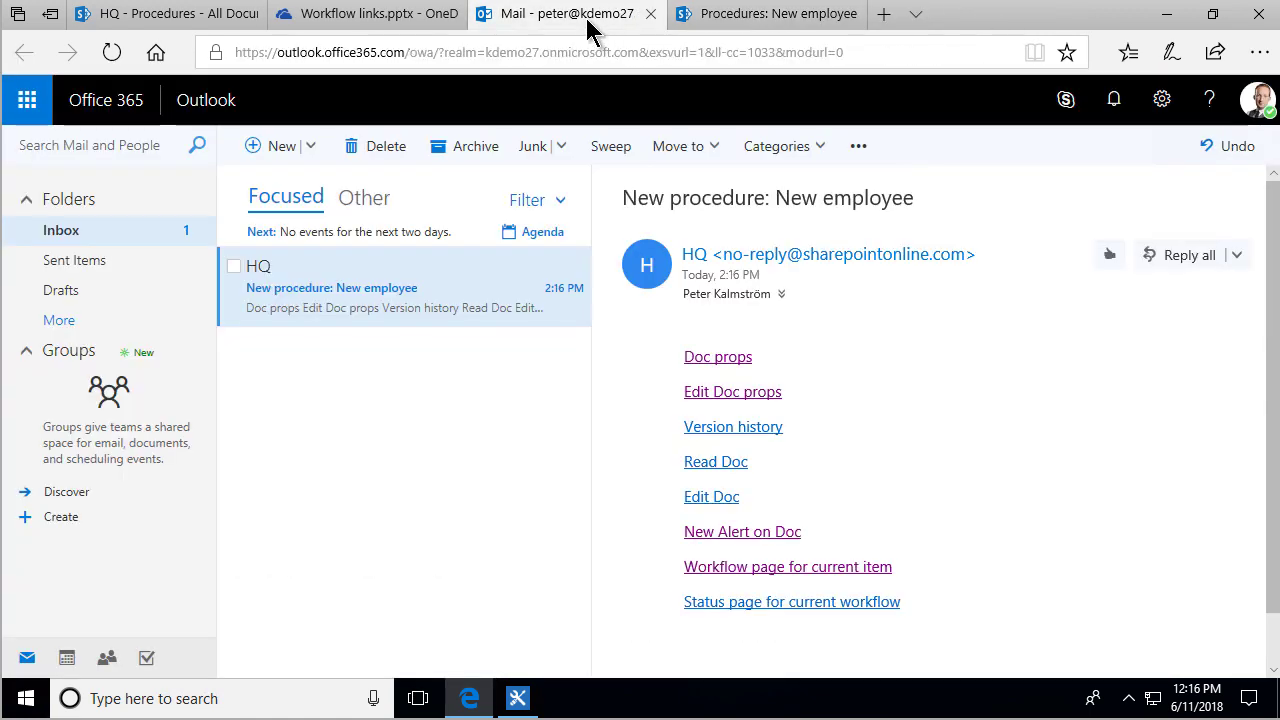
left_click(792, 603)
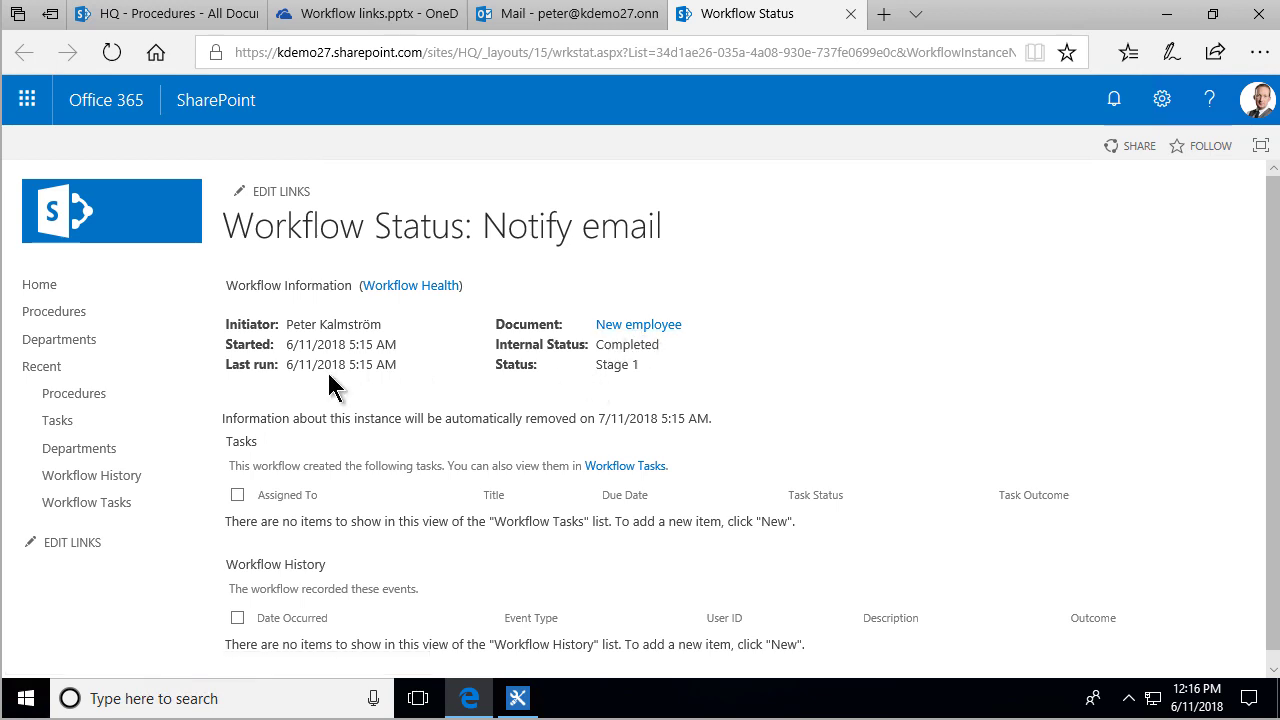
left_click(849, 14)
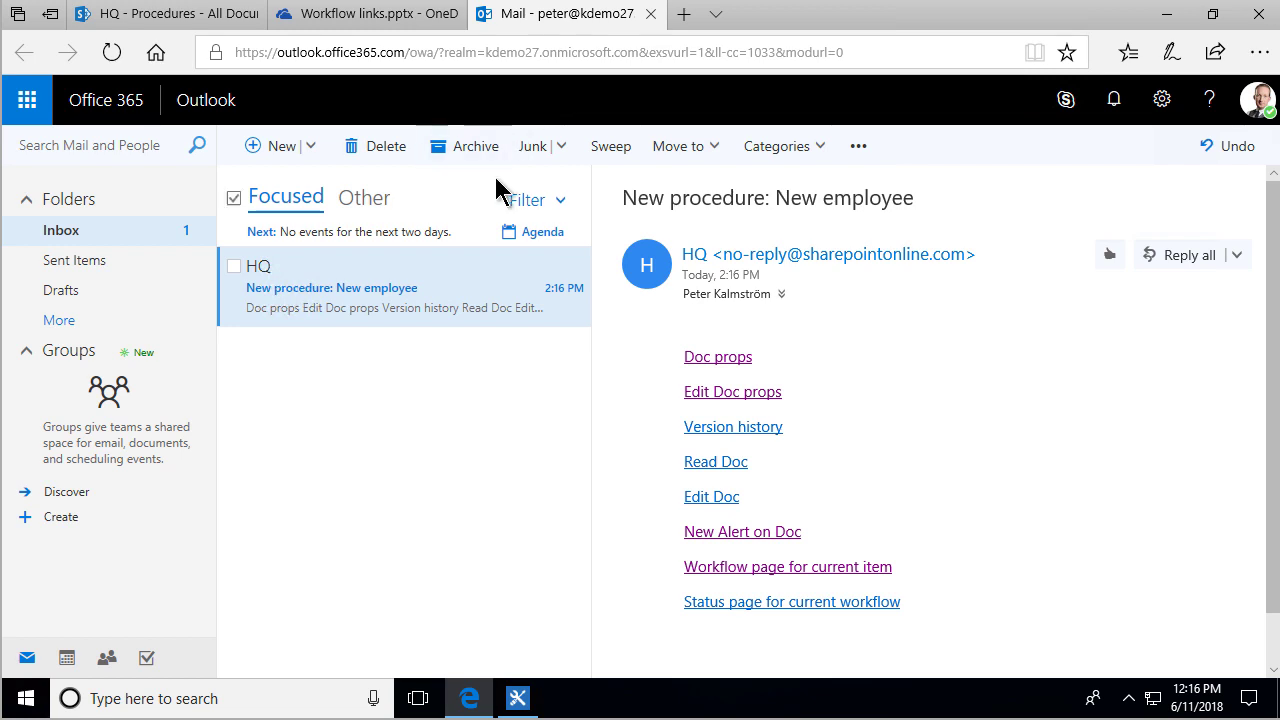
- Reopen the Notify email message in SharePoint Designer and start a new line below the Status page for current workflow link
left_click(517, 698)
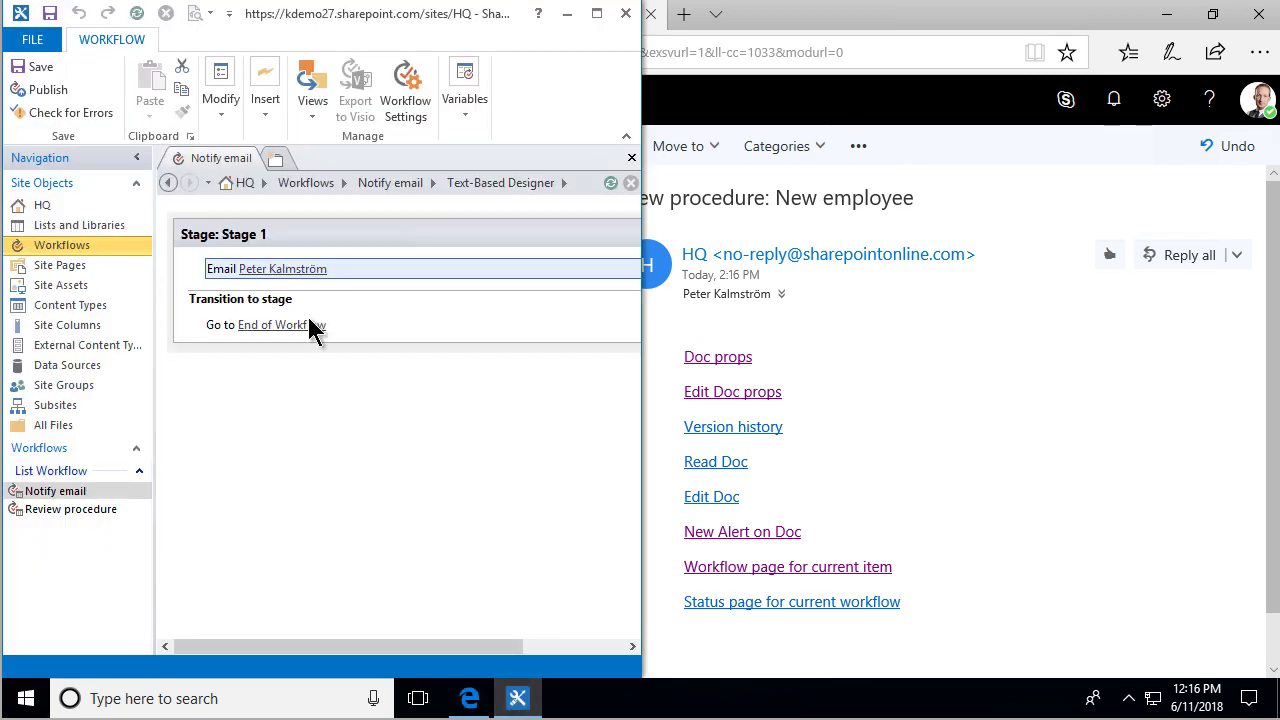
left_click(286, 272)
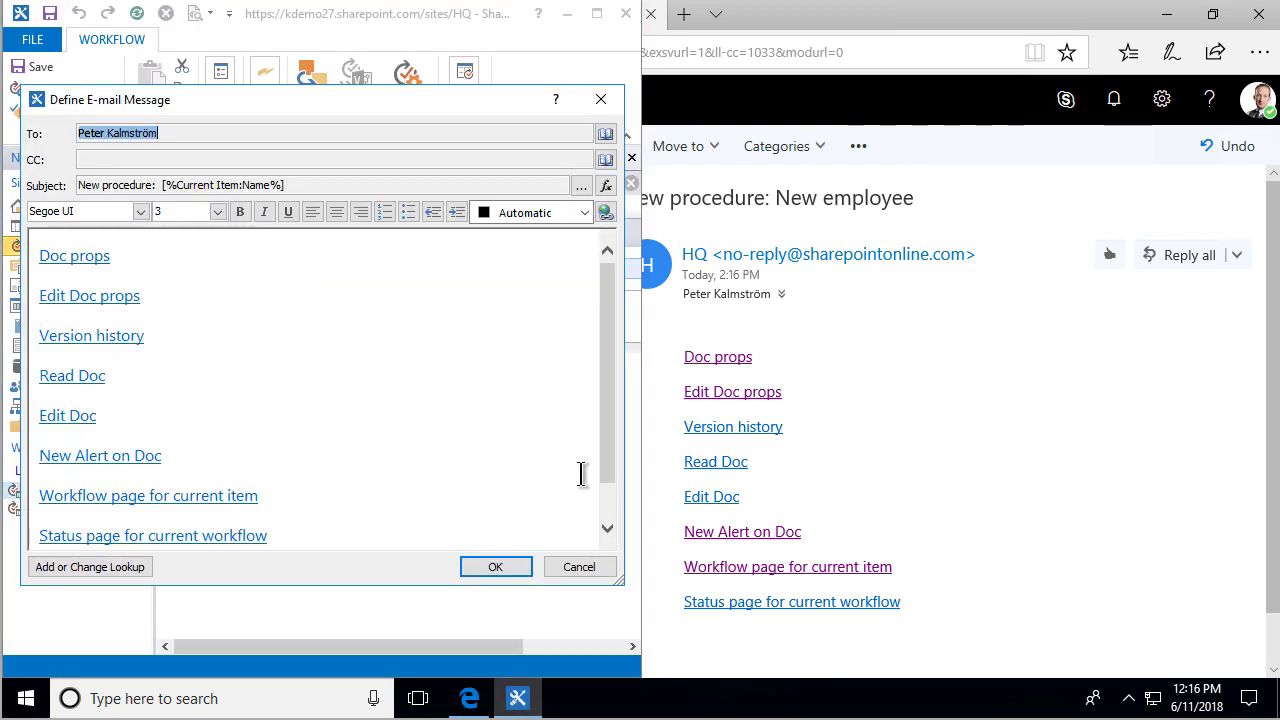
left_click_drag(611, 471, 516, 540)
left_click(293, 494)
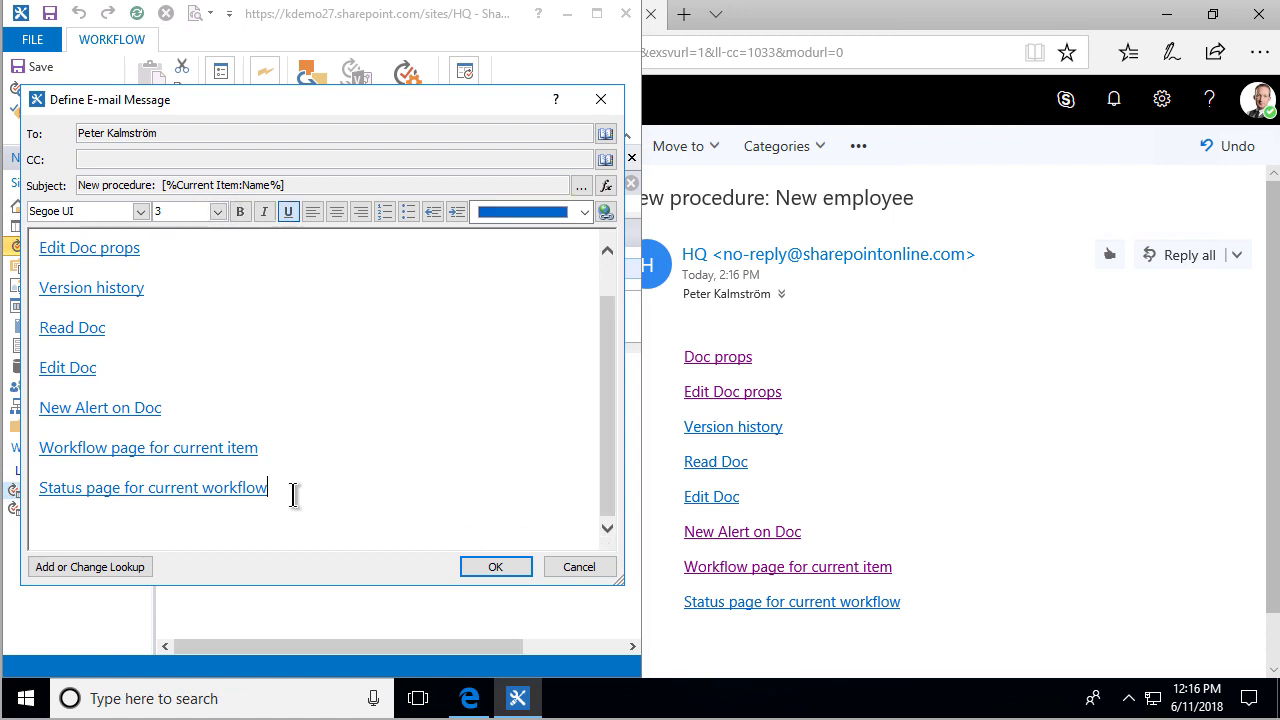
key("Return")
- Place the Workflow links.pptx slides beside SharePoint Designer and view the Start 2010 workflow and Start 2013 workflow with parameters slides
left_click(980, 530)
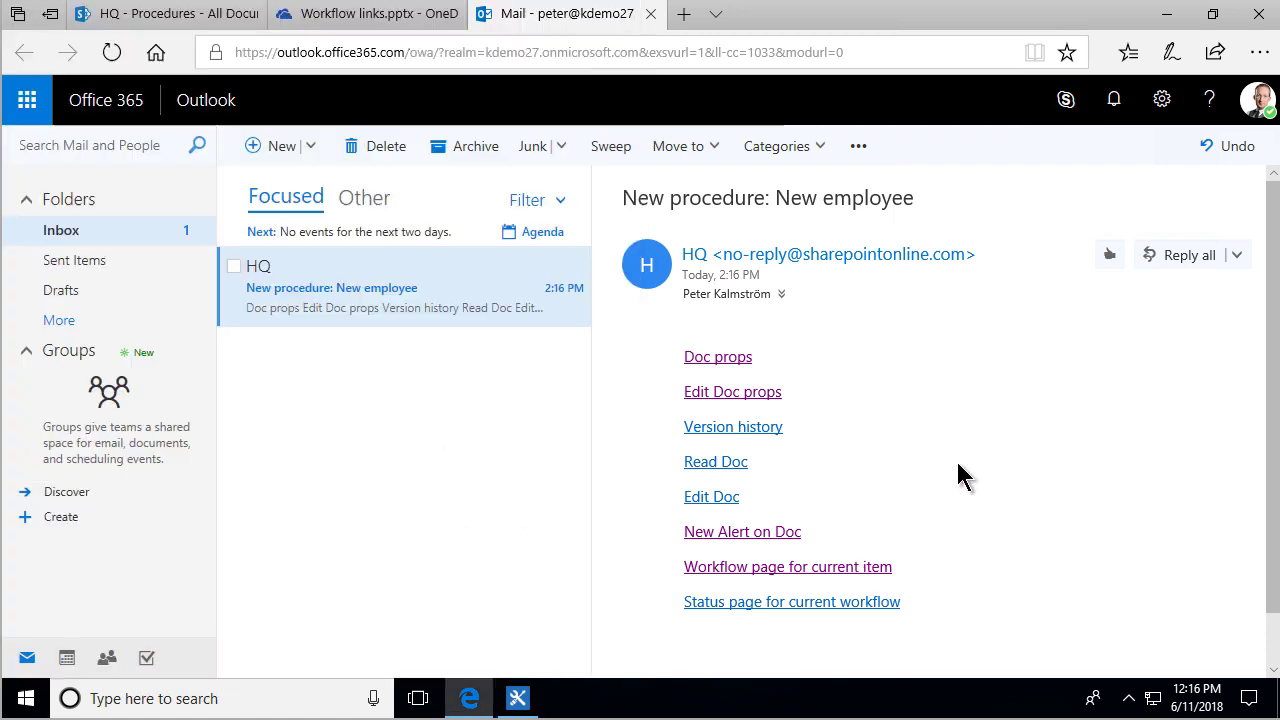
left_click(315, 22)
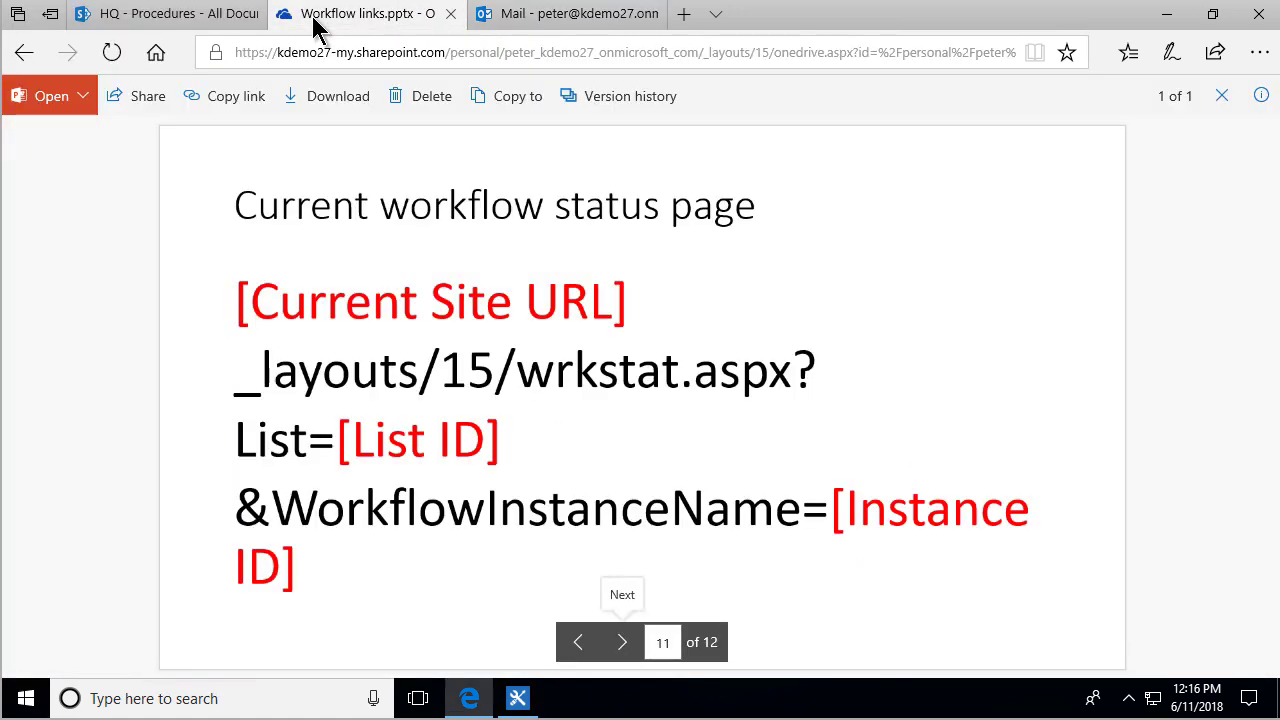
key("super+Right")
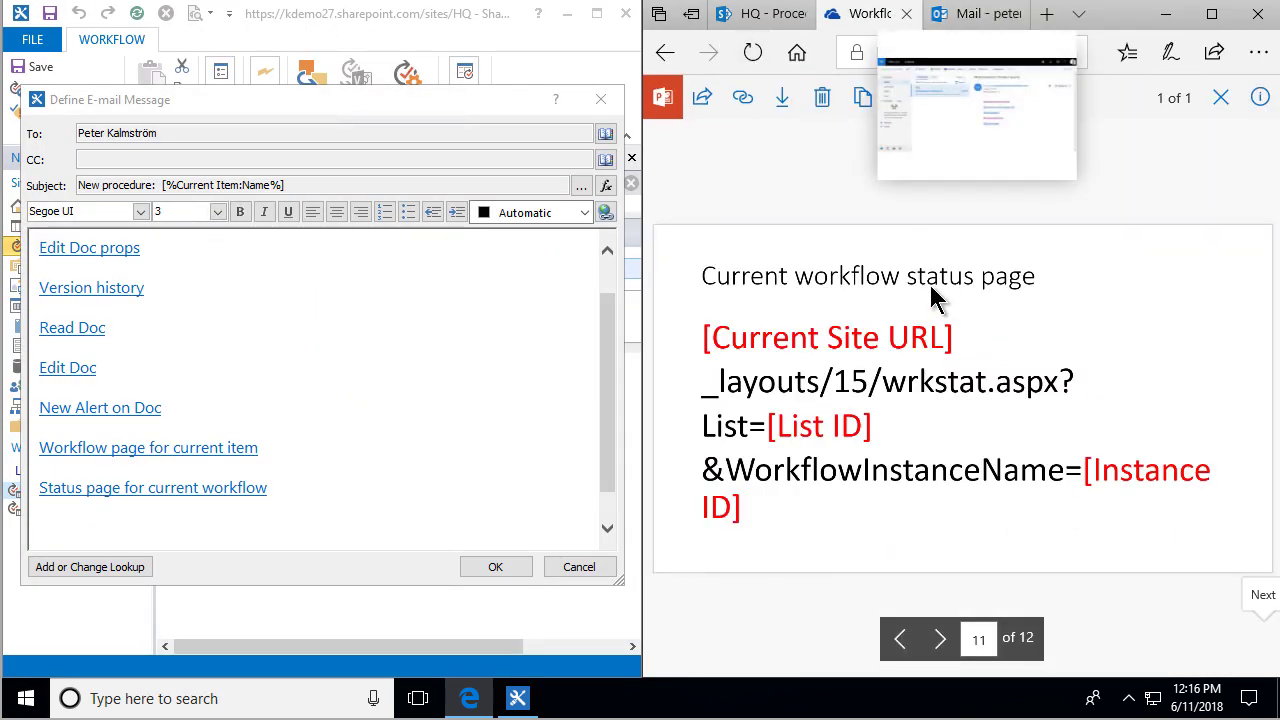
left_click(938, 640)
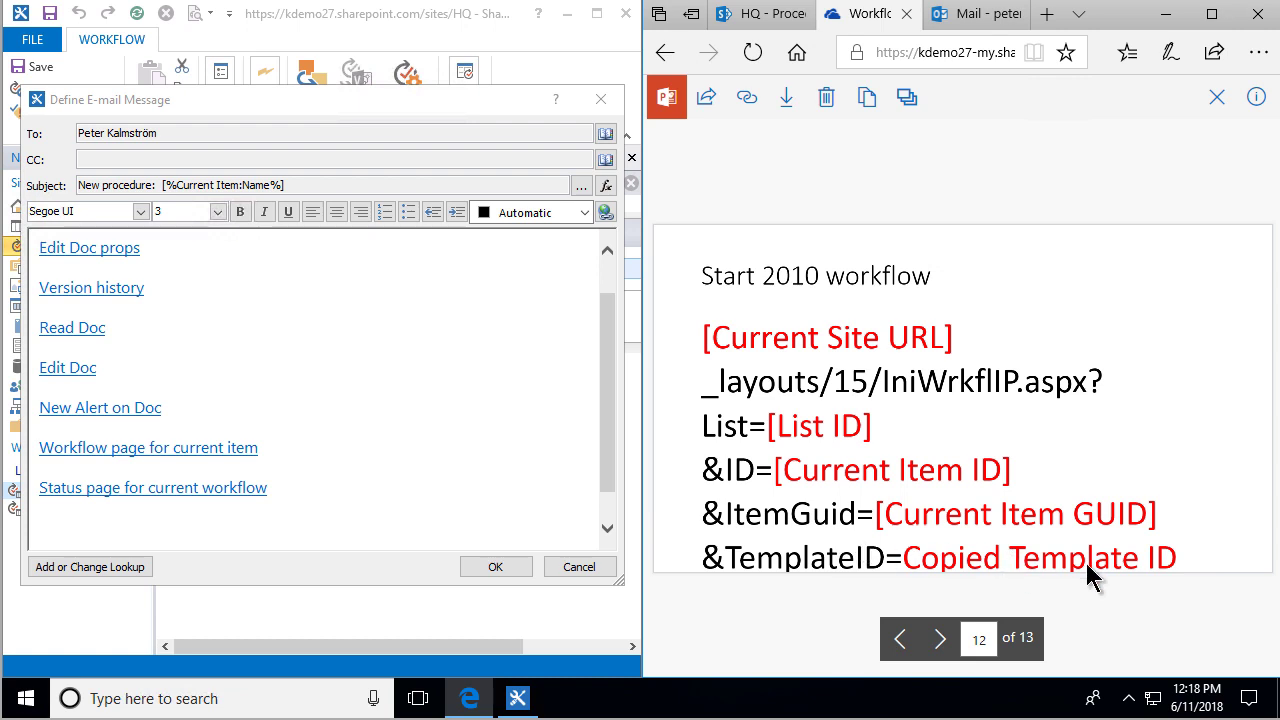
left_click(942, 640)
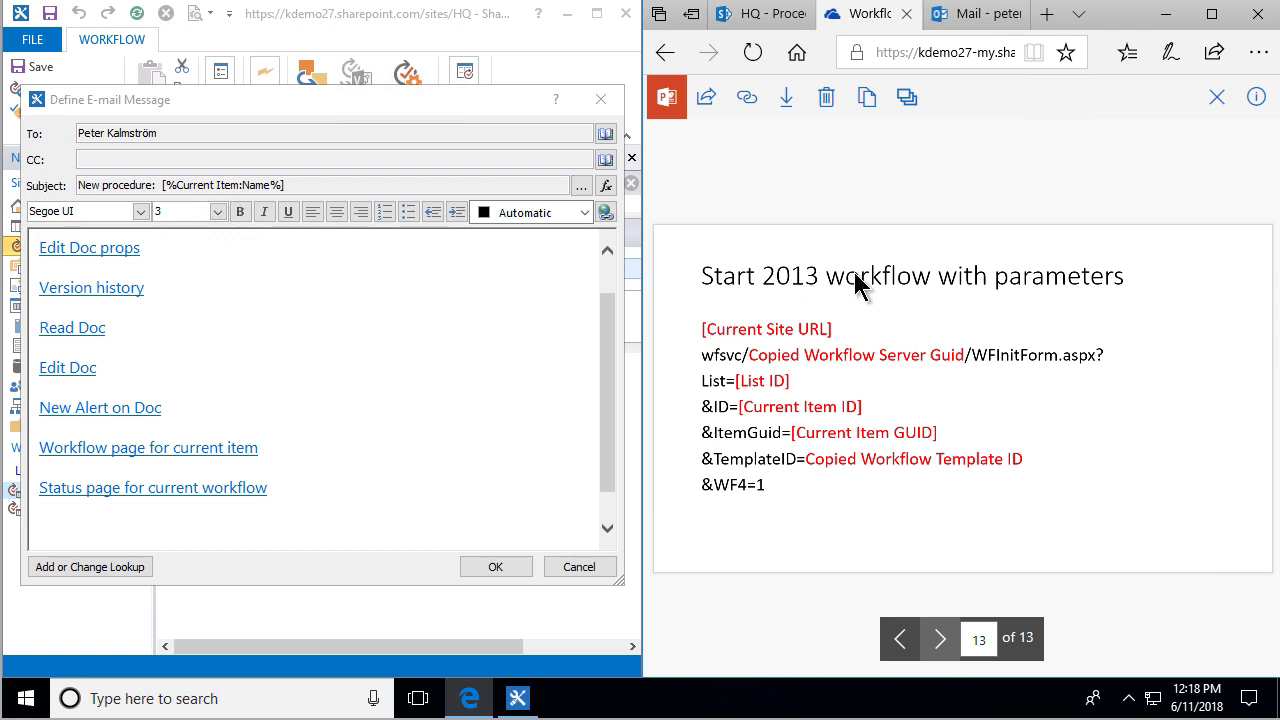
- Cancel the e-mail edit and leave Notify email with its changes saved, to open the Review procedure workflow's settings in a maximized window
left_click(579, 567)
left_click(307, 181)
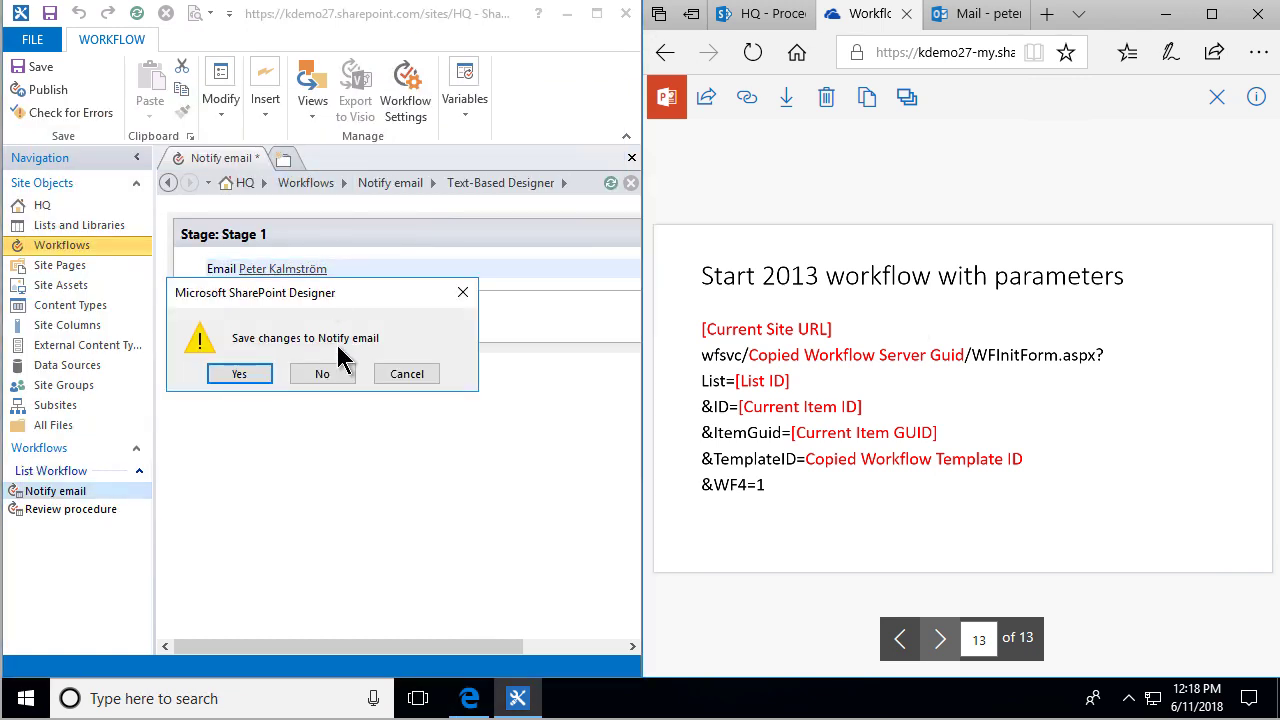
left_click(239, 373)
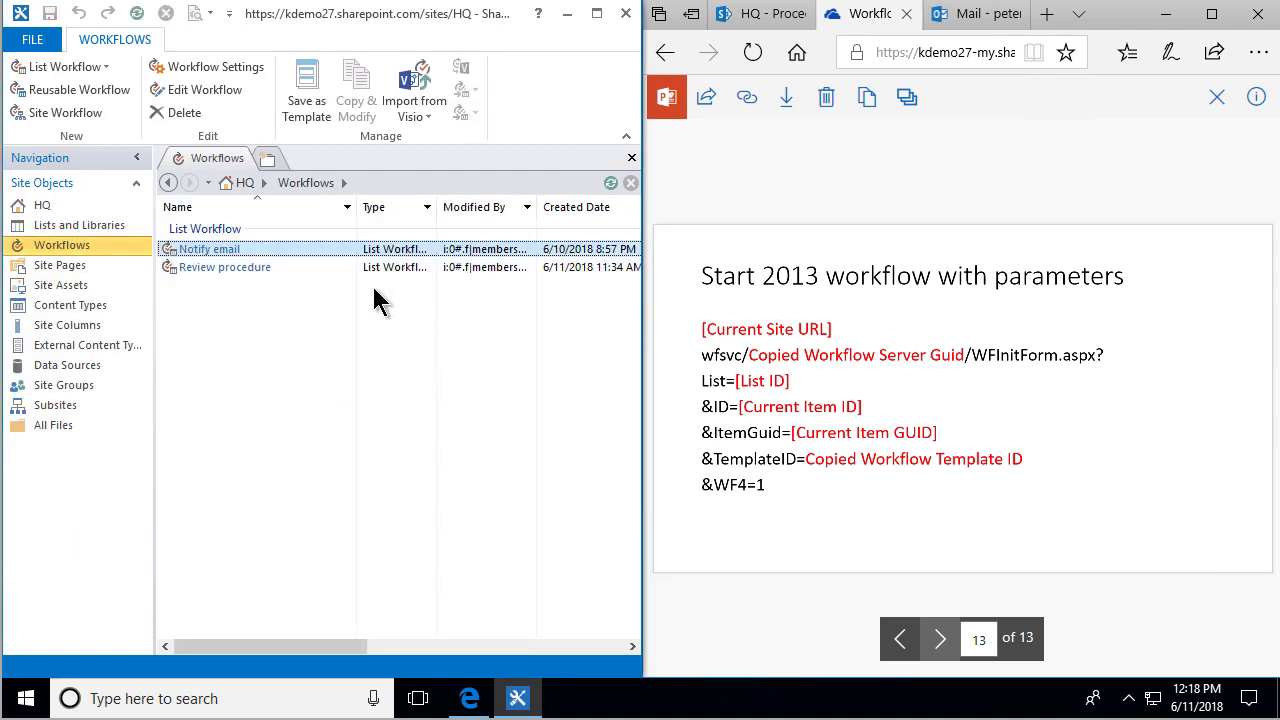
left_click(227, 268)
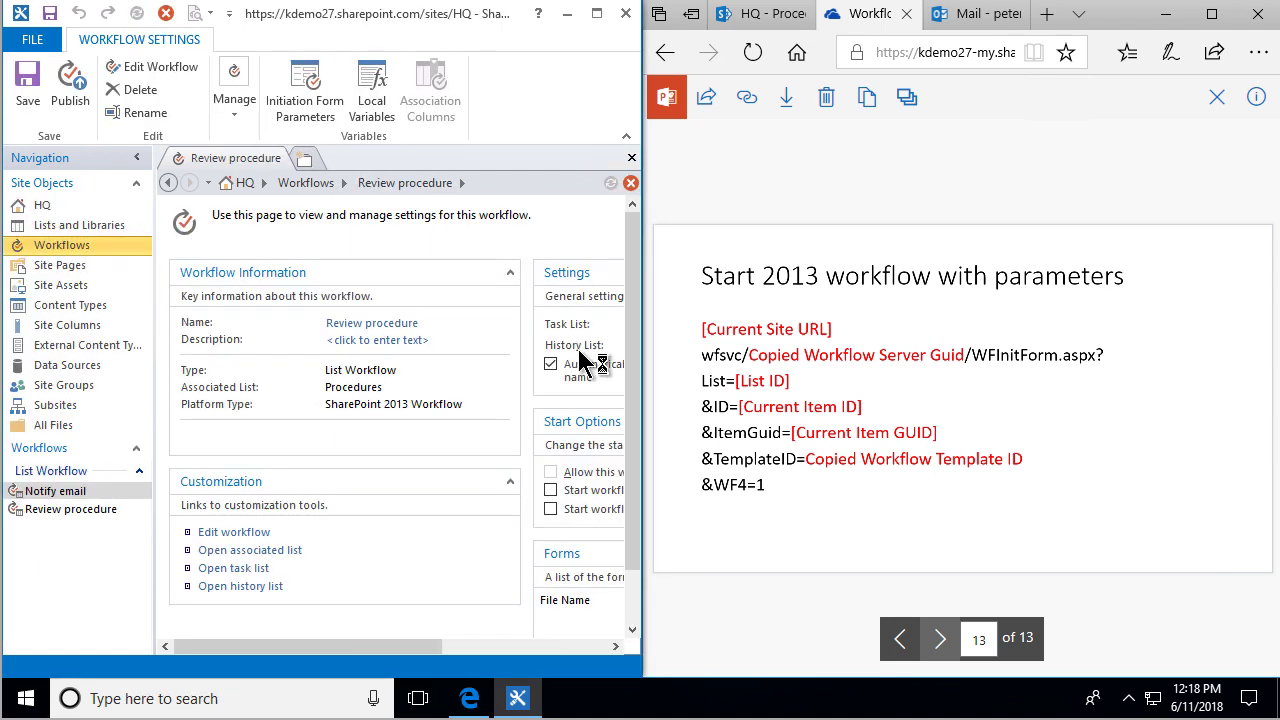
left_click(597, 16)
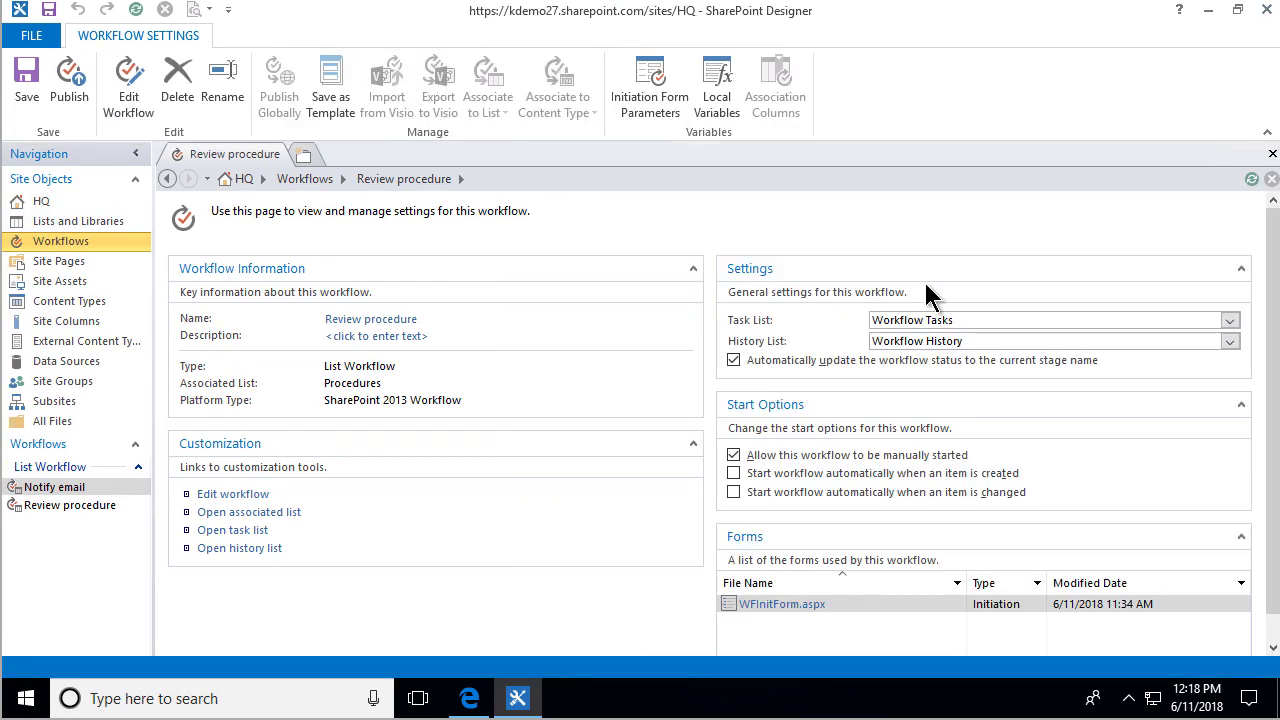
- Examine the Review procedure workflow's initiation form parameter What is your opinion of this procedure? and close its settings without changes
left_click(664, 86)
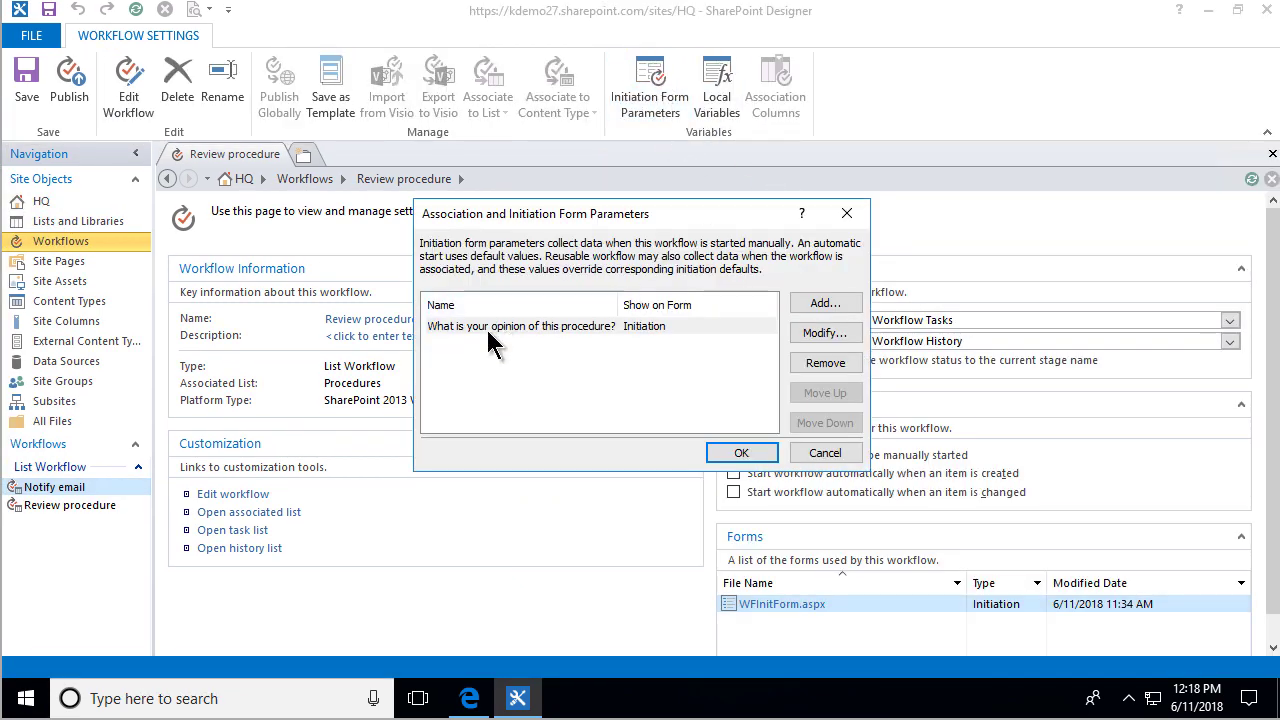
left_click(487, 328)
double_click(600, 332)
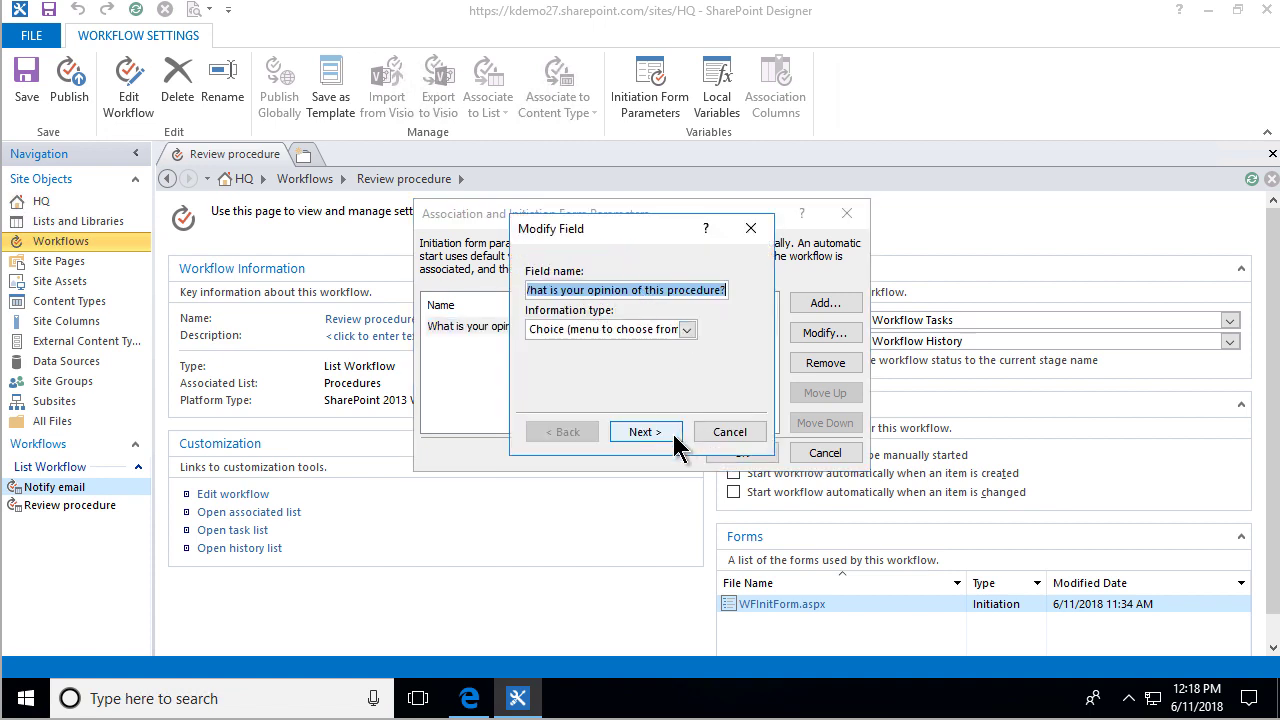
left_click(742, 436)
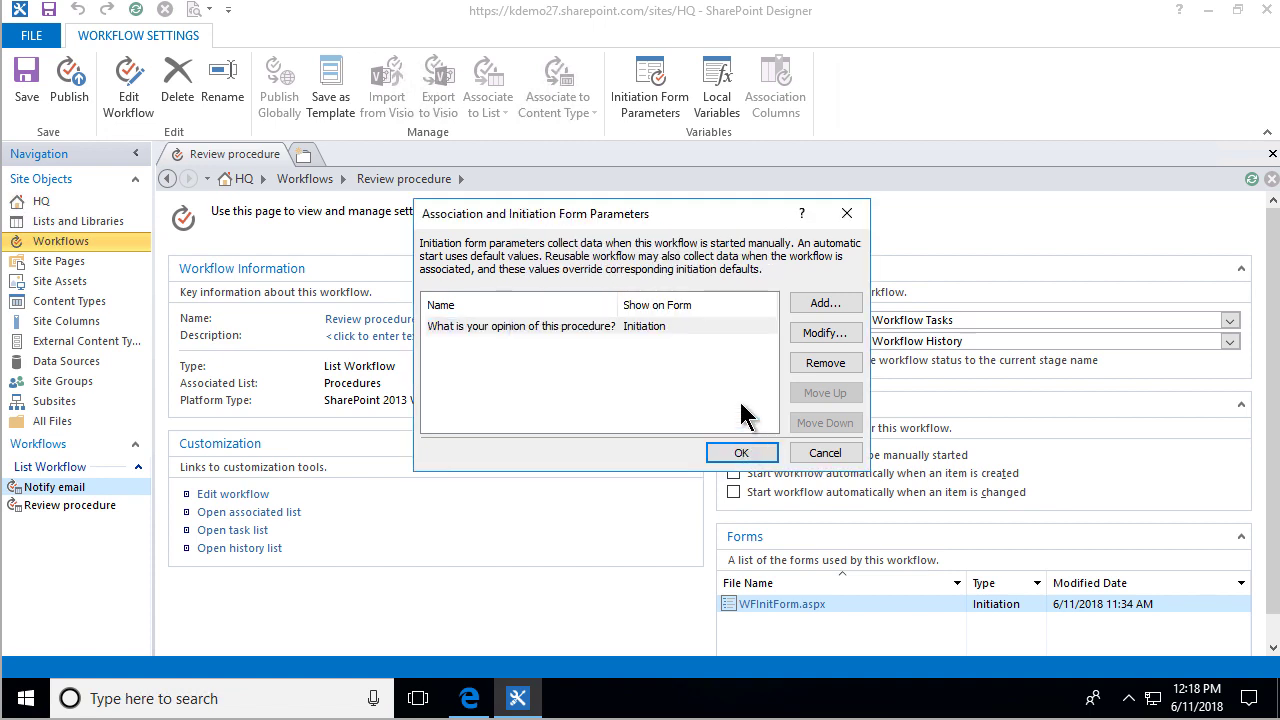
left_click(849, 213)
- Switch to the browser and view the Start 2013 workflow with parameters slide in a maximized window
left_click(470, 699)
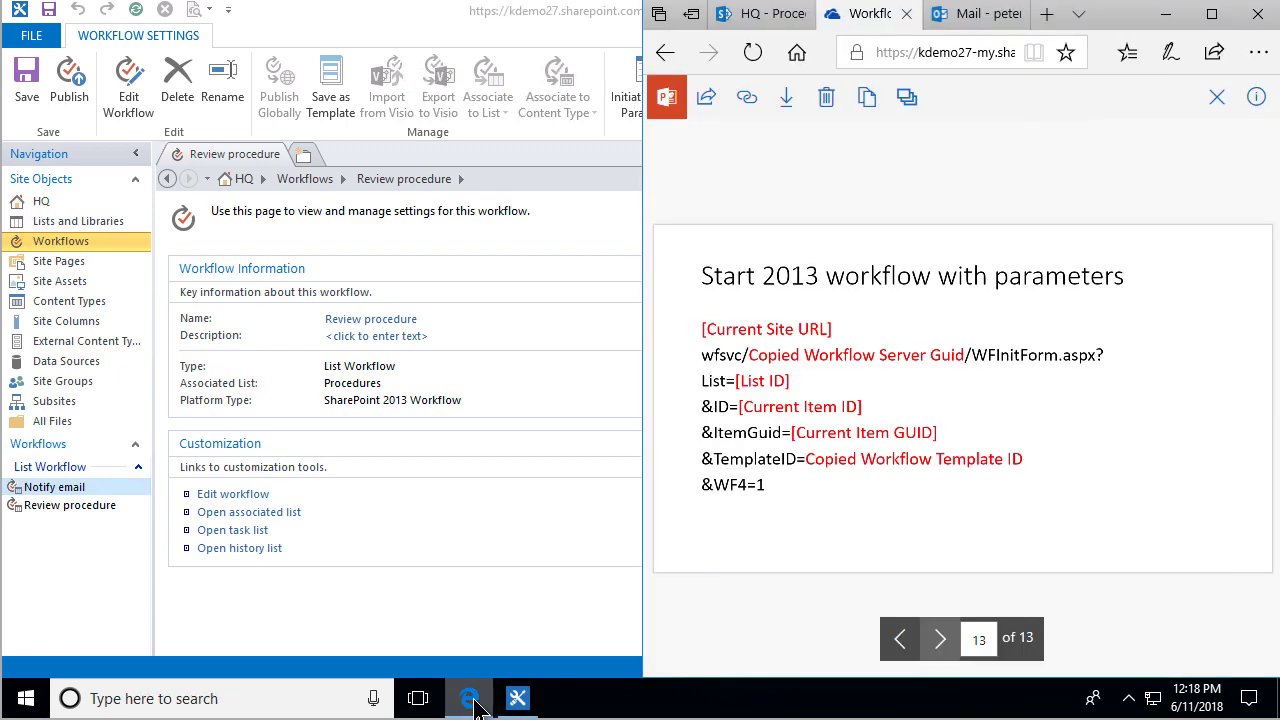
left_click(1212, 18)
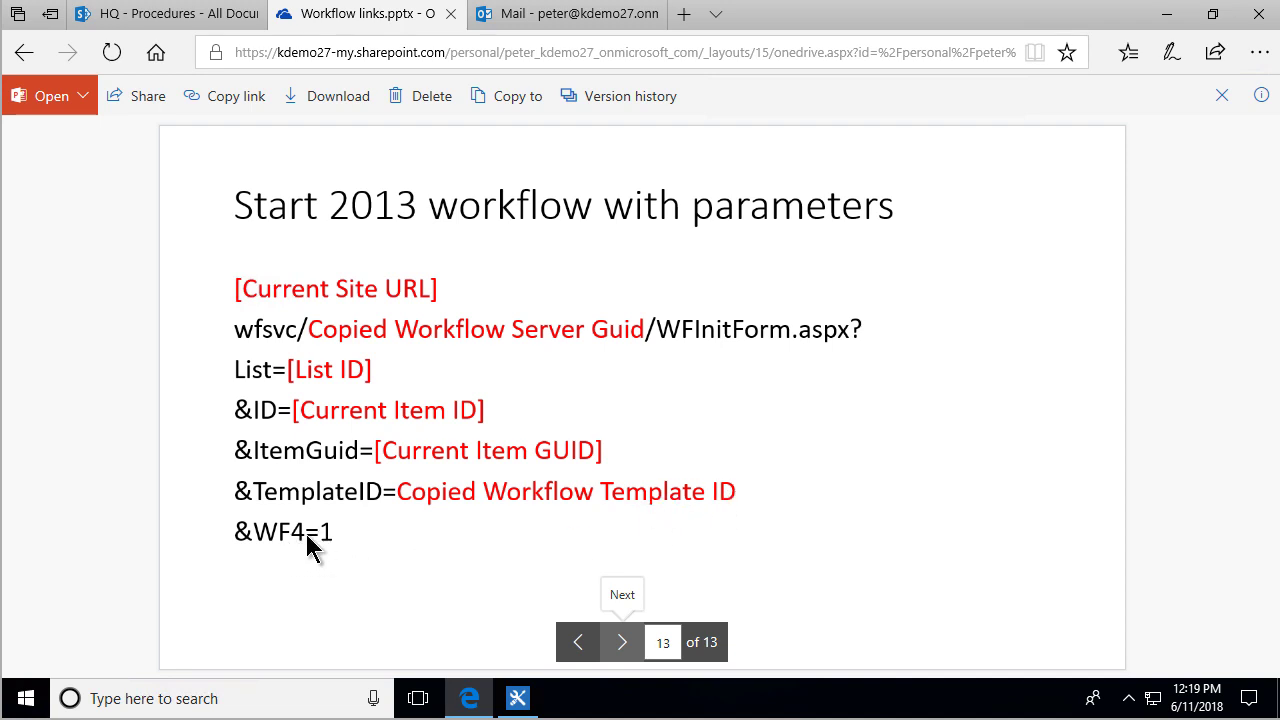
- Open the Review procedure start form for Product launch.docx in the Procedures library and choose Neutral as the opinion
left_click(157, 13)
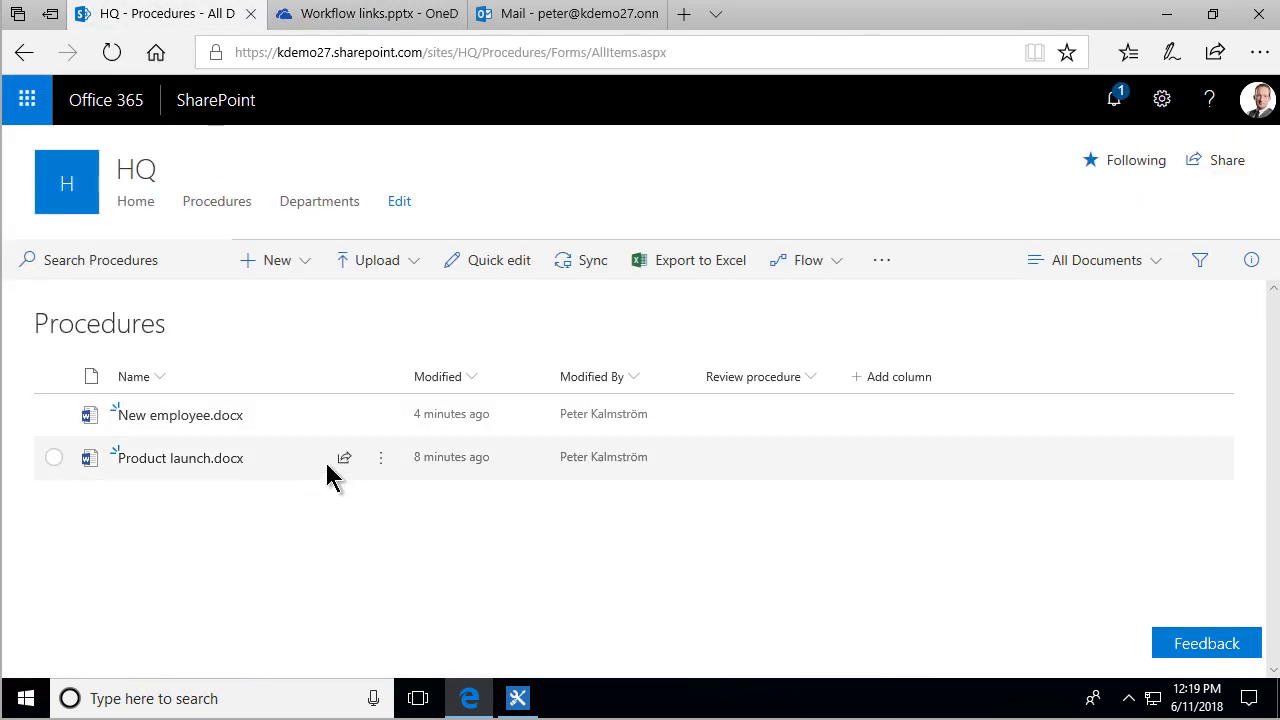
left_click(378, 468)
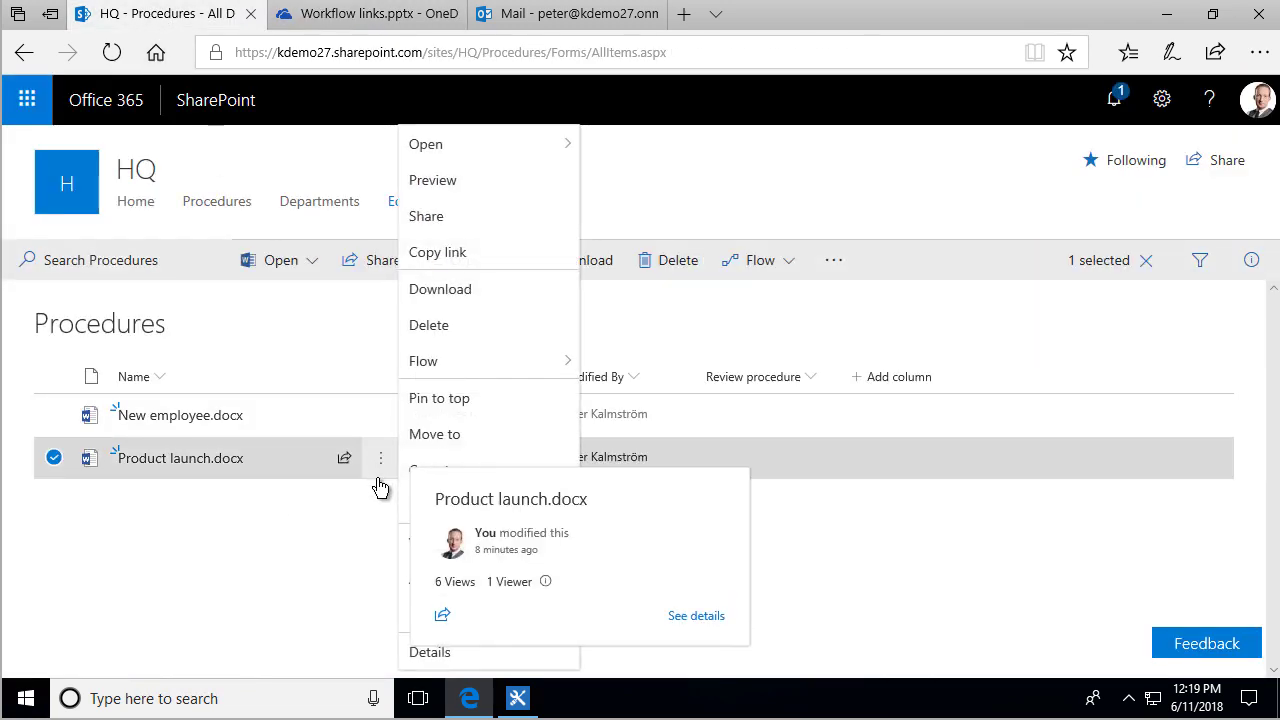
mouse_move(503, 622)
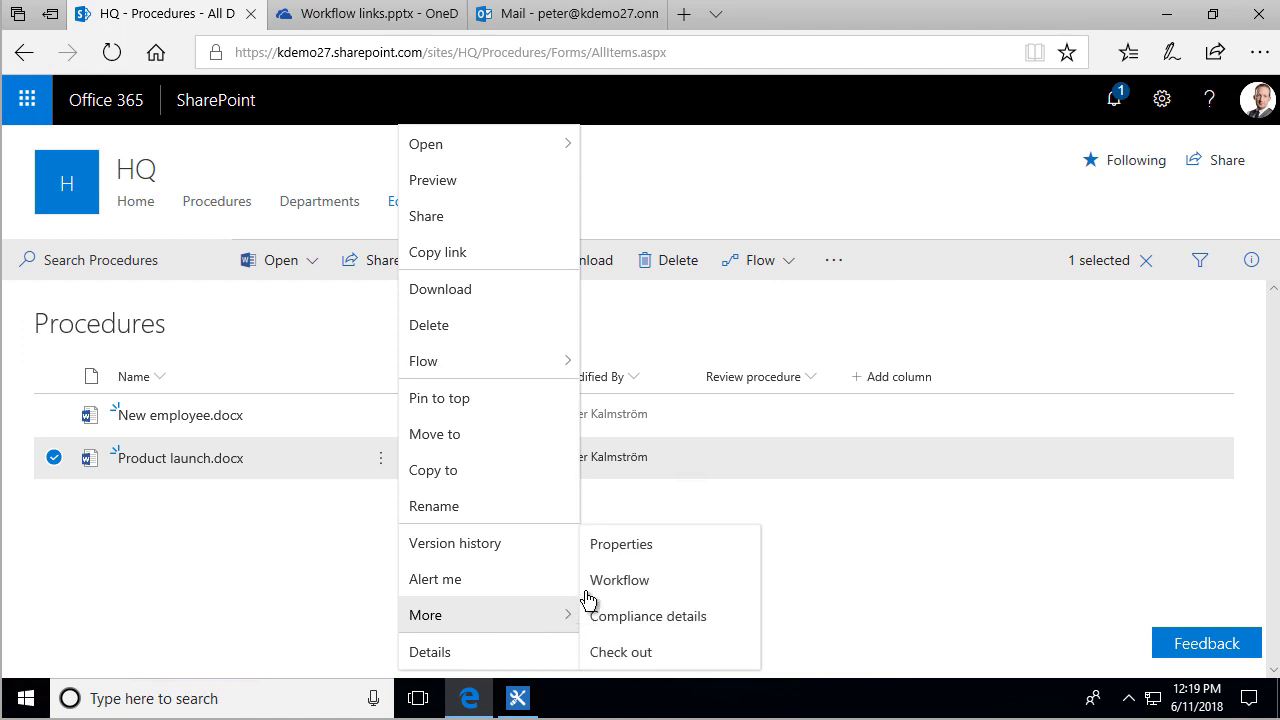
left_click(620, 581)
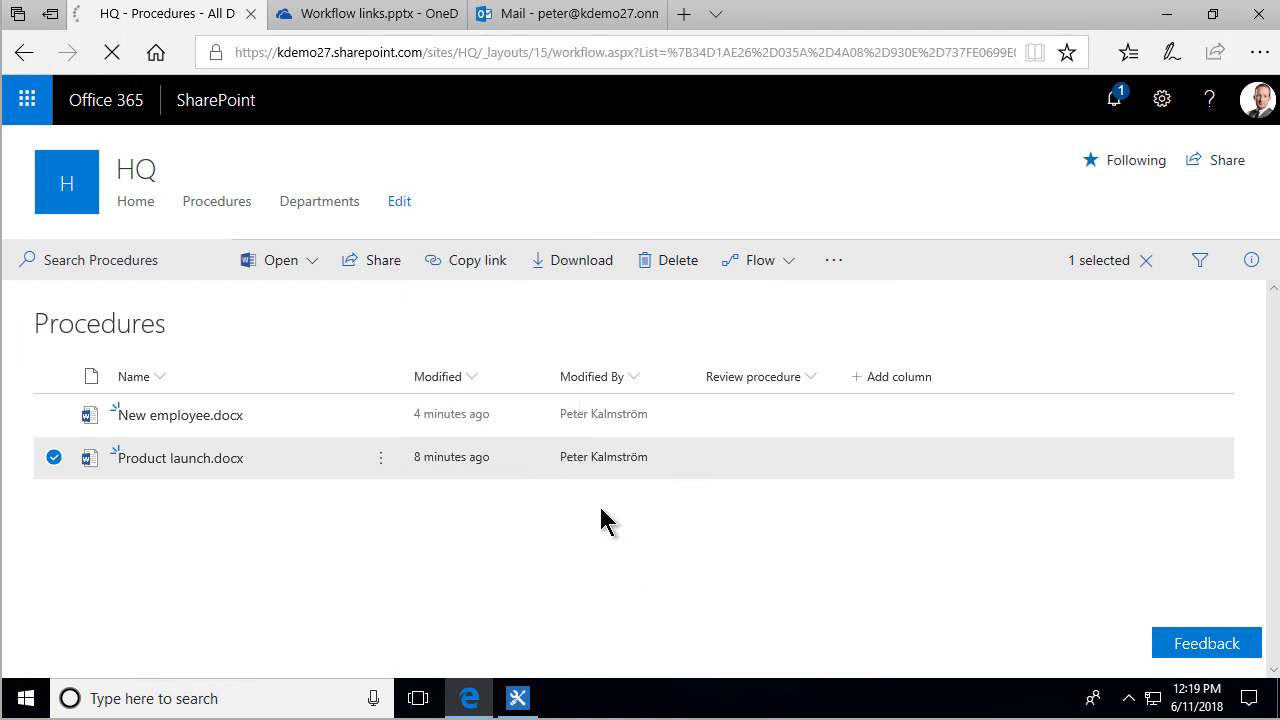
left_click(831, 336)
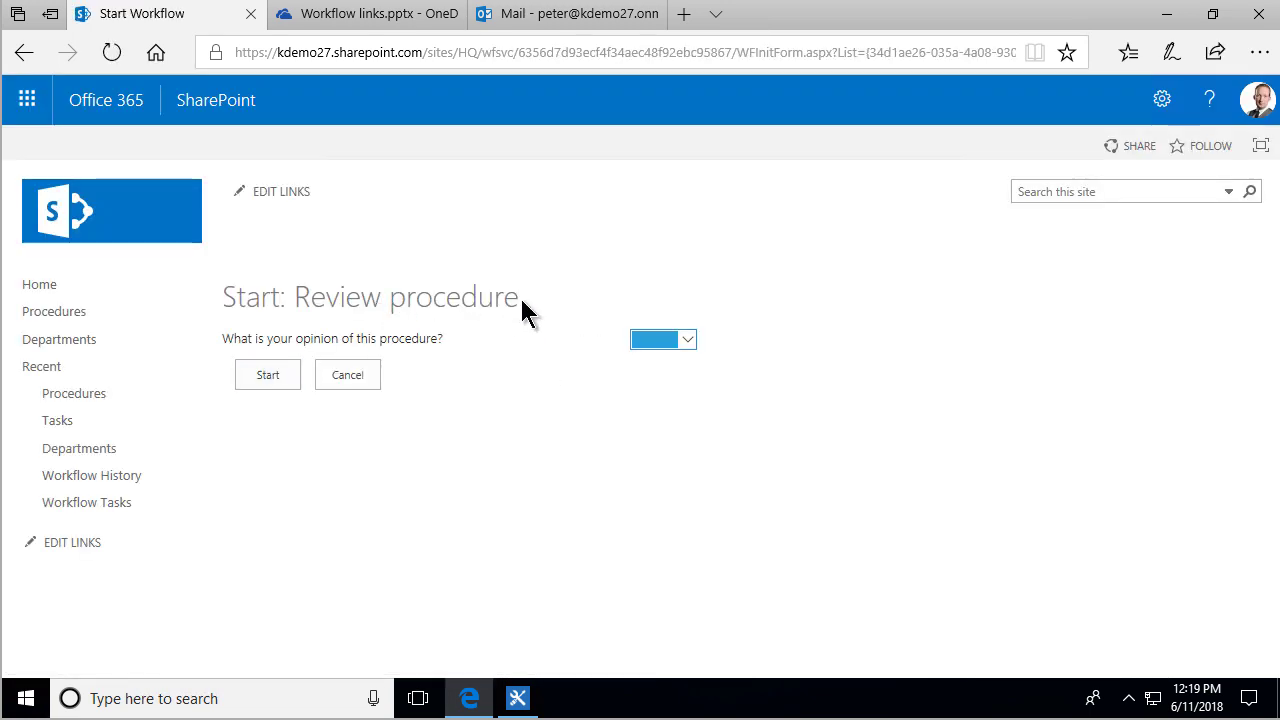
left_click(674, 340)
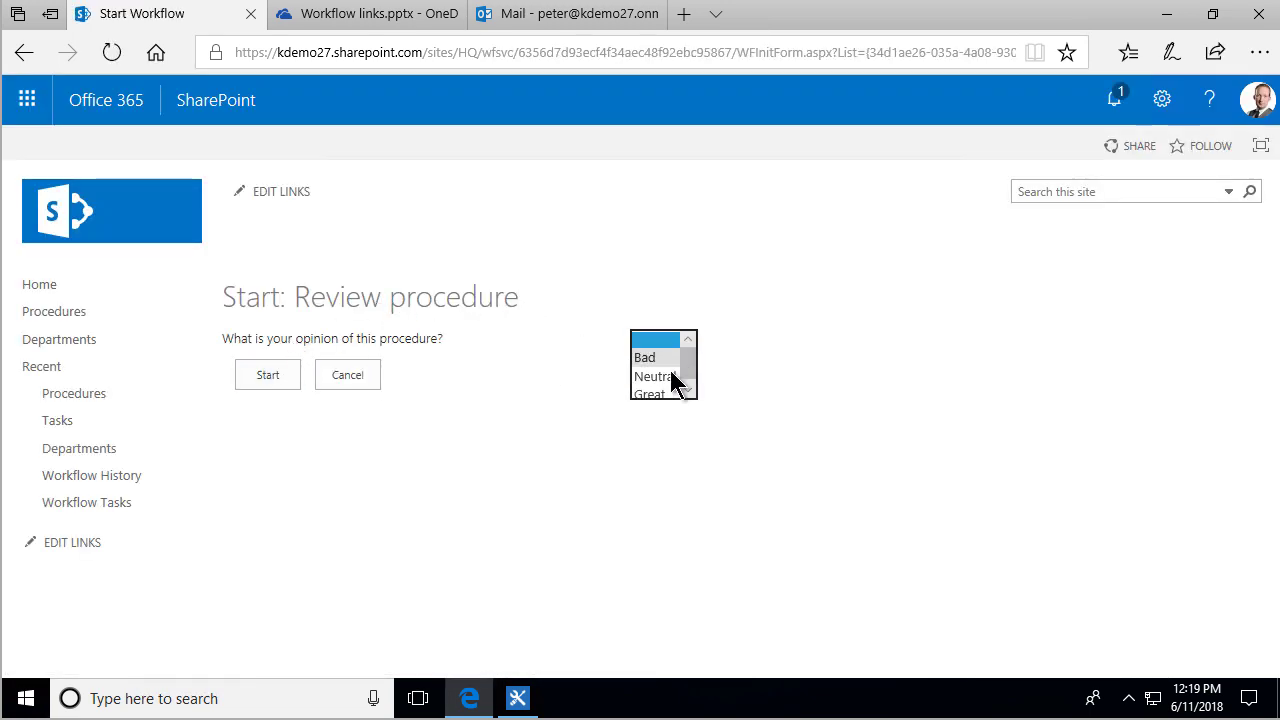
left_click(669, 376)
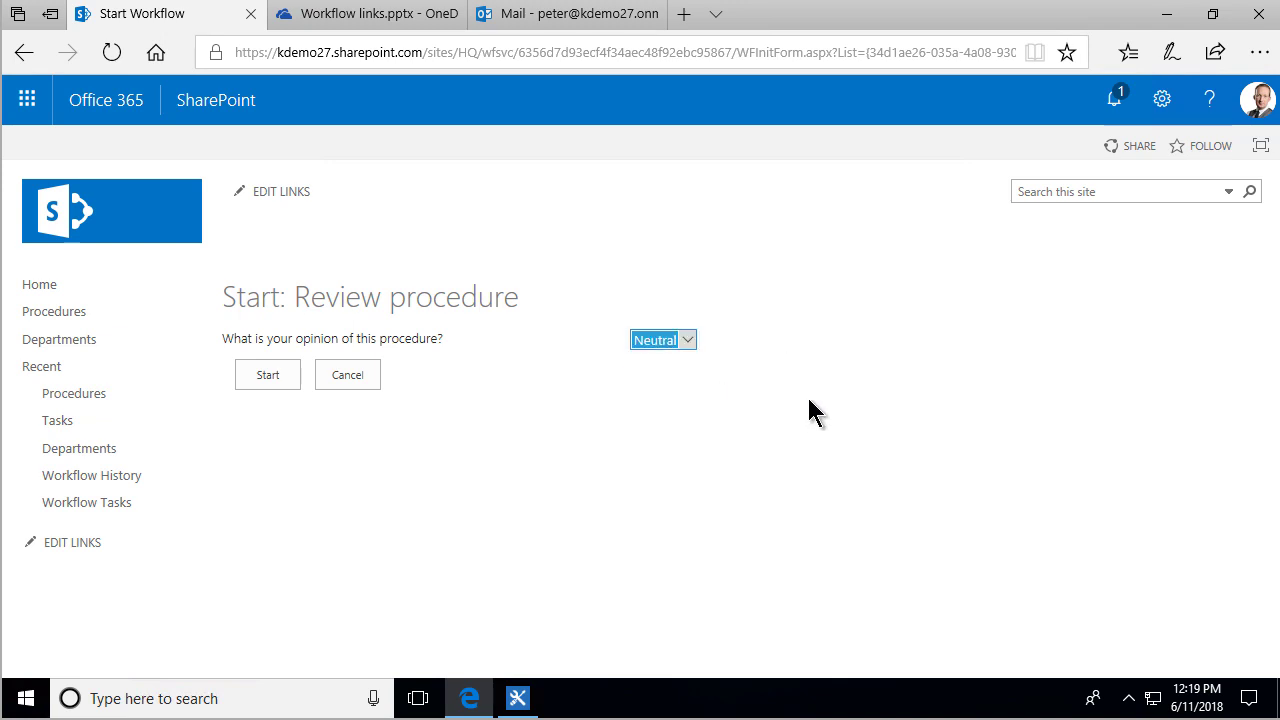